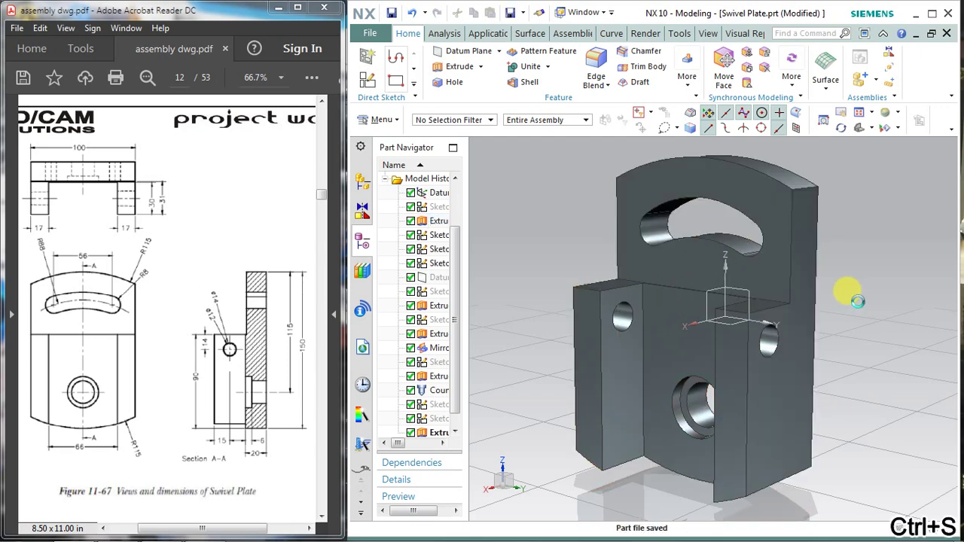
Look over the finished Swivel Plate model, then close Swivel Plate.prt
{"action": "mouse_move", "coordinate": [846, 275]}
{"action": "middle_mouse_down"}
{"action": "mouse_move", "coordinate": [849, 290]}
{"action": "mouse_move", "coordinate": [843, 269]}
{"action": "mouse_move", "coordinate": [836, 274]}
{"action": "middle_mouse_up"}
{"action": "scroll", "coordinate": [848, 295], "scroll_direction": "down", "scroll_amount": 2}
{"action": "scroll", "coordinate": [848, 295], "scroll_direction": "up", "scroll_amount": 2}
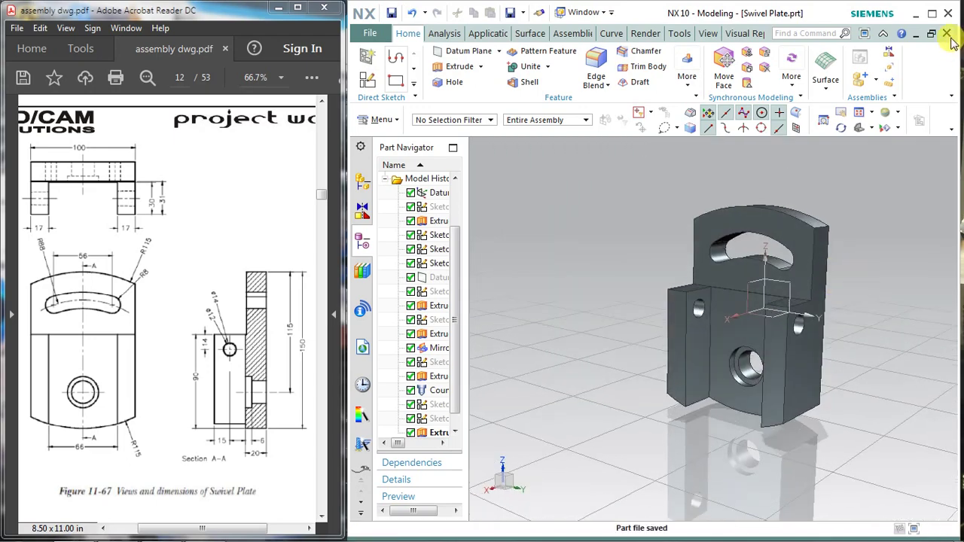
{"action": "left_click", "coordinate": [948, 35]}
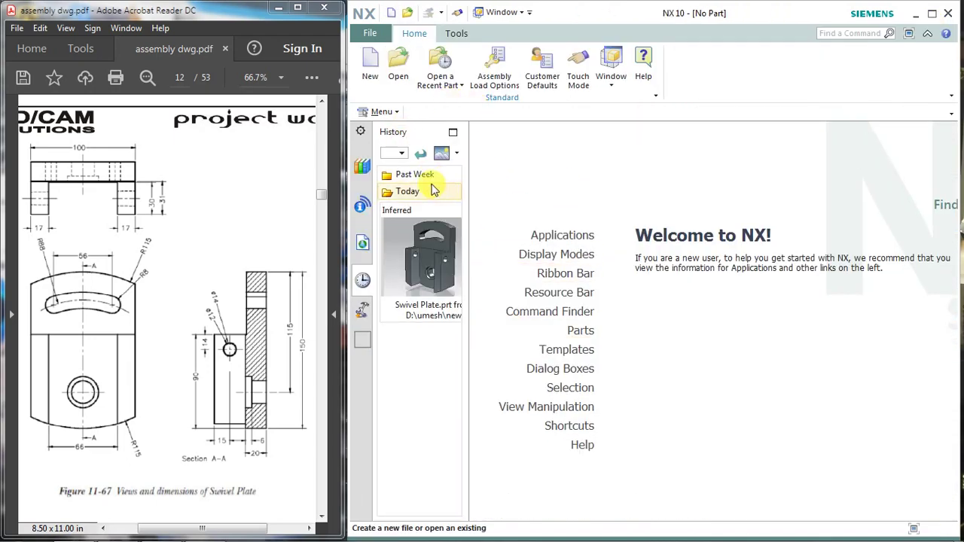
Create a new Model-template part model1.prt and start a sketch on the XY datum plane
{"action": "left_click", "coordinate": [366, 80]}
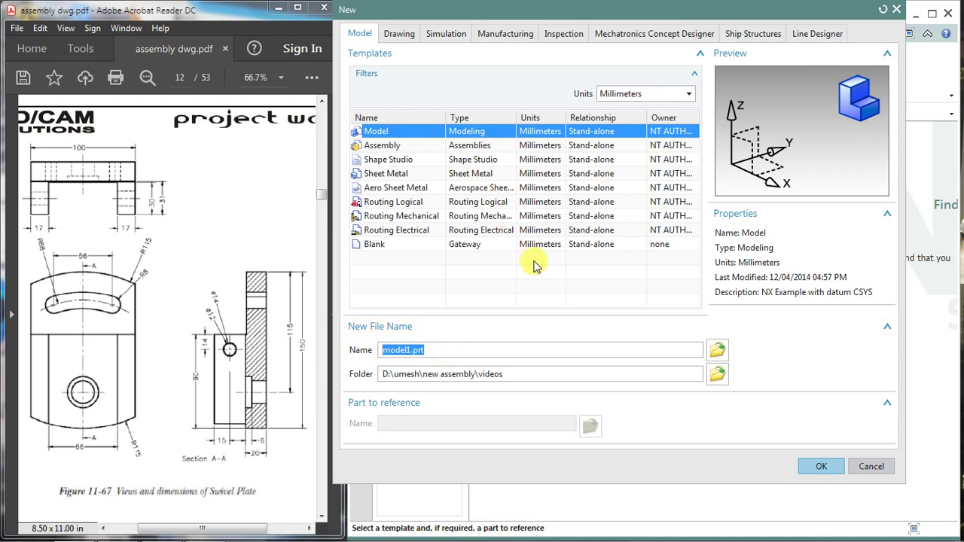
{"action": "left_click", "coordinate": [814, 467]}
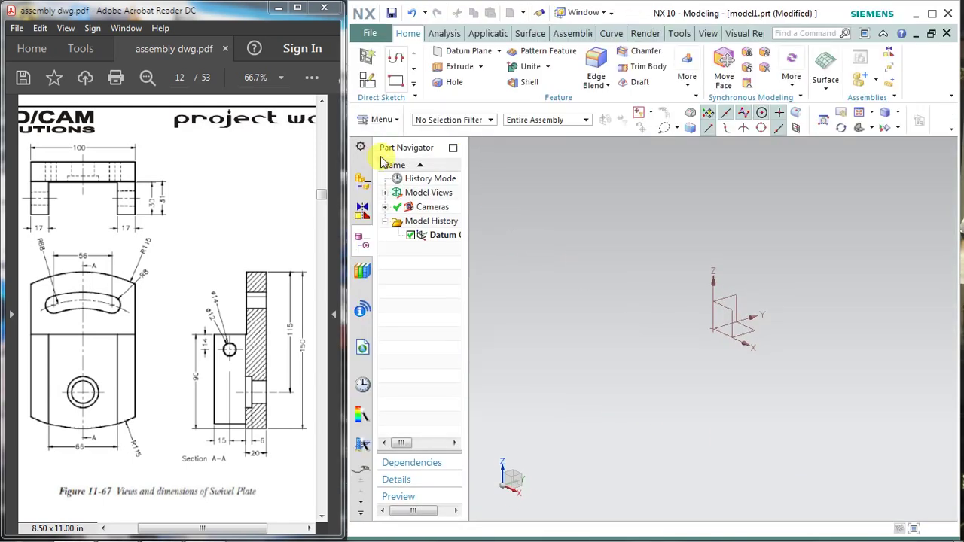
{"action": "left_click", "coordinate": [367, 57]}
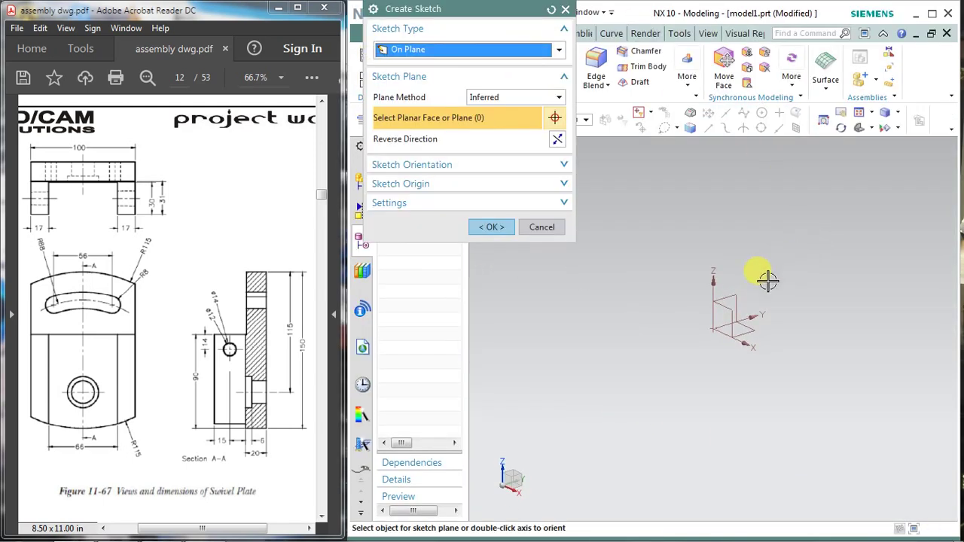
{"action": "left_click", "coordinate": [737, 295]}
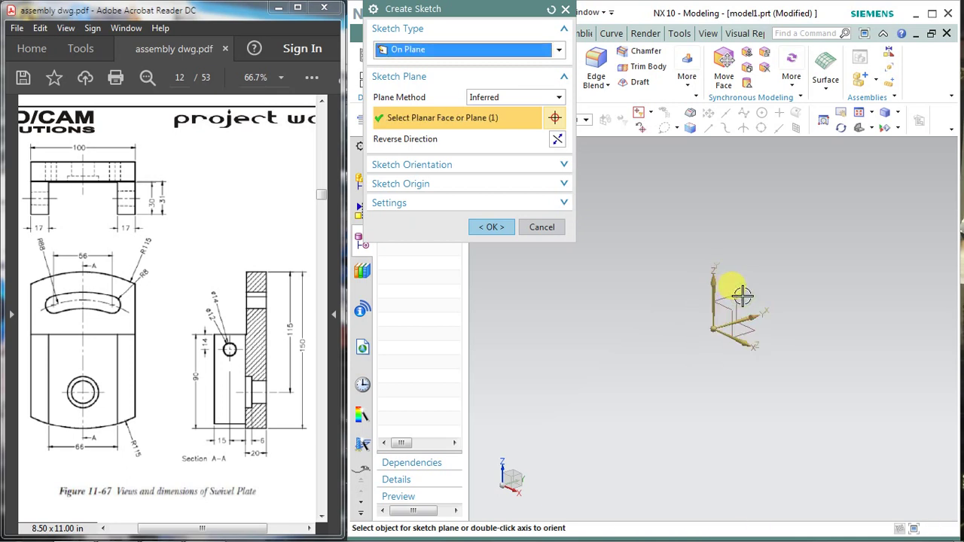
{"action": "left_click", "coordinate": [503, 228]}
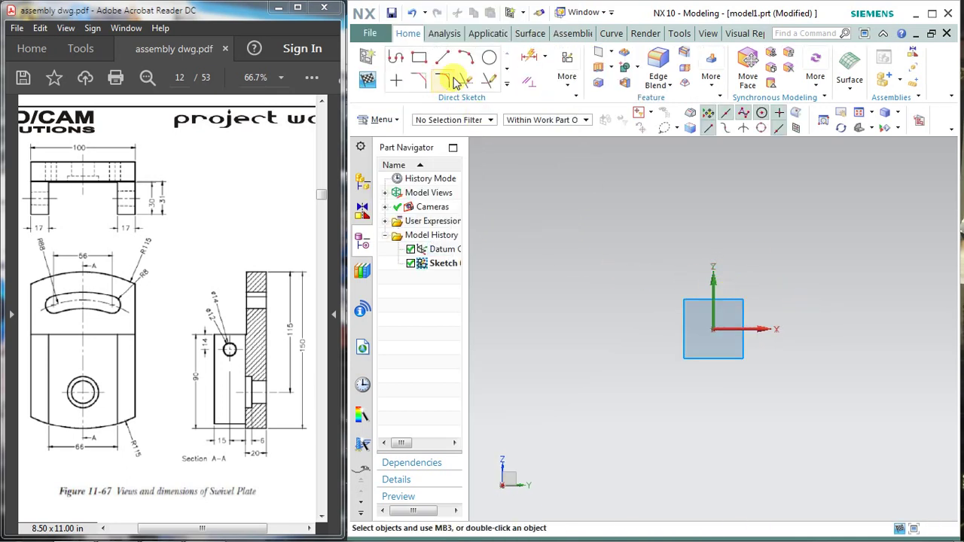
Draw a center-method rectangle at the origin, 100 wide, and confirm its width dimension p0 = 100
{"action": "left_click", "coordinate": [419, 57]}
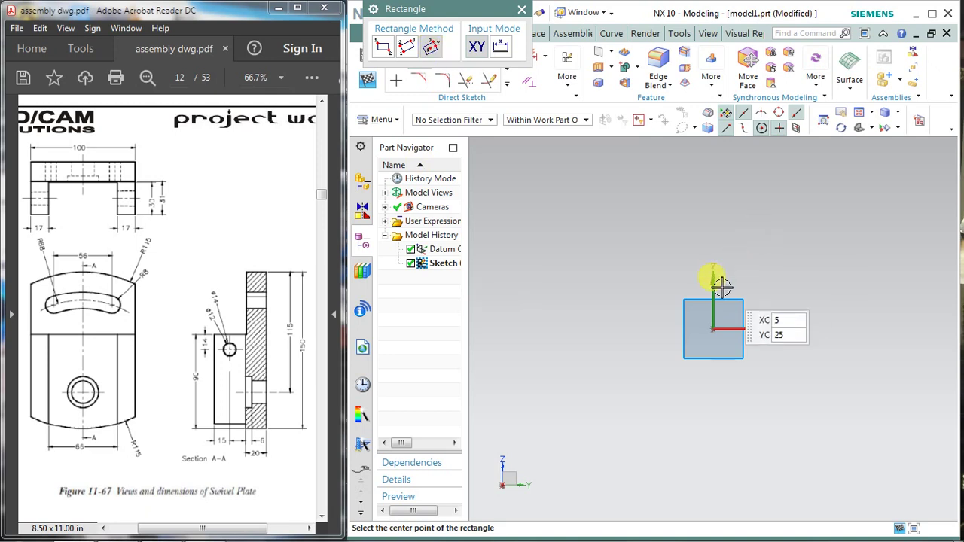
{"action": "left_click", "coordinate": [713, 329]}
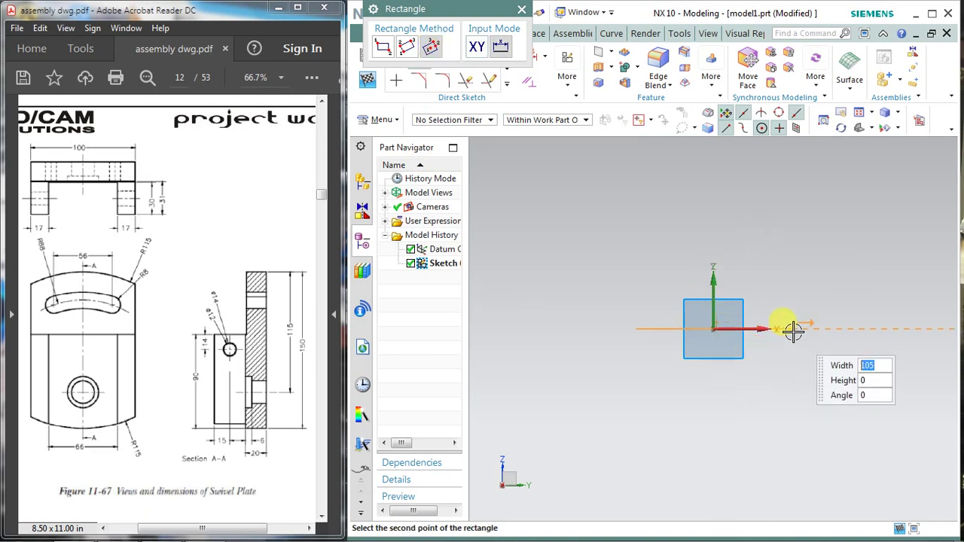
{"action": "type", "text": "100"}
{"action": "key", "text": "Return"}
{"action": "left_click", "coordinate": [746, 187]}
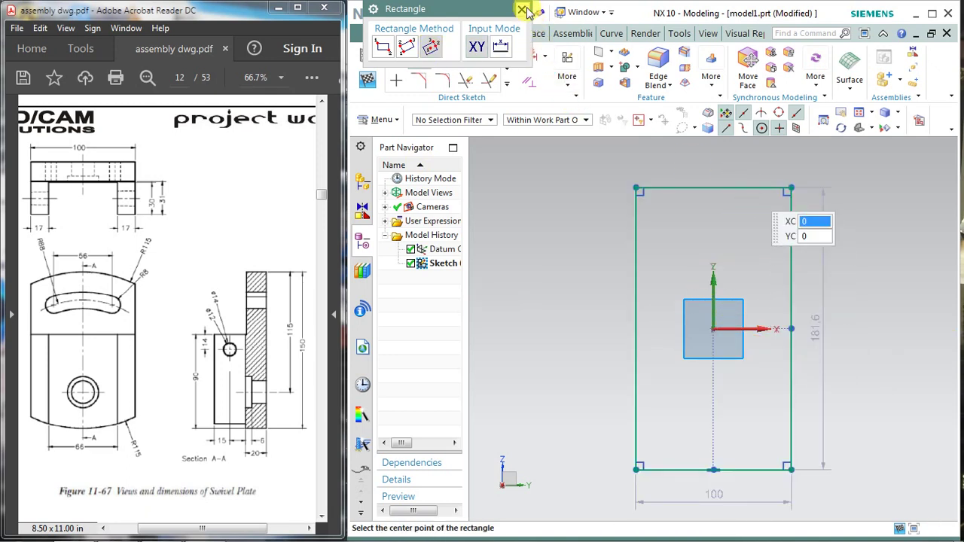
{"action": "left_click", "coordinate": [521, 9]}
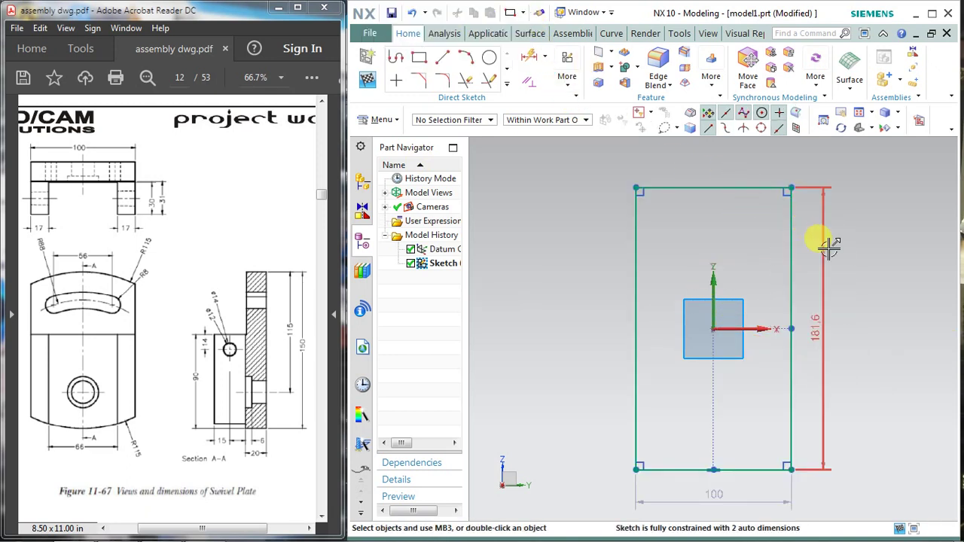
{"action": "double_click", "coordinate": [719, 497]}
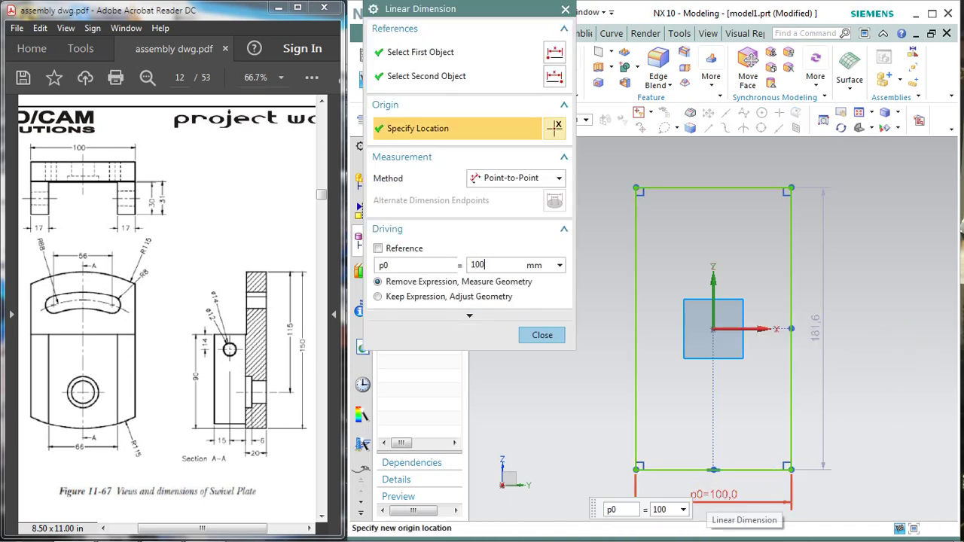
{"action": "left_click", "coordinate": [534, 341]}
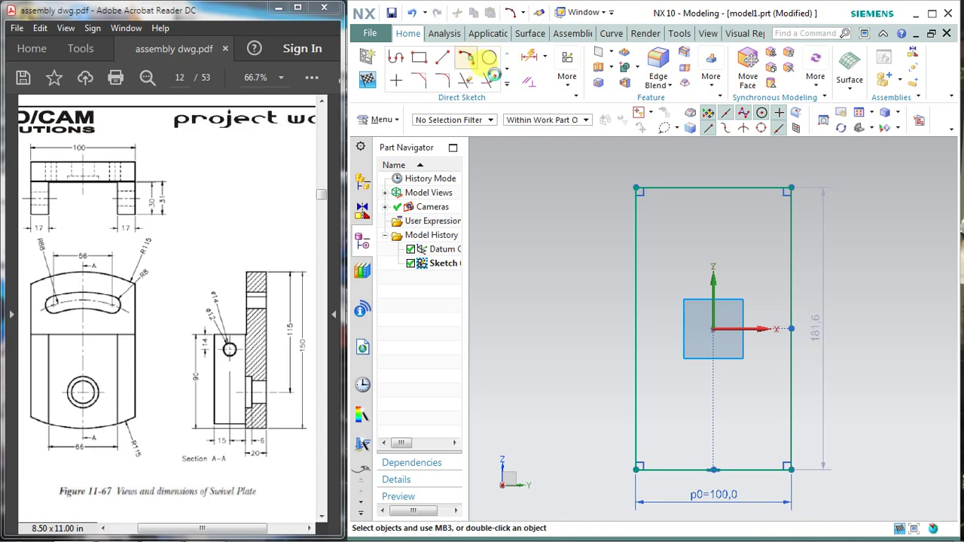
Draw an arc over the rectangle's top from the left edge to the right edge, nudged slightly upward
{"action": "left_click", "coordinate": [466, 58]}
{"action": "left_click", "coordinate": [636, 216]}
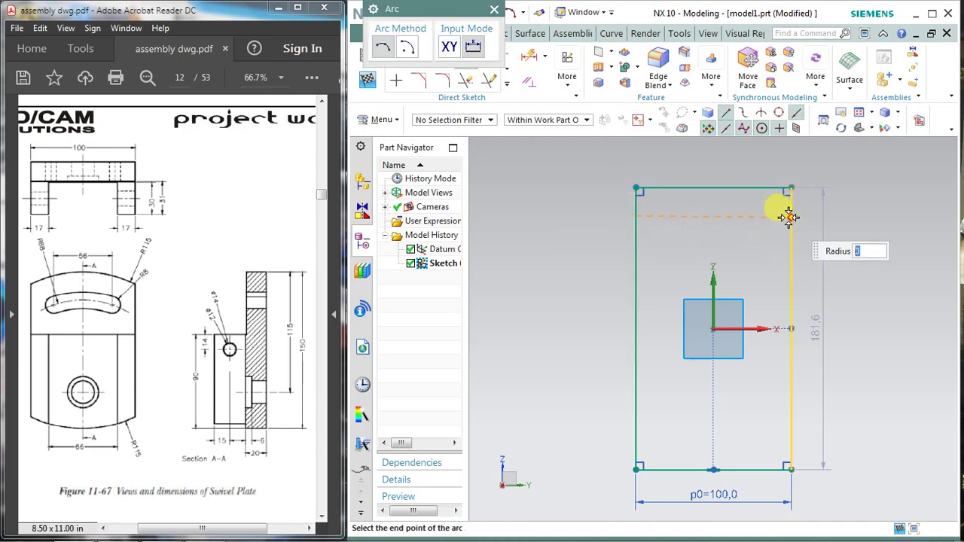
{"action": "left_click", "coordinate": [791, 217]}
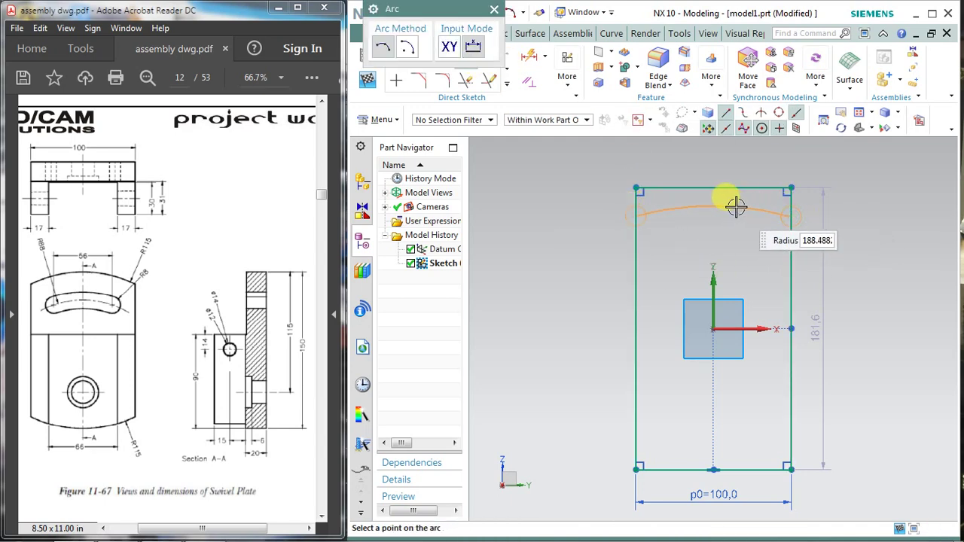
{"action": "left_click", "coordinate": [567, 70]}
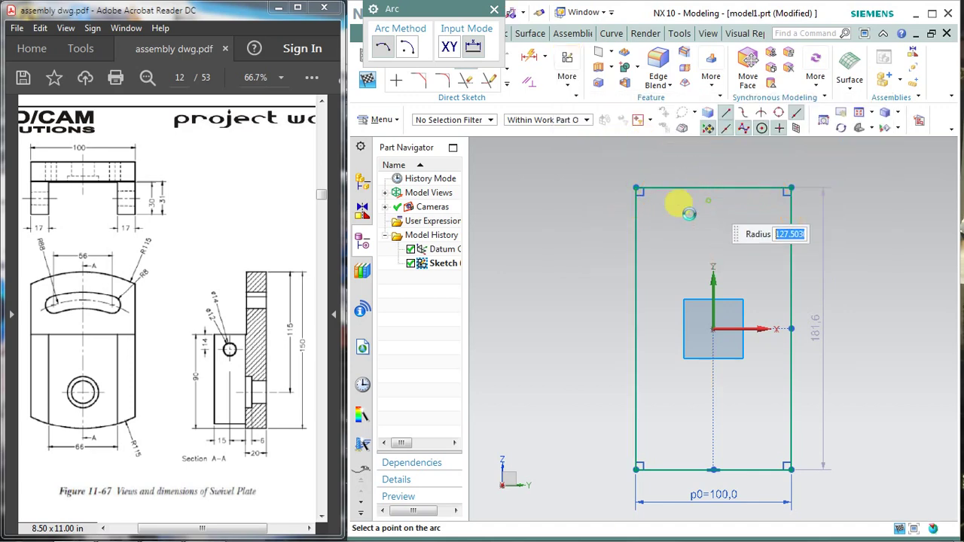
{"action": "left_click", "coordinate": [688, 214]}
{"action": "left_click", "coordinate": [494, 12]}
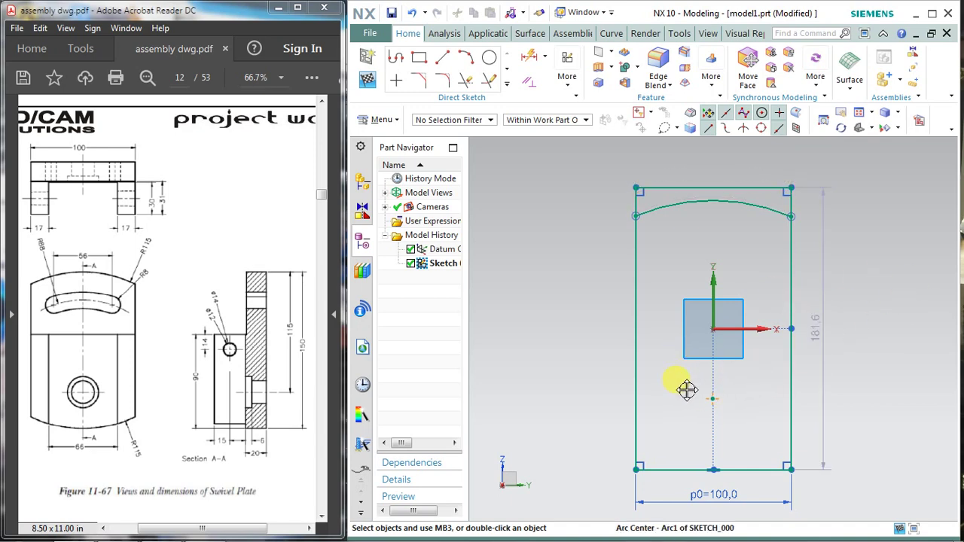
{"action": "left_click_drag", "start_coordinate": [691, 390], "coordinate": [691, 386]}
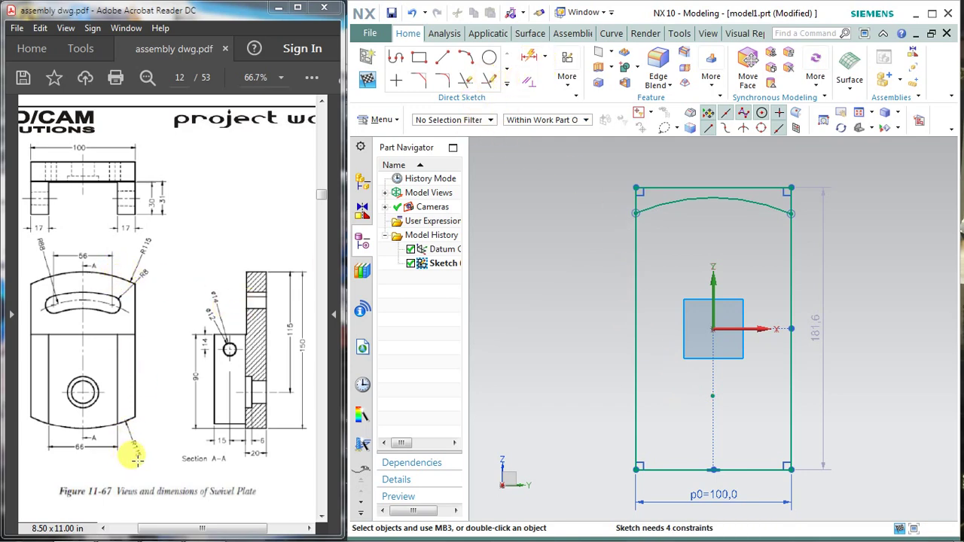
Give the top arc a diametral dimension of 115
{"action": "left_click", "coordinate": [543, 56]}
{"action": "left_click", "coordinate": [554, 112]}
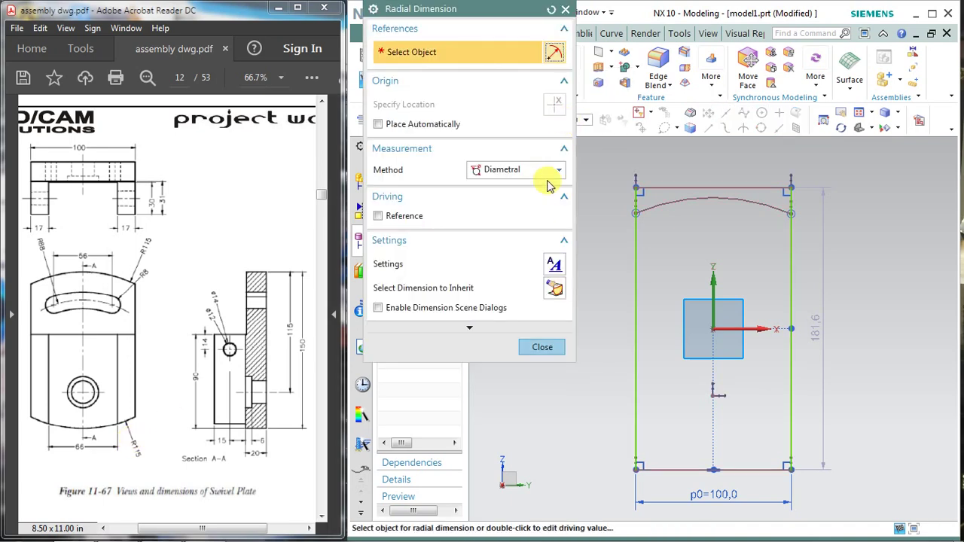
{"action": "left_click", "coordinate": [683, 199]}
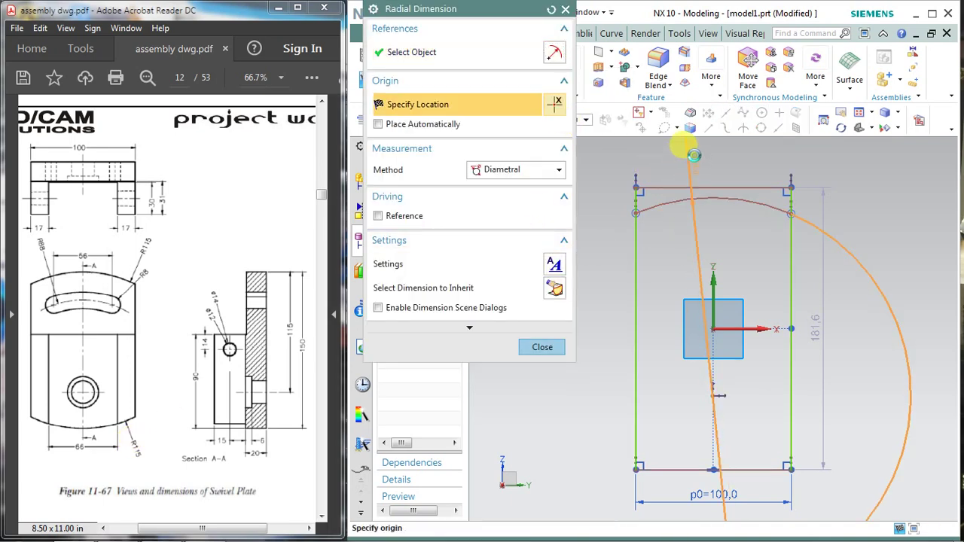
{"action": "left_click", "coordinate": [691, 154]}
{"action": "type", "text": "115"}
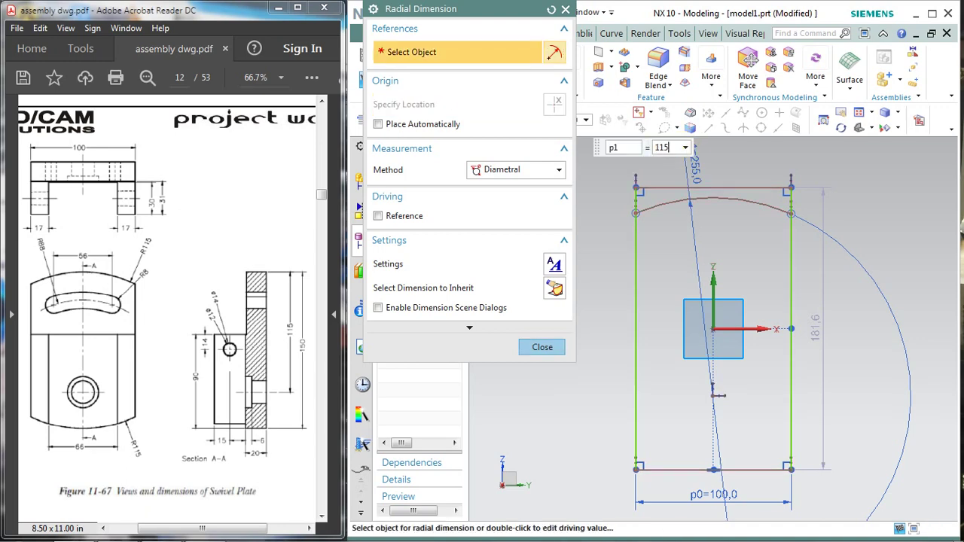
{"action": "key", "text": "Return"}
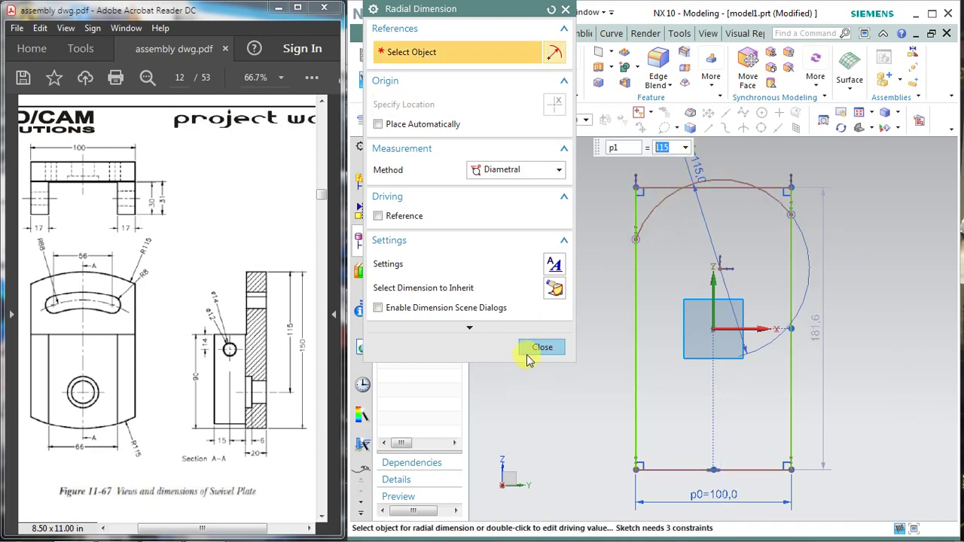
{"action": "left_click", "coordinate": [542, 348]}
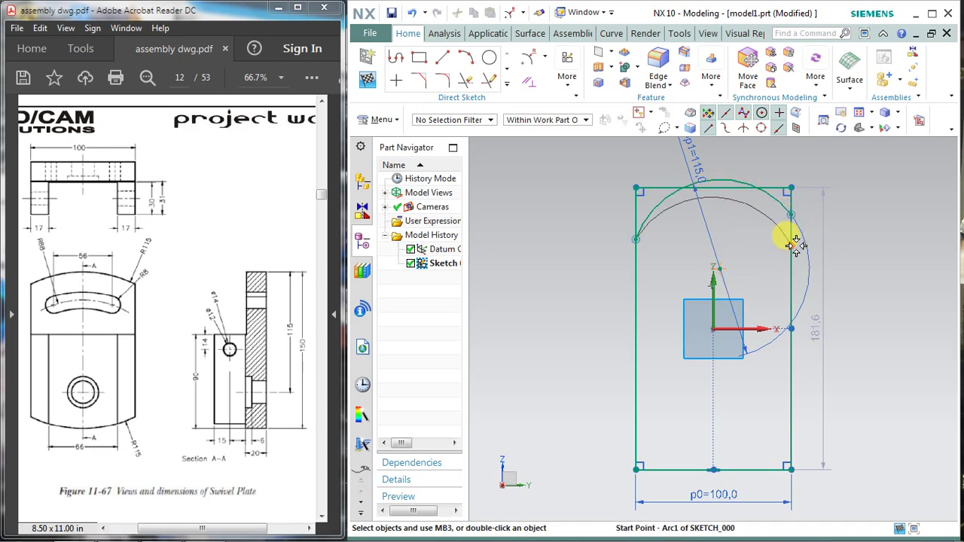
Move the arc's centre to the sketch origin and snap its endpoint onto the right line
{"action": "left_click_drag", "start_coordinate": [794, 246], "coordinate": [790, 247]}
{"action": "left_click_drag", "start_coordinate": [712, 289], "coordinate": [712, 328]}
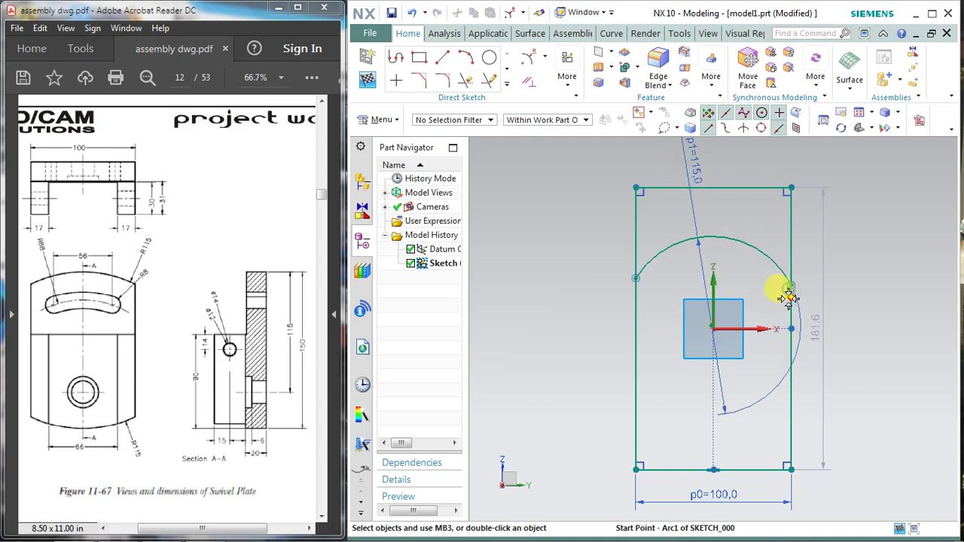
{"action": "mouse_move", "coordinate": [783, 305]}
{"action": "left_mouse_down"}
{"action": "mouse_move", "coordinate": [790, 258]}
{"action": "mouse_move", "coordinate": [813, 256]}
{"action": "left_mouse_up"}
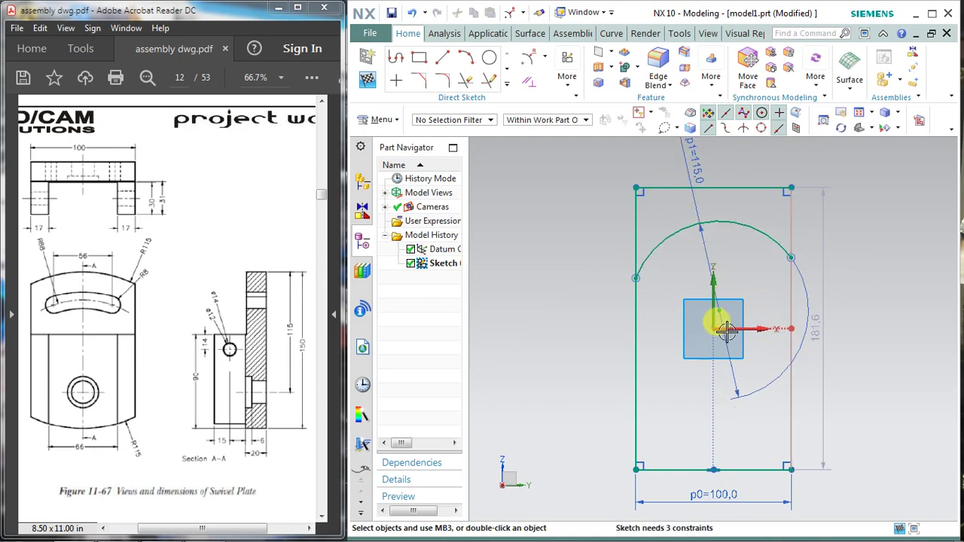
{"action": "scroll", "coordinate": [721, 309], "scroll_direction": "up", "scroll_amount": 3}
{"action": "scroll", "coordinate": [721, 309], "scroll_direction": "up", "scroll_amount": 2}
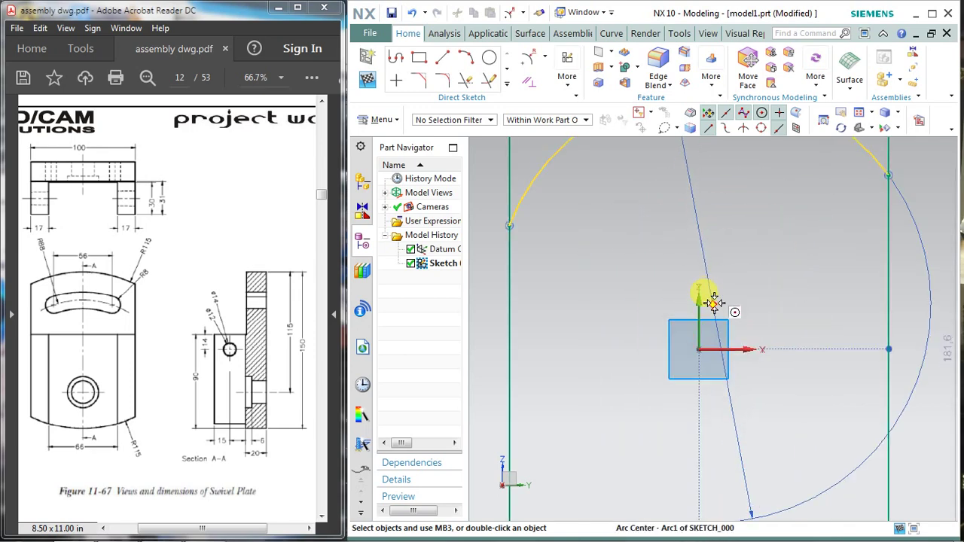
Add a horizontal linear dimension p2 = 0 from the block to the Y axis
{"action": "left_click", "coordinate": [545, 59]}
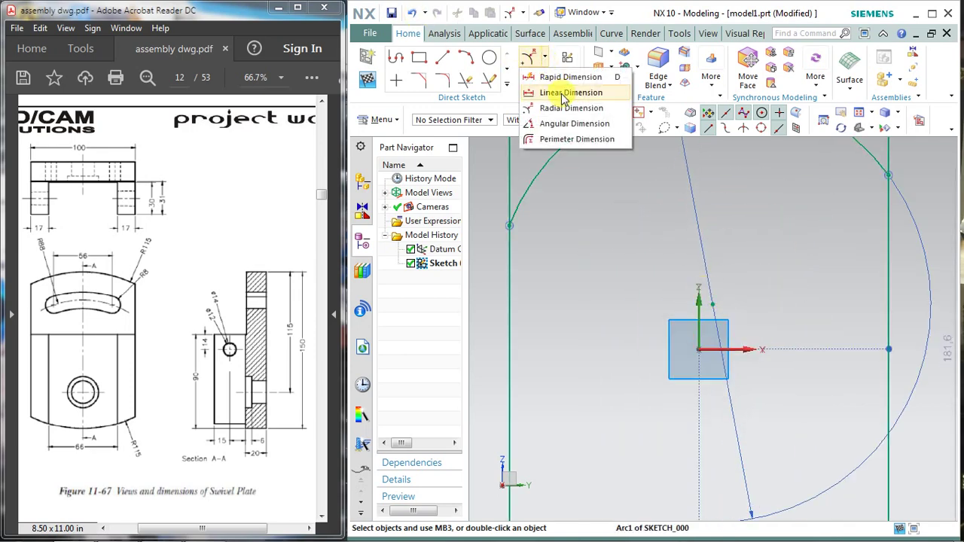
{"action": "left_click", "coordinate": [558, 92]}
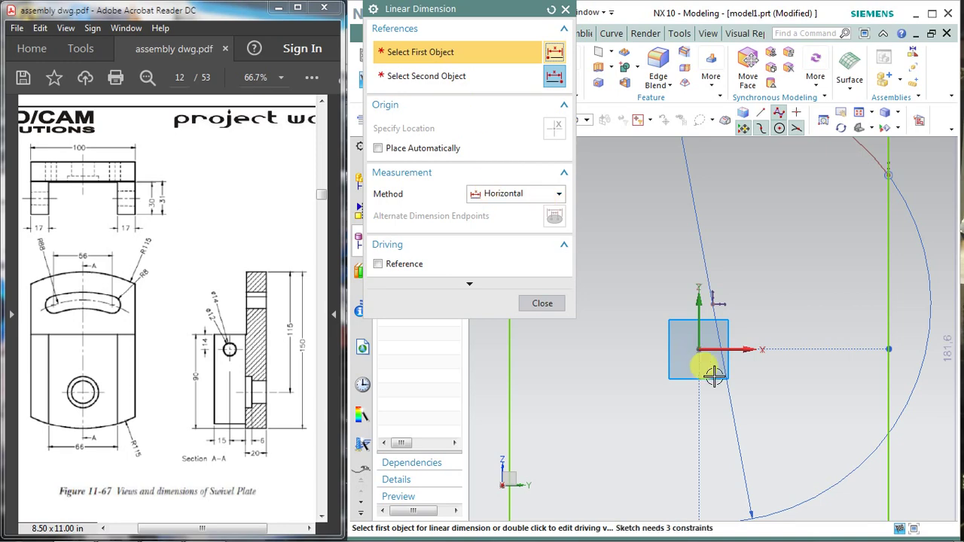
{"action": "left_click", "coordinate": [700, 323]}
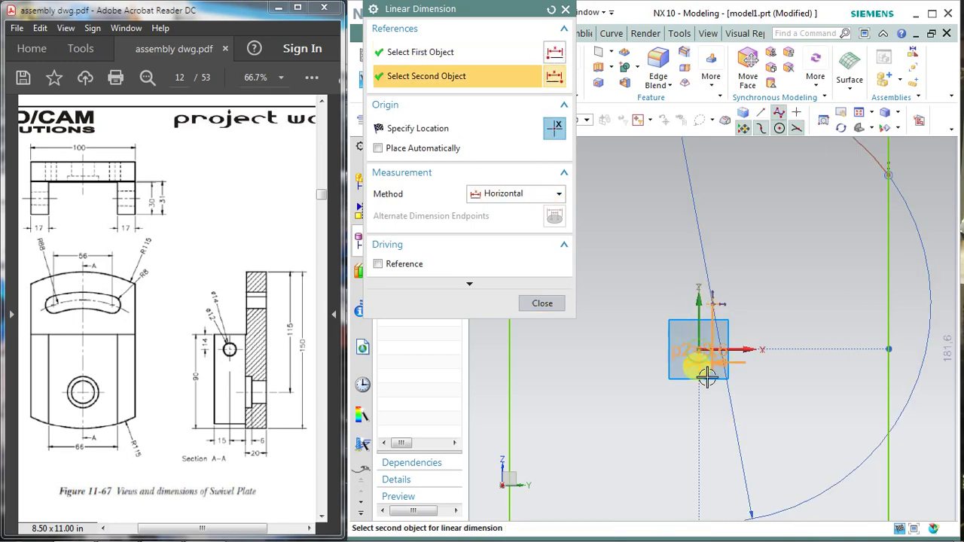
{"action": "left_click", "coordinate": [705, 381]}
{"action": "left_click", "coordinate": [712, 405]}
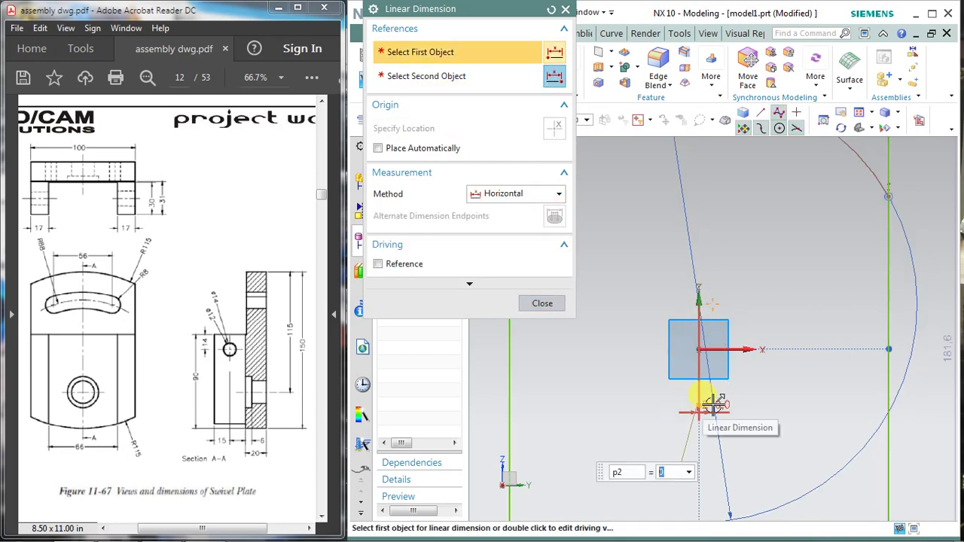
{"action": "left_click", "coordinate": [545, 306]}
{"action": "scroll", "coordinate": [670, 326], "scroll_direction": "down", "scroll_amount": 1}
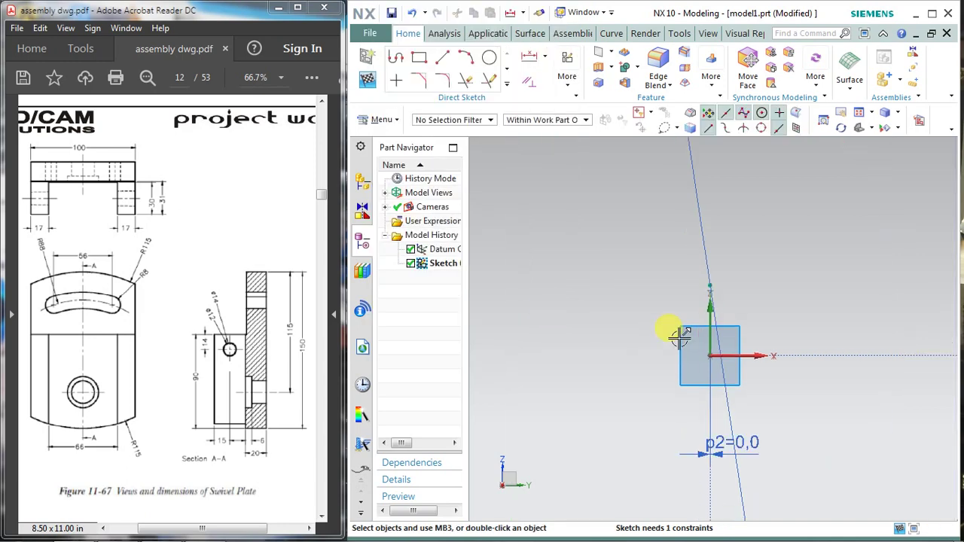
{"action": "scroll", "coordinate": [678, 329], "scroll_direction": "down", "scroll_amount": 2}
{"action": "scroll", "coordinate": [679, 336], "scroll_direction": "down", "scroll_amount": 1}
{"action": "scroll", "coordinate": [775, 384], "scroll_direction": "up", "scroll_amount": 1}
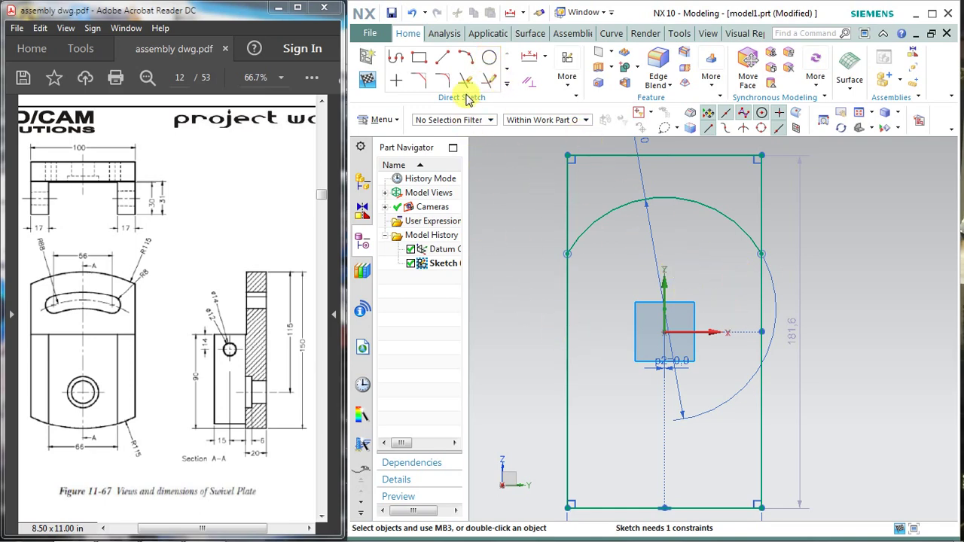
Apply a Tangent constraint between the top arc and the rectangle's top line
{"action": "left_click", "coordinate": [526, 88]}
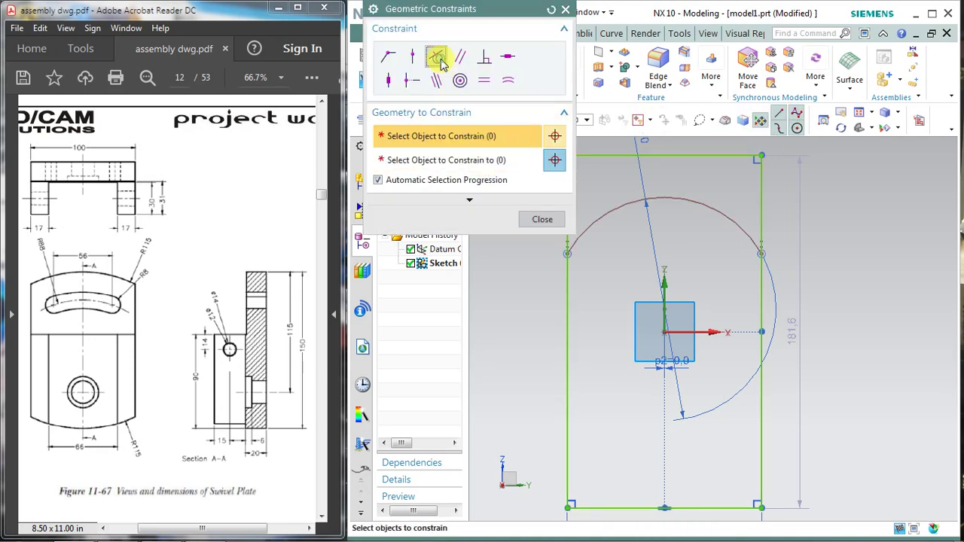
{"action": "left_click", "coordinate": [437, 58]}
{"action": "left_click", "coordinate": [655, 197]}
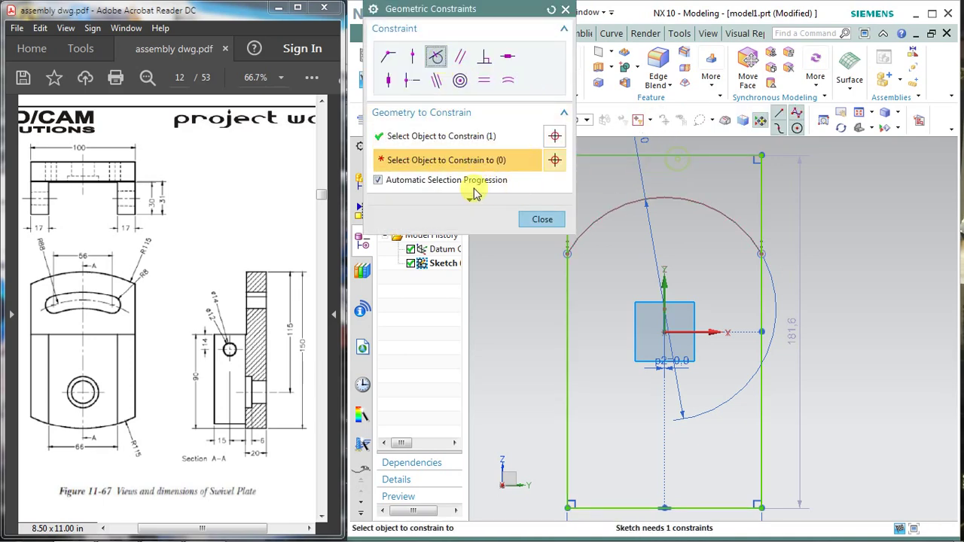
{"action": "left_click", "coordinate": [659, 196]}
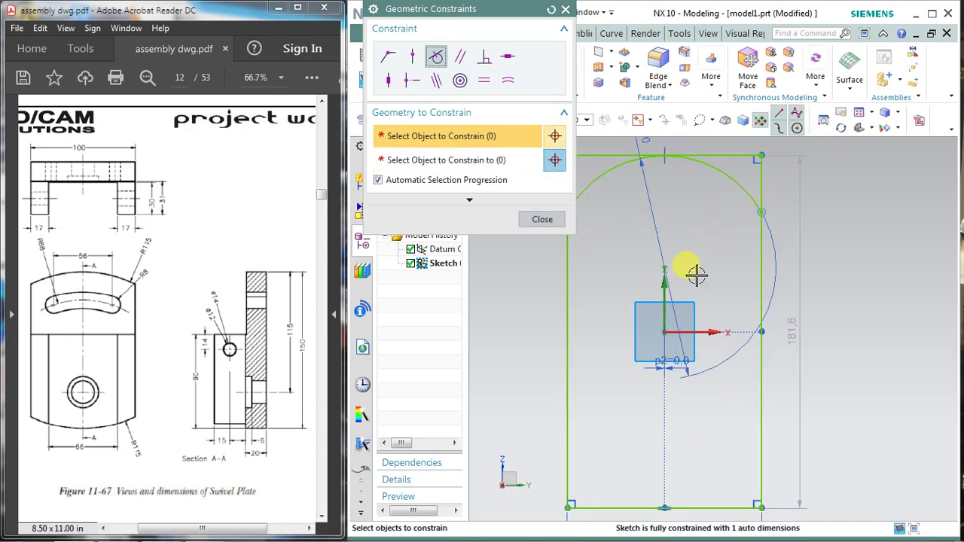
{"action": "left_click", "coordinate": [542, 219]}
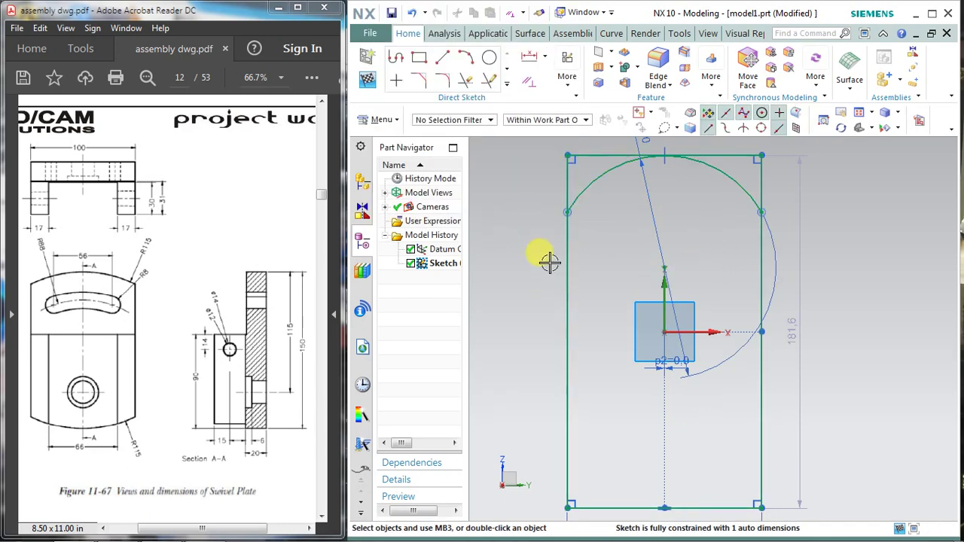
{"action": "left_click", "coordinate": [565, 210]}
Drag the top arc and its endpoint to reshape the profile height
{"action": "left_click_drag", "start_coordinate": [638, 234], "coordinate": [659, 170]}
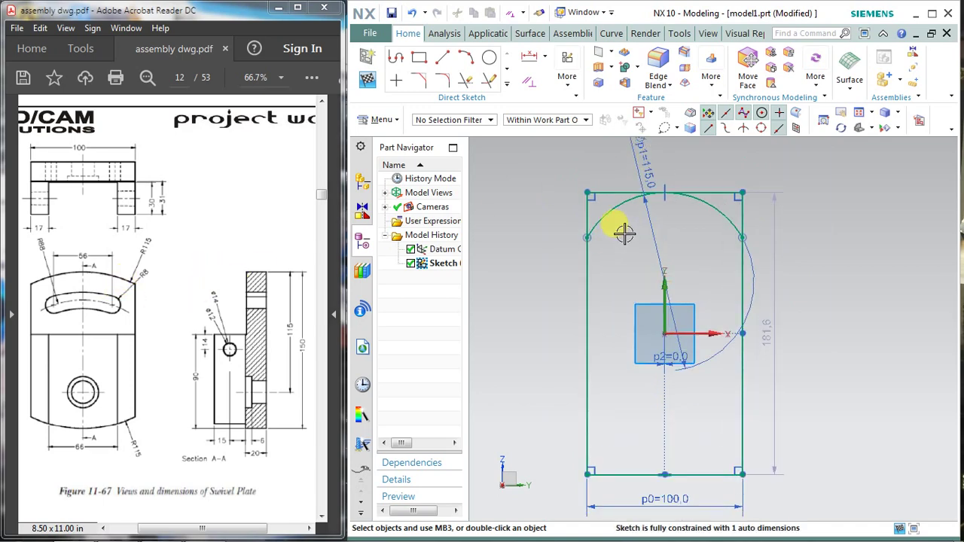
{"action": "left_click_drag", "start_coordinate": [744, 236], "coordinate": [744, 241]}
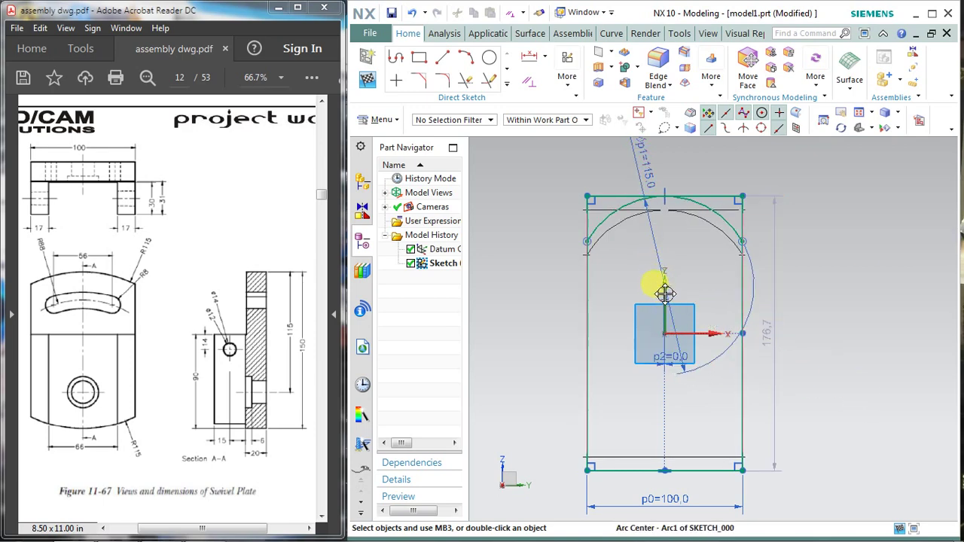
{"action": "left_click_drag", "start_coordinate": [664, 283], "coordinate": [667, 280]}
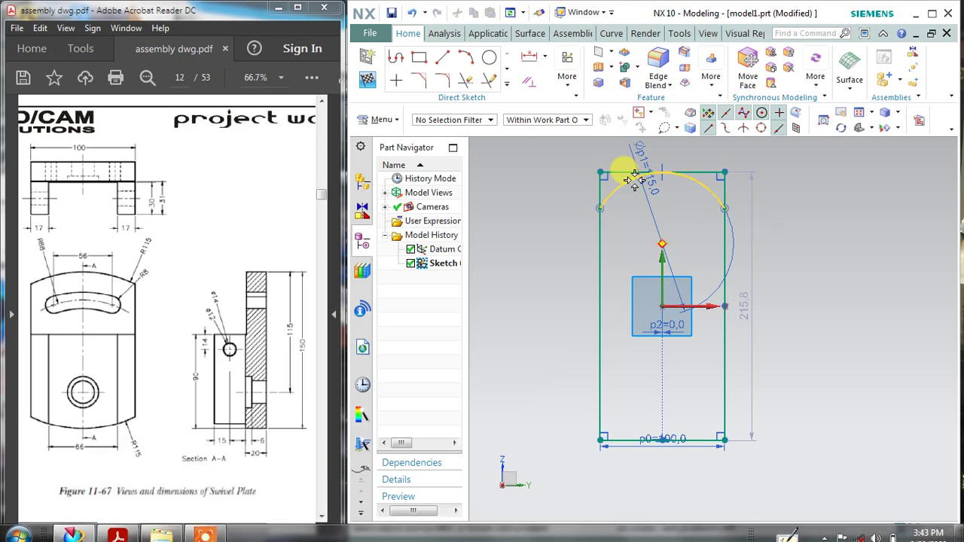
{"action": "scroll", "coordinate": [624, 163], "scroll_direction": "up", "scroll_amount": 3}
{"action": "scroll", "coordinate": [624, 165], "scroll_direction": "down", "scroll_amount": 2}
{"action": "middle_click_drag", "start_coordinate": [634, 174], "coordinate": [617, 205], "text": "shift"}
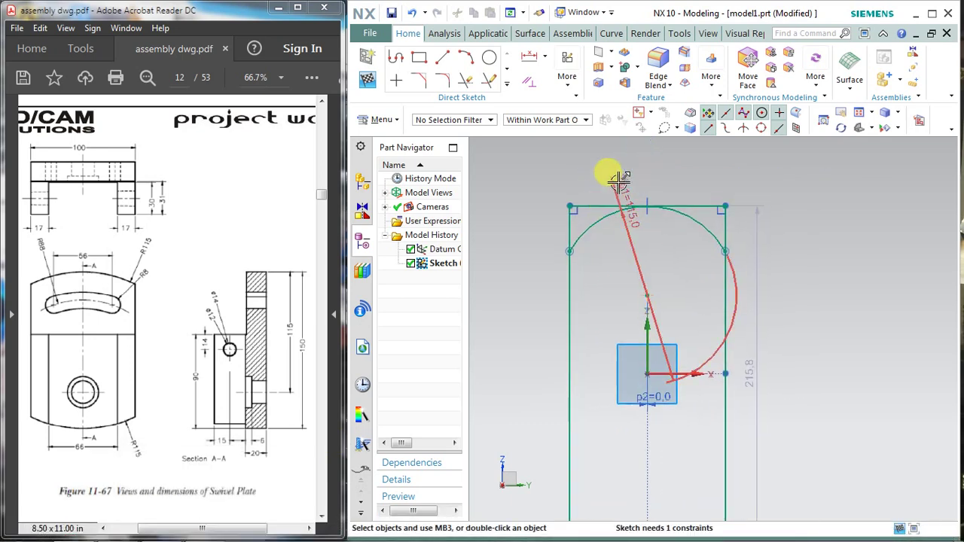
Delete the radial dimension from the top arc
{"action": "right_click", "coordinate": [619, 181]}
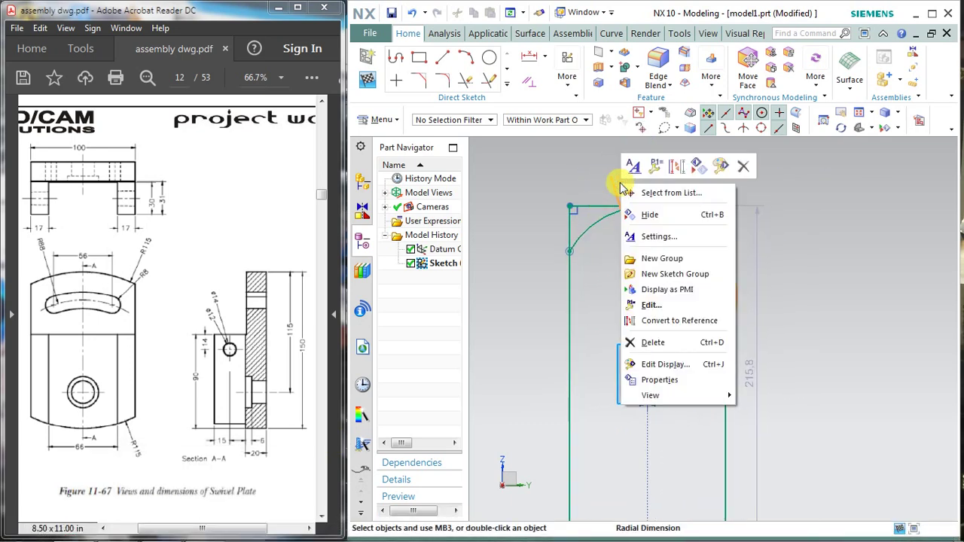
{"action": "key", "text": "Escape"}
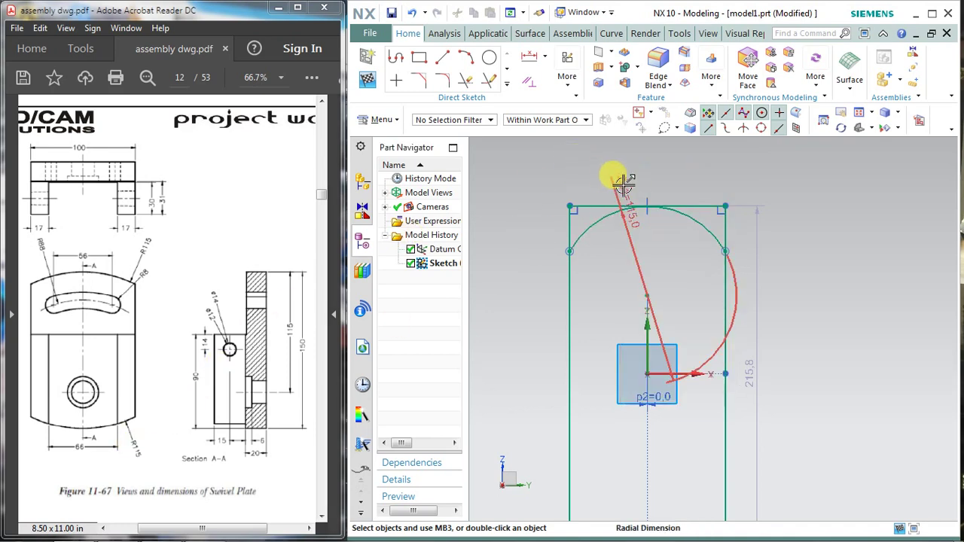
{"action": "right_click", "coordinate": [620, 186]}
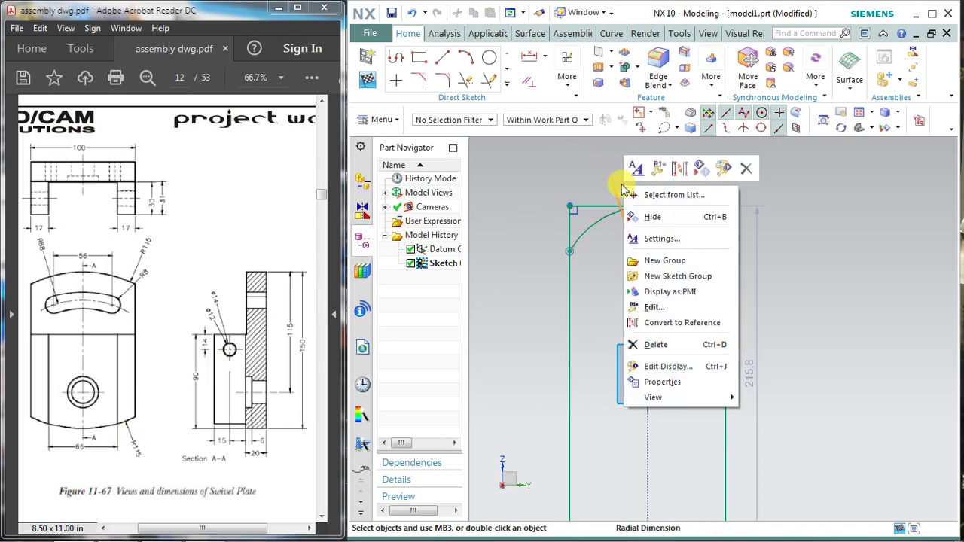
{"action": "left_click", "coordinate": [646, 344]}
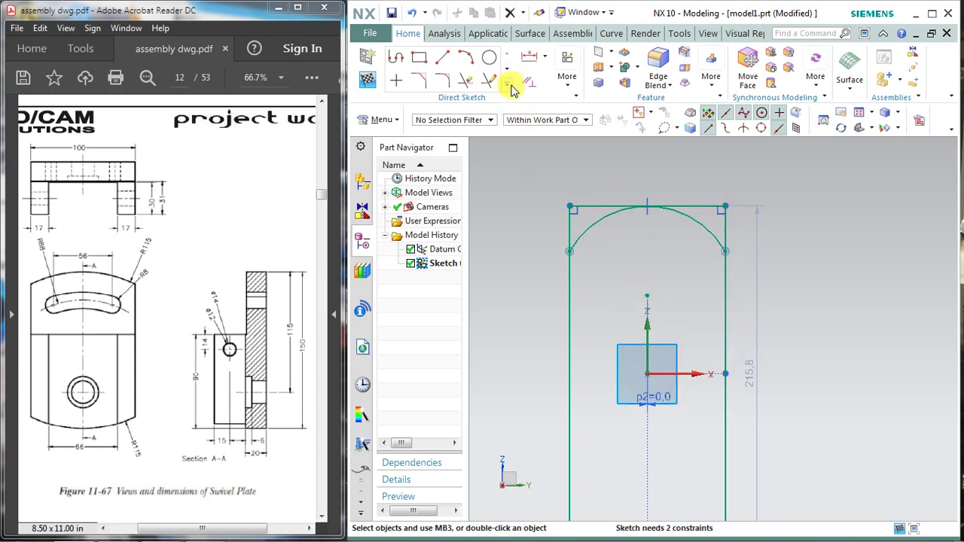
{"action": "left_click", "coordinate": [545, 57]}
Dimension the top arc with the Radial method as Rp3 = 115, then adjust the profile edge
{"action": "left_click", "coordinate": [544, 108]}
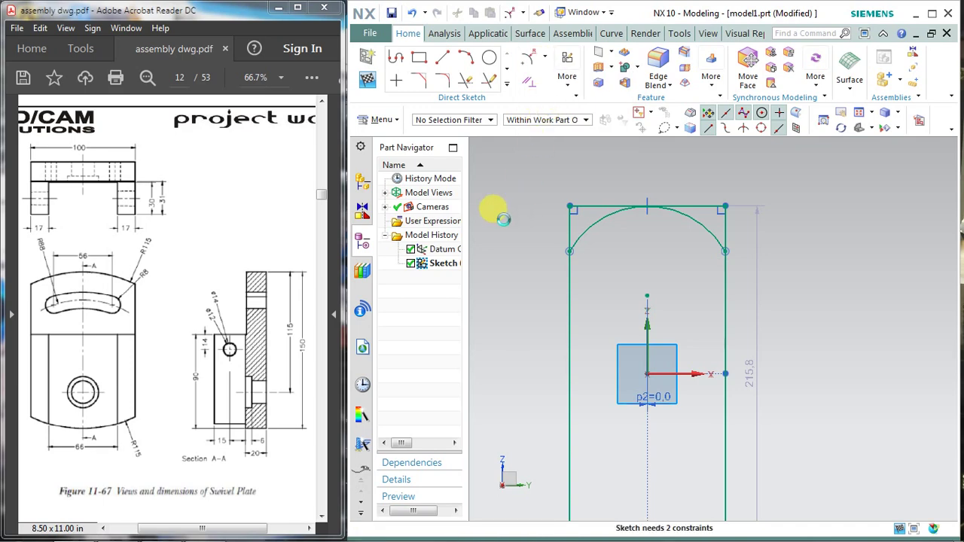
{"action": "left_click", "coordinate": [489, 179]}
{"action": "left_click", "coordinate": [497, 201]}
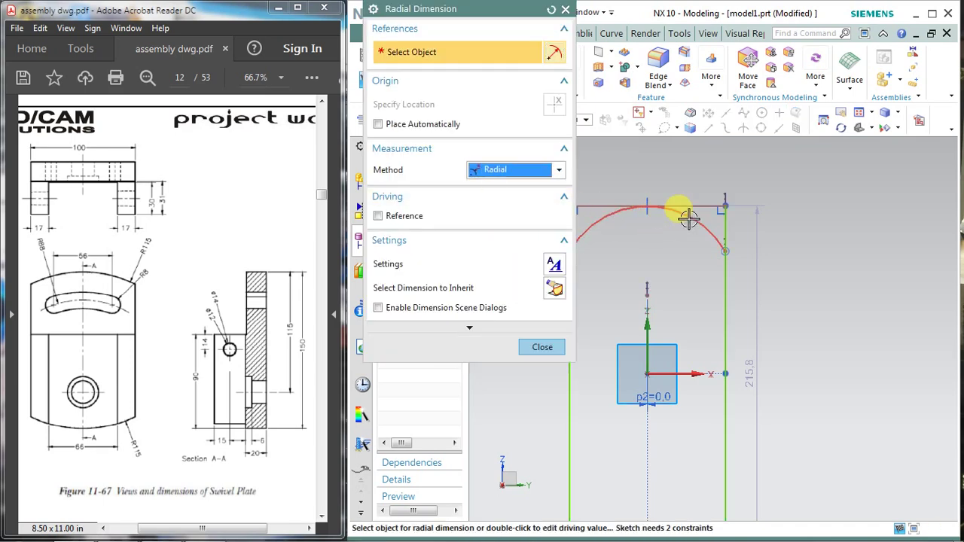
{"action": "left_click", "coordinate": [684, 212]}
{"action": "left_click", "coordinate": [742, 185]}
{"action": "type", "text": "115"}
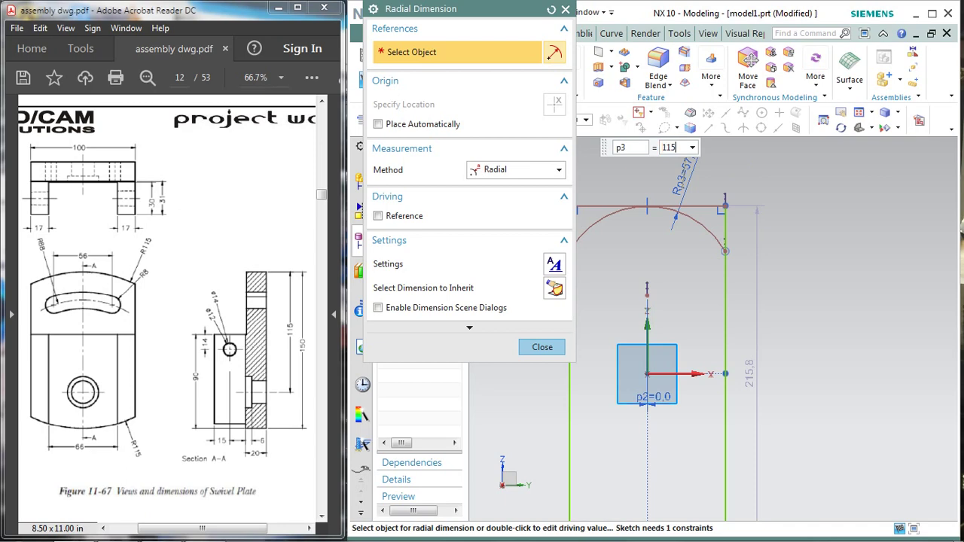
{"action": "key", "text": "Return"}
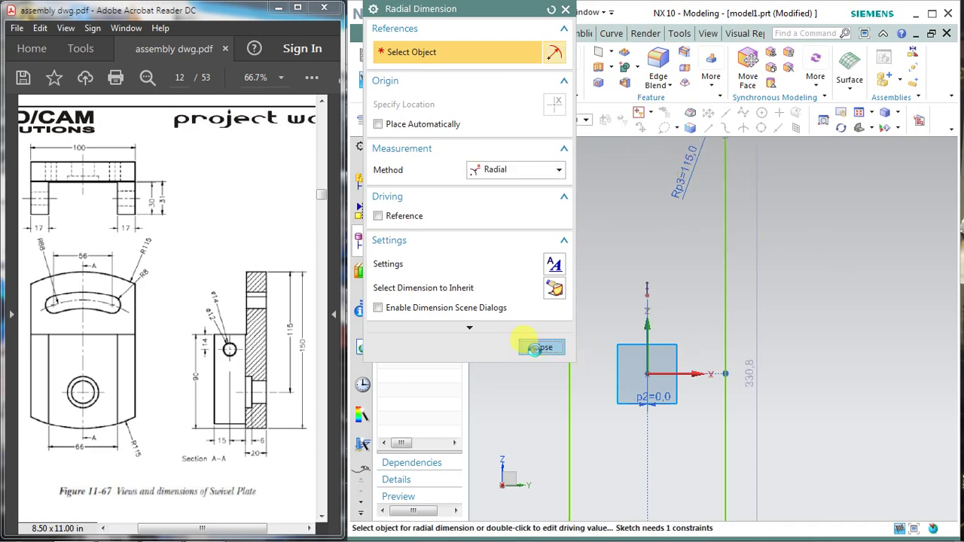
{"action": "left_click", "coordinate": [525, 343]}
{"action": "scroll", "coordinate": [643, 242], "scroll_direction": "down", "scroll_amount": 2}
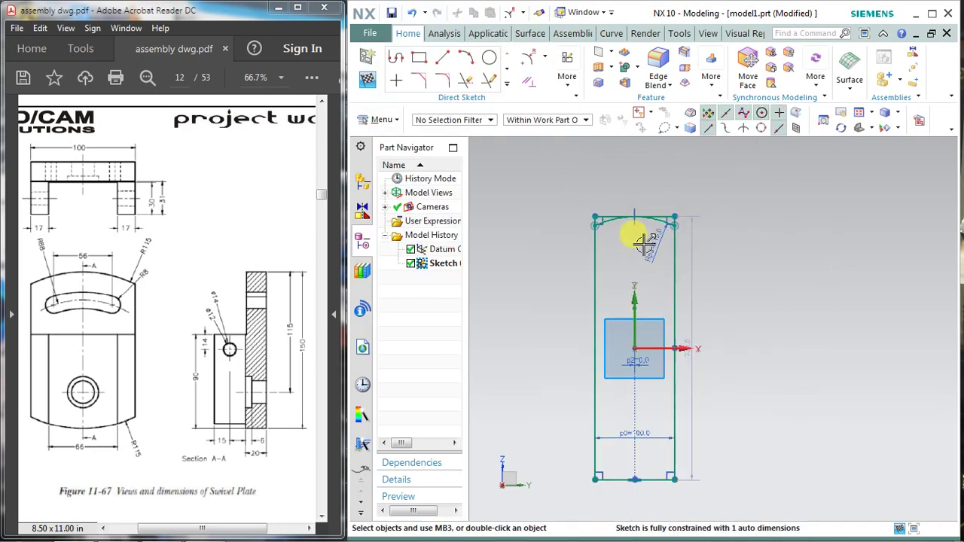
{"action": "left_click_drag", "start_coordinate": [643, 243], "coordinate": [640, 260]}
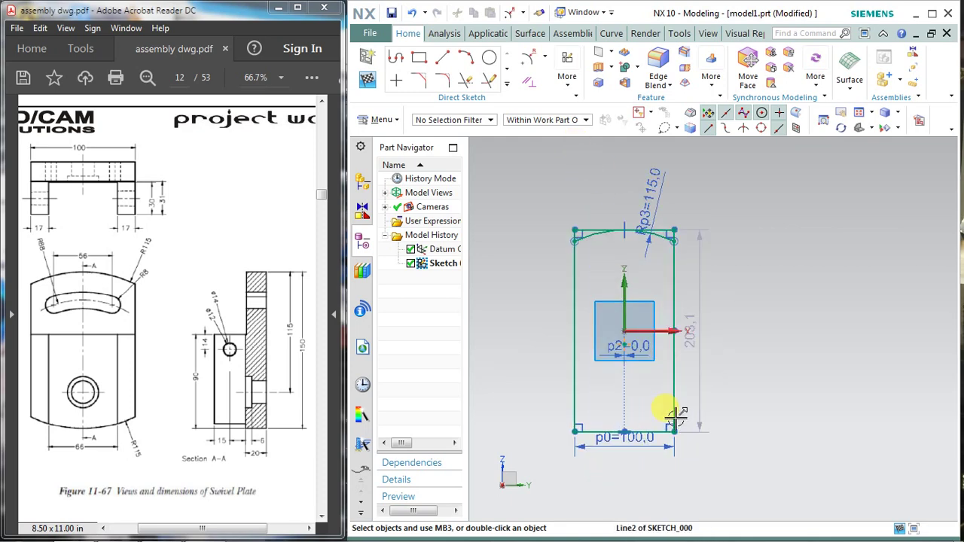
{"action": "scroll", "coordinate": [653, 406], "scroll_direction": "up", "scroll_amount": 2}
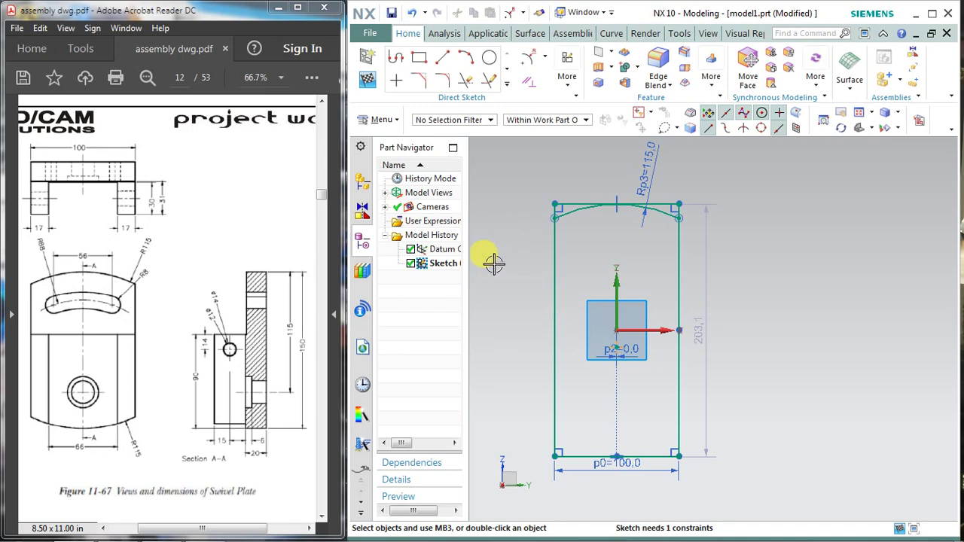
Use Mirror Curve to mirror the top arc about the horizontal axis, forming the bottom arc
{"action": "left_click", "coordinate": [509, 86]}
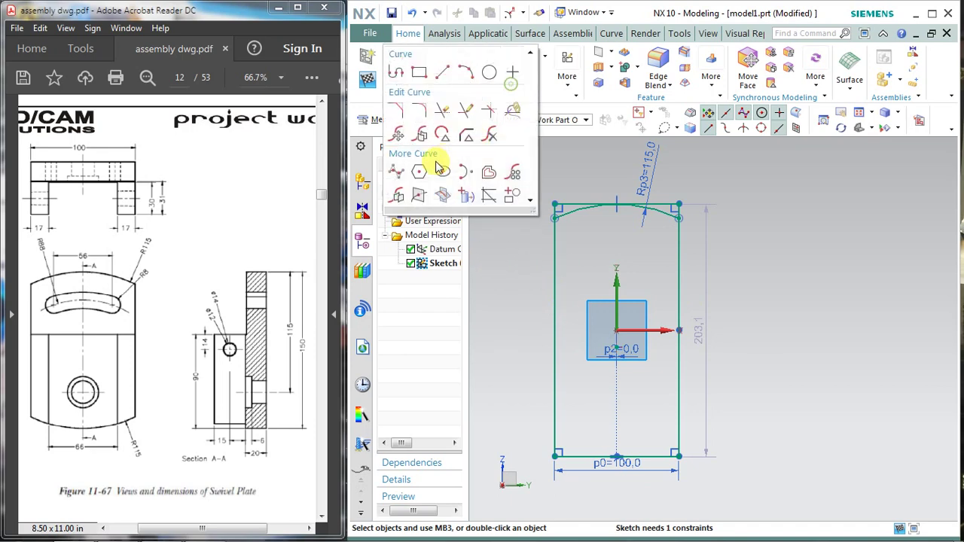
{"action": "left_click", "coordinate": [396, 195]}
{"action": "left_click", "coordinate": [575, 219]}
{"action": "left_click", "coordinate": [463, 104]}
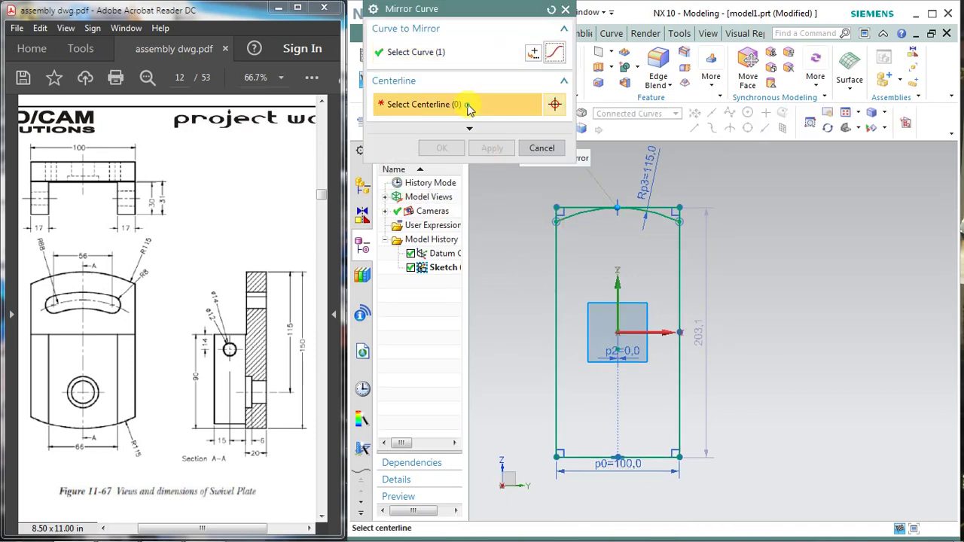
{"action": "left_click", "coordinate": [652, 332]}
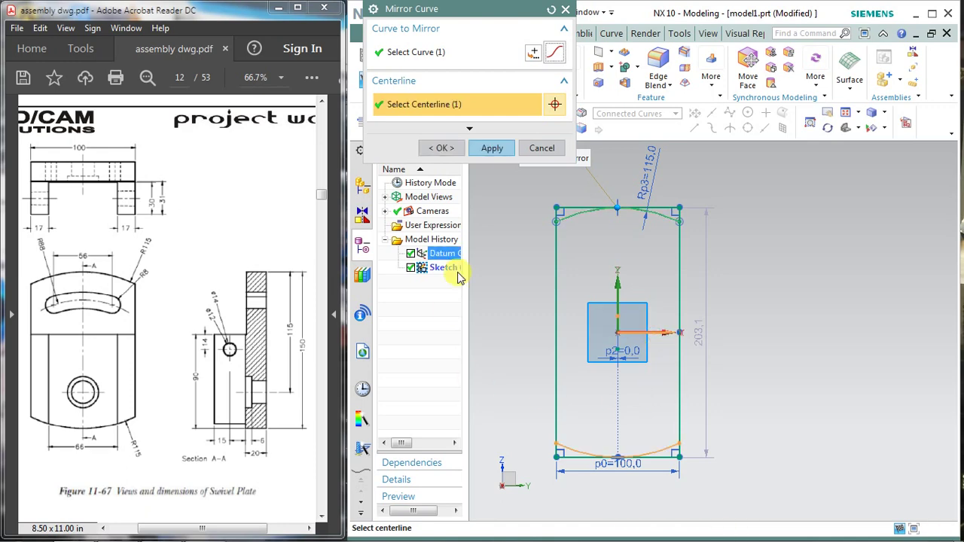
{"action": "left_click", "coordinate": [491, 148]}
{"action": "left_click", "coordinate": [541, 148]}
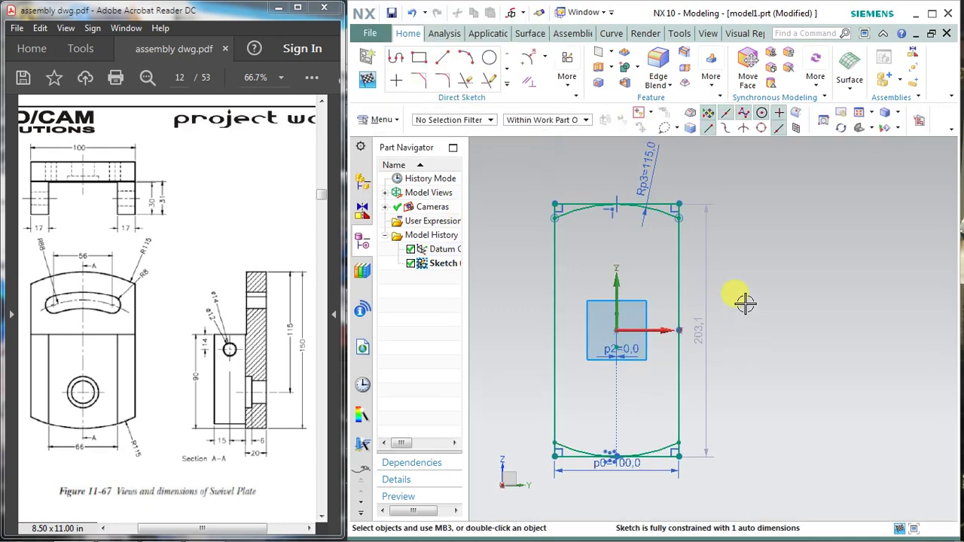
{"action": "left_click", "coordinate": [508, 86]}
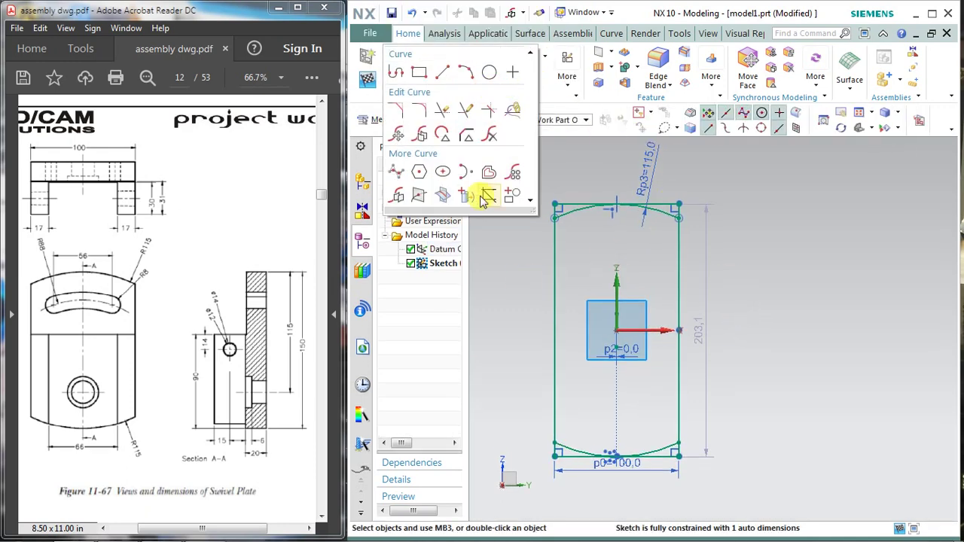
Quick Trim the leftover straight bottom line so arcs cap the outline top and bottom
{"action": "left_click", "coordinate": [444, 112]}
{"action": "scroll", "coordinate": [594, 207], "scroll_direction": "up", "scroll_amount": 2}
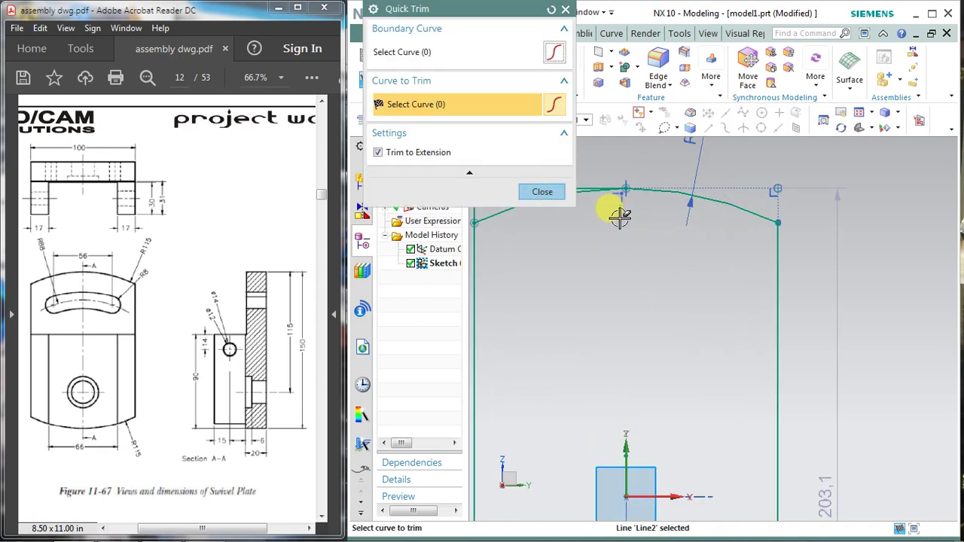
{"action": "scroll", "coordinate": [618, 208], "scroll_direction": "down", "scroll_amount": 3}
{"action": "scroll", "coordinate": [548, 200], "scroll_direction": "down", "scroll_amount": 1}
{"action": "middle_click_drag", "start_coordinate": [572, 208], "coordinate": [592, 205], "text": "shift"}
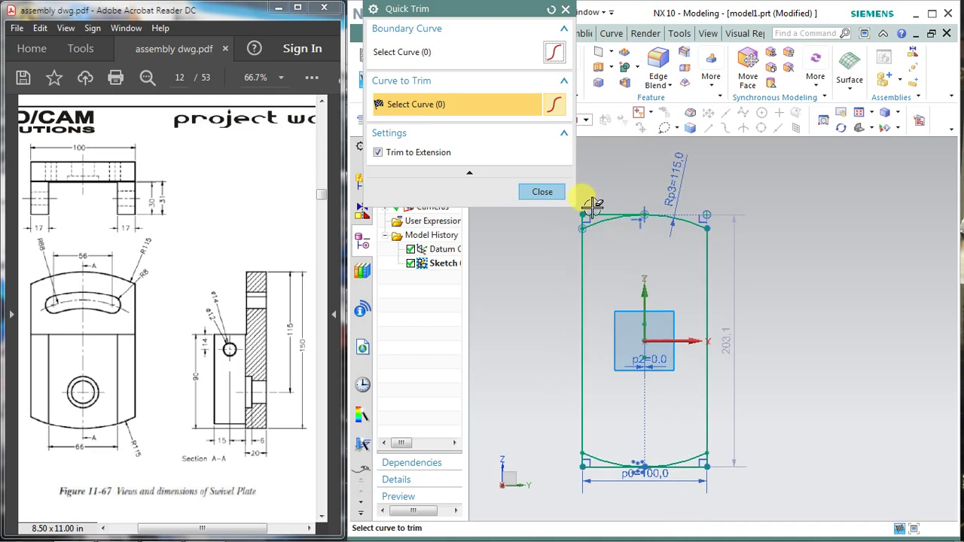
{"action": "scroll", "coordinate": [620, 275], "scroll_direction": "up", "scroll_amount": 2}
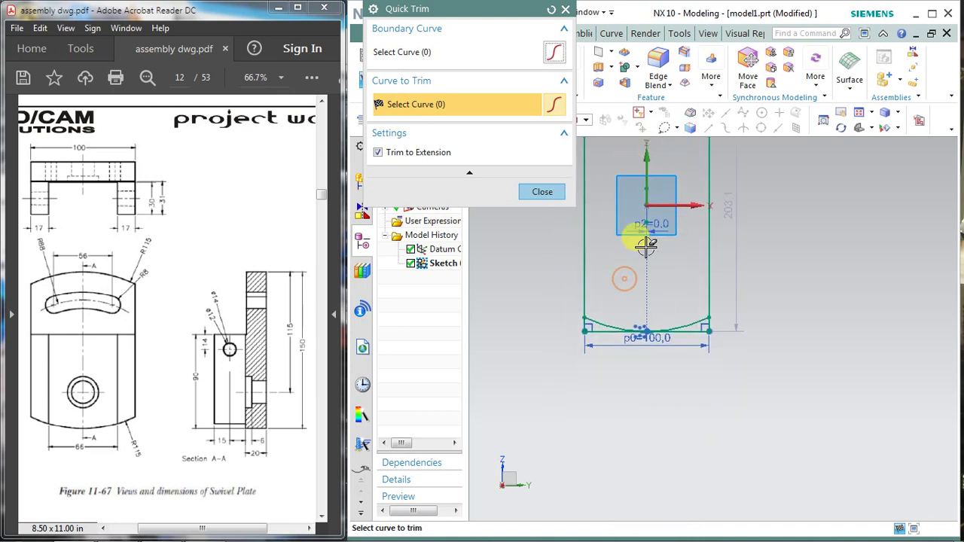
{"action": "scroll", "coordinate": [612, 302], "scroll_direction": "up", "scroll_amount": 1}
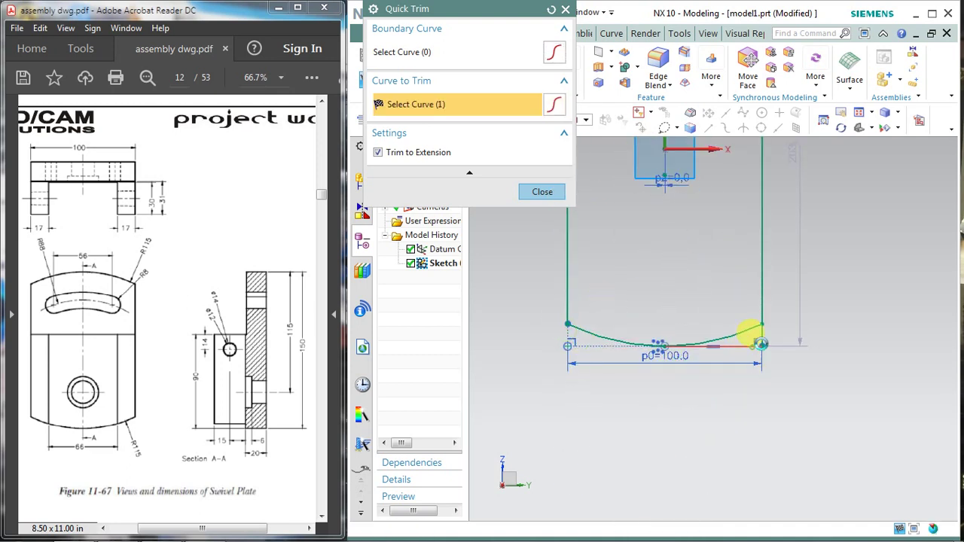
{"action": "left_click", "coordinate": [756, 345]}
{"action": "middle_click_drag", "start_coordinate": [781, 329], "coordinate": [774, 454], "text": "shift"}
{"action": "scroll", "coordinate": [710, 308], "scroll_direction": "down", "scroll_amount": 2}
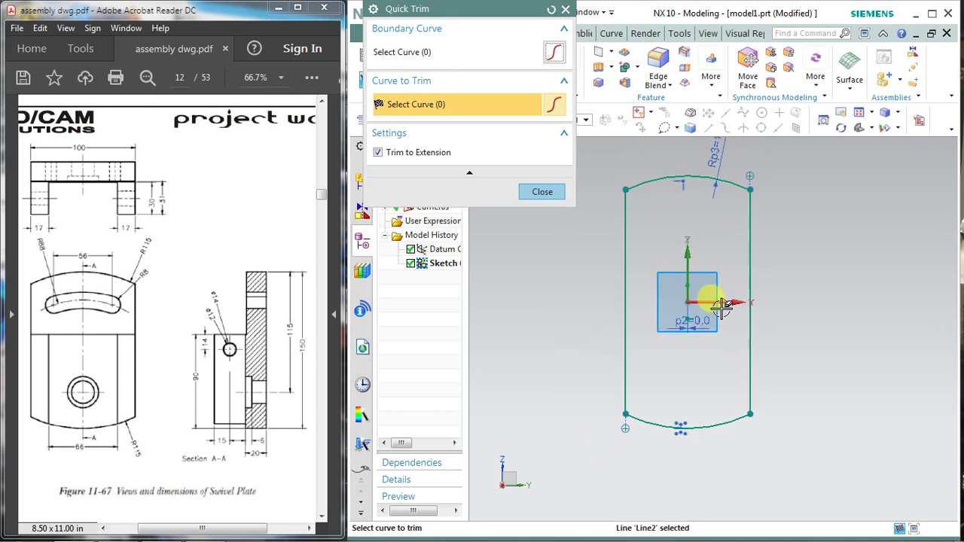
{"action": "scroll", "coordinate": [641, 293], "scroll_direction": "down", "scroll_amount": 1}
{"action": "left_click", "coordinate": [542, 193]}
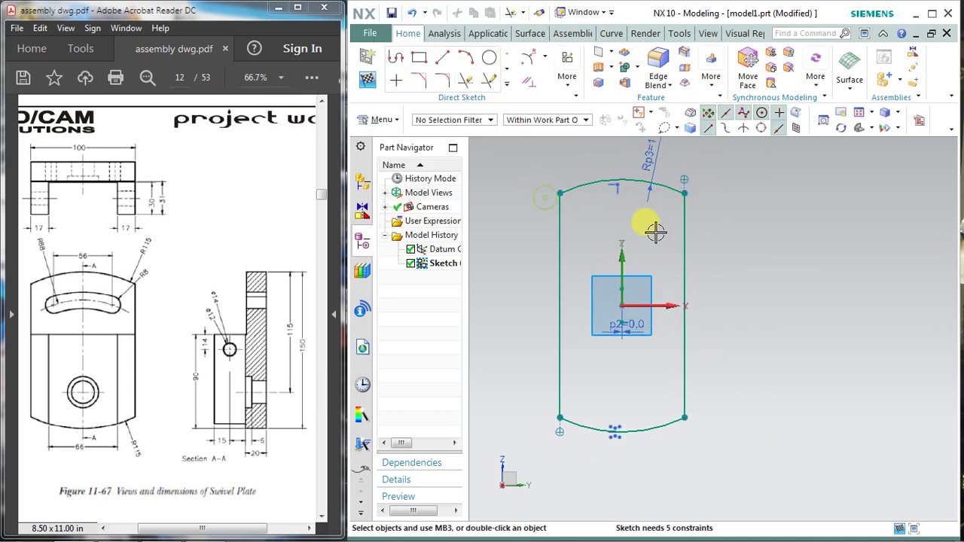
Dimension the vertical distance between the top and bottom arcs as 150
{"action": "left_click", "coordinate": [507, 85]}
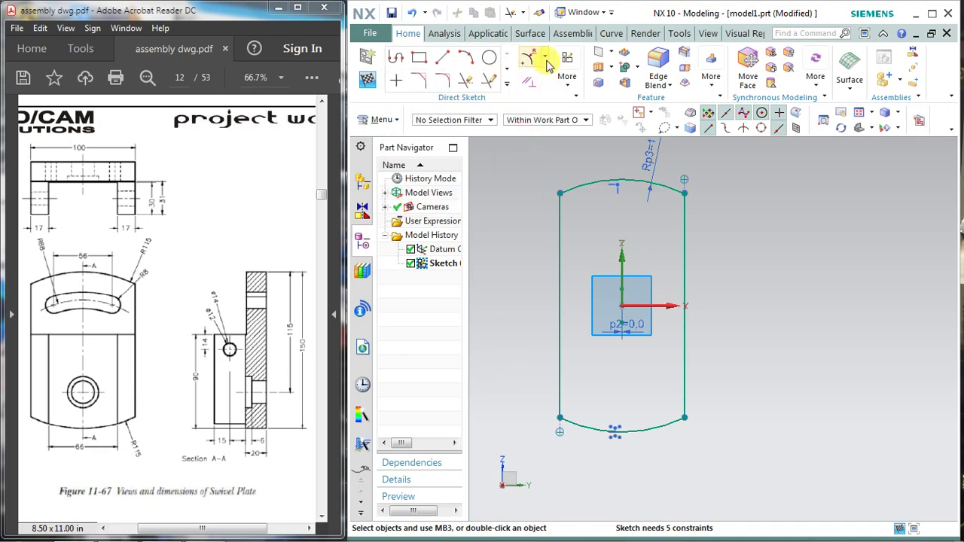
{"action": "left_click", "coordinate": [546, 59]}
{"action": "left_click", "coordinate": [569, 92]}
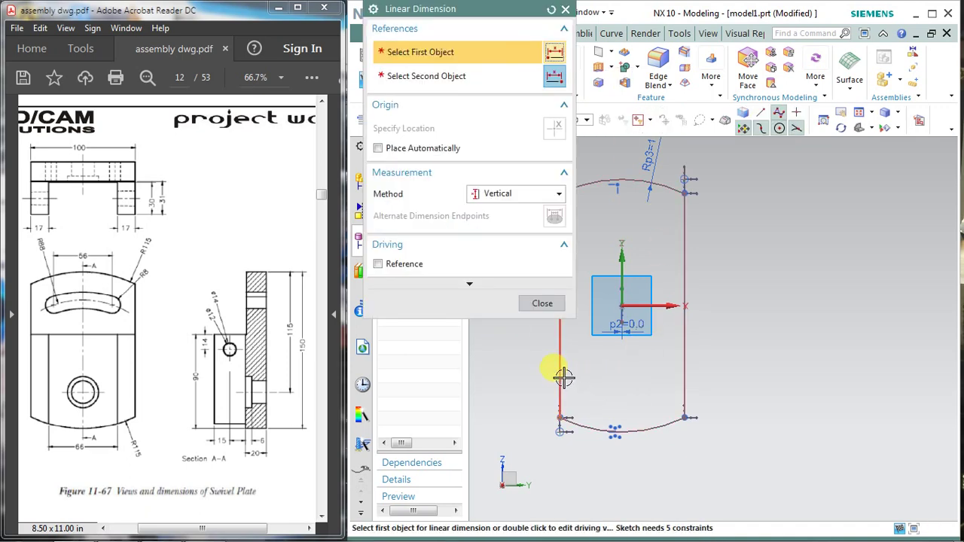
{"action": "left_click", "coordinate": [617, 174]}
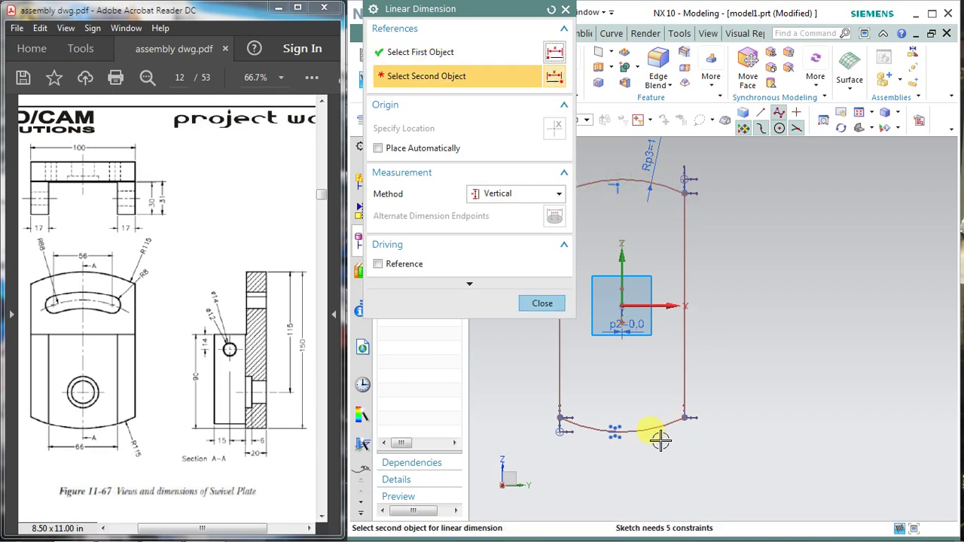
{"action": "left_click", "coordinate": [619, 429]}
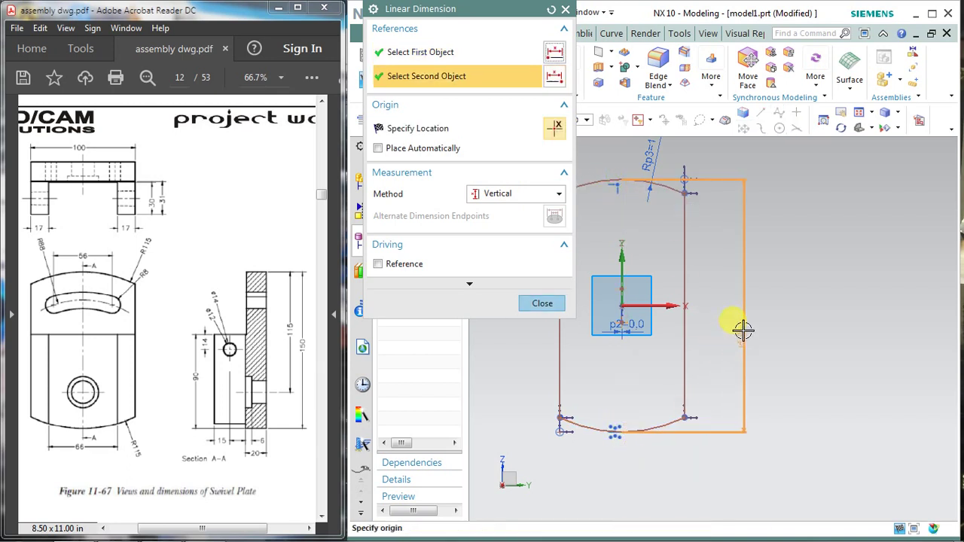
{"action": "left_click", "coordinate": [794, 328]}
{"action": "type", "text": "150"}
{"action": "key", "text": "Return"}
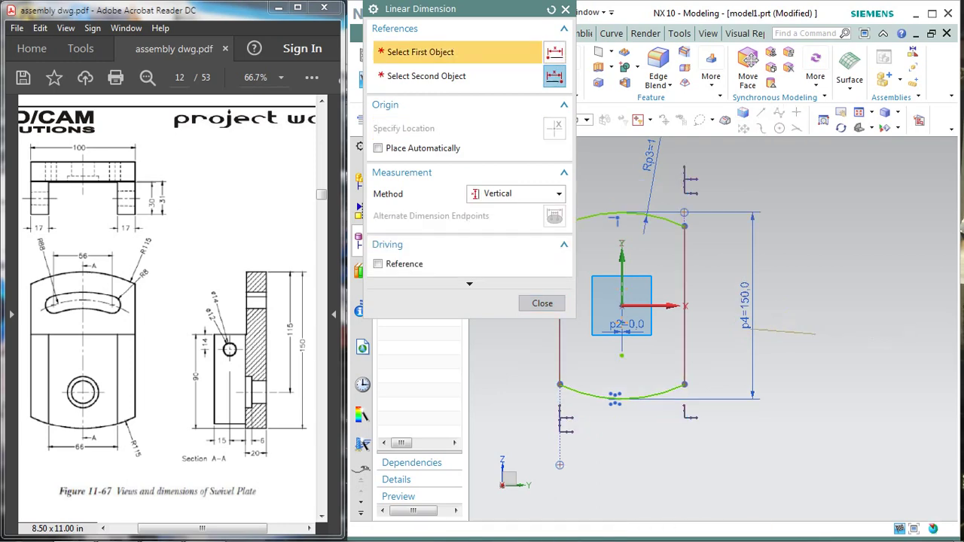
{"action": "left_click", "coordinate": [542, 304]}
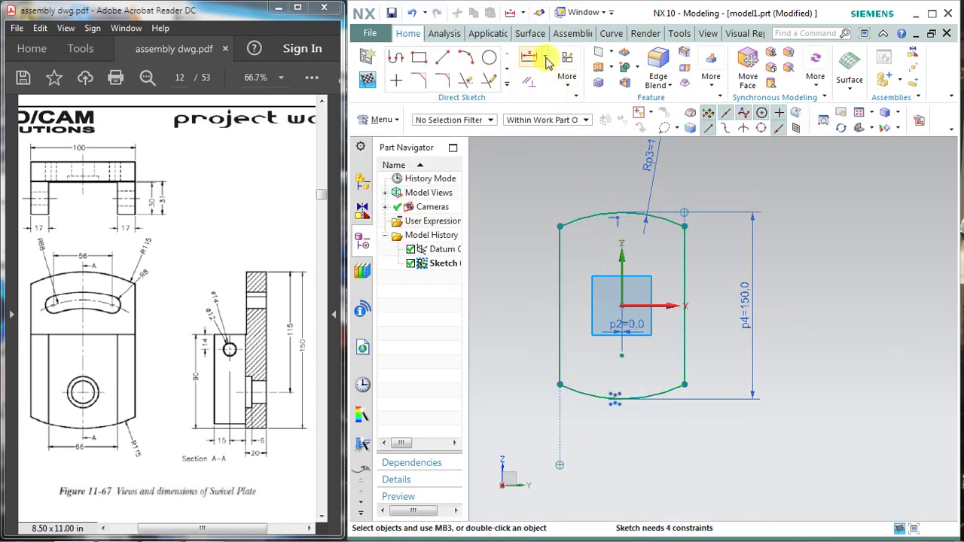
Add a horizontal 100 width dimension between the left and right sides
{"action": "left_click", "coordinate": [547, 62]}
{"action": "left_click", "coordinate": [587, 92]}
{"action": "left_click", "coordinate": [490, 193]}
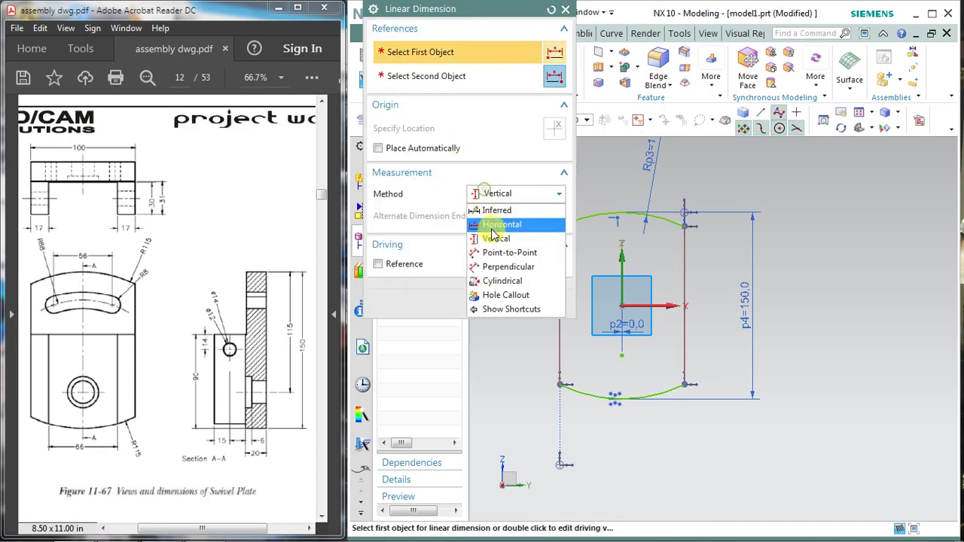
{"action": "left_click", "coordinate": [493, 224]}
{"action": "left_click", "coordinate": [561, 351]}
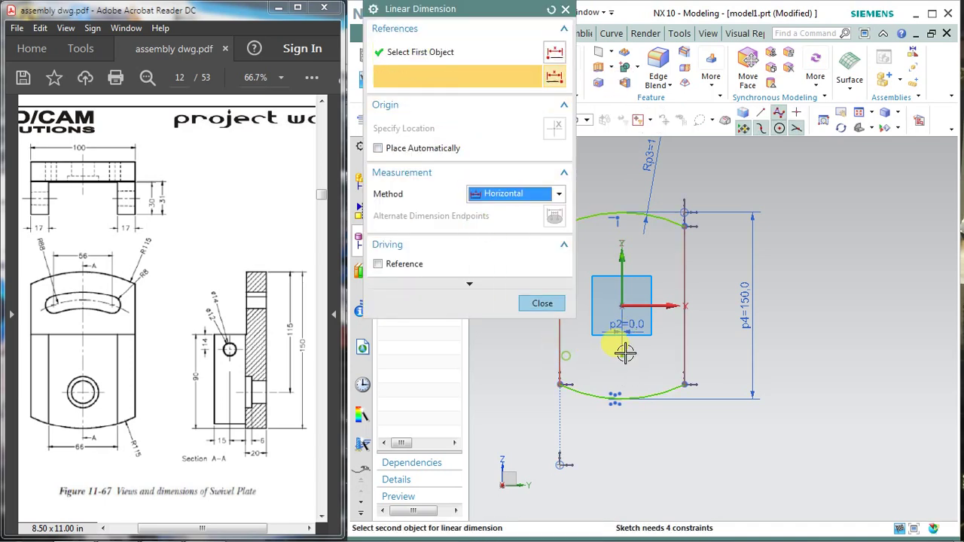
{"action": "left_click", "coordinate": [677, 346]}
{"action": "left_click", "coordinate": [731, 437]}
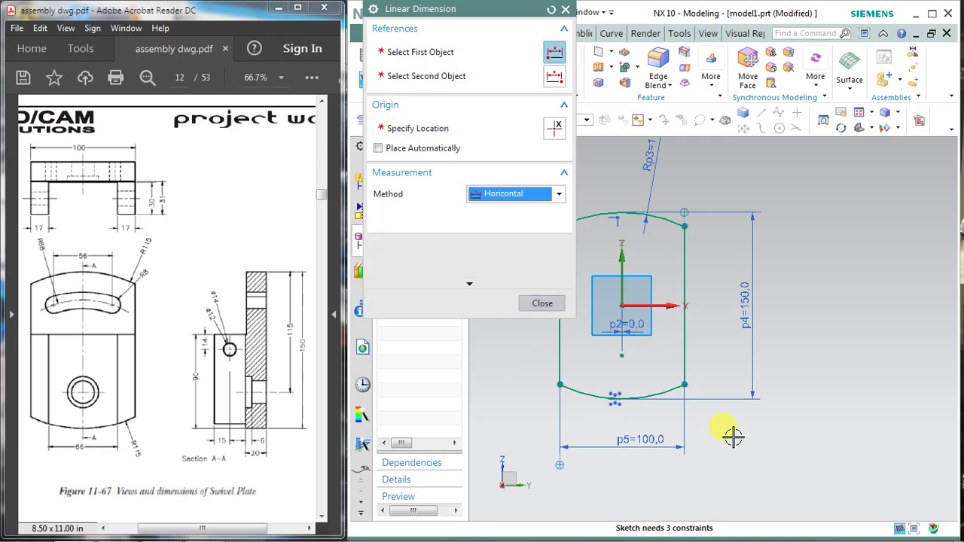
{"action": "left_click", "coordinate": [541, 304]}
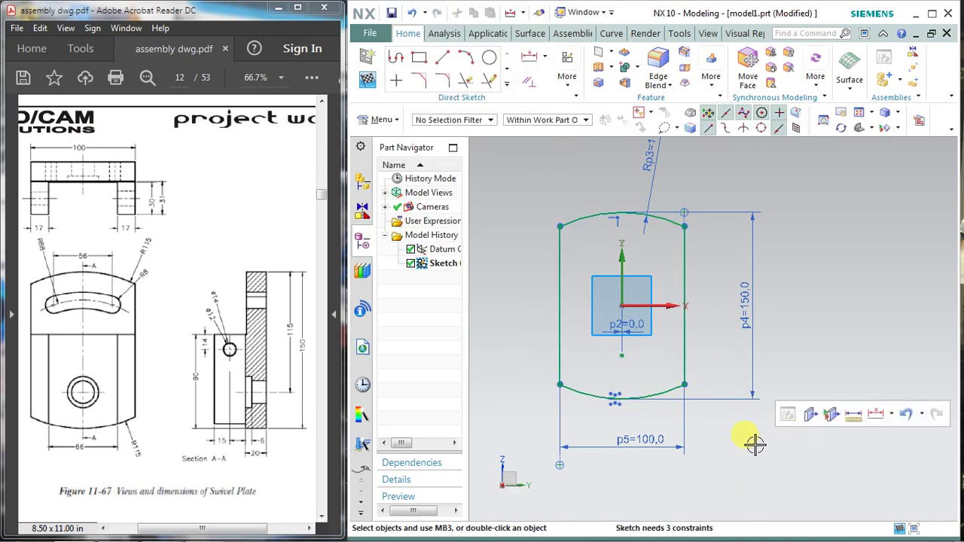
Nudge the outline right and dimension its right side 50 horizontally from the sketch origin
{"action": "mouse_move", "coordinate": [683, 273]}
{"action": "left_mouse_down"}
{"action": "mouse_move", "coordinate": [722, 263]}
{"action": "mouse_move", "coordinate": [663, 256]}
{"action": "left_mouse_up"}
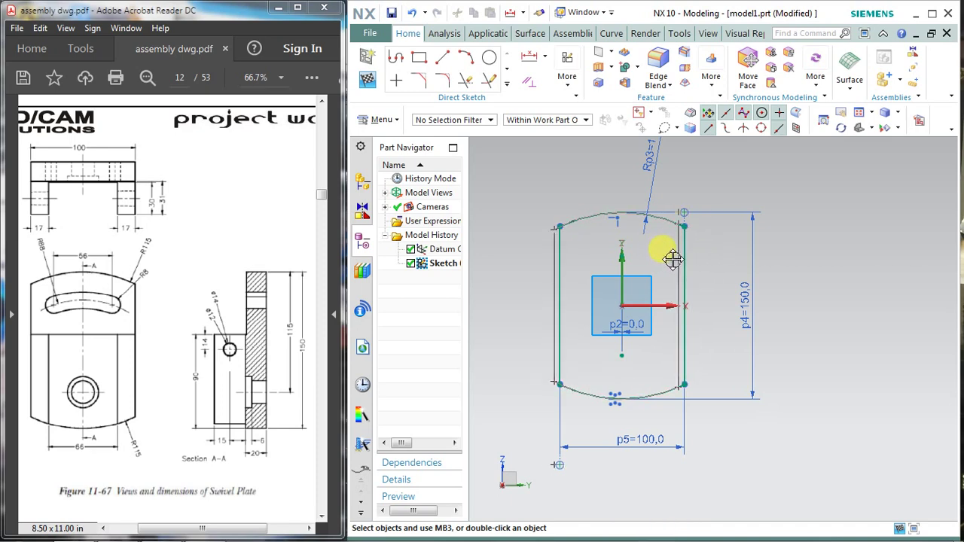
{"action": "left_click_drag", "start_coordinate": [663, 256], "coordinate": [689, 259]}
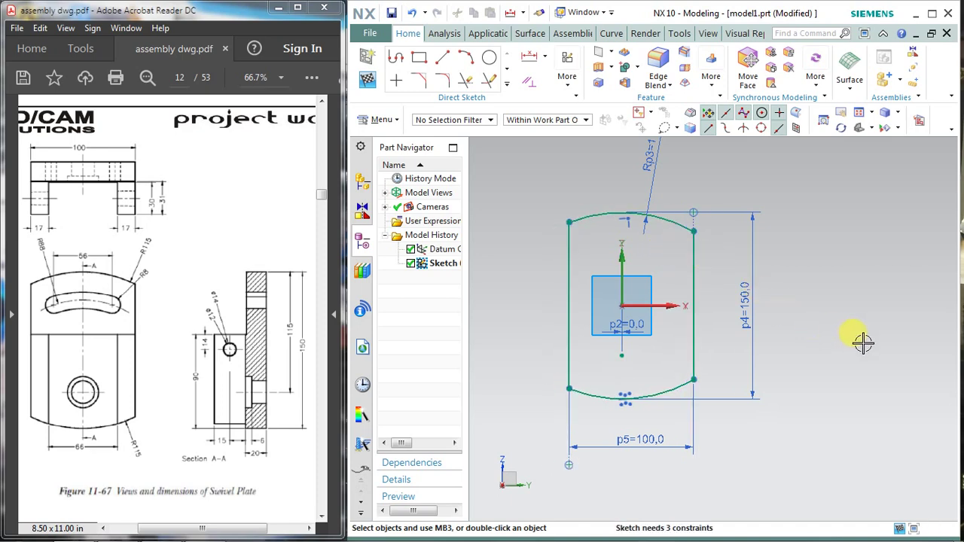
{"action": "left_click", "coordinate": [544, 57]}
{"action": "left_click", "coordinate": [561, 92]}
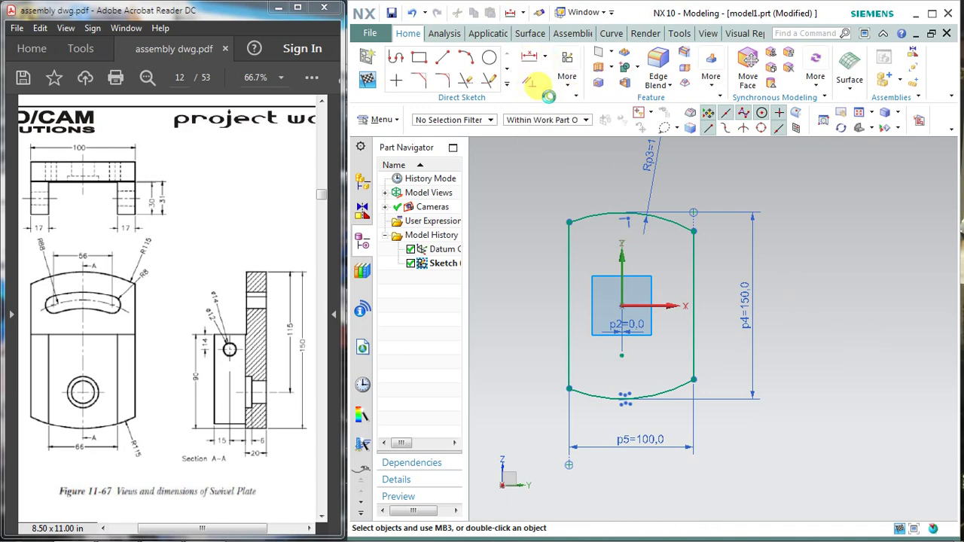
{"action": "left_click", "coordinate": [692, 292]}
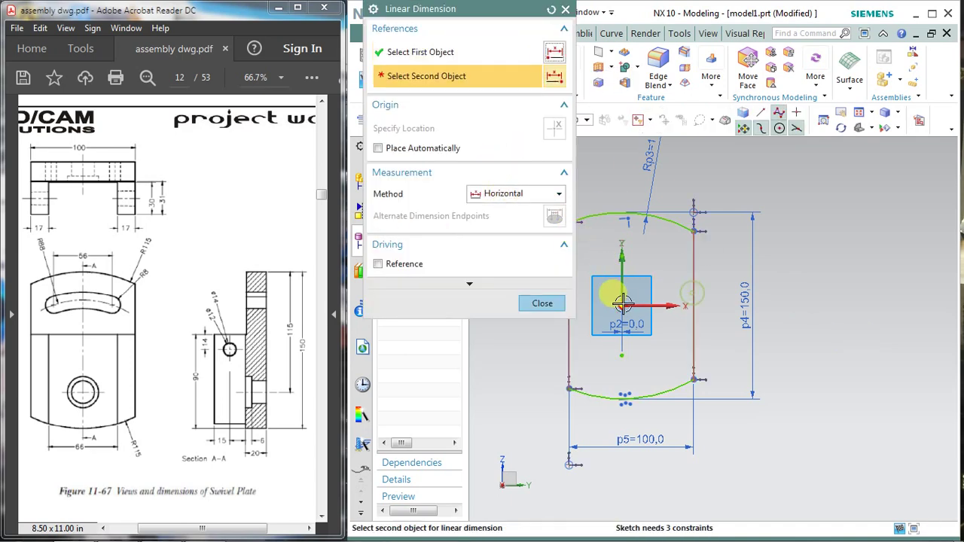
{"action": "left_click", "coordinate": [622, 305]}
{"action": "left_click", "coordinate": [647, 420]}
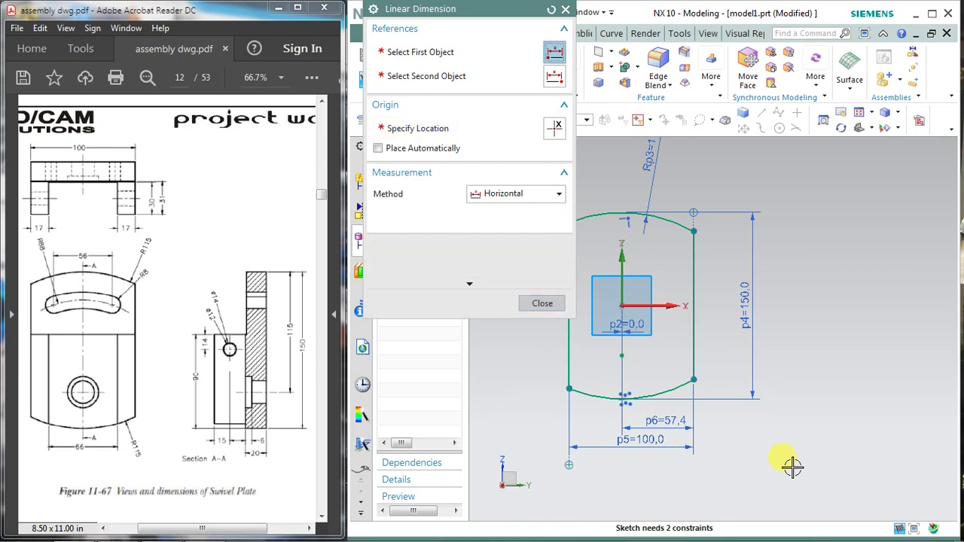
{"action": "type", "text": "50"}
{"action": "key", "text": "Return"}
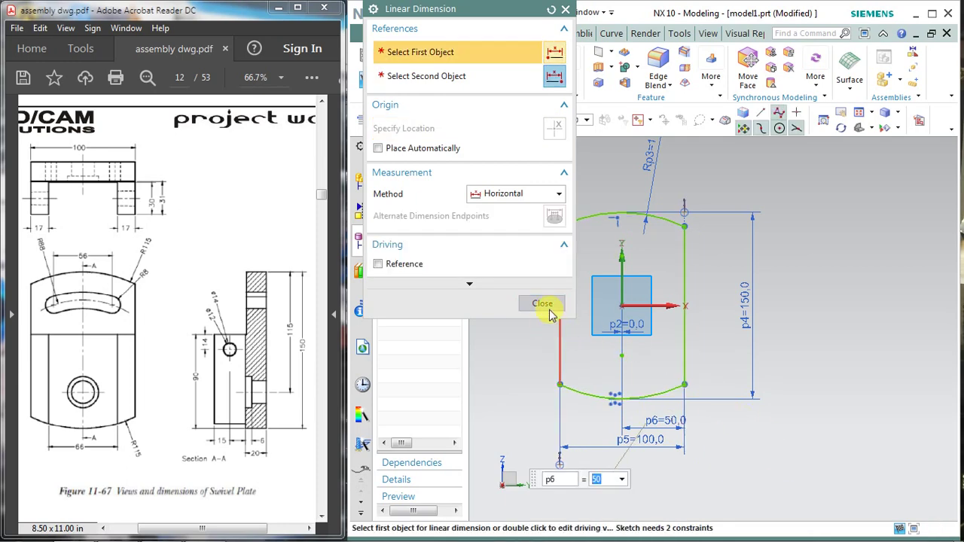
{"action": "left_click", "coordinate": [549, 315]}
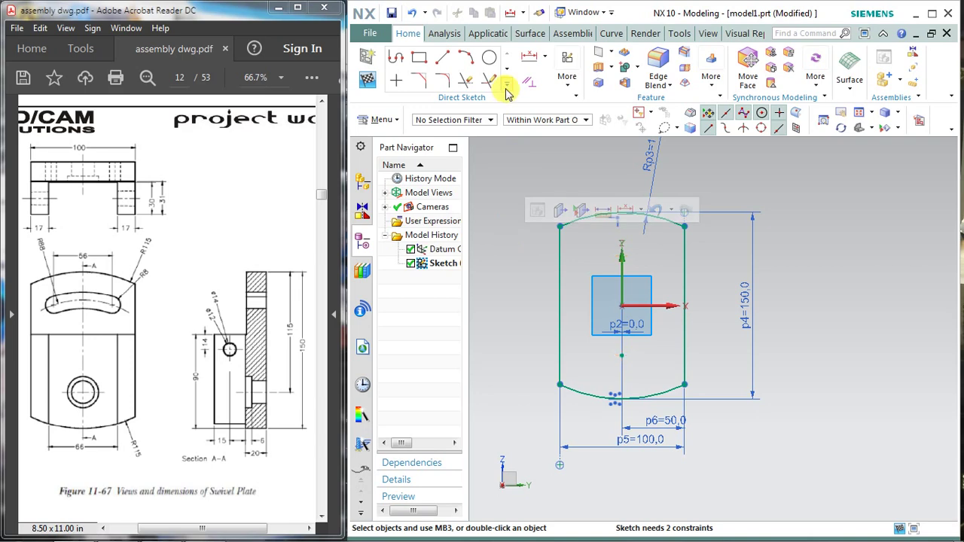
Add a vertical height dimension on the right side, then undo it as over-constraining
{"action": "left_click", "coordinate": [544, 57]}
{"action": "left_click", "coordinate": [575, 77]}
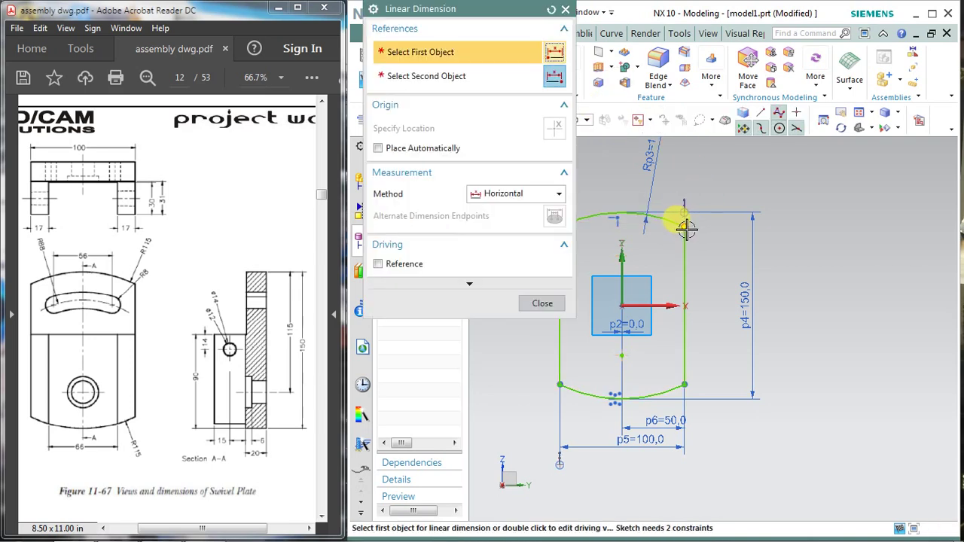
{"action": "left_click", "coordinate": [683, 226]}
{"action": "left_click", "coordinate": [687, 385]}
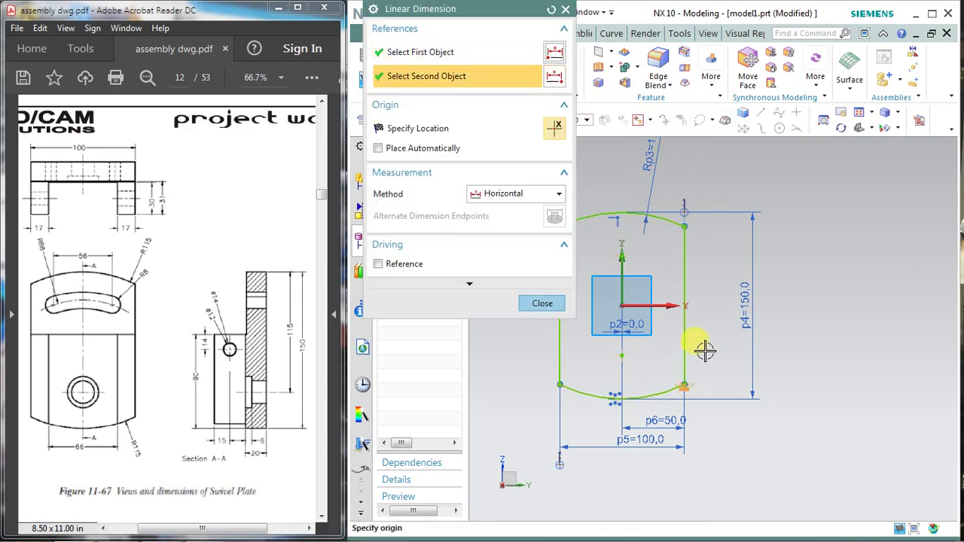
{"action": "left_click", "coordinate": [493, 194]}
{"action": "left_click", "coordinate": [496, 238]}
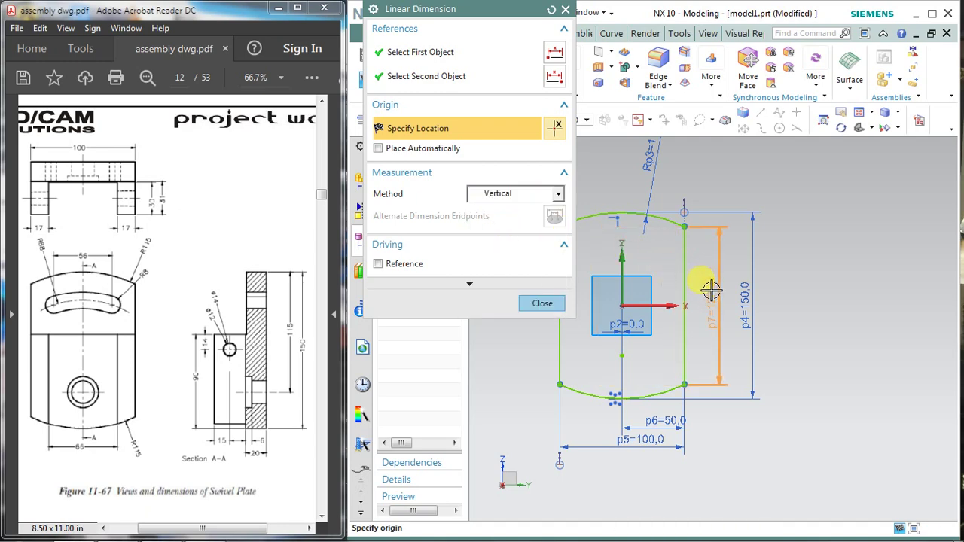
{"action": "left_click", "coordinate": [712, 293]}
{"action": "left_click", "coordinate": [535, 306]}
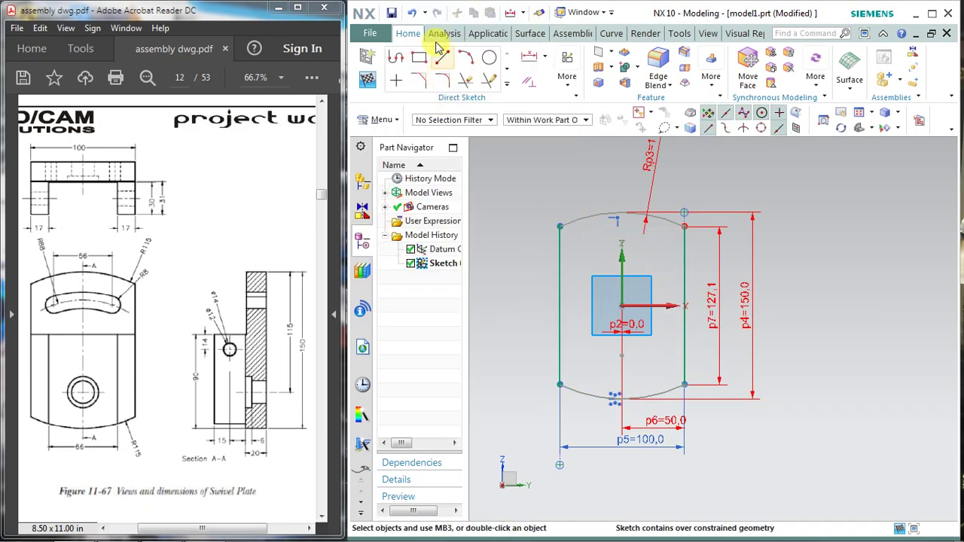
{"action": "left_click", "coordinate": [418, 17]}
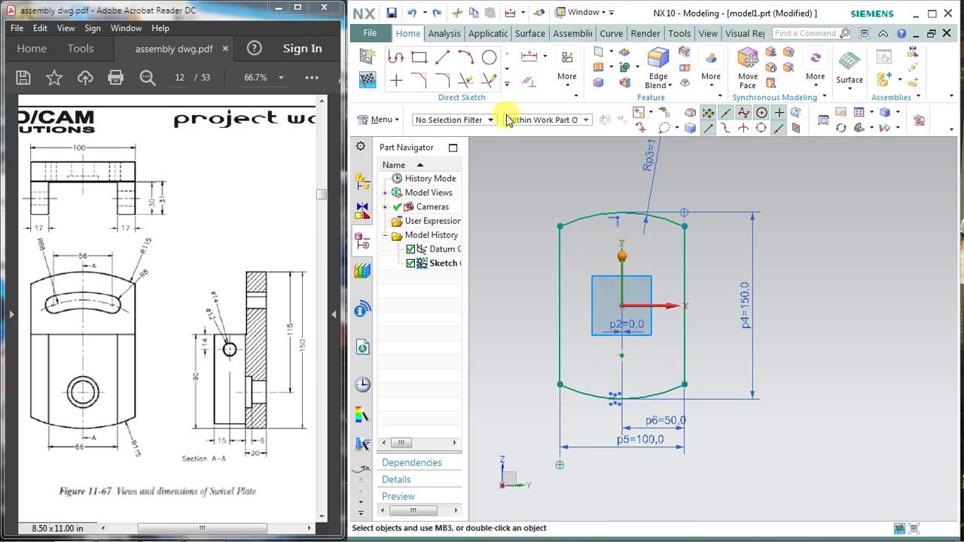
Try a 40 vertical offset dimension, undo it, then select the top arc
{"action": "left_click", "coordinate": [547, 59]}
{"action": "left_click", "coordinate": [561, 94]}
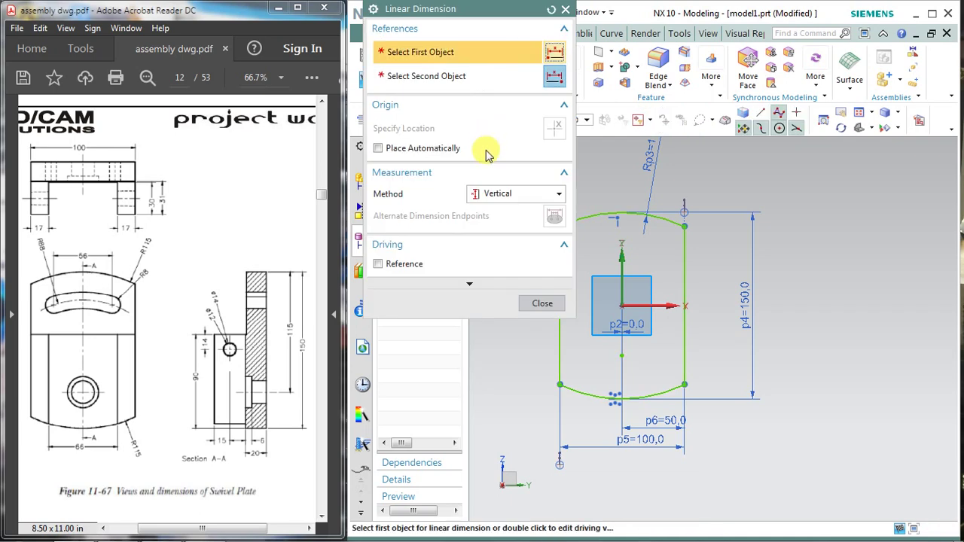
{"action": "left_click", "coordinate": [621, 355]}
{"action": "left_click", "coordinate": [621, 306]}
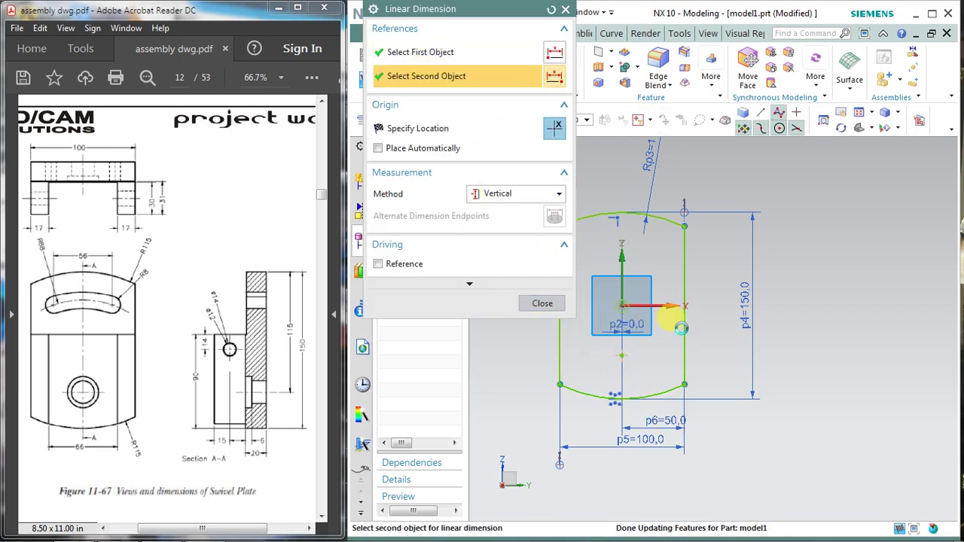
{"action": "left_click", "coordinate": [734, 384]}
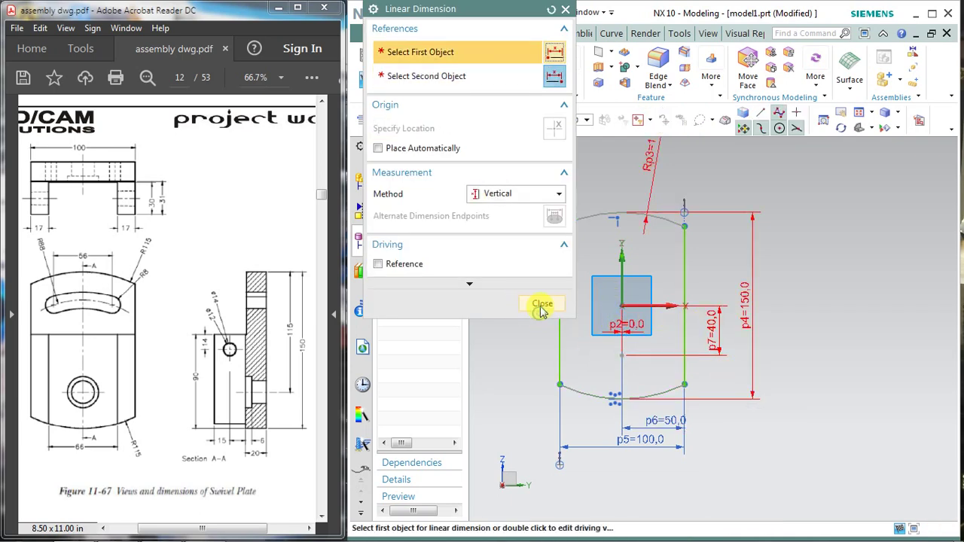
{"action": "left_click", "coordinate": [542, 303]}
{"action": "left_click", "coordinate": [411, 14]}
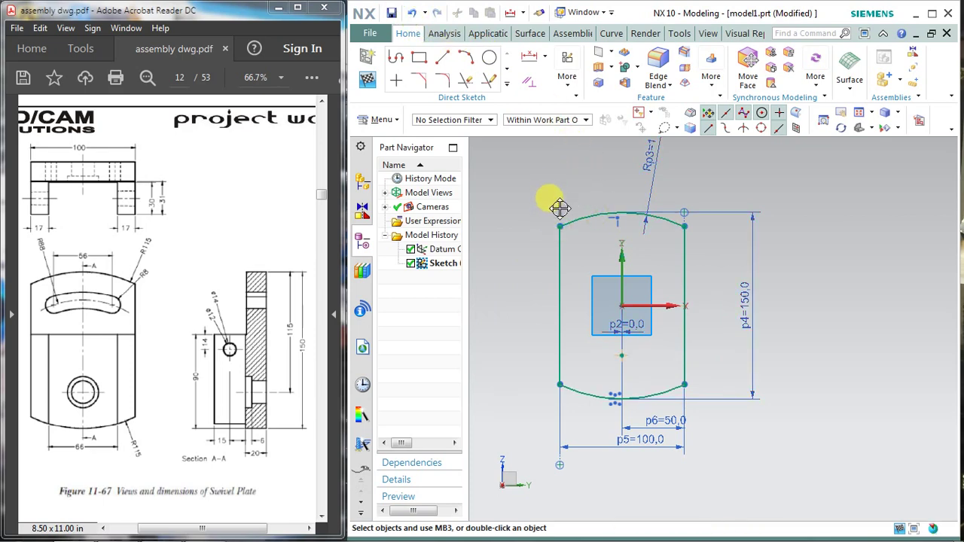
{"action": "left_click", "coordinate": [614, 217]}
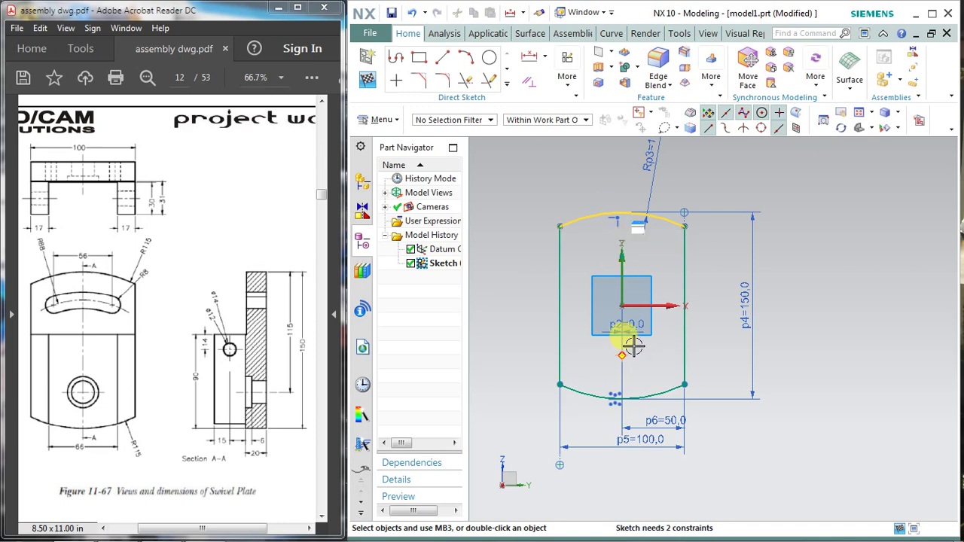
{"action": "left_click", "coordinate": [625, 393]}
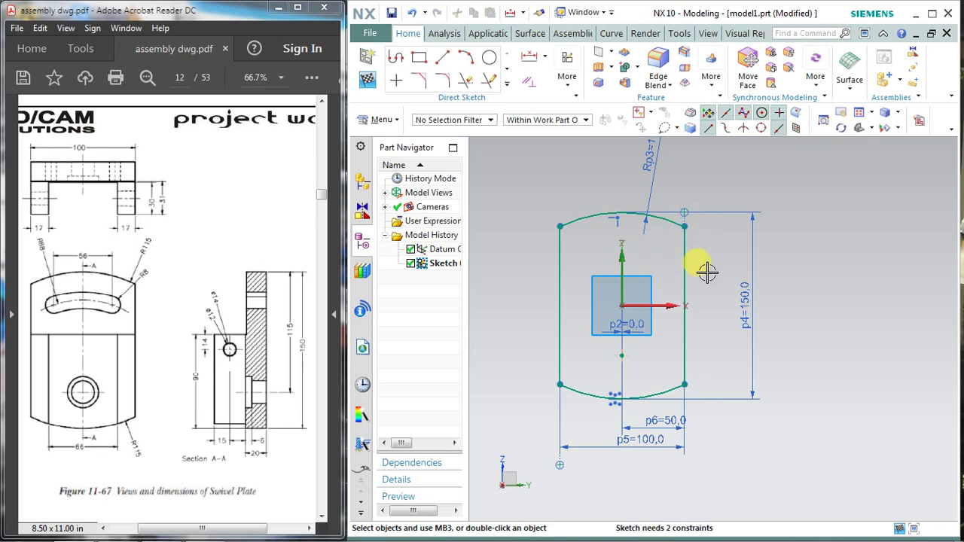
{"action": "left_click", "coordinate": [544, 56]}
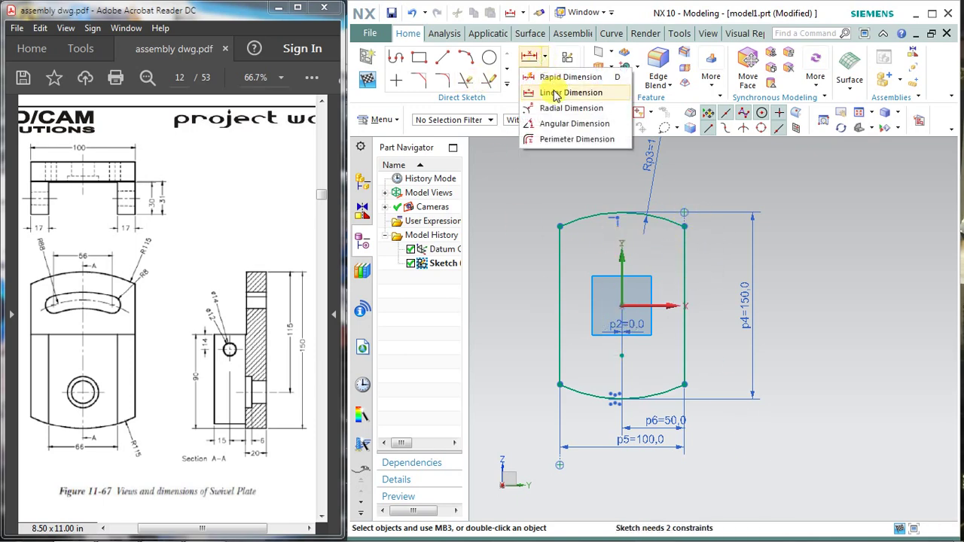
{"action": "left_click", "coordinate": [559, 92]}
{"action": "left_click", "coordinate": [490, 195]}
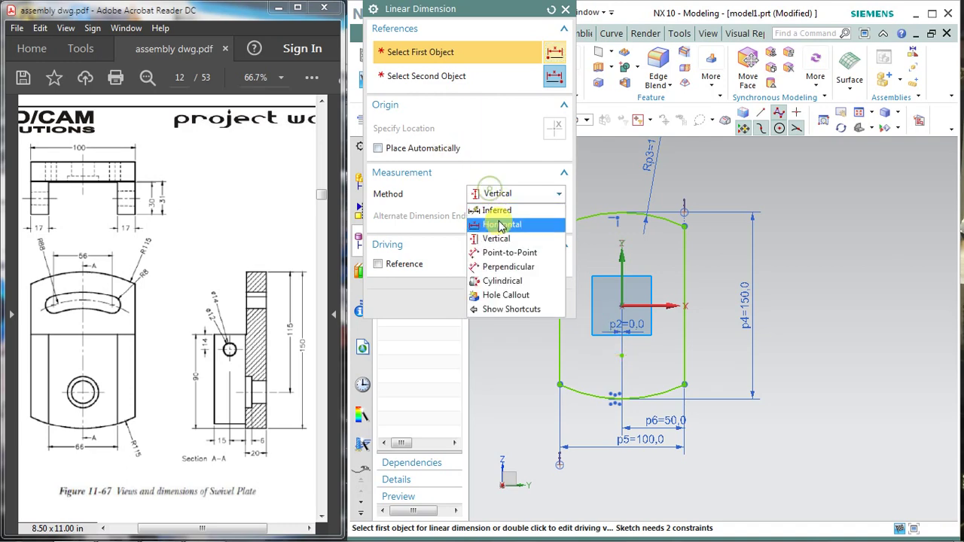
{"action": "left_click", "coordinate": [499, 221]}
{"action": "left_click", "coordinate": [682, 361]}
{"action": "left_click", "coordinate": [621, 354]}
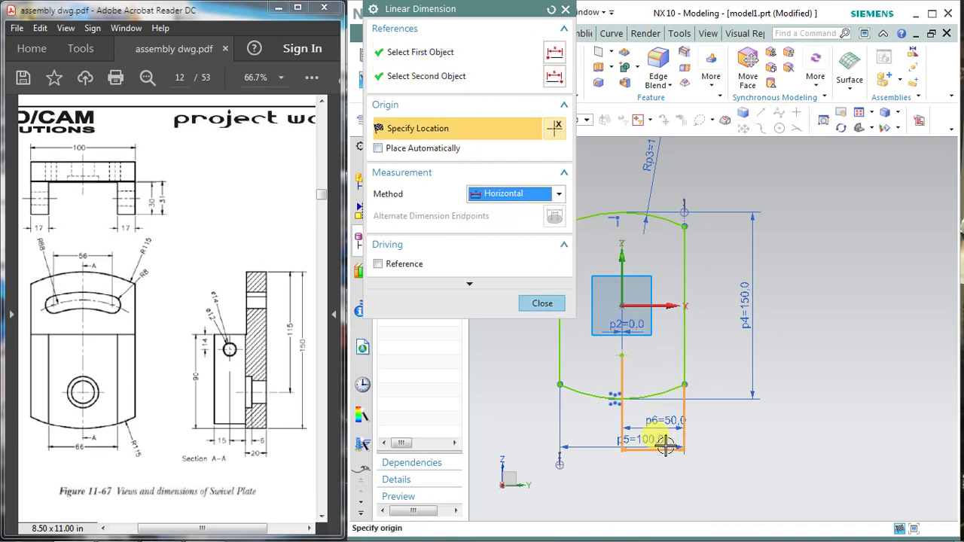
{"action": "left_click", "coordinate": [676, 488]}
{"action": "left_click", "coordinate": [544, 305]}
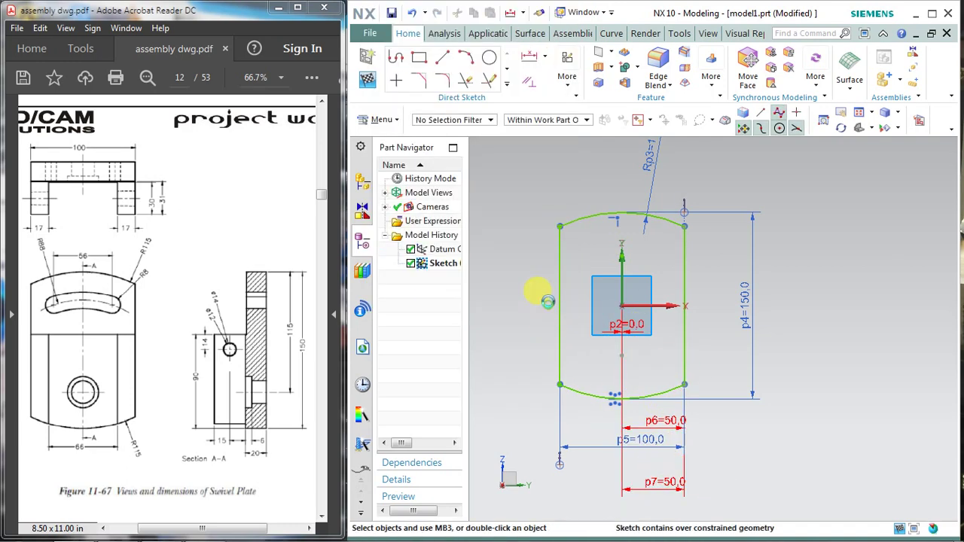
{"action": "left_click", "coordinate": [413, 13]}
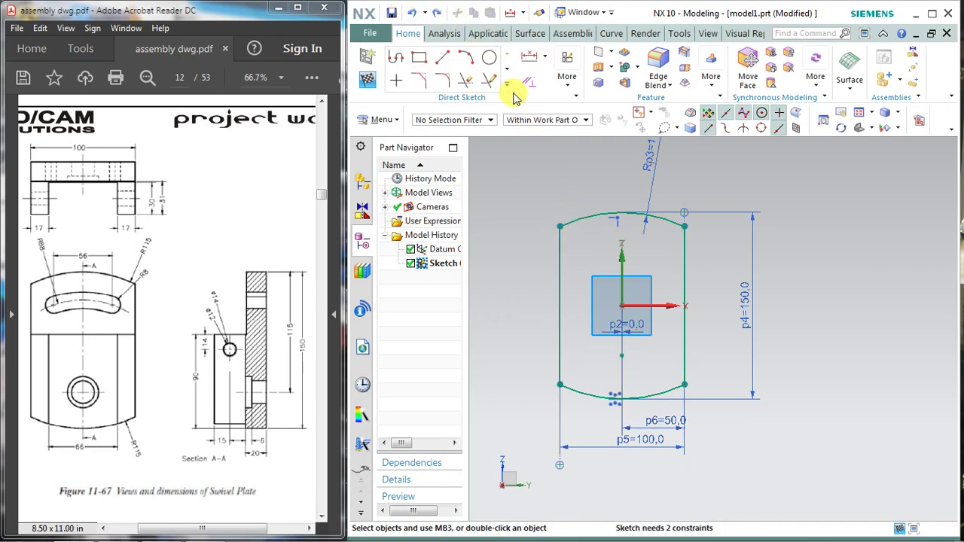
{"action": "left_click", "coordinate": [621, 356]}
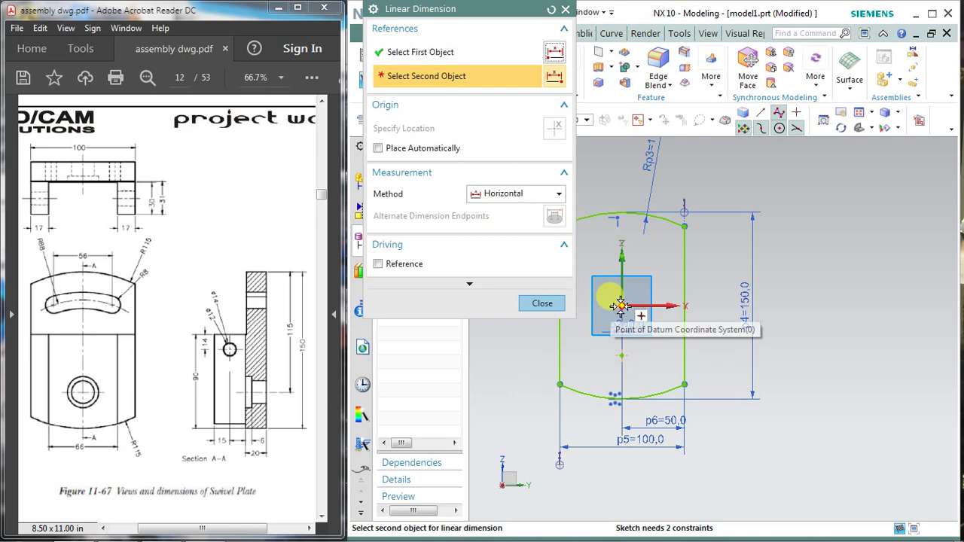
{"action": "left_click", "coordinate": [497, 194]}
{"action": "left_click", "coordinate": [510, 240]}
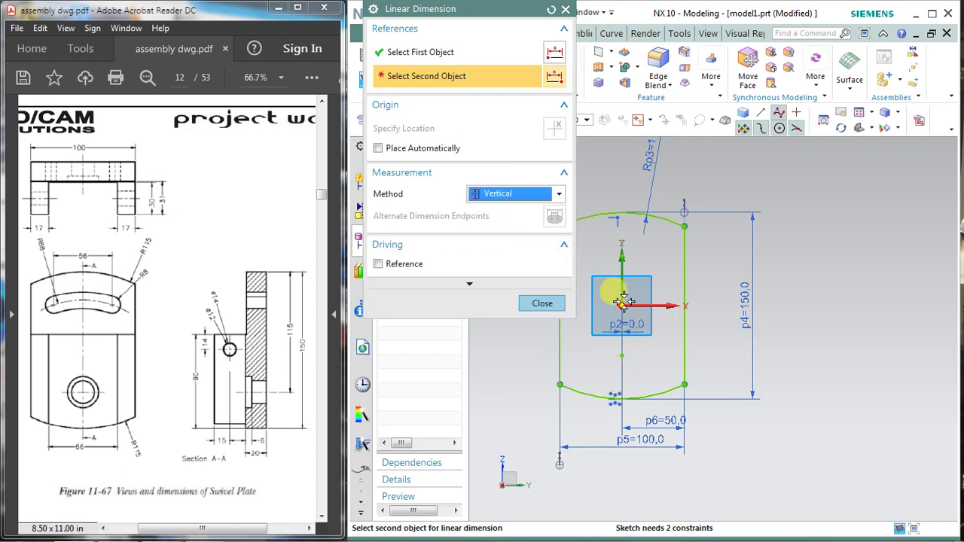
{"action": "left_click", "coordinate": [619, 255]}
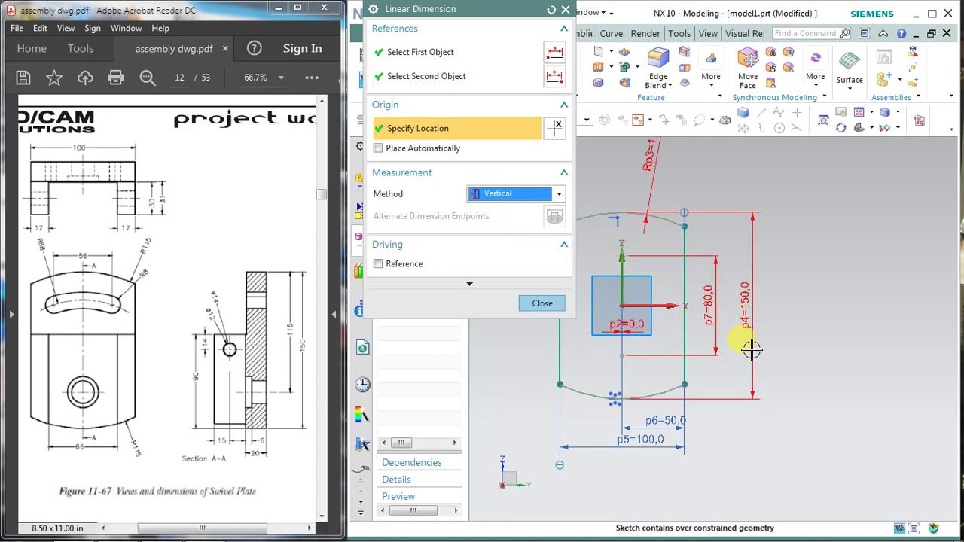
{"action": "left_click", "coordinate": [738, 322]}
{"action": "left_click", "coordinate": [542, 303]}
{"action": "left_click", "coordinate": [419, 20]}
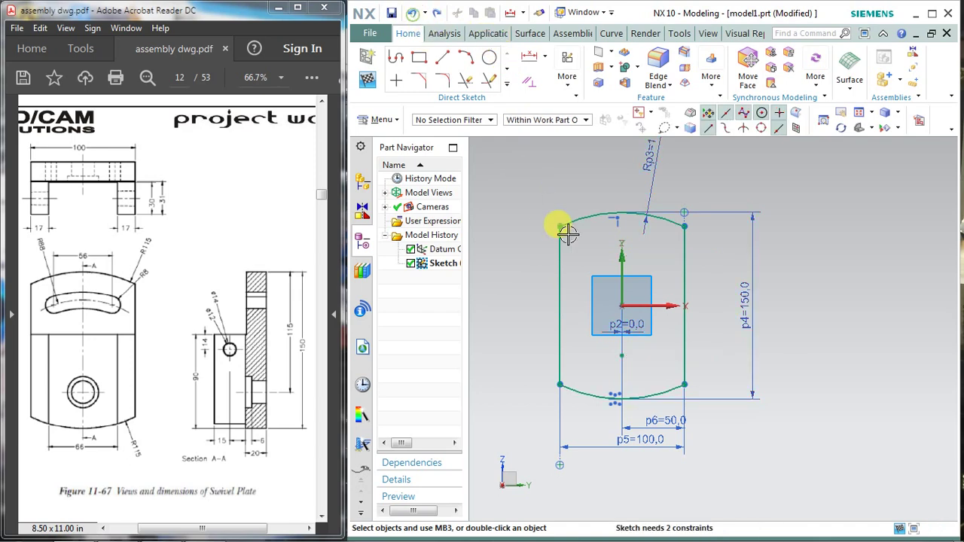
Finish the arc-capped outline sketch and orbit the view to see it in 3D
{"action": "scroll", "coordinate": [610, 455], "scroll_direction": "up", "scroll_amount": 1}
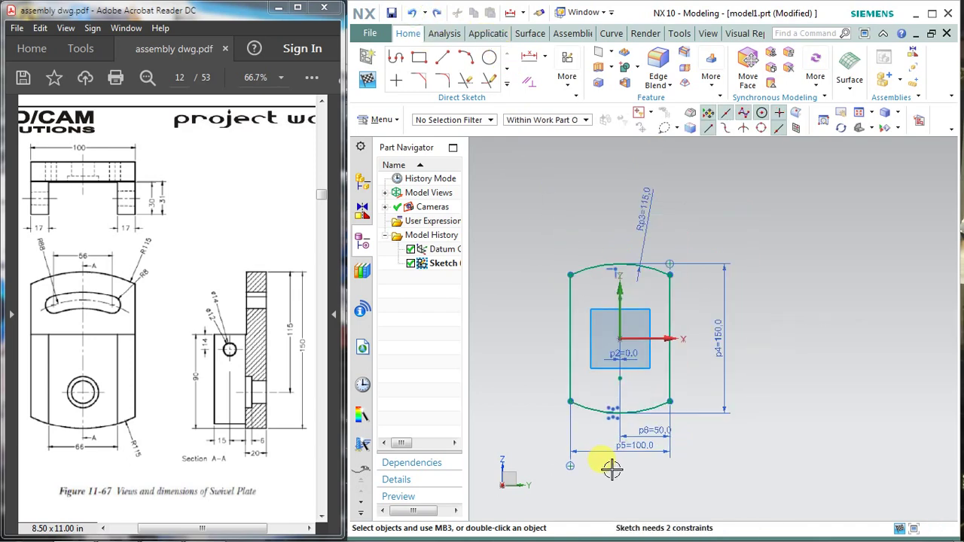
{"action": "left_click", "coordinate": [570, 459]}
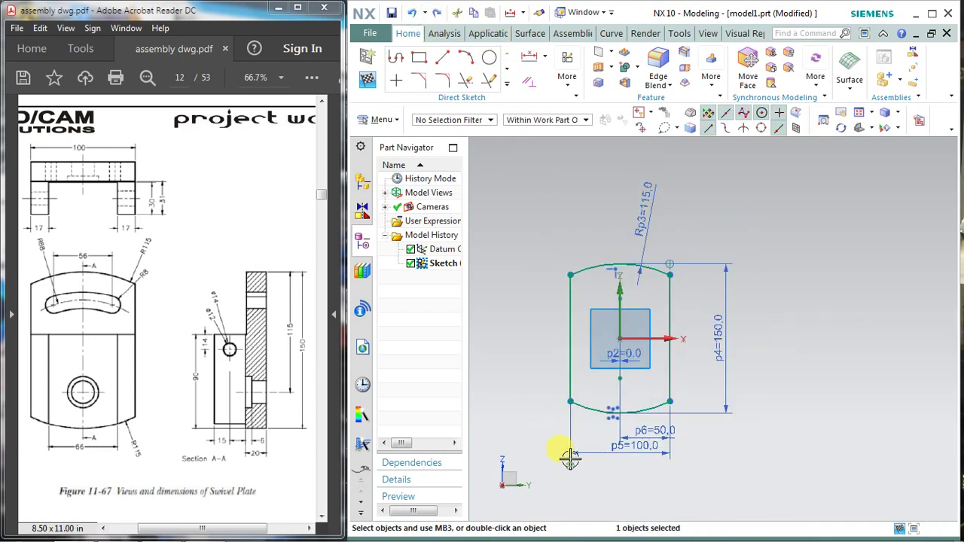
{"action": "right_click", "coordinate": [768, 424]}
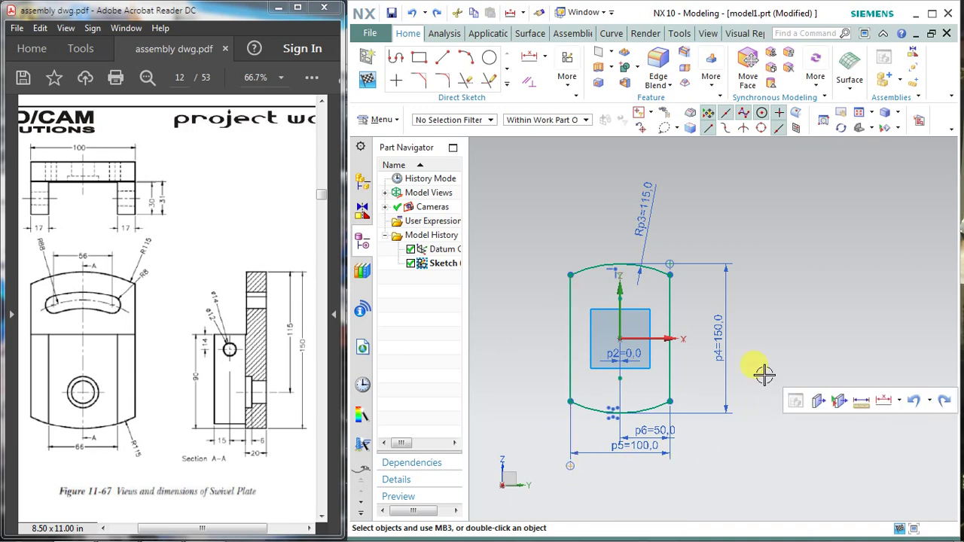
{"action": "scroll", "coordinate": [708, 346], "scroll_direction": "down", "scroll_amount": 1}
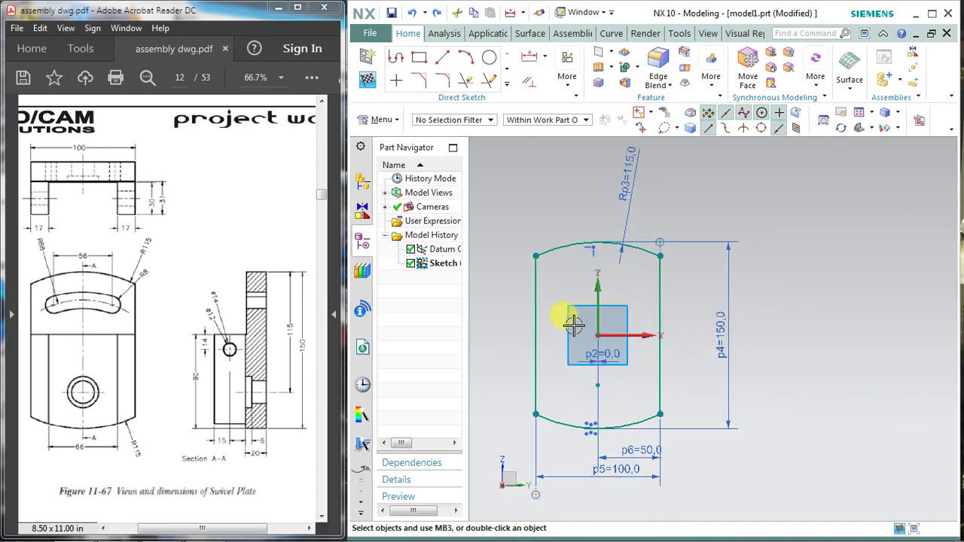
{"action": "middle_click_drag", "start_coordinate": [574, 323], "coordinate": [603, 300], "text": "shift"}
{"action": "left_click", "coordinate": [367, 80]}
{"action": "mouse_move", "coordinate": [635, 244]}
{"action": "middle_mouse_down"}
{"action": "mouse_move", "coordinate": [673, 273]}
{"action": "mouse_move", "coordinate": [538, 288]}
{"action": "middle_mouse_up"}
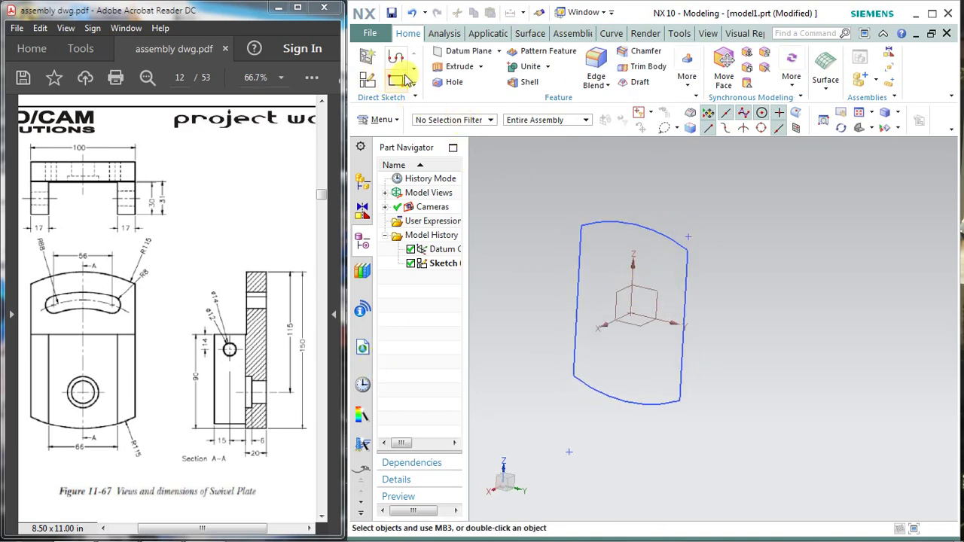
Extrude the arc-capped outline curves 20 mm into a solid plate
{"action": "left_click", "coordinate": [457, 69]}
{"action": "left_click", "coordinate": [621, 223]}
{"action": "type", "text": "20"}
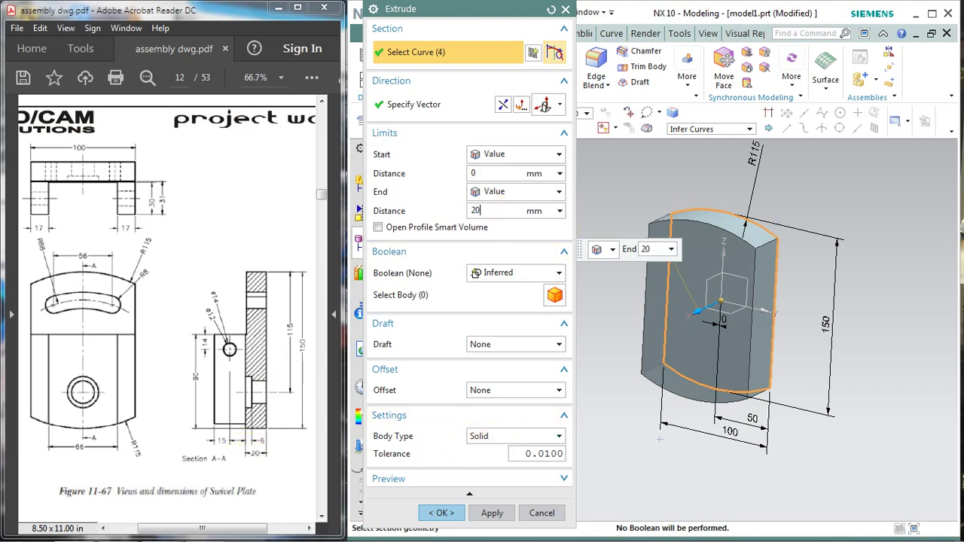
{"action": "key", "text": "Return"}
{"action": "left_click", "coordinate": [492, 512]}
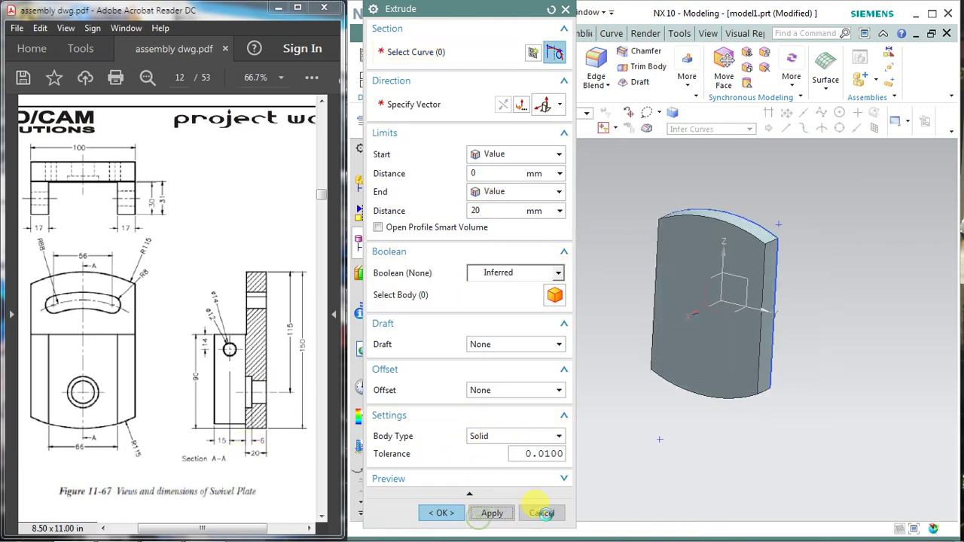
{"action": "left_click", "coordinate": [540, 512]}
{"action": "middle_click_drag", "start_coordinate": [766, 405], "coordinate": [763, 398]}
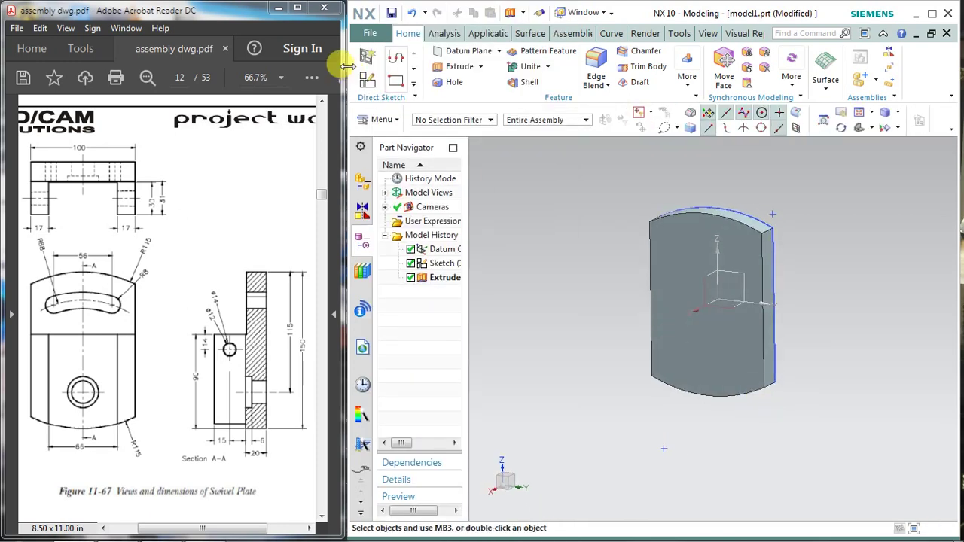
Create a sketch on the plate's flat face, view it face-on, and finish it empty
{"action": "left_click", "coordinate": [656, 226]}
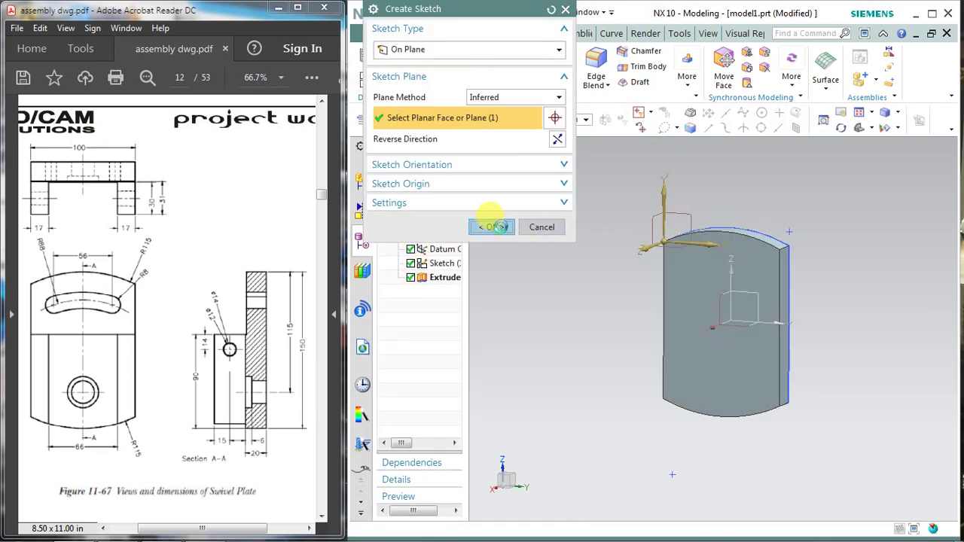
{"action": "left_click", "coordinate": [493, 223]}
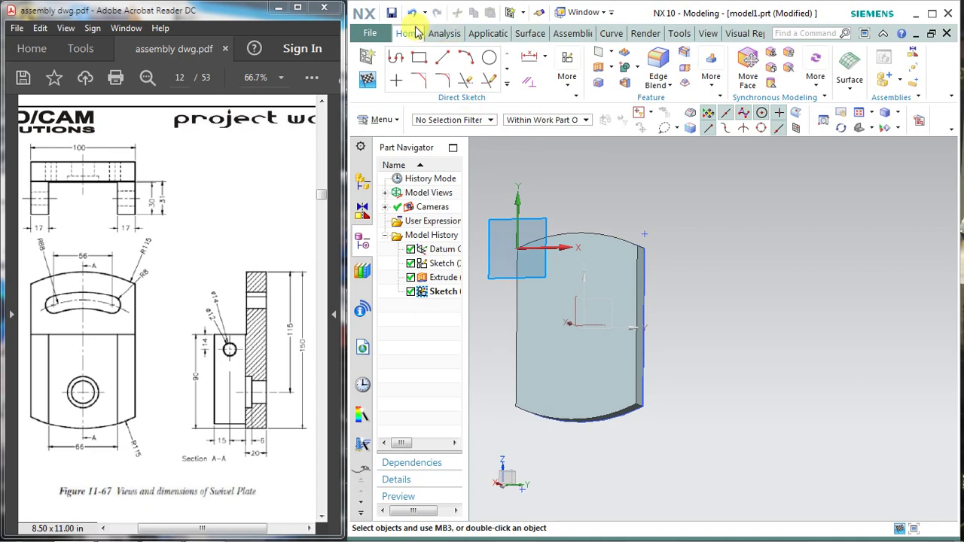
{"action": "middle_click_drag", "start_coordinate": [588, 215], "coordinate": [638, 220], "text": "shift"}
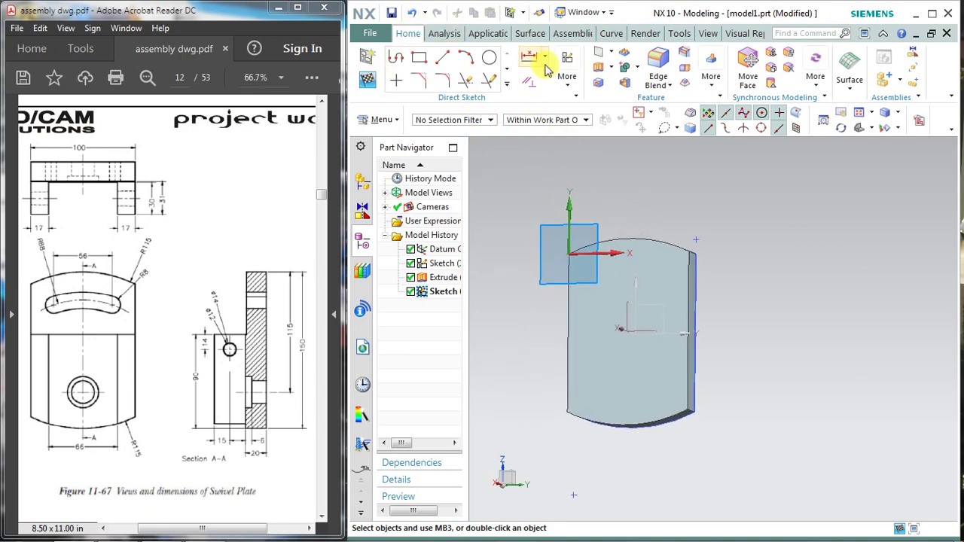
{"action": "left_click", "coordinate": [925, 126]}
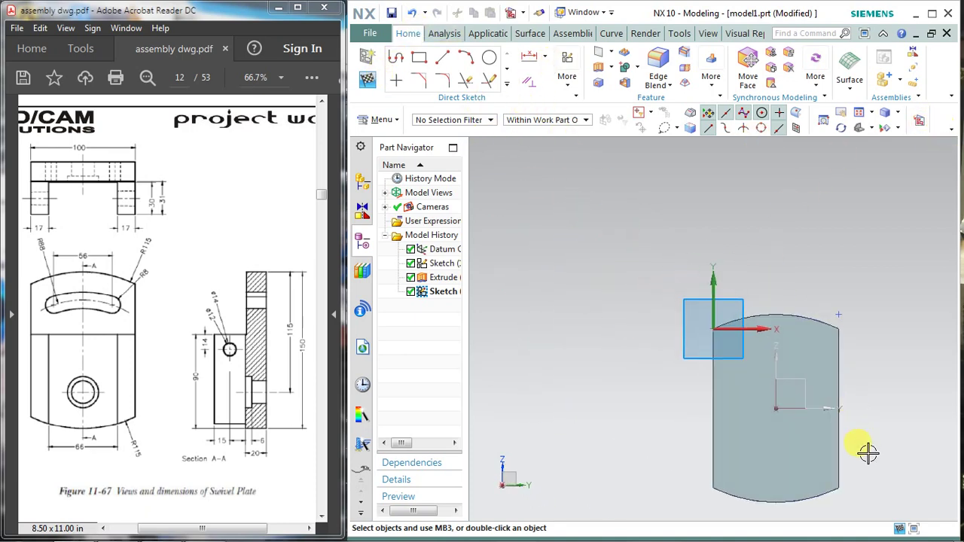
{"action": "scroll", "coordinate": [862, 444], "scroll_direction": "up", "scroll_amount": 2}
{"action": "scroll", "coordinate": [825, 363], "scroll_direction": "up", "scroll_amount": 2}
{"action": "middle_click_drag", "start_coordinate": [825, 363], "coordinate": [740, 310], "text": "shift"}
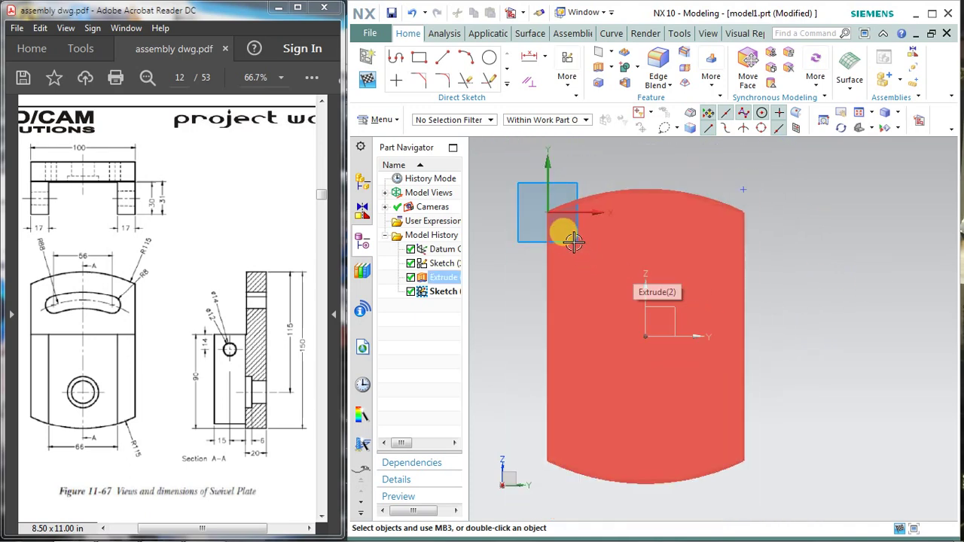
{"action": "scroll", "coordinate": [557, 222], "scroll_direction": "down", "scroll_amount": 1}
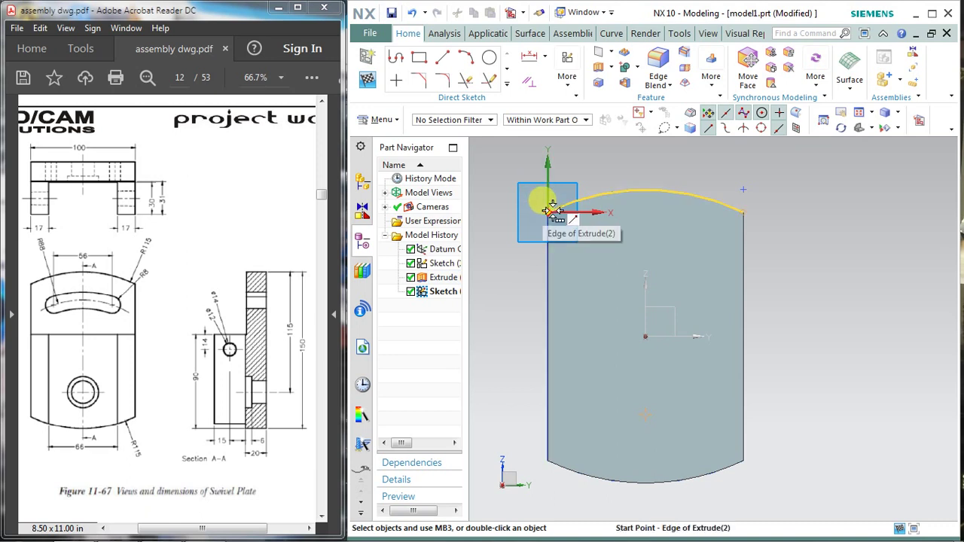
{"action": "left_click", "coordinate": [367, 79]}
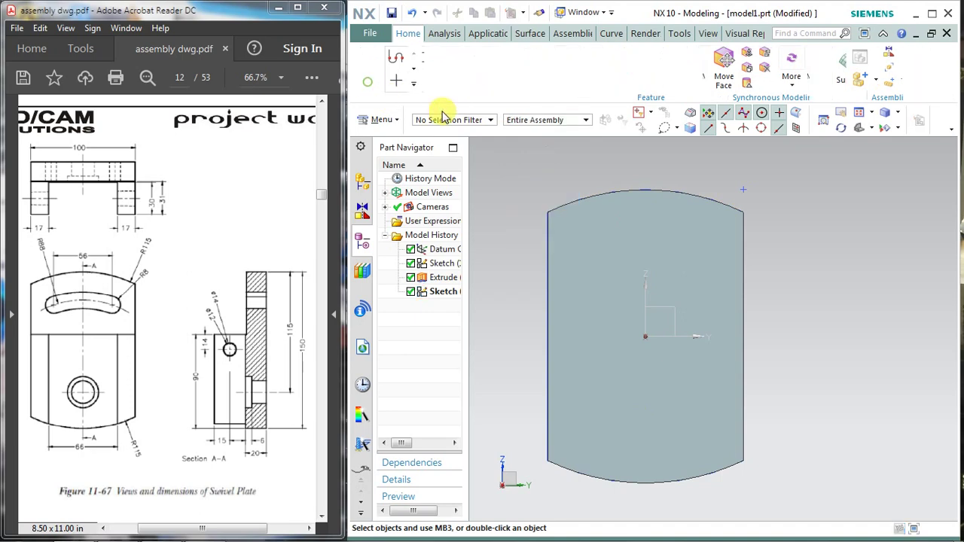
Create a sketch on a new plane at the plate's front face, viewed face-on and centred
{"action": "middle_click_drag", "start_coordinate": [770, 259], "coordinate": [758, 266]}
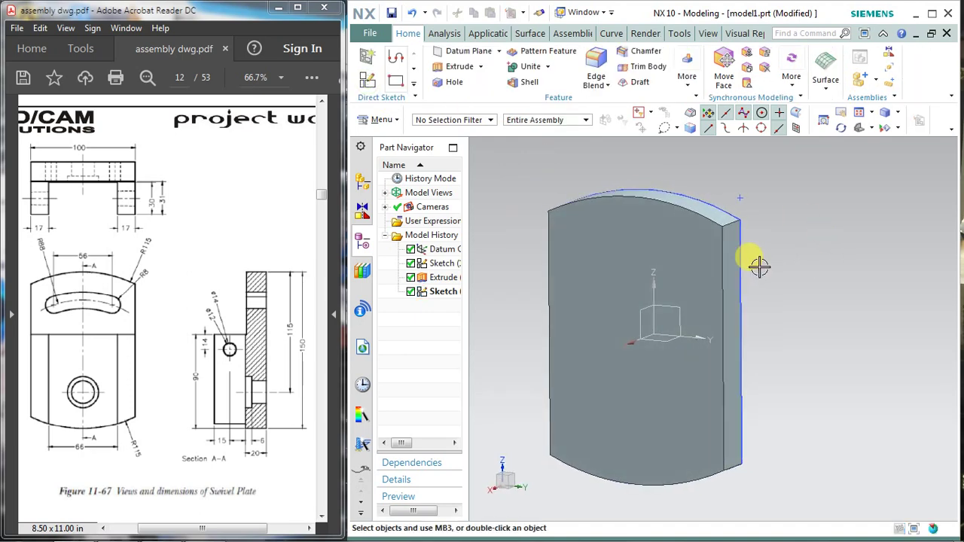
{"action": "left_click", "coordinate": [364, 57]}
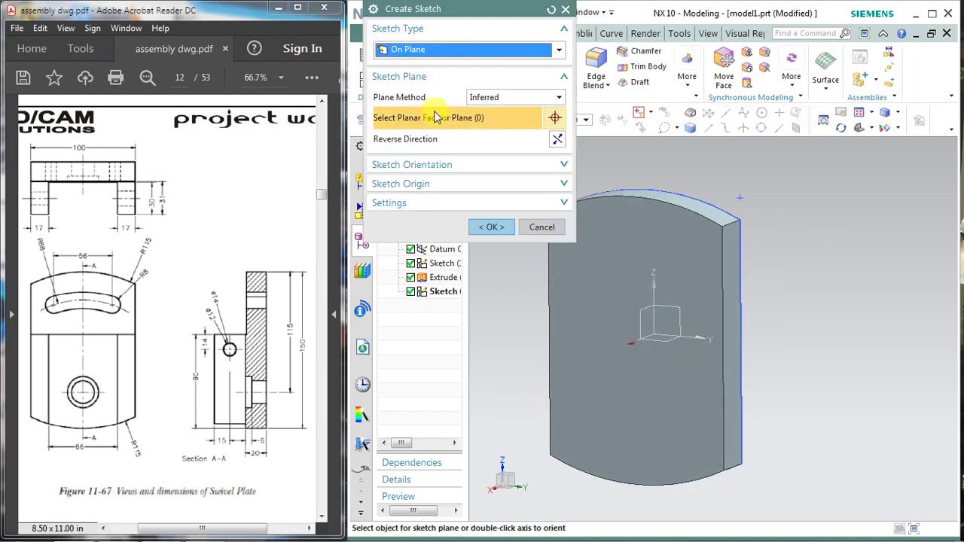
{"action": "left_click", "coordinate": [497, 98]}
{"action": "left_click", "coordinate": [493, 133]}
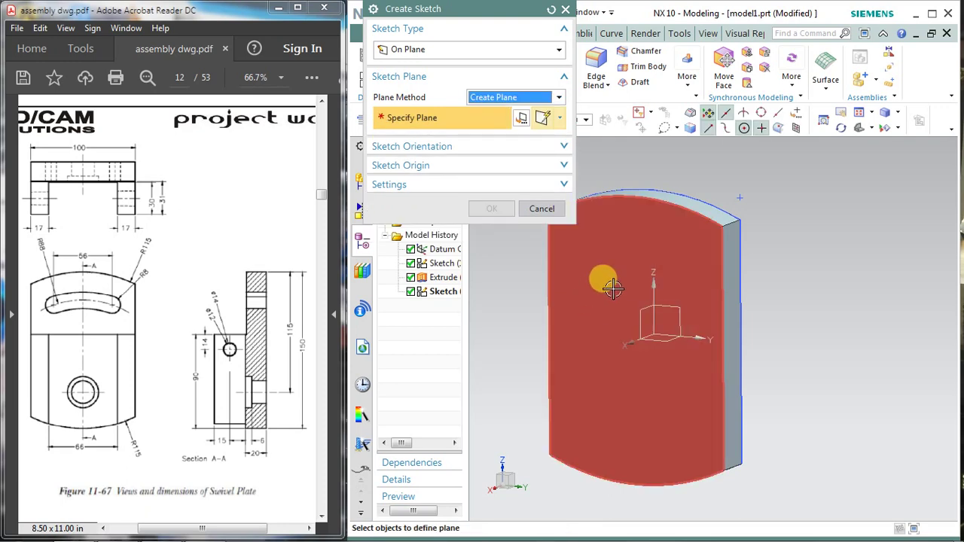
{"action": "left_click", "coordinate": [612, 287]}
{"action": "left_click", "coordinate": [491, 209]}
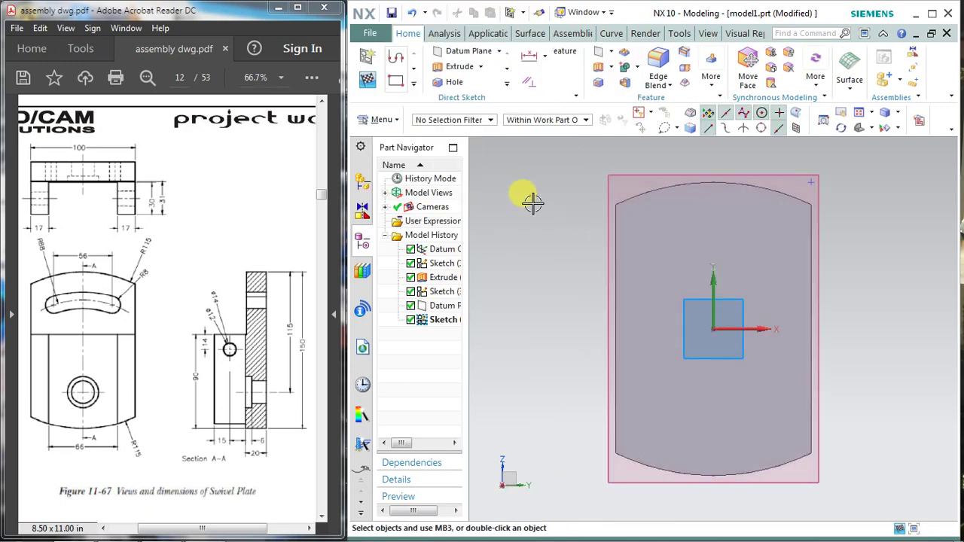
{"action": "mouse_move", "coordinate": [911, 306]}
{"action": "middle_mouse_down"}
{"action": "mouse_move", "coordinate": [865, 280]}
{"action": "mouse_move", "coordinate": [860, 298]}
{"action": "middle_mouse_up"}
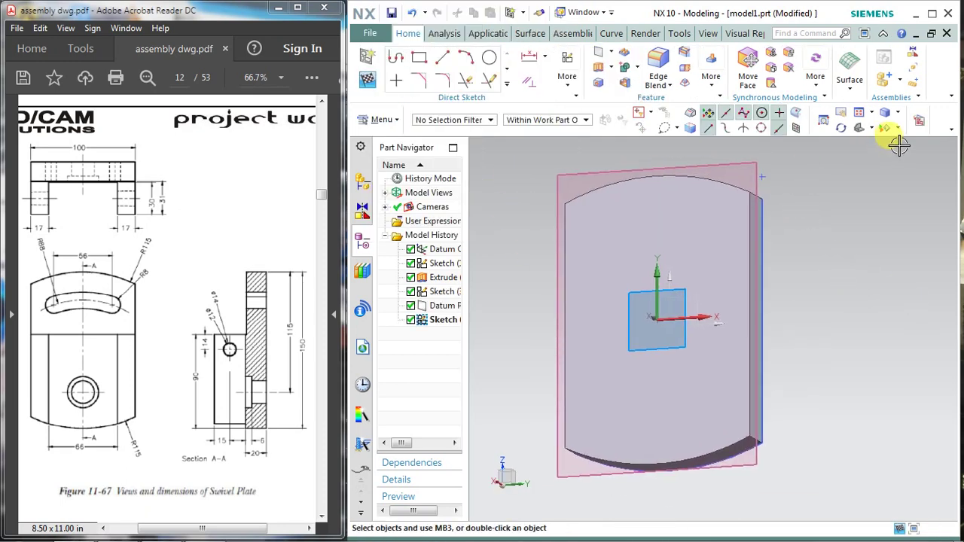
{"action": "left_click", "coordinate": [919, 124]}
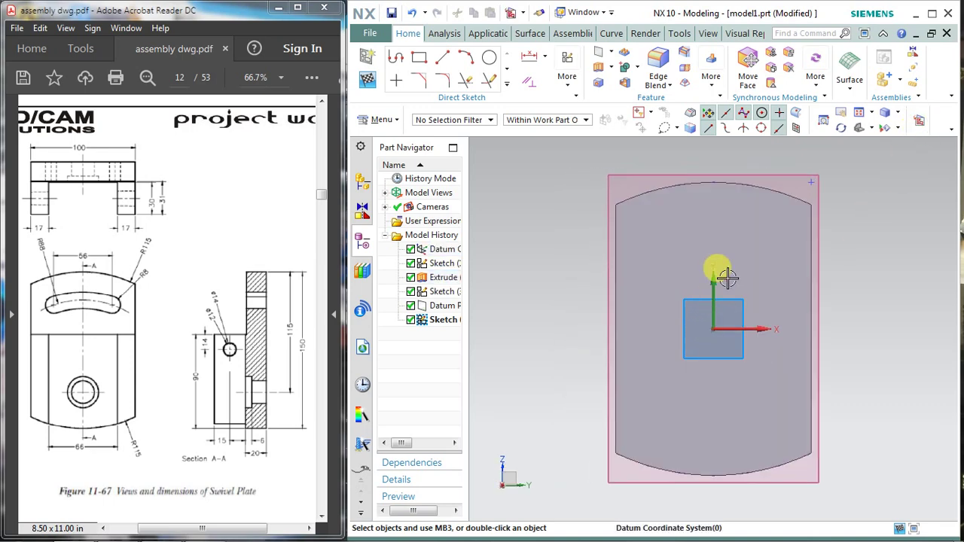
{"action": "middle_click_drag", "start_coordinate": [869, 307], "coordinate": [824, 307], "text": "shift"}
{"action": "scroll", "coordinate": [617, 254], "scroll_direction": "down", "scroll_amount": 1}
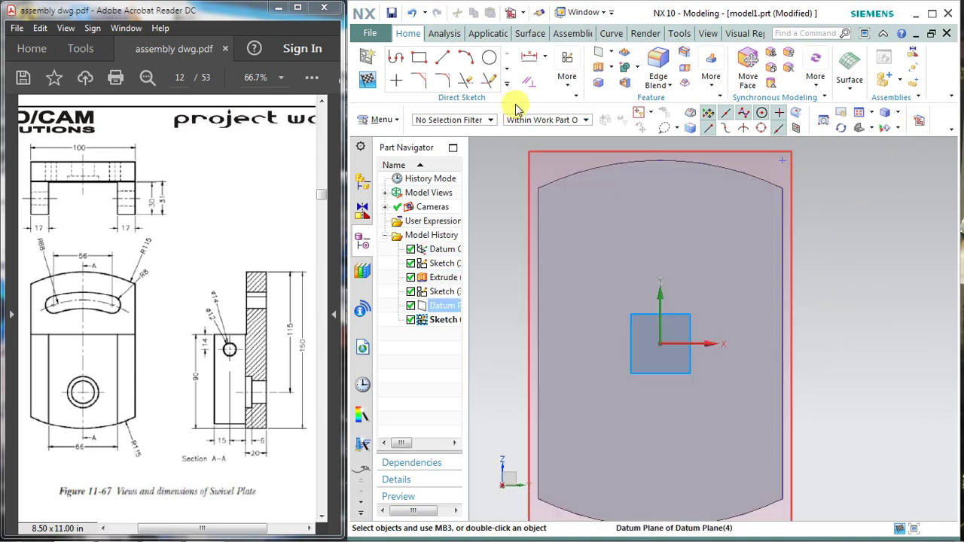
Draw a three-point arc bowing upward above the origin near the plate's top
{"action": "left_click", "coordinate": [453, 59]}
{"action": "left_click", "coordinate": [463, 60]}
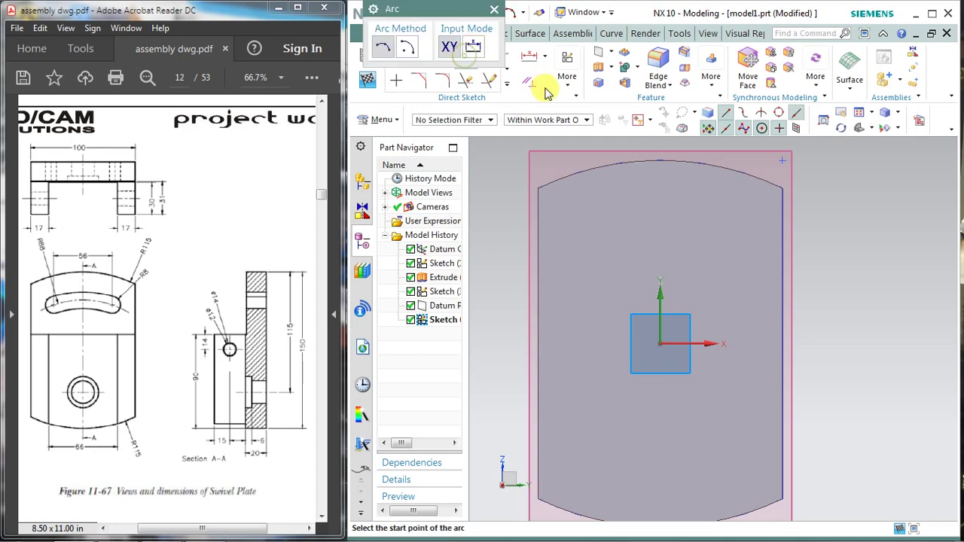
{"action": "left_click", "coordinate": [567, 76]}
{"action": "left_click", "coordinate": [578, 190]}
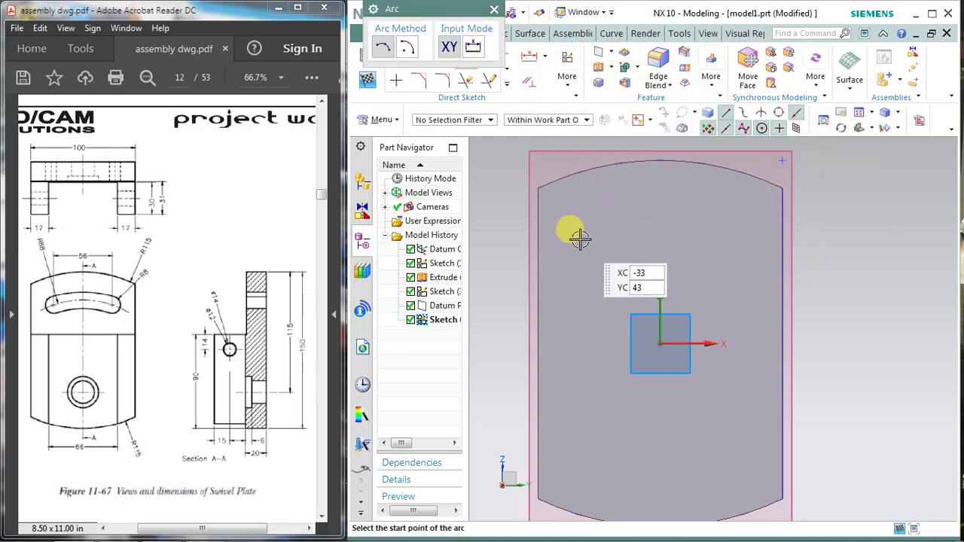
{"action": "left_click", "coordinate": [580, 239]}
{"action": "left_click", "coordinate": [736, 239]}
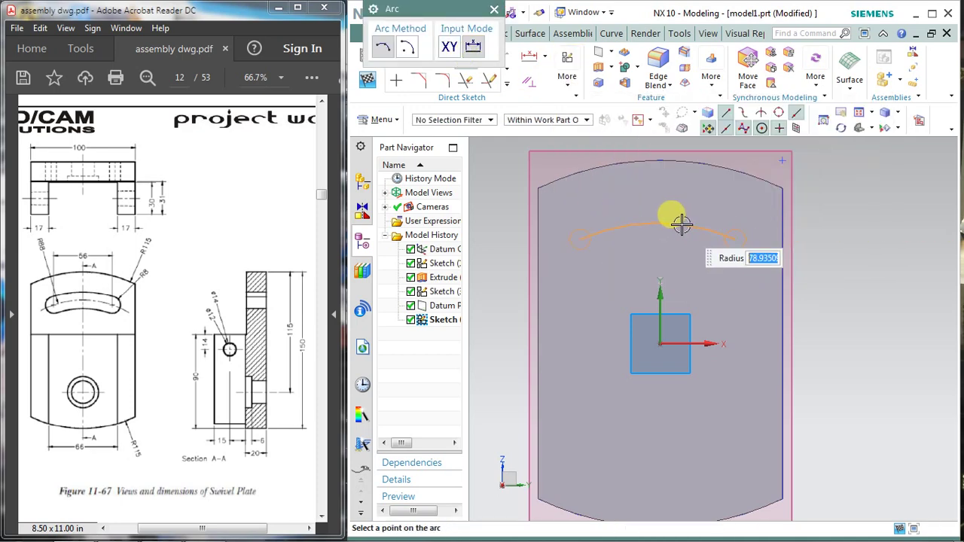
{"action": "left_click", "coordinate": [680, 224]}
{"action": "key", "text": "Escape"}
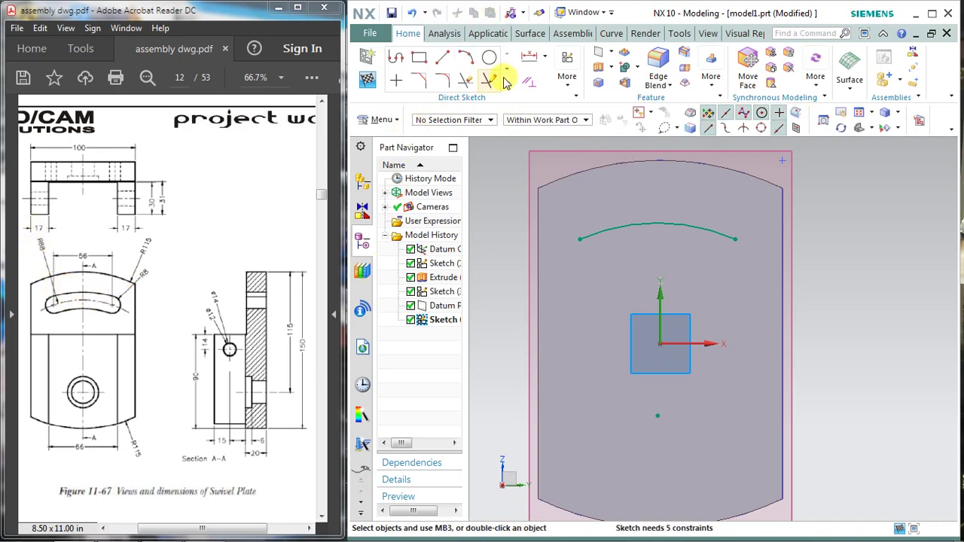
{"action": "left_click", "coordinate": [544, 56]}
{"action": "left_click", "coordinate": [557, 109]}
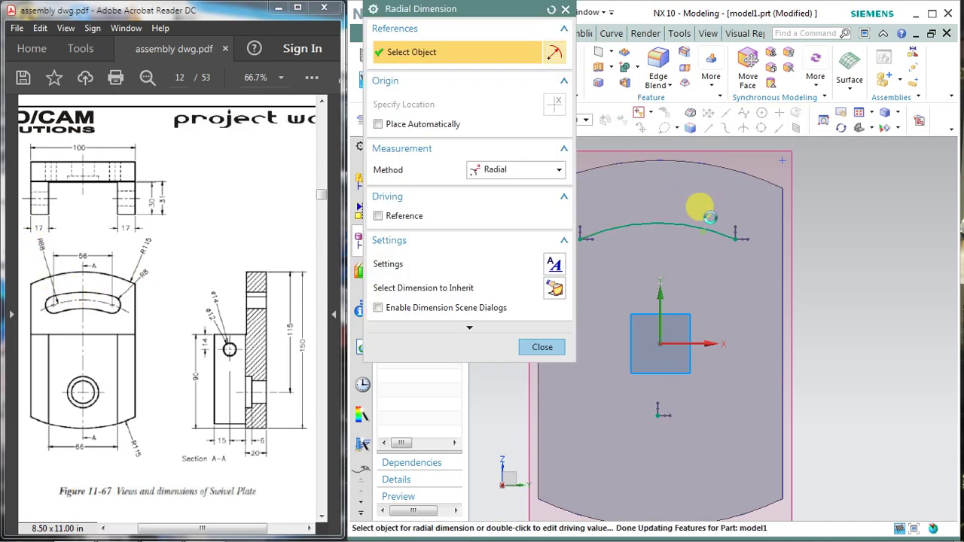
Give the arc a radius dimension of 88
{"action": "left_click", "coordinate": [710, 218]}
{"action": "left_click", "coordinate": [860, 233]}
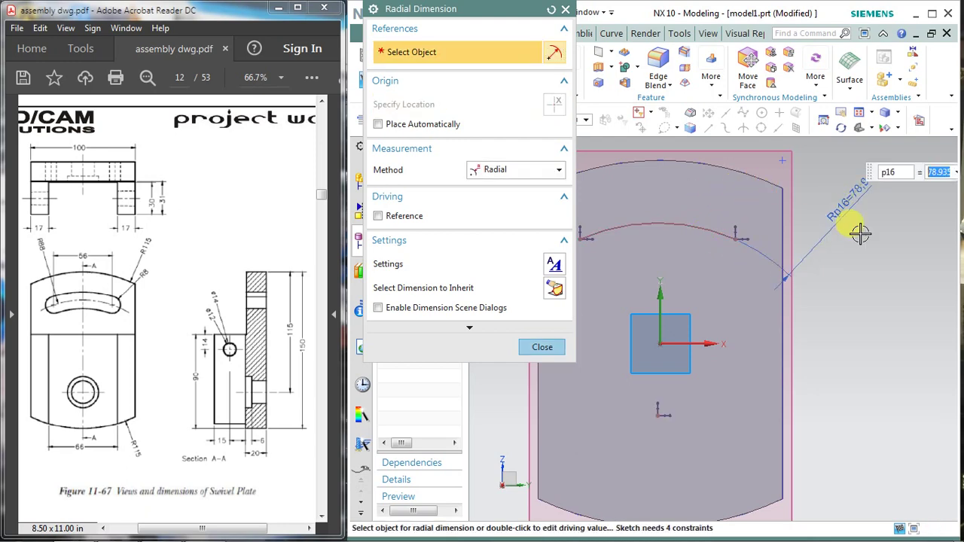
{"action": "type", "text": "88"}
{"action": "key", "text": "Return"}
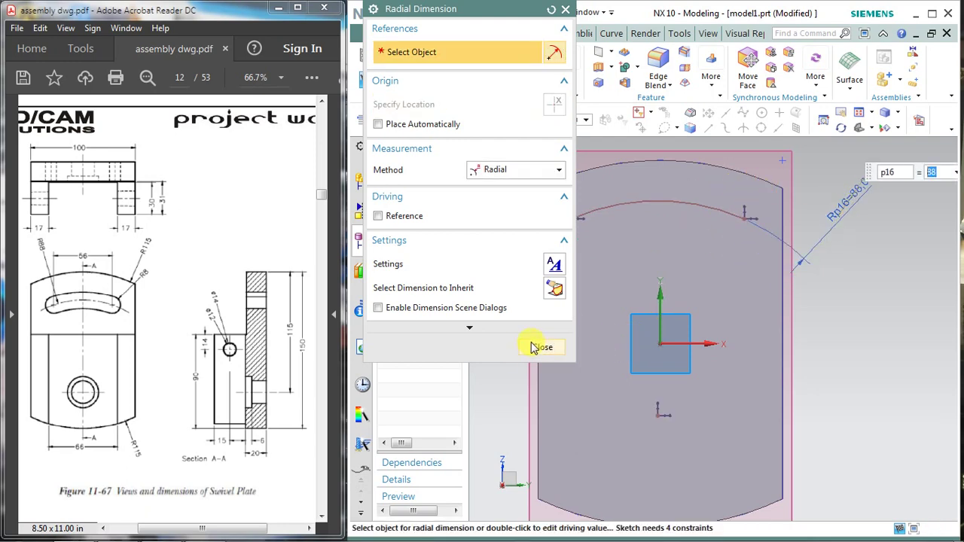
{"action": "left_click", "coordinate": [540, 347]}
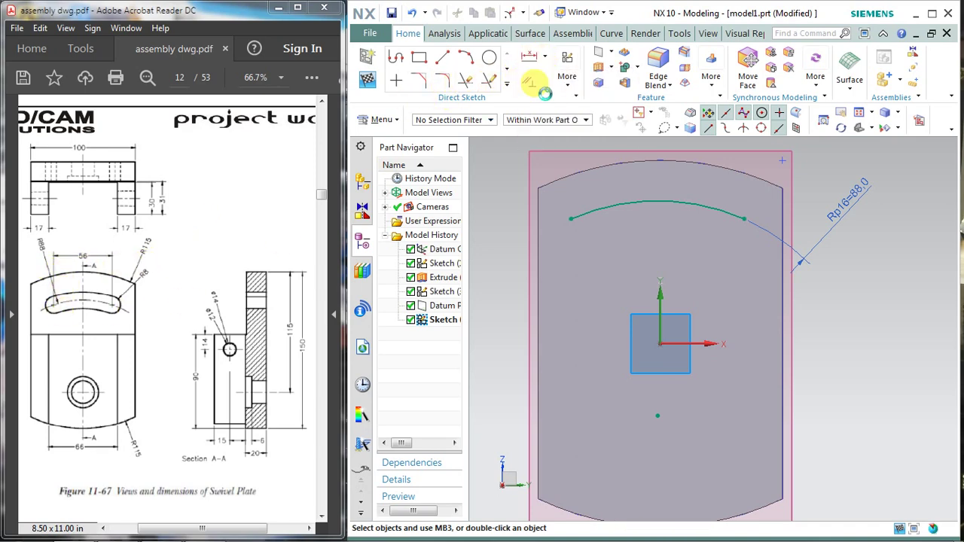
Dimension the horizontal span between the arc's endpoints as 55
{"action": "left_click", "coordinate": [535, 64]}
{"action": "left_click", "coordinate": [479, 194]}
{"action": "left_click", "coordinate": [548, 222]}
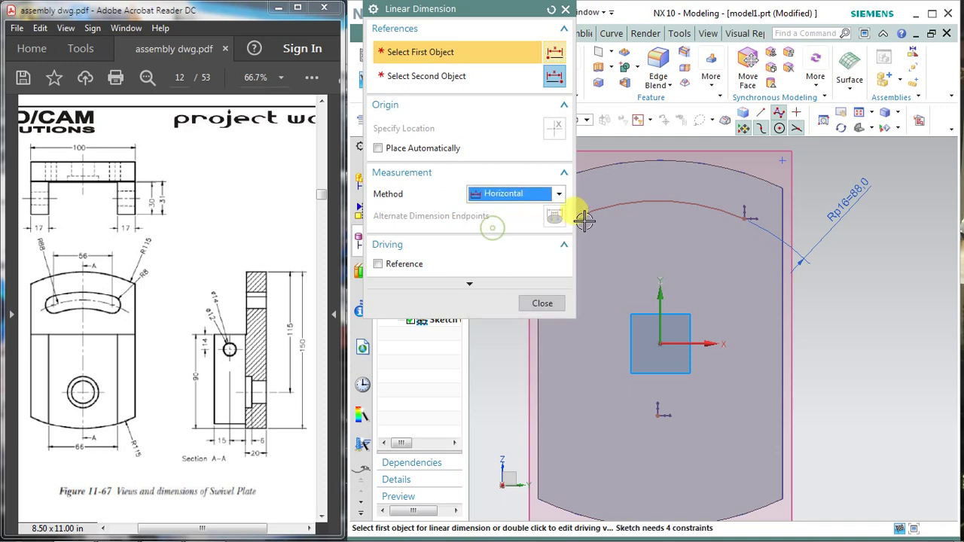
{"action": "middle_click_drag", "start_coordinate": [572, 218], "coordinate": [637, 221], "text": "shift"}
{"action": "left_click", "coordinate": [637, 219]}
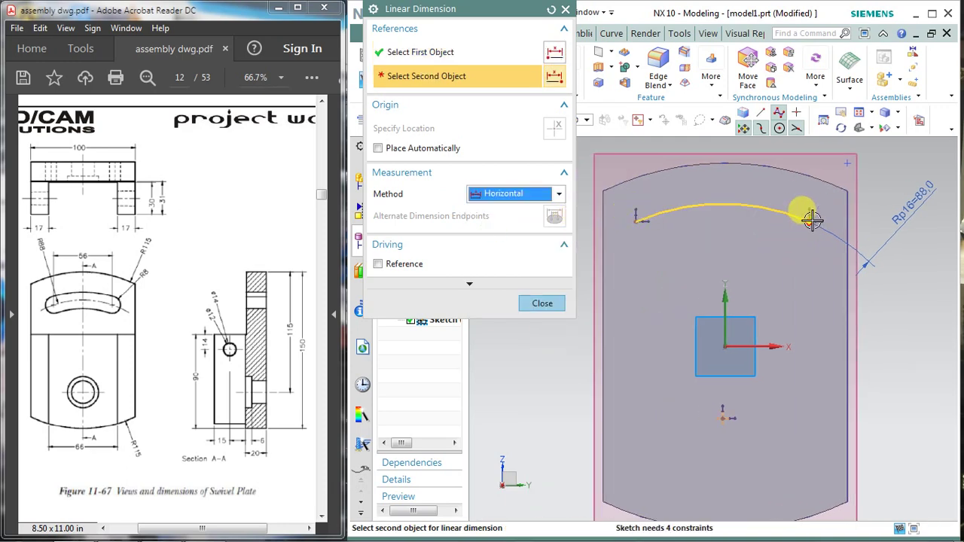
{"action": "left_click", "coordinate": [811, 220]}
{"action": "left_click", "coordinate": [736, 155]}
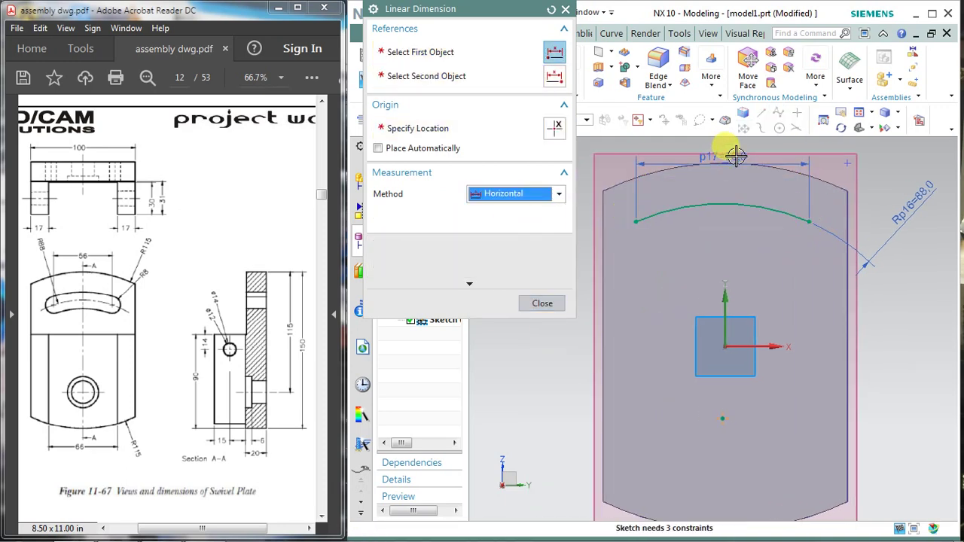
{"action": "left_click", "coordinate": [736, 155]}
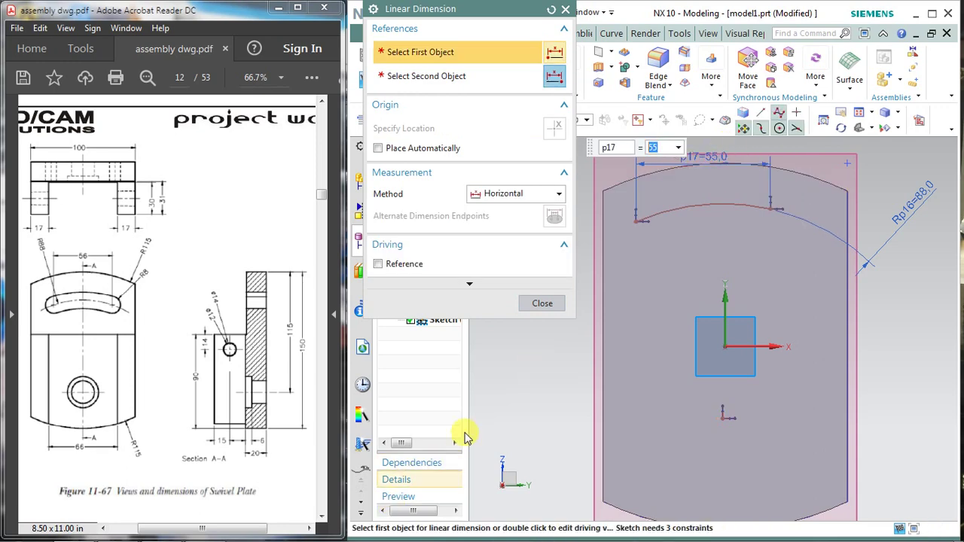
{"action": "left_click", "coordinate": [542, 302]}
Dimension the arc's left end 27.5 (55/2) horizontally from the sketch origin
{"action": "left_click", "coordinate": [543, 58]}
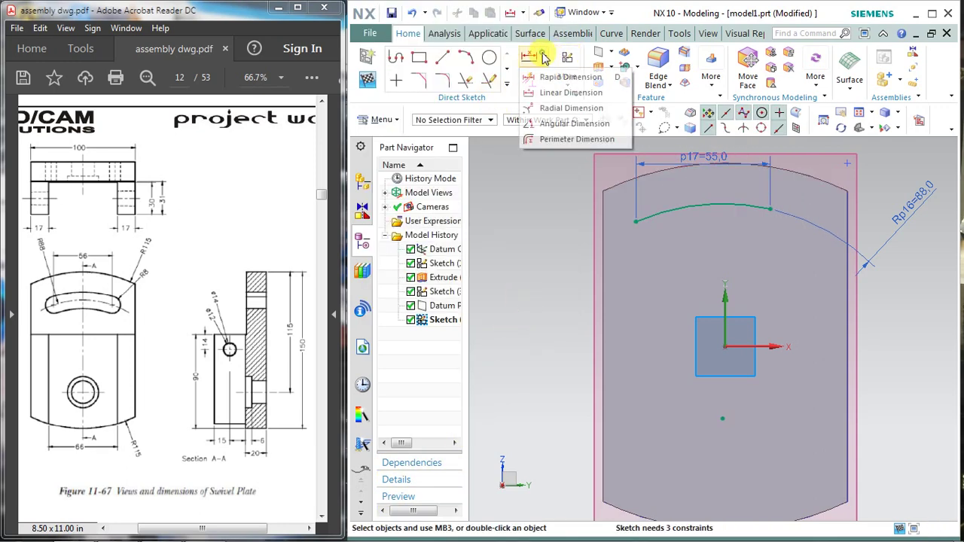
{"action": "left_click", "coordinate": [570, 93]}
{"action": "left_click", "coordinate": [636, 221]}
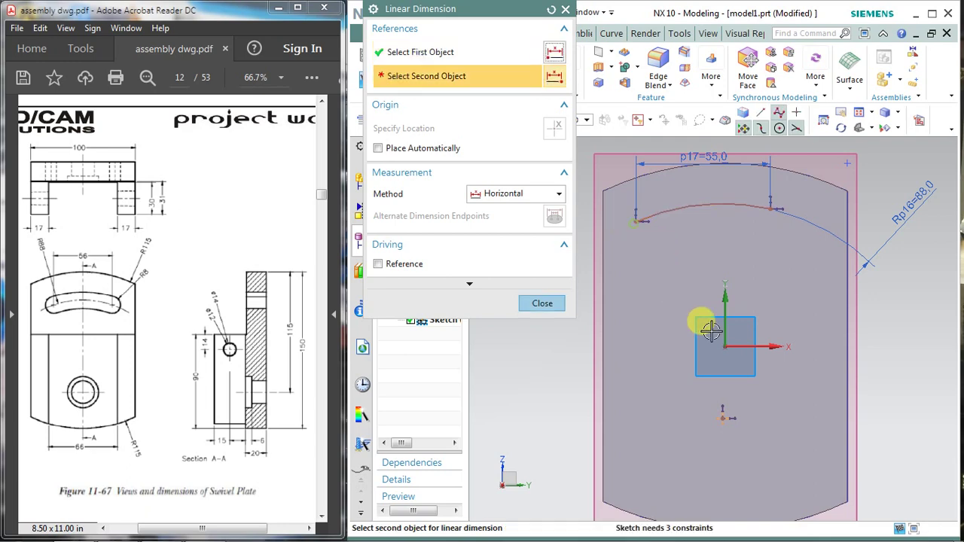
{"action": "left_click", "coordinate": [722, 348]}
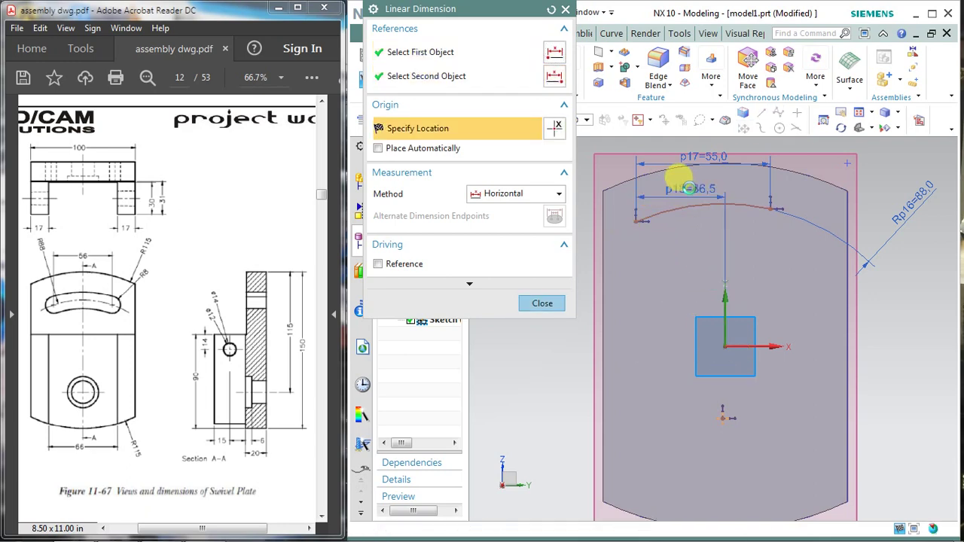
{"action": "left_click", "coordinate": [689, 189]}
{"action": "type", "text": "55/"}
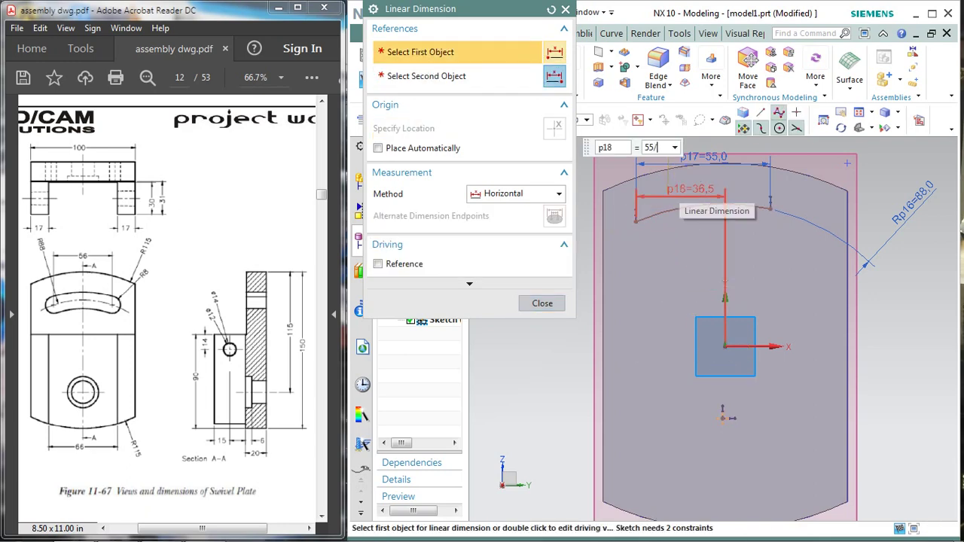
{"action": "type", "text": "2"}
{"action": "key", "text": "Return"}
{"action": "left_click", "coordinate": [532, 303]}
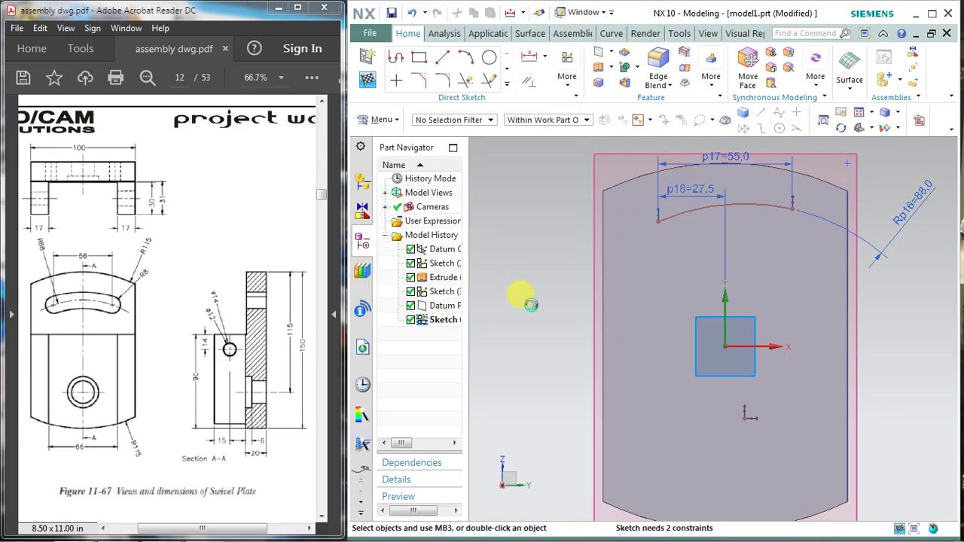
{"action": "left_click", "coordinate": [691, 192]}
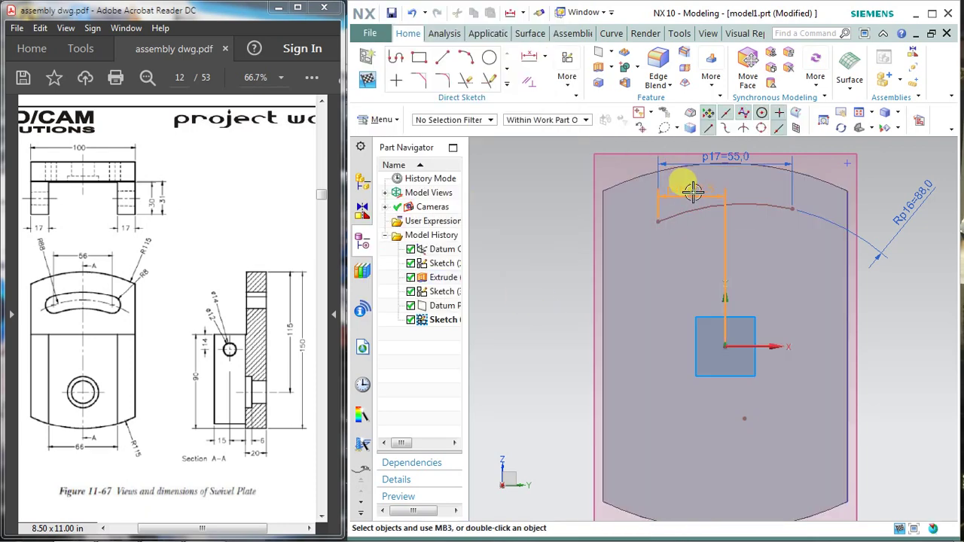
{"action": "double_click", "coordinate": [691, 192]}
{"action": "left_click", "coordinate": [537, 329]}
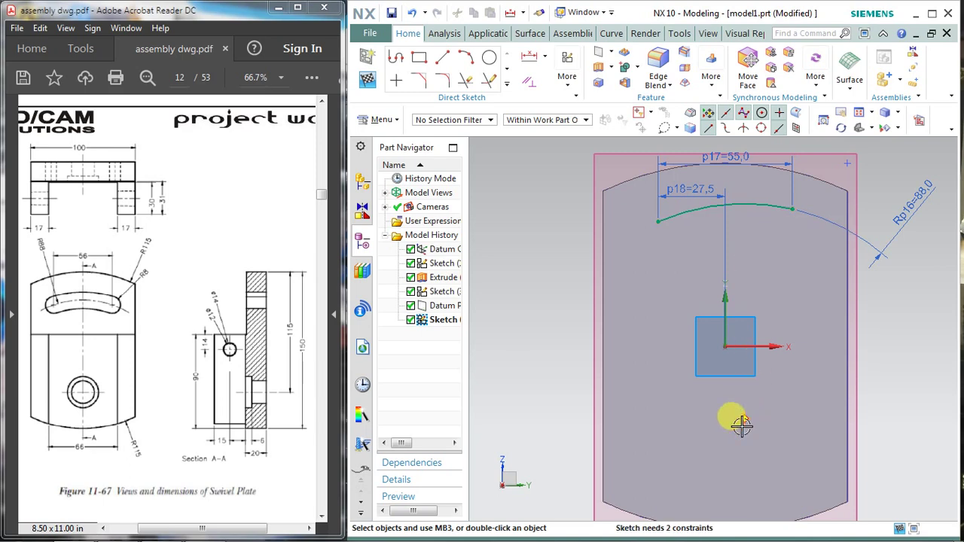
Dimension the arc centre 0 horizontally from the origin, putting it on the vertical axis
{"action": "left_click", "coordinate": [538, 63]}
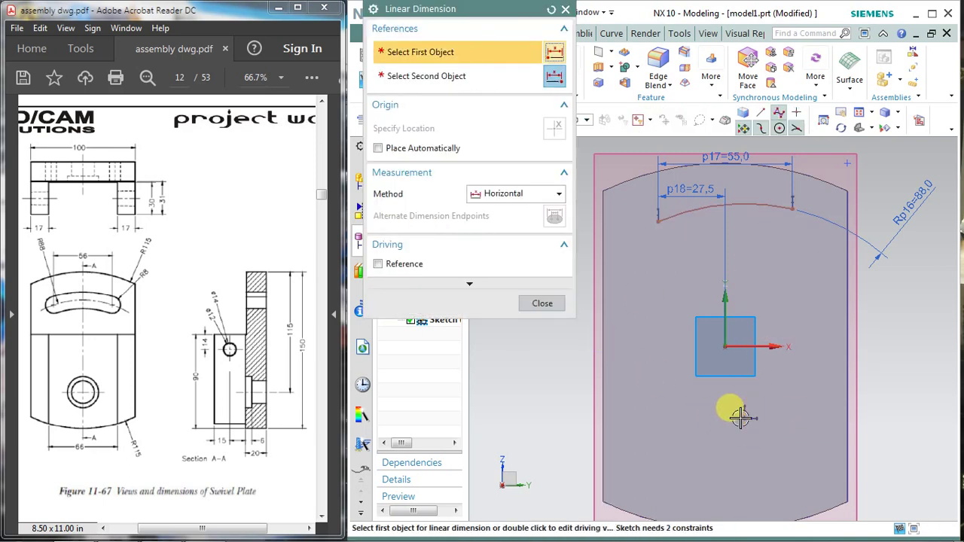
{"action": "left_click", "coordinate": [740, 419]}
{"action": "left_click", "coordinate": [744, 320]}
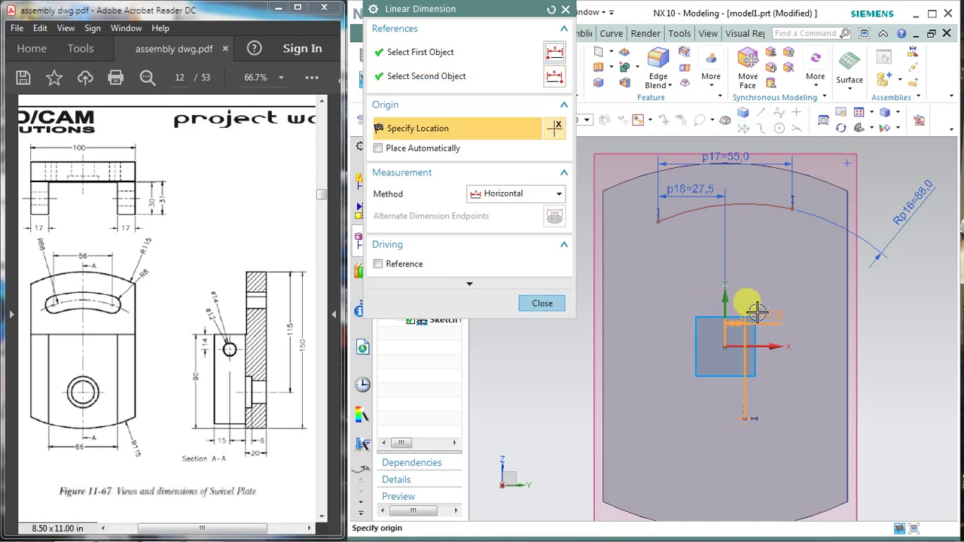
{"action": "left_click", "coordinate": [754, 305]}
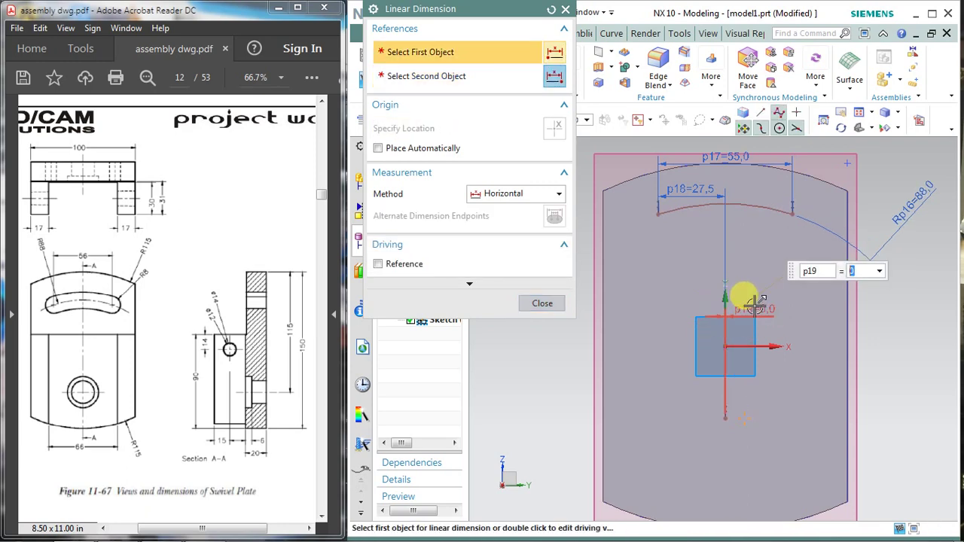
{"action": "left_click", "coordinate": [542, 304]}
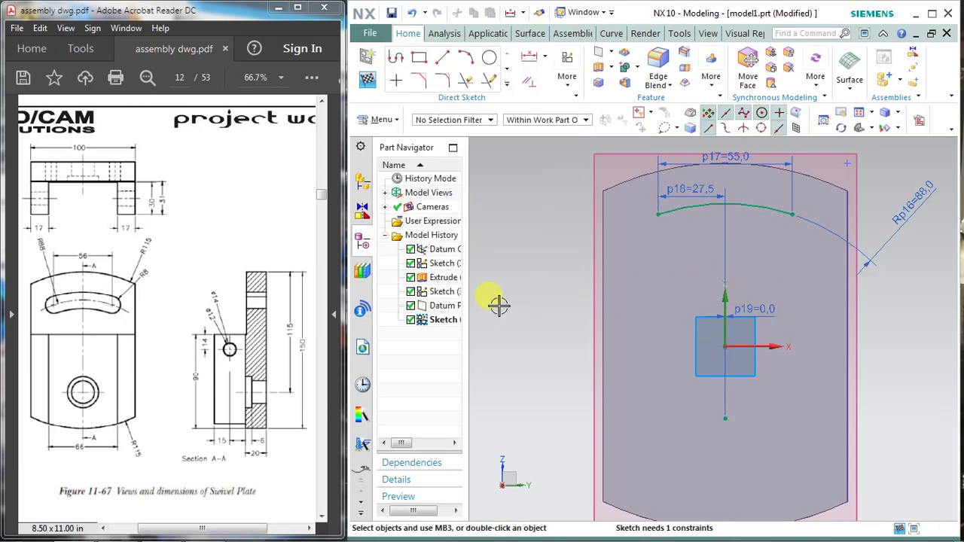
{"action": "left_click", "coordinate": [659, 201]}
{"action": "scroll", "coordinate": [693, 194], "scroll_direction": "up", "scroll_amount": 1}
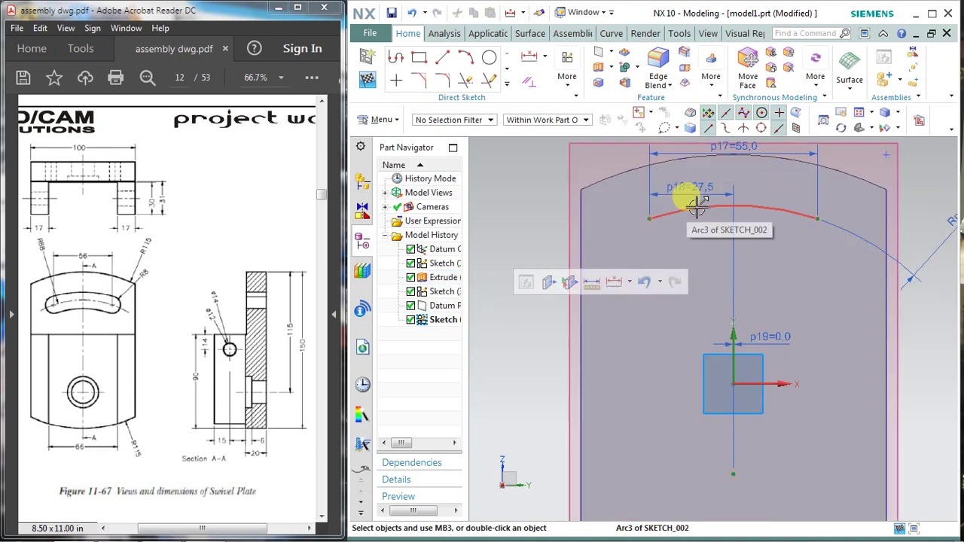
Draw circles centred on the left and right endpoints of the slot's centre arc
{"action": "left_click", "coordinate": [488, 57]}
{"action": "scroll", "coordinate": [673, 211], "scroll_direction": "up", "scroll_amount": 2}
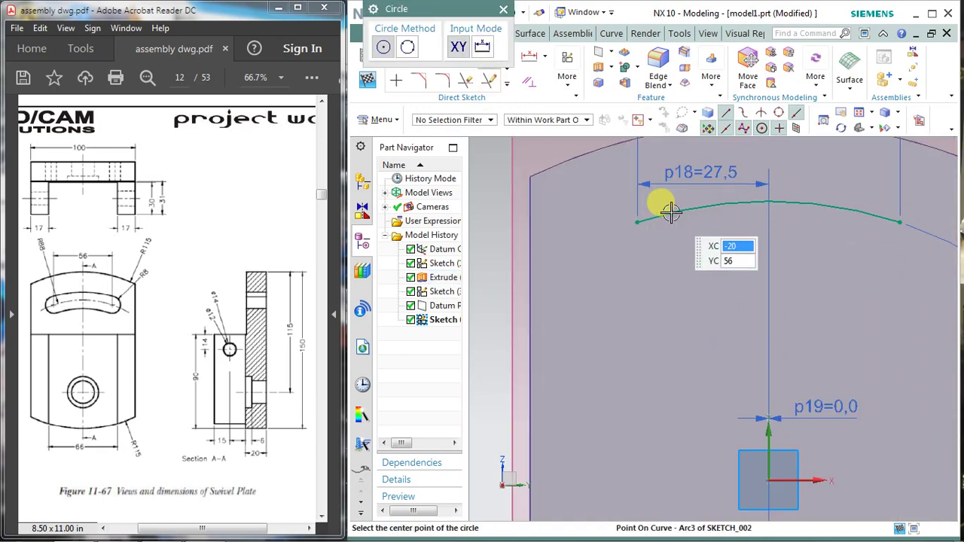
{"action": "left_click", "coordinate": [634, 220]}
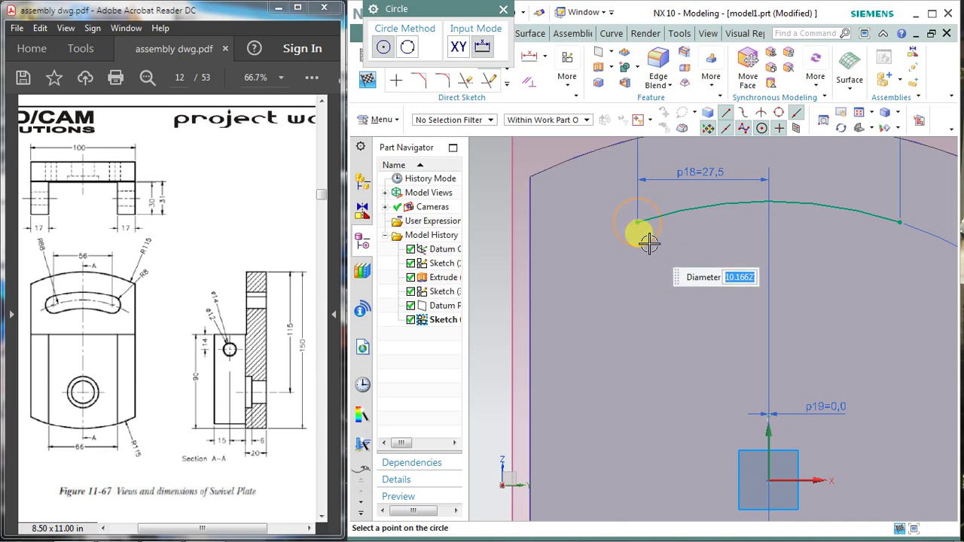
{"action": "left_click", "coordinate": [650, 245]}
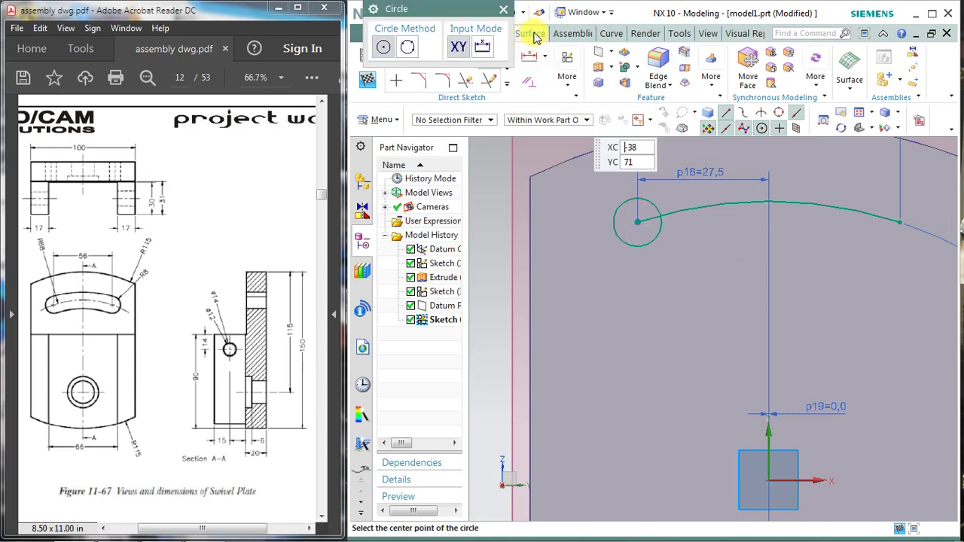
{"action": "left_click", "coordinate": [504, 10]}
{"action": "left_click", "coordinate": [487, 58]}
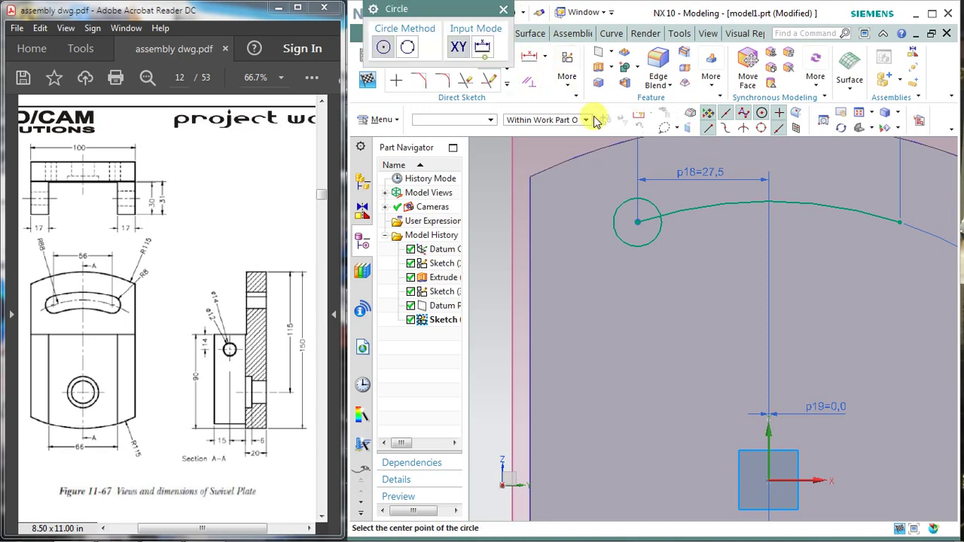
{"action": "left_click", "coordinate": [800, 220]}
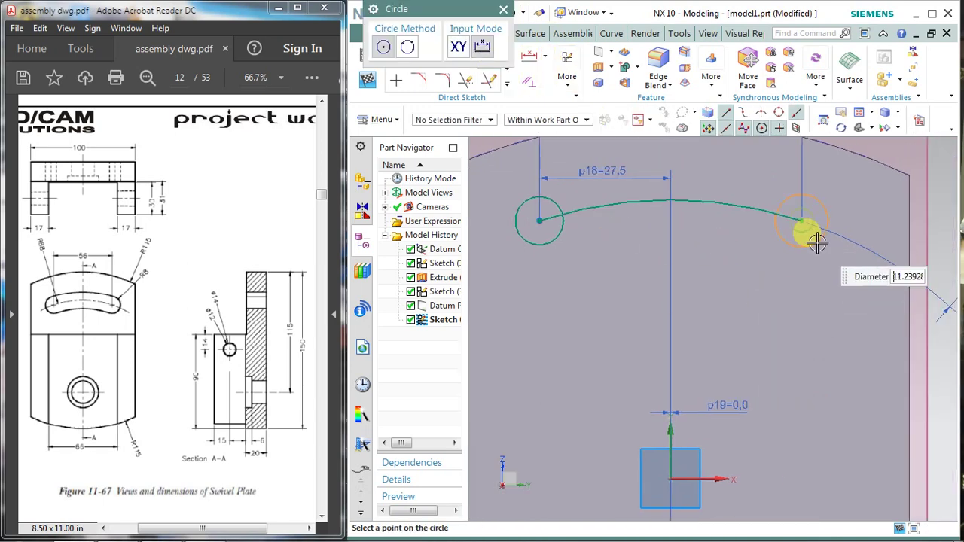
{"action": "left_click", "coordinate": [817, 241]}
{"action": "key", "text": "Escape"}
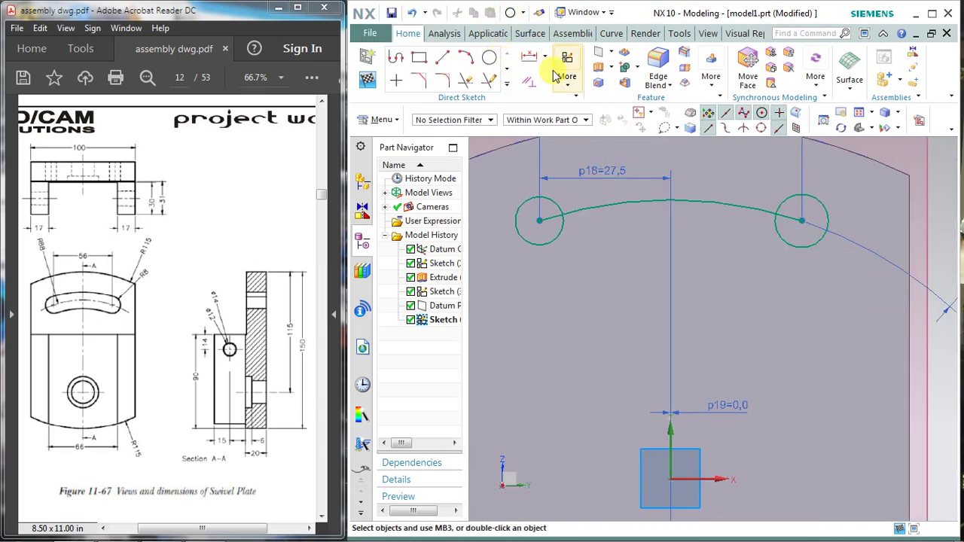
Give both end circles a radius dimension of 8
{"action": "left_click", "coordinate": [545, 56]}
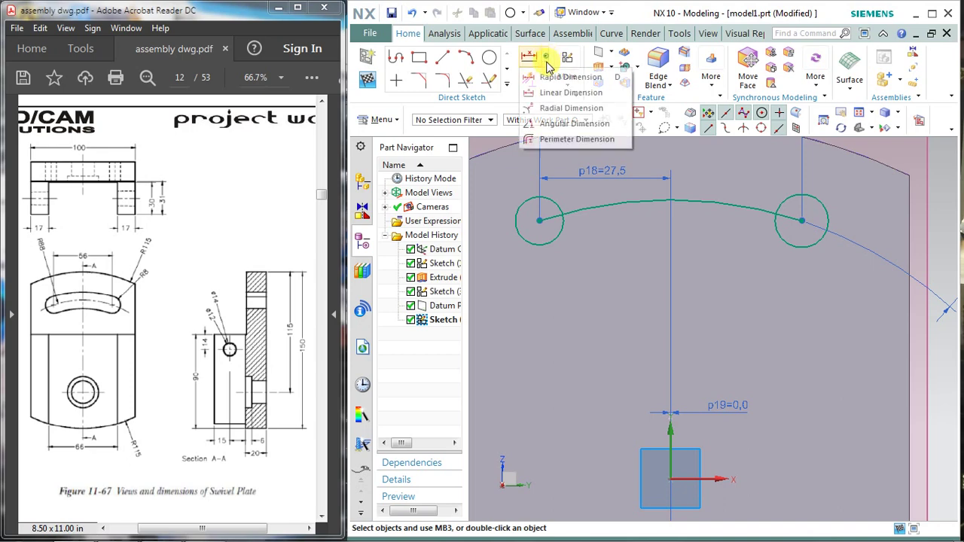
{"action": "left_click", "coordinate": [551, 110]}
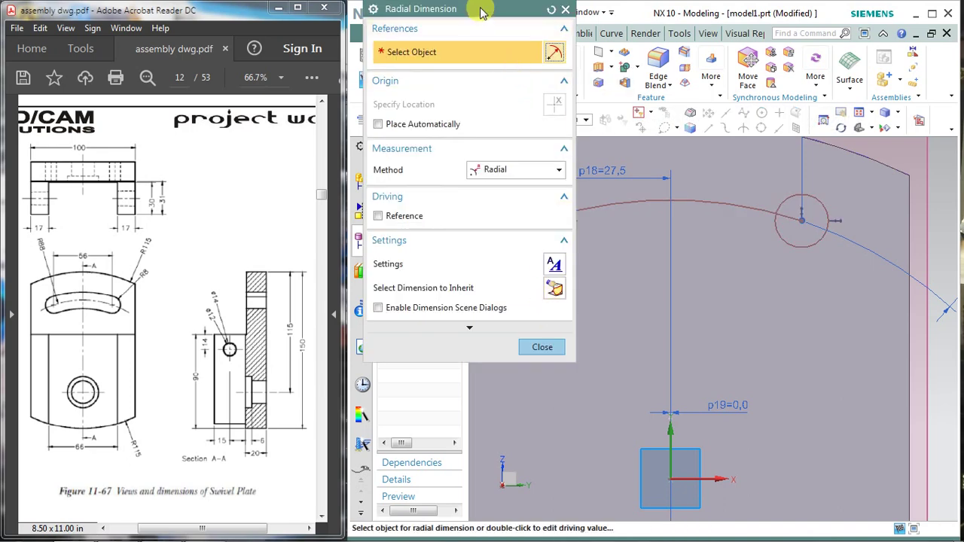
{"action": "left_click_drag", "start_coordinate": [477, 8], "coordinate": [353, 7]}
{"action": "left_click", "coordinate": [544, 243]}
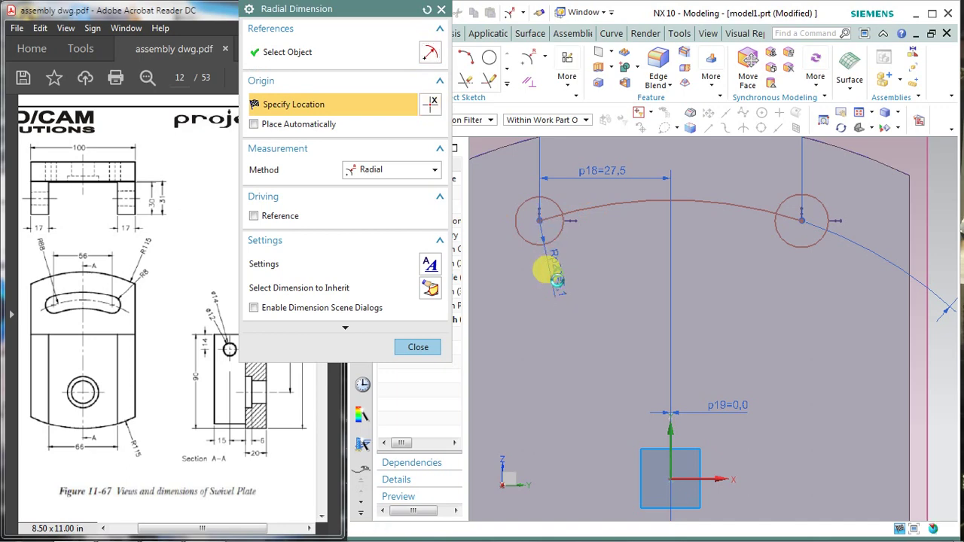
{"action": "left_click", "coordinate": [554, 272]}
{"action": "type", "text": "8"}
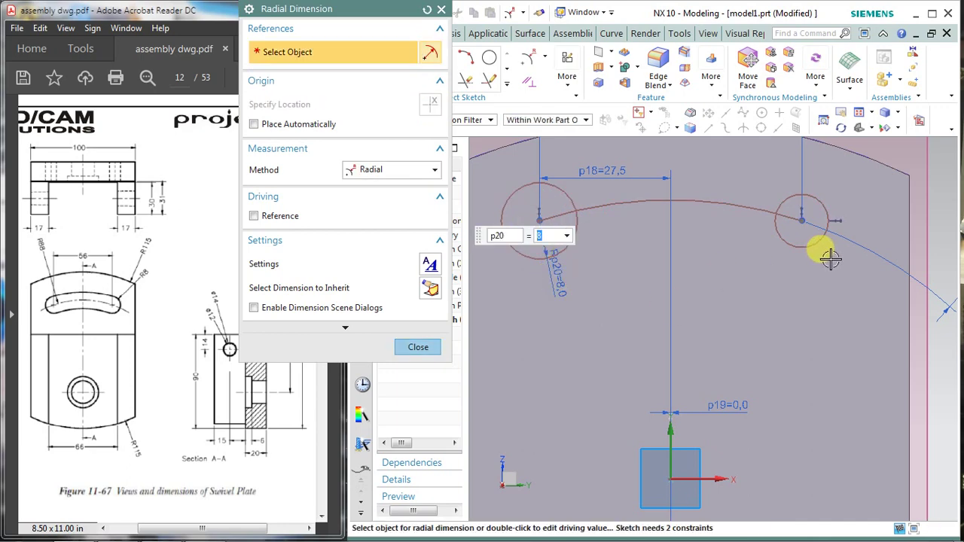
{"action": "left_click", "coordinate": [804, 249]}
{"action": "left_click", "coordinate": [819, 294]}
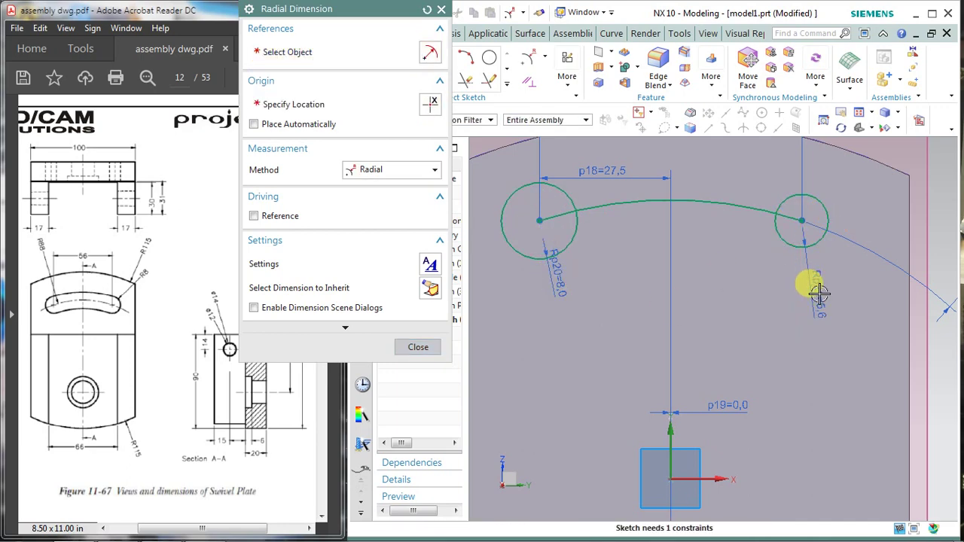
{"action": "left_click", "coordinate": [421, 346]}
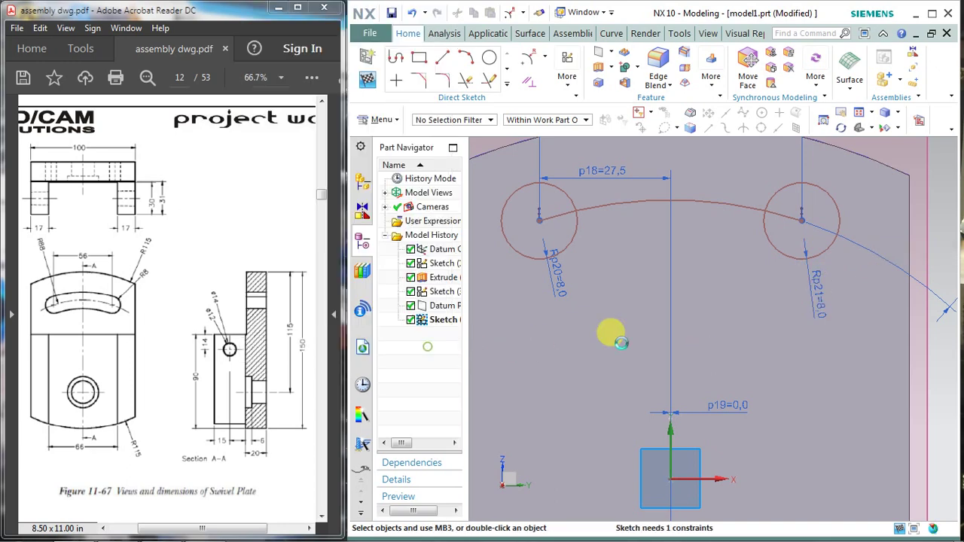
{"action": "scroll", "coordinate": [637, 314], "scroll_direction": "up", "scroll_amount": 3}
{"action": "scroll", "coordinate": [640, 312], "scroll_direction": "down", "scroll_amount": 3}
{"action": "scroll", "coordinate": [678, 343], "scroll_direction": "up", "scroll_amount": 1}
{"action": "middle_click_drag", "start_coordinate": [679, 343], "coordinate": [656, 361], "text": "shift"}
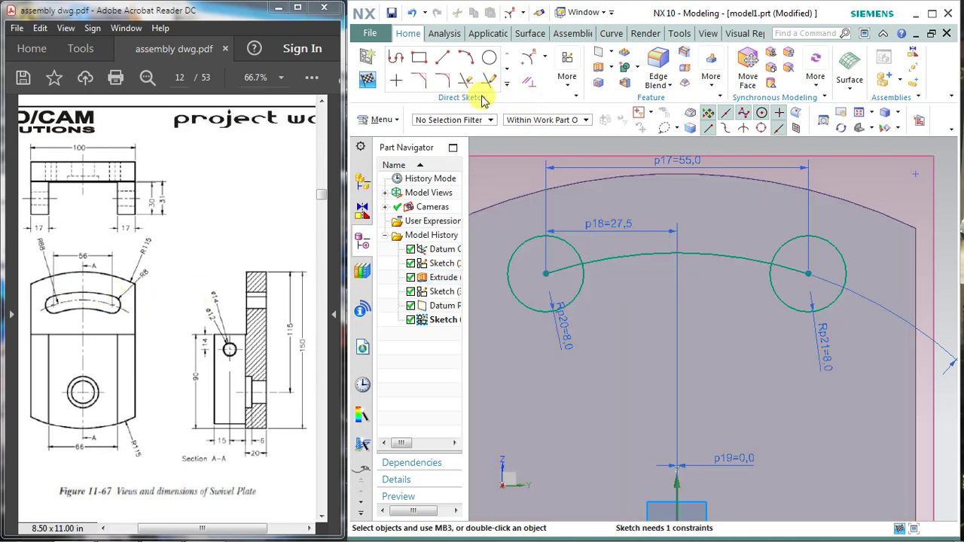
Offset the centre arc 8 mm to create the slot's upper edge
{"action": "left_click", "coordinate": [509, 85]}
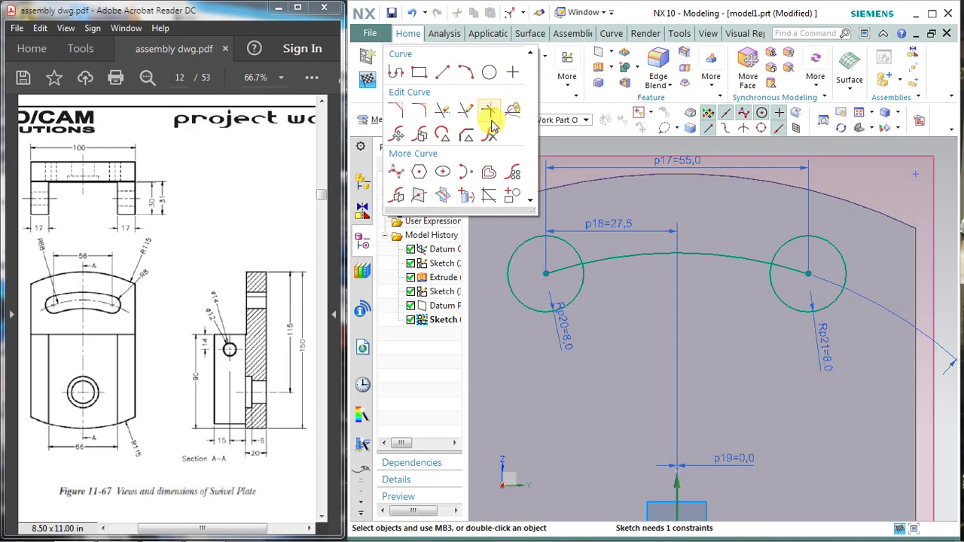
{"action": "left_click", "coordinate": [493, 181]}
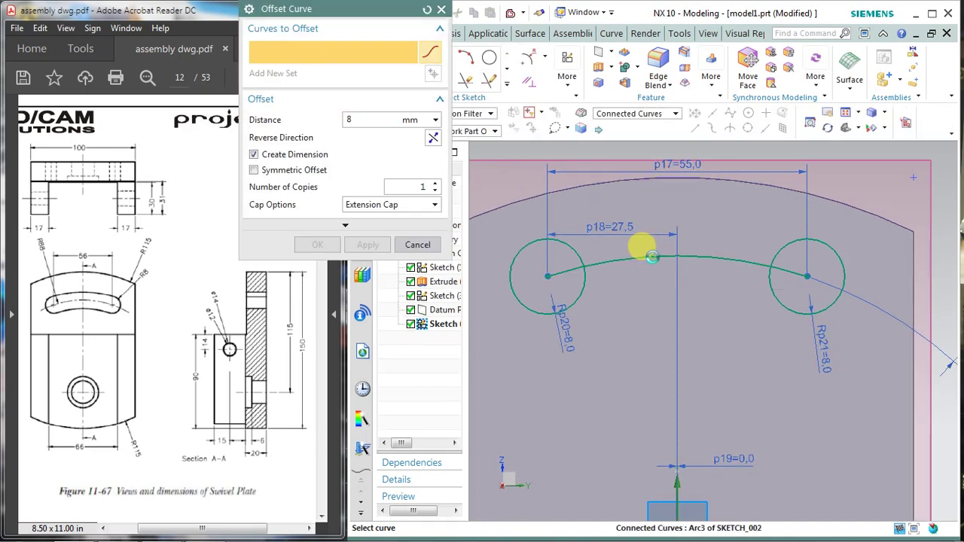
{"action": "left_click", "coordinate": [640, 248]}
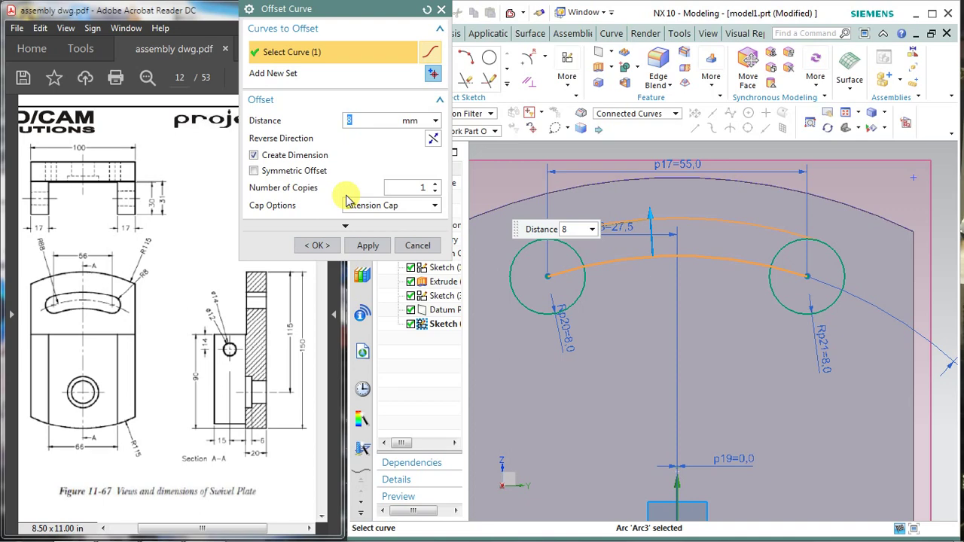
{"action": "left_click", "coordinate": [366, 246]}
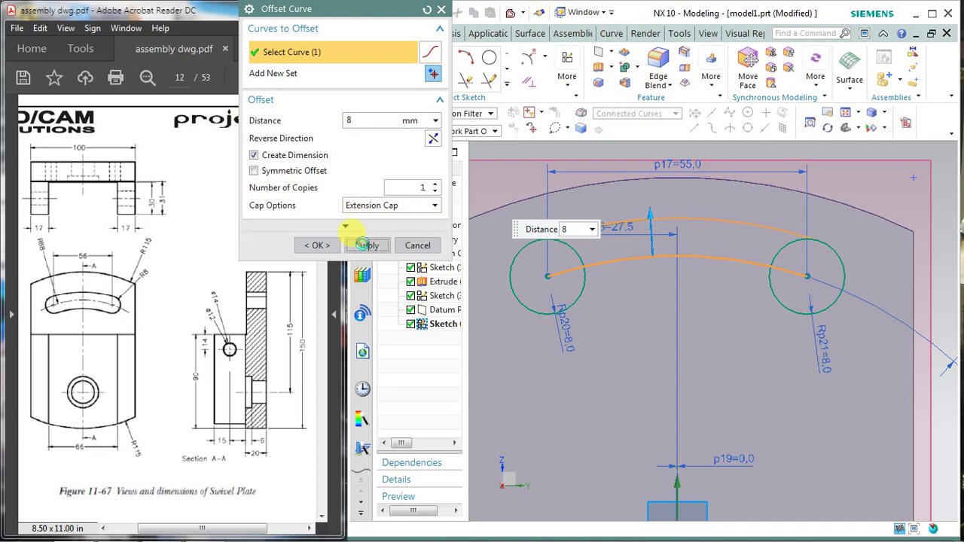
{"action": "left_click", "coordinate": [414, 246]}
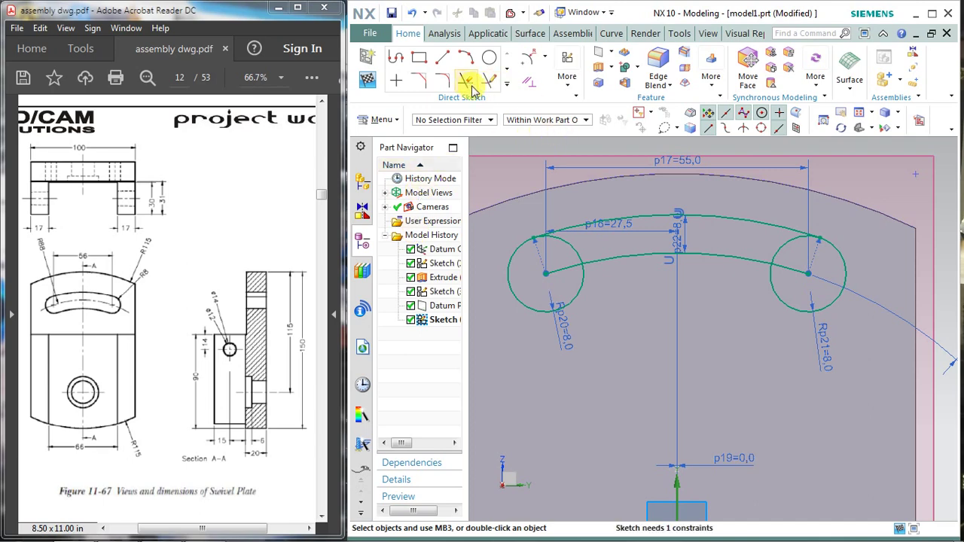
Offset the centre arc 8 mm in the reversed direction for the lower edge
{"action": "left_click", "coordinate": [508, 87]}
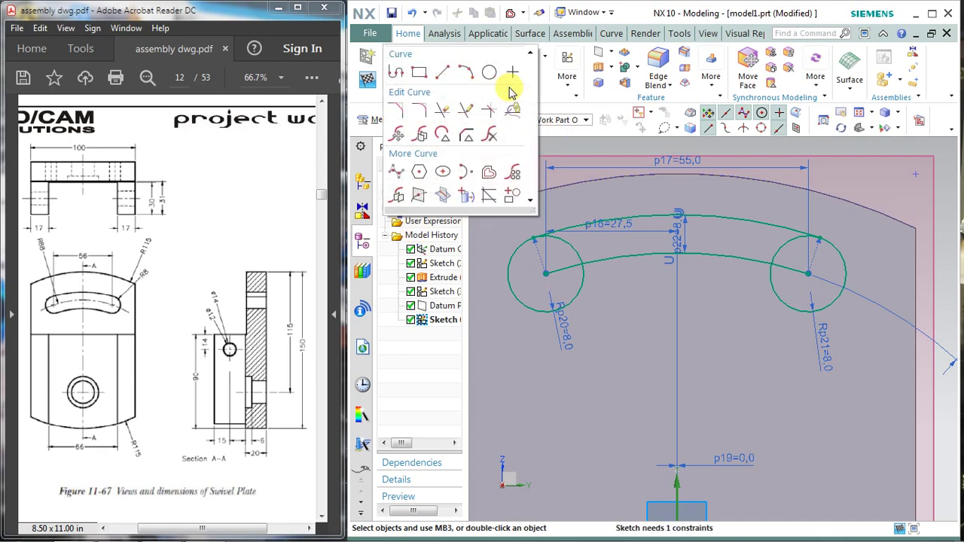
{"action": "left_click", "coordinate": [490, 173]}
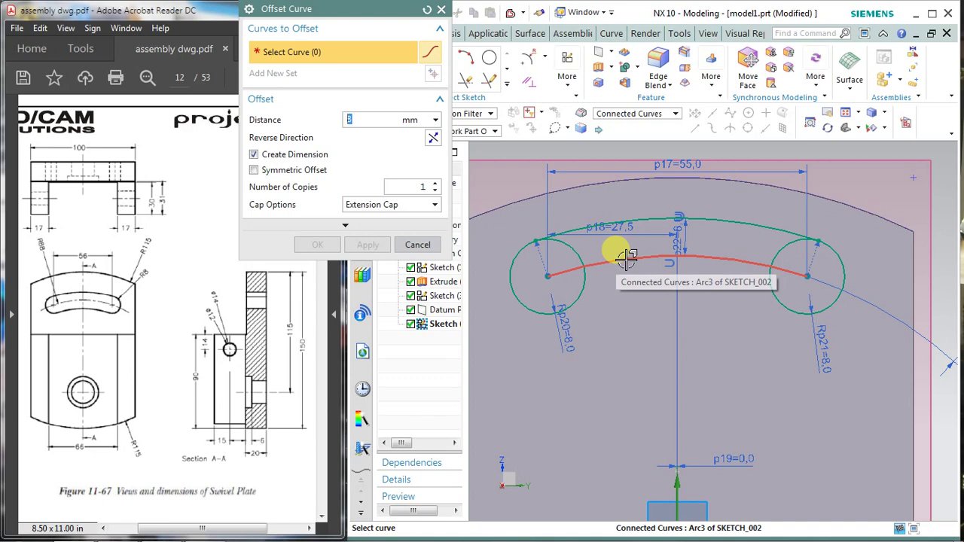
{"action": "left_click", "coordinate": [626, 258]}
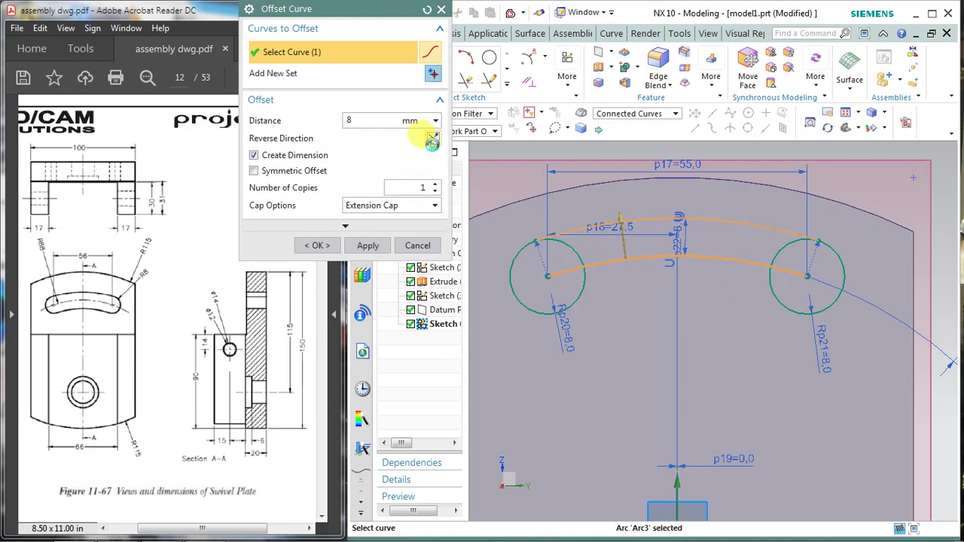
{"action": "left_click", "coordinate": [433, 138]}
{"action": "left_click", "coordinate": [368, 246]}
{"action": "left_click", "coordinate": [411, 245]}
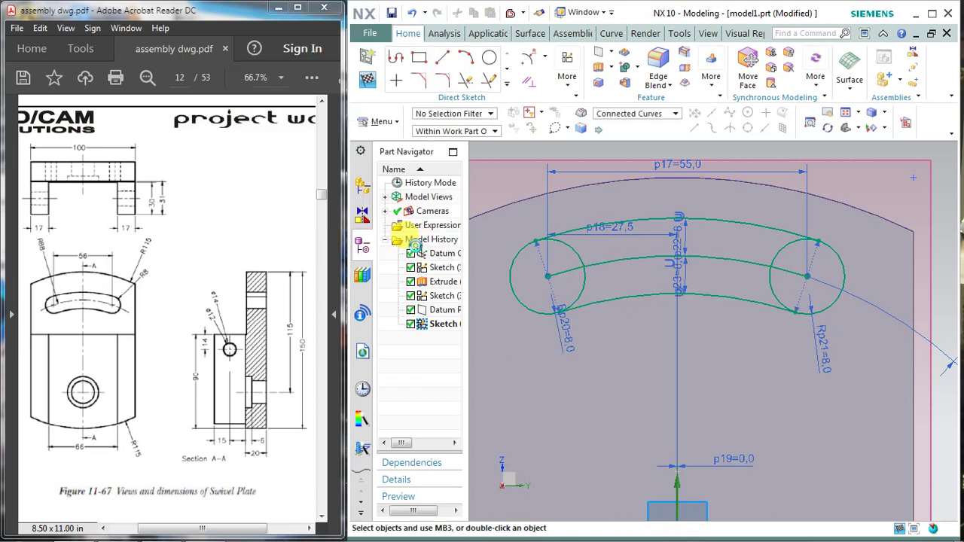
Convert the slot's centre arc to a dashed reference curve
{"action": "right_click", "coordinate": [594, 260]}
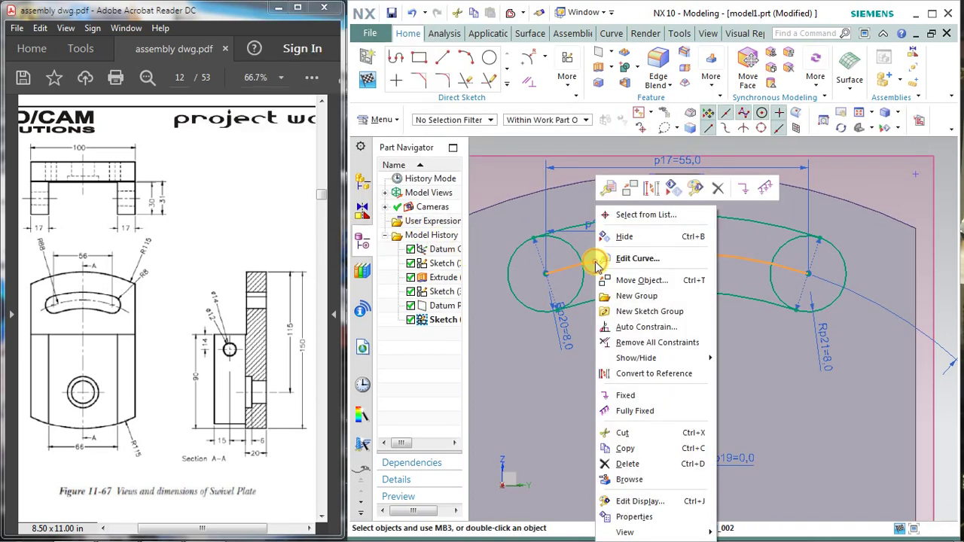
{"action": "left_click", "coordinate": [641, 373]}
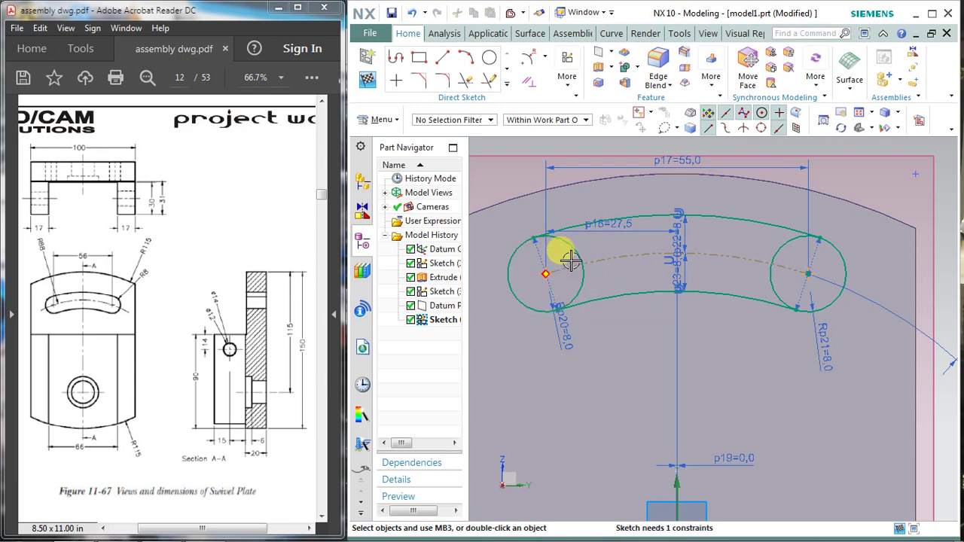
{"action": "left_click", "coordinate": [466, 83]}
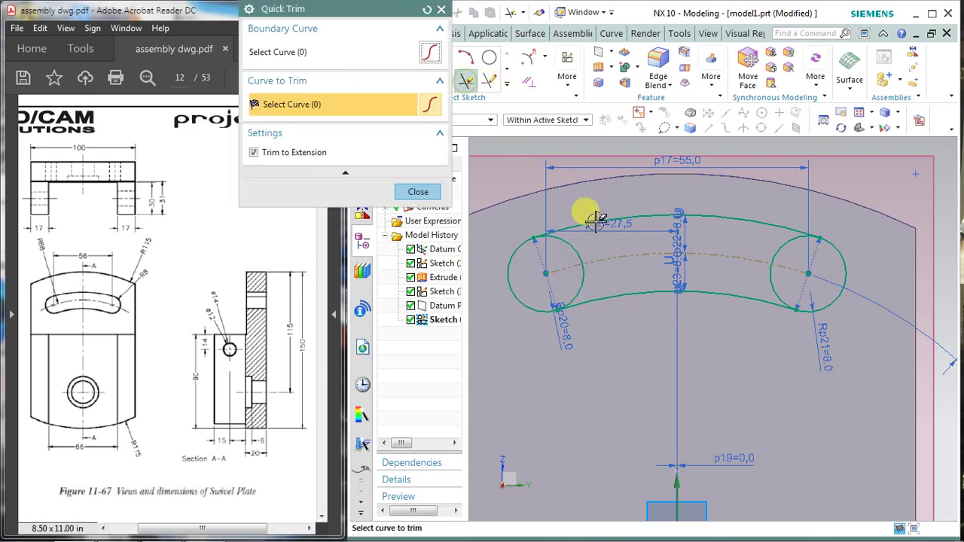
{"action": "left_click", "coordinate": [570, 240]}
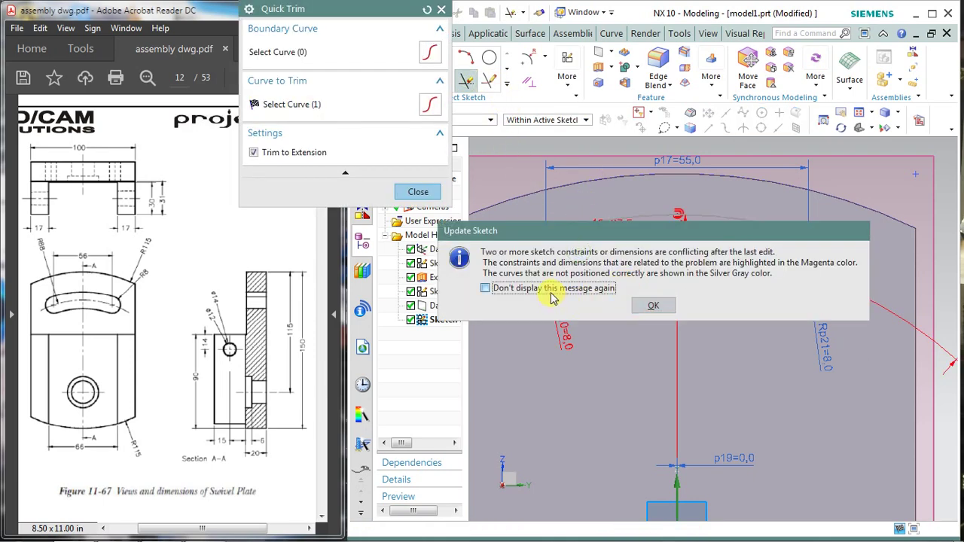
{"action": "left_click", "coordinate": [654, 307]}
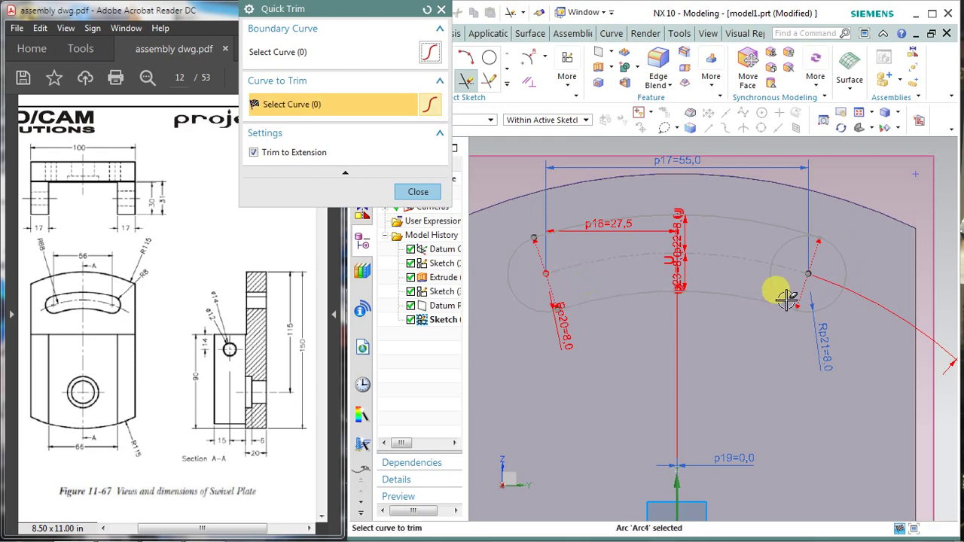
{"action": "left_click", "coordinate": [777, 262]}
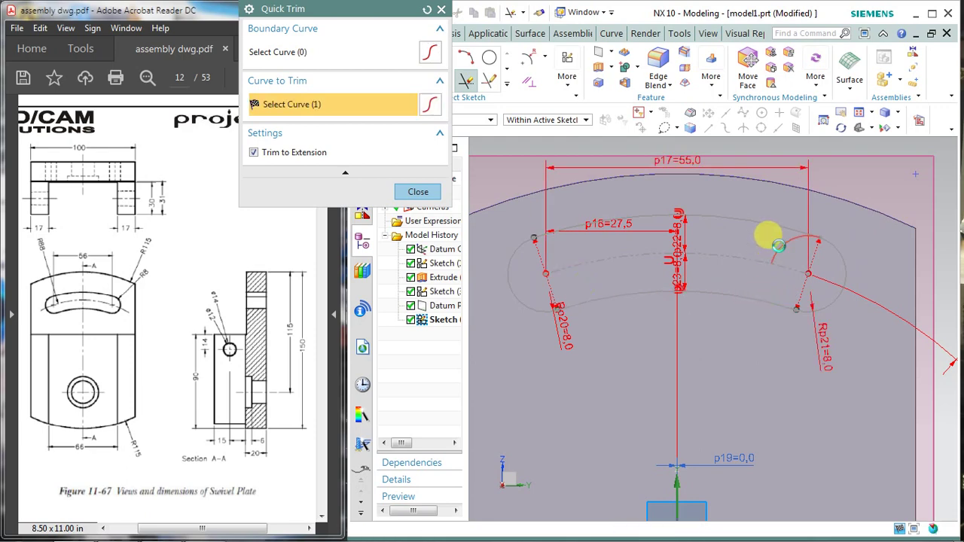
{"action": "left_click", "coordinate": [685, 213]}
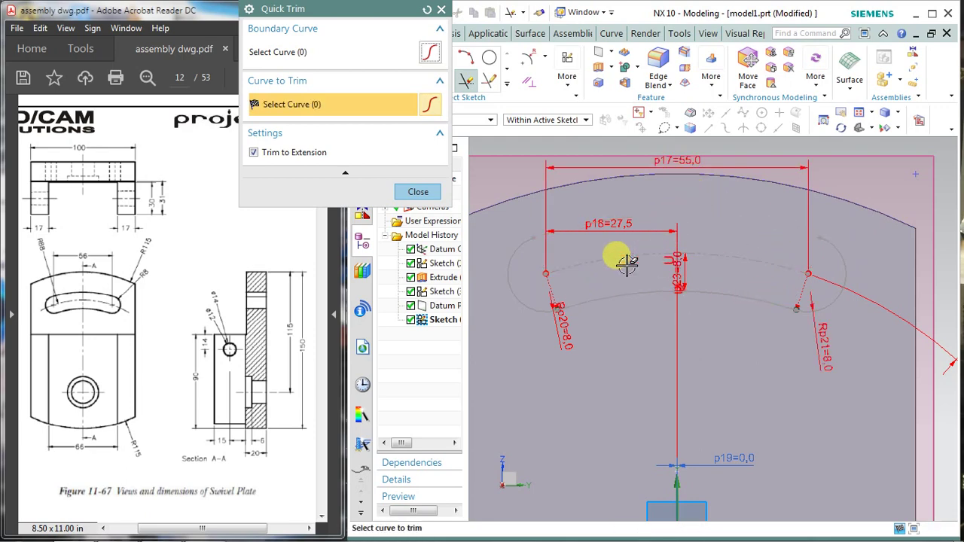
{"action": "left_click", "coordinate": [418, 191]}
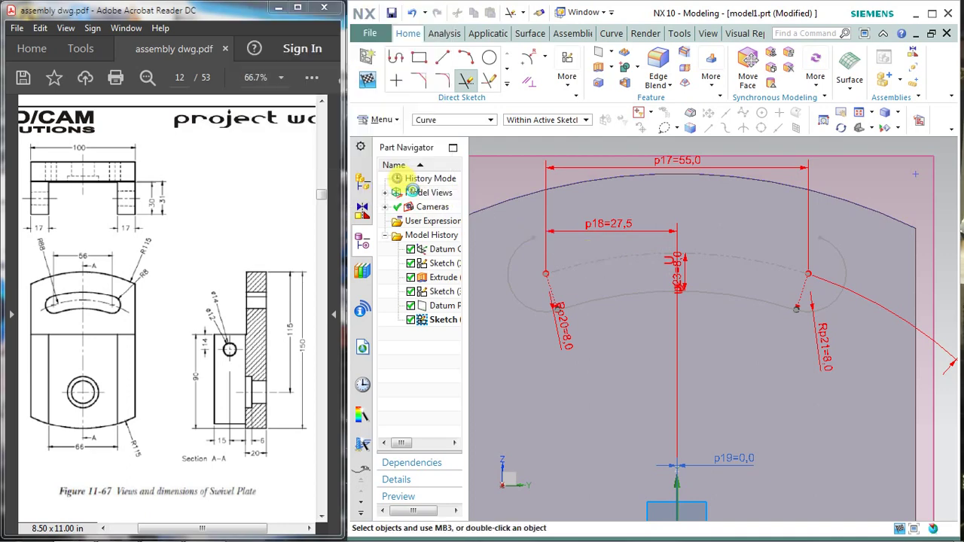
{"action": "left_click", "coordinate": [411, 16]}
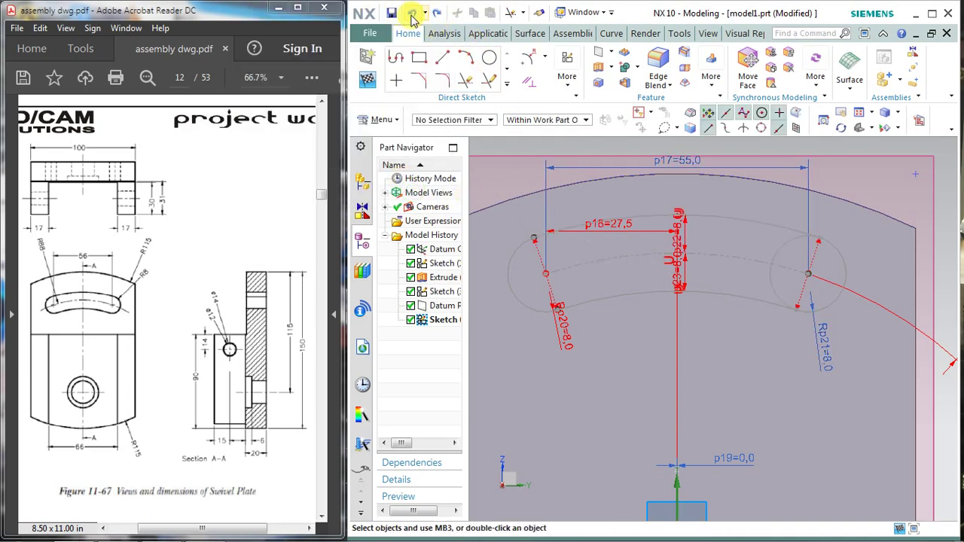
{"action": "left_click", "coordinate": [411, 14]}
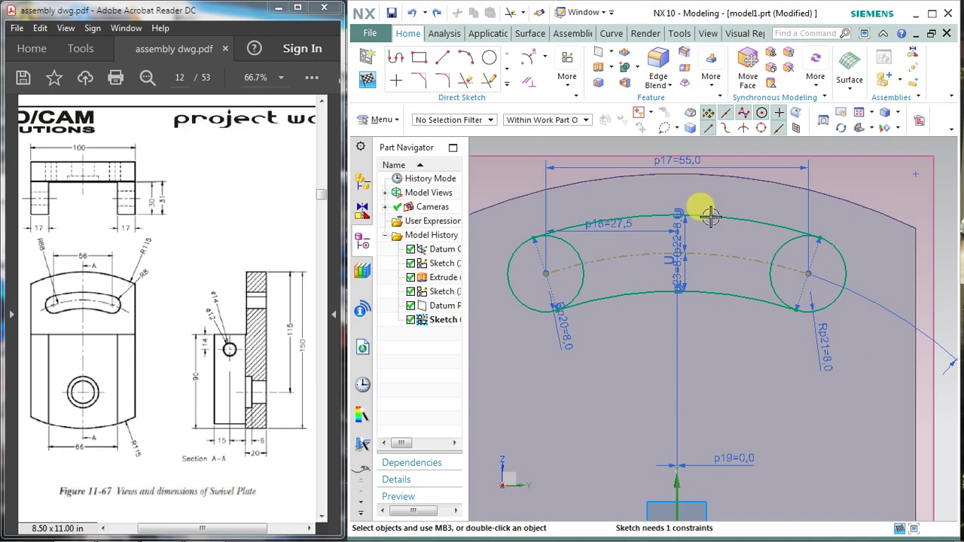
Dimension the upper and lower slot edges 8 from the centre arc (p22 = 8, p23 = 8)
{"action": "scroll", "coordinate": [704, 250], "scroll_direction": "up", "scroll_amount": 2}
{"action": "scroll", "coordinate": [673, 241], "scroll_direction": "up", "scroll_amount": 2}
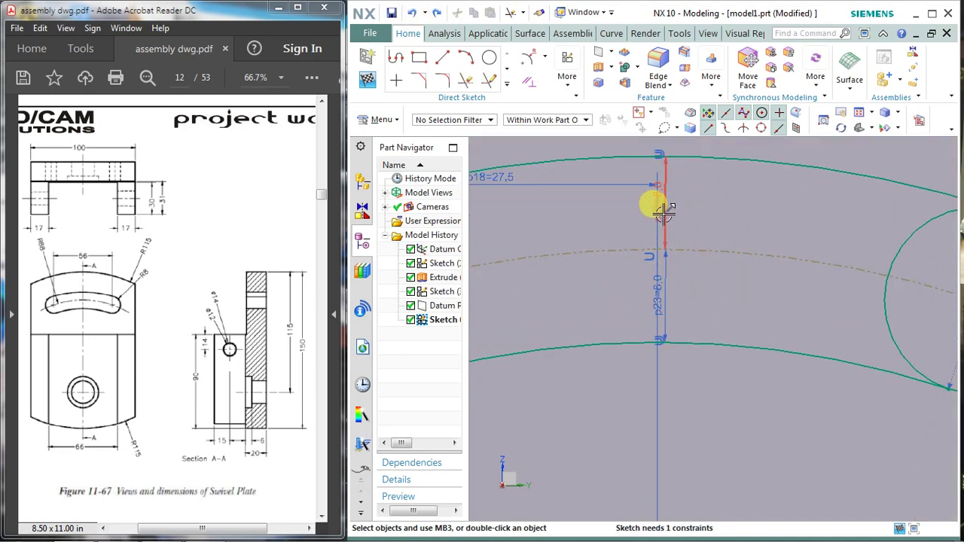
{"action": "left_click", "coordinate": [720, 209]}
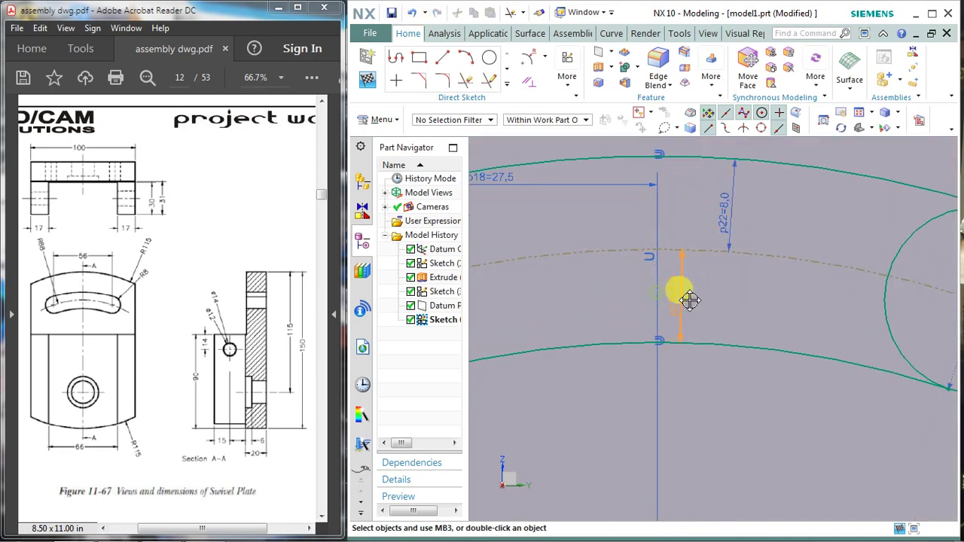
{"action": "left_click", "coordinate": [727, 290]}
{"action": "scroll", "coordinate": [680, 314], "scroll_direction": "up", "scroll_amount": 2}
{"action": "scroll", "coordinate": [680, 314], "scroll_direction": "down", "scroll_amount": 4}
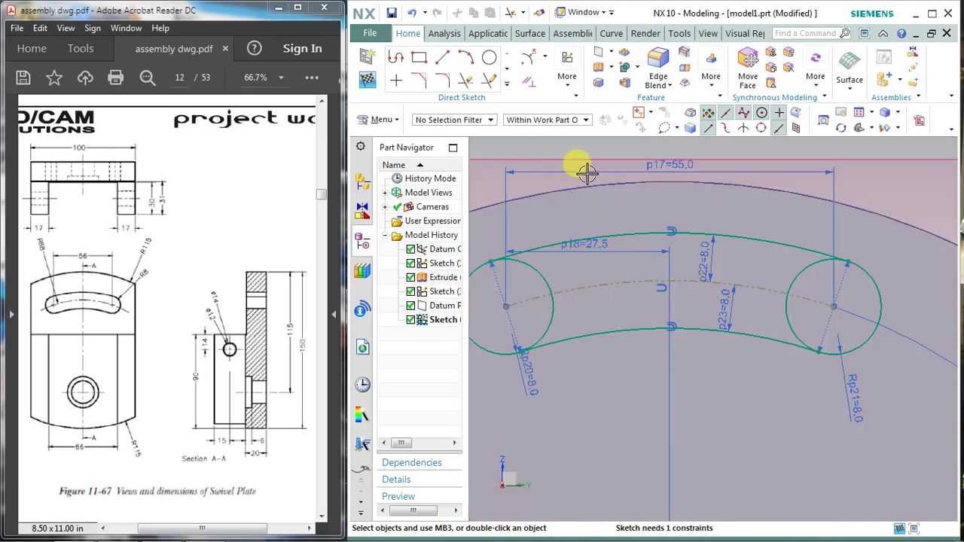
Quick Trim the inner arcs of both end circles to form rounded slot ends
{"action": "left_click", "coordinate": [469, 81]}
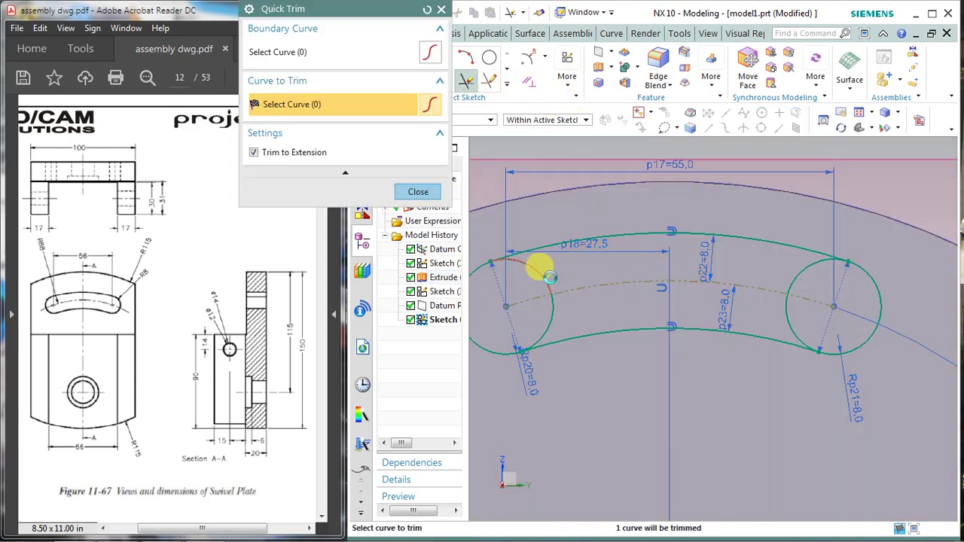
{"action": "left_click", "coordinate": [554, 307]}
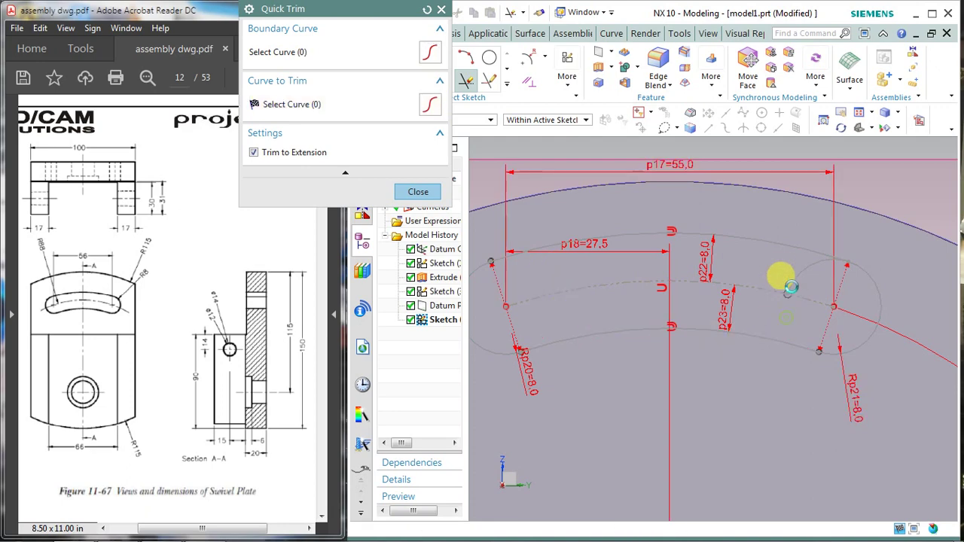
{"action": "left_click", "coordinate": [787, 280]}
{"action": "left_click", "coordinate": [418, 193]}
Delete the overconstraining thickness dimension, the p18 dimension and the Rp20 radius dimension
{"action": "right_click", "coordinate": [703, 259]}
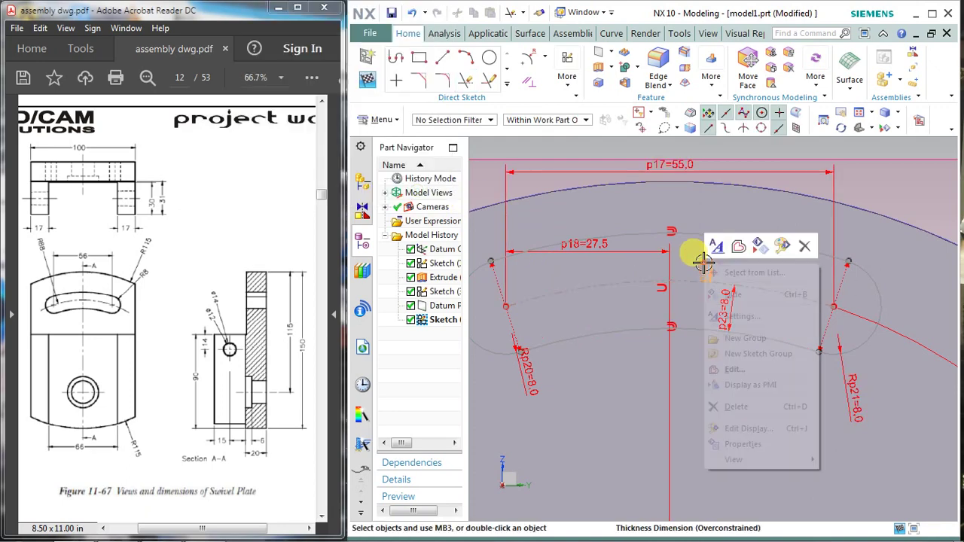
{"action": "left_click", "coordinate": [724, 407]}
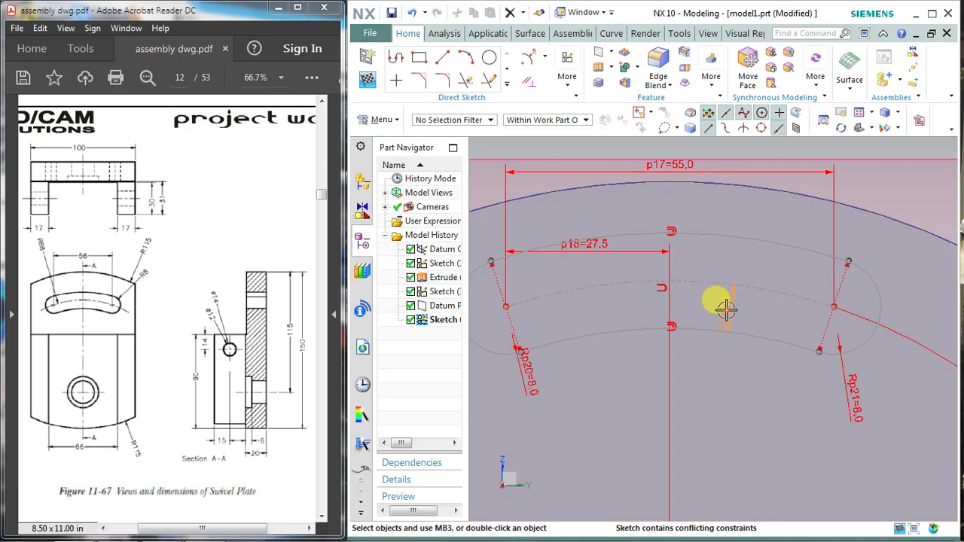
{"action": "right_click", "coordinate": [726, 308]}
{"action": "left_click", "coordinate": [757, 454]}
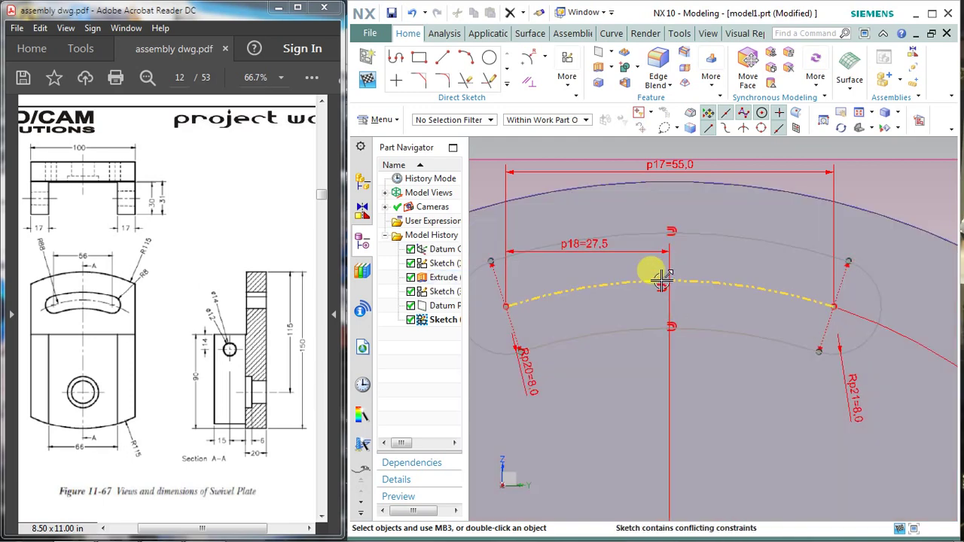
{"action": "right_click", "coordinate": [599, 247]}
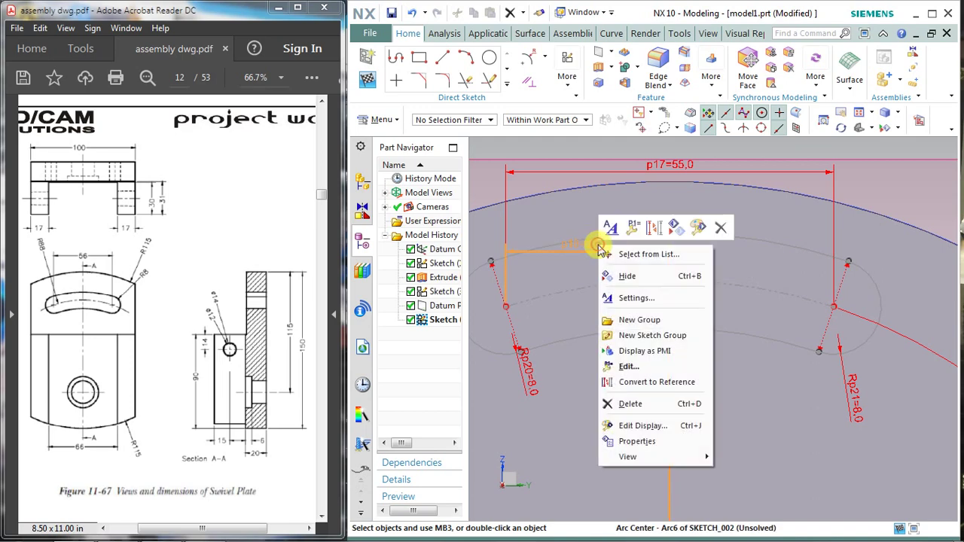
{"action": "left_click", "coordinate": [632, 403]}
{"action": "scroll", "coordinate": [602, 354], "scroll_direction": "down", "scroll_amount": 2}
{"action": "right_click", "coordinate": [585, 377]}
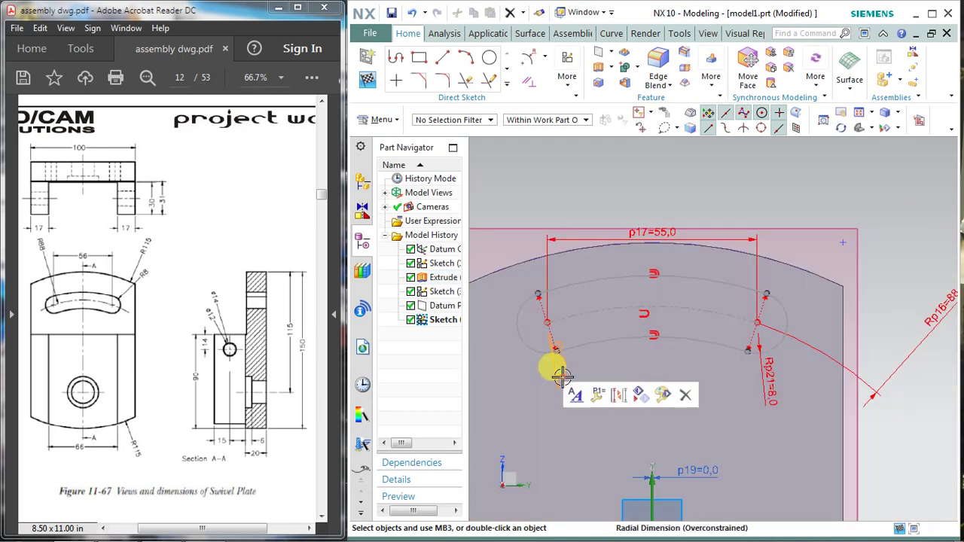
{"action": "left_click", "coordinate": [588, 322]}
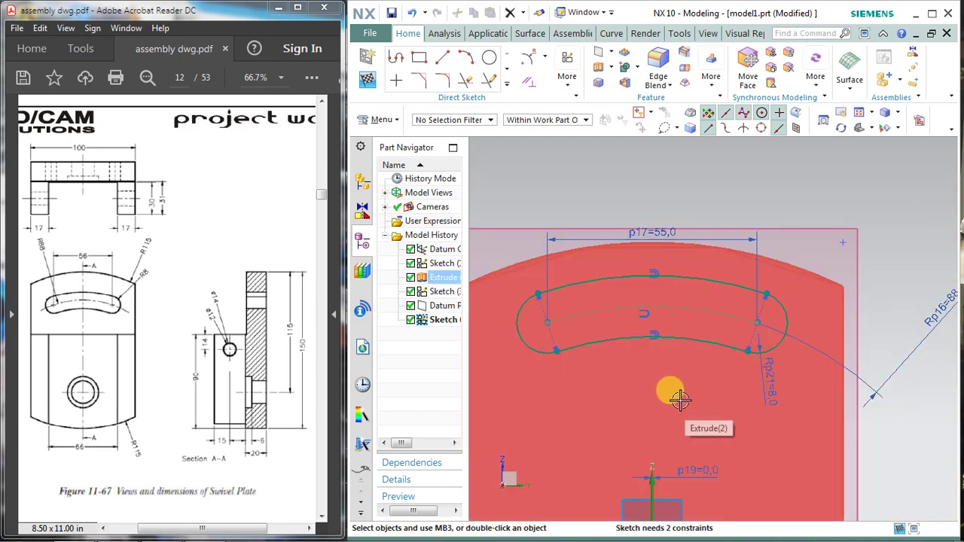
Orient the view straight onto the slot sketch and show the dimension type list
{"action": "middle_click_drag", "start_coordinate": [696, 392], "coordinate": [683, 335], "text": "shift"}
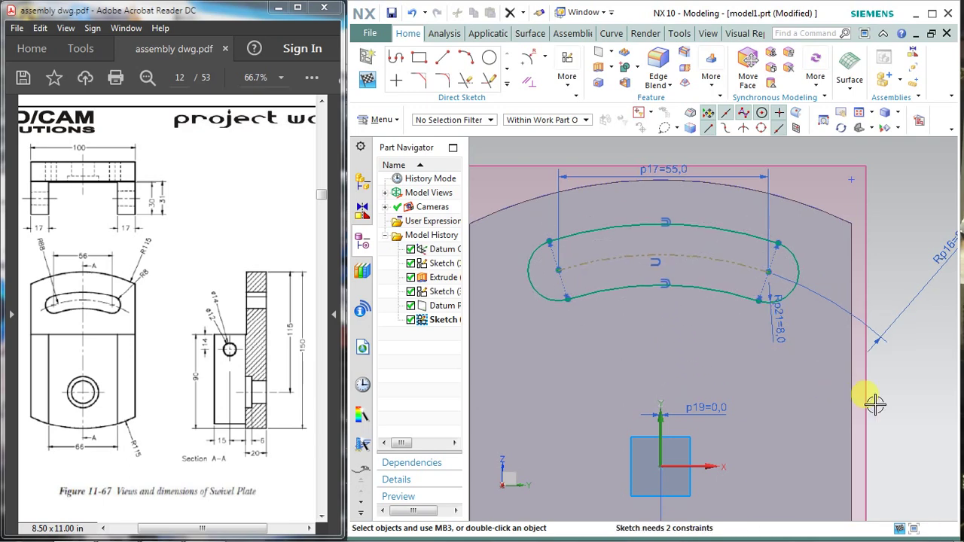
{"action": "middle_click_drag", "start_coordinate": [871, 402], "coordinate": [873, 377]}
{"action": "left_click", "coordinate": [917, 122]}
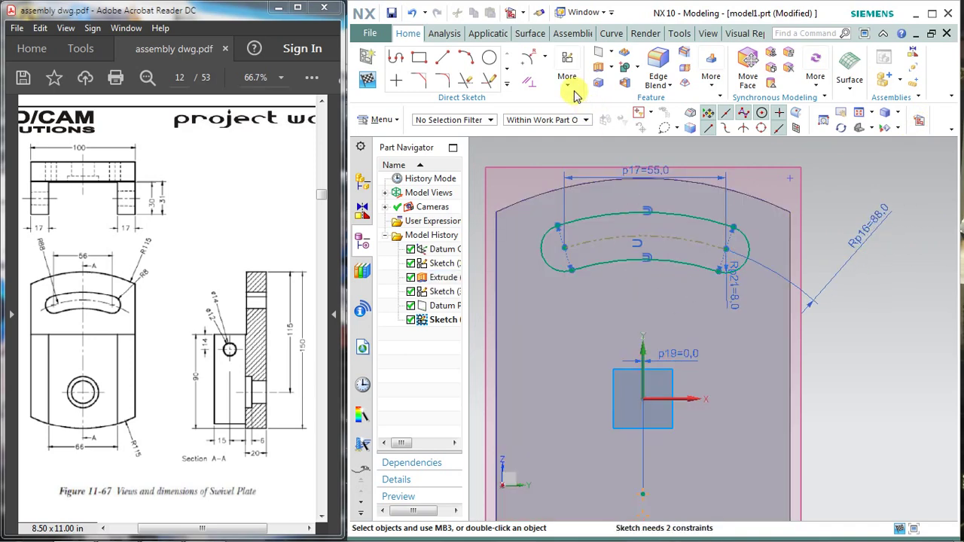
{"action": "left_click", "coordinate": [544, 66]}
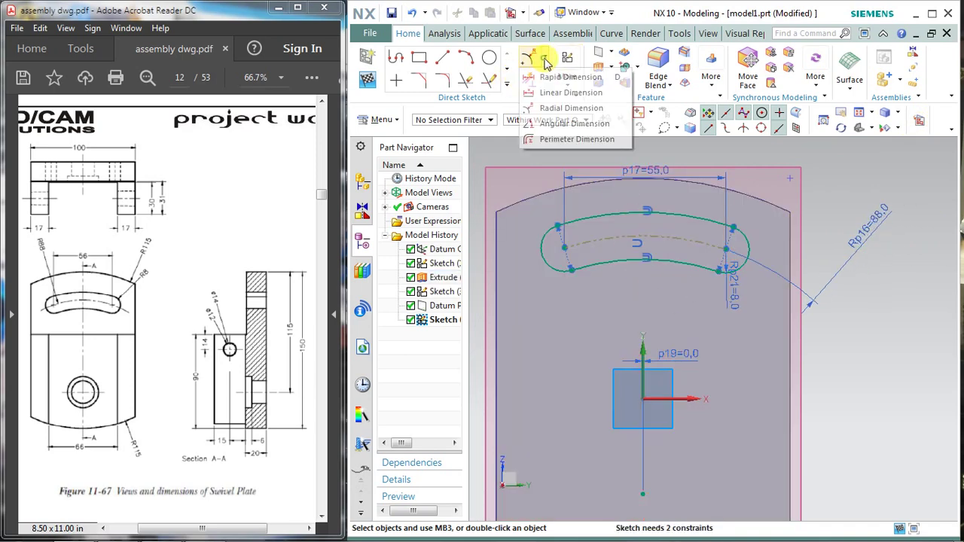
Dimension the slot's left end horizontally 27.5 (55/2) from the sketch origin
{"action": "left_click", "coordinate": [561, 92]}
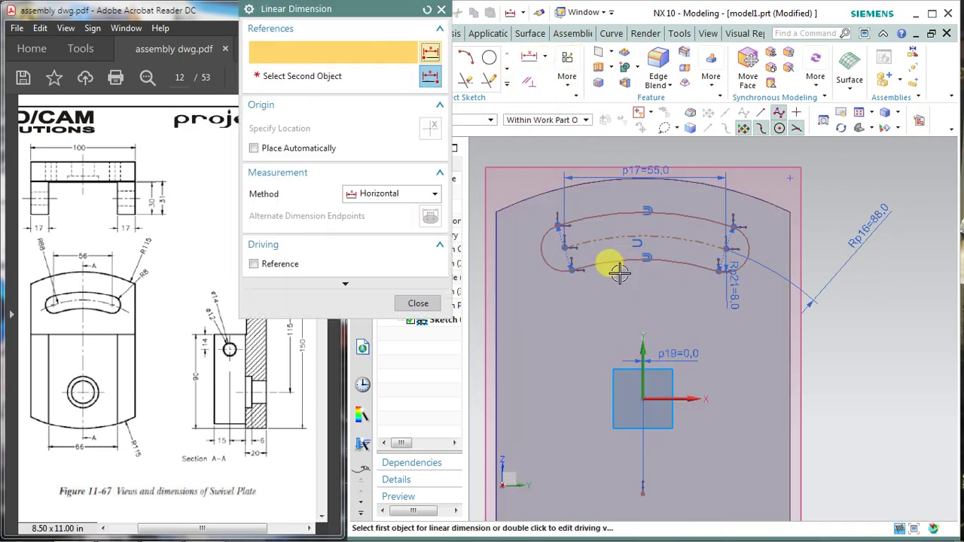
{"action": "left_click", "coordinate": [576, 308]}
{"action": "left_click", "coordinate": [641, 399]}
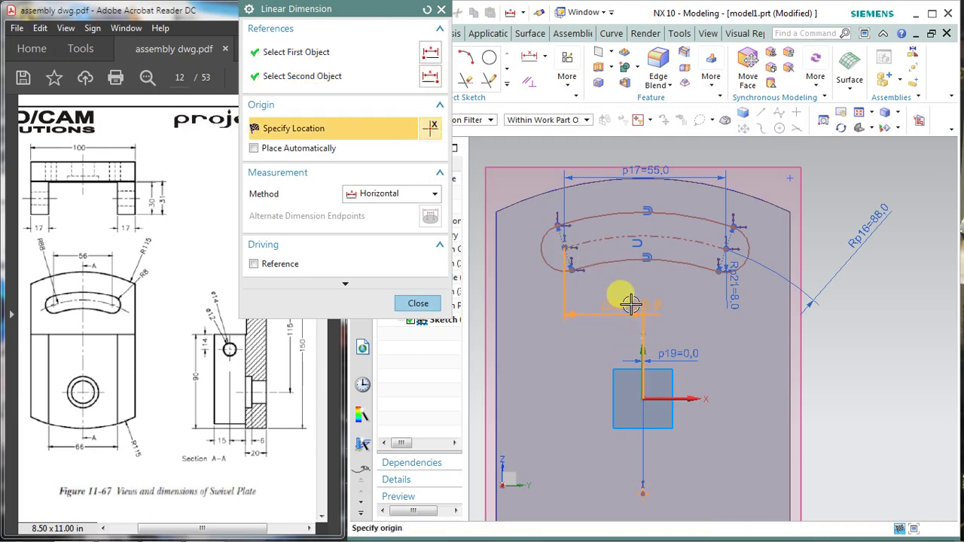
{"action": "left_click", "coordinate": [617, 311]}
{"action": "type", "text": "55/2"}
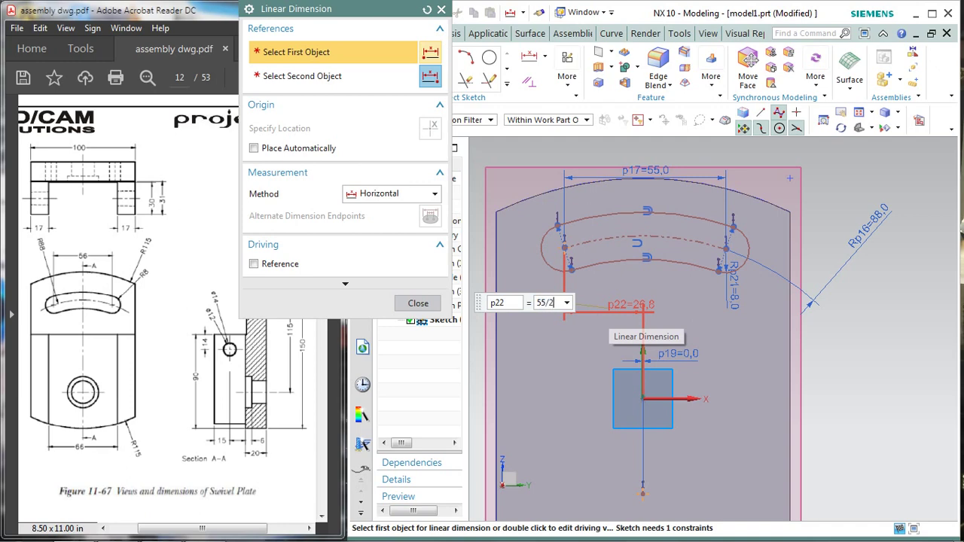
{"action": "key", "text": "Return"}
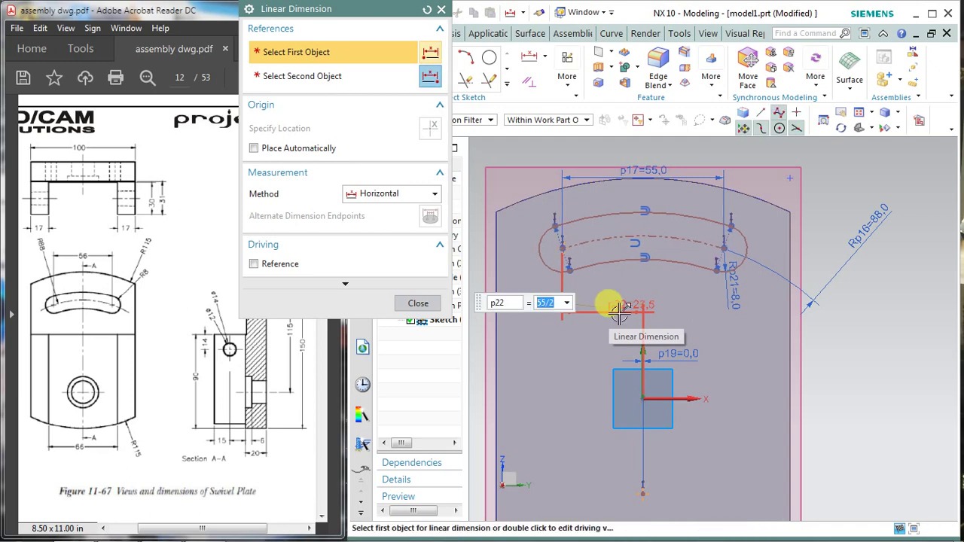
{"action": "left_click", "coordinate": [418, 304]}
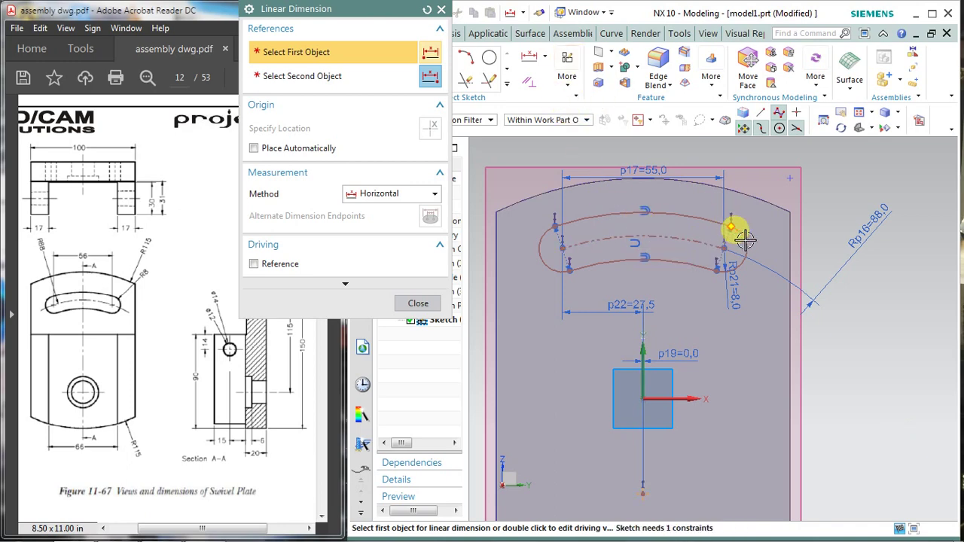
Add a redundant 27.5 dimension from the right end, then undo it
{"action": "left_click", "coordinate": [724, 250]}
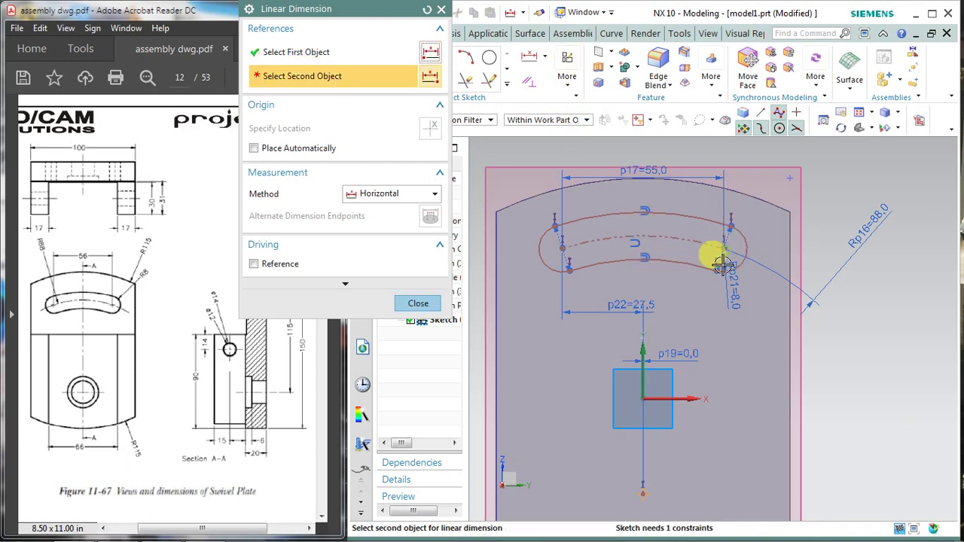
{"action": "left_click", "coordinate": [640, 399]}
{"action": "left_click", "coordinate": [700, 325]}
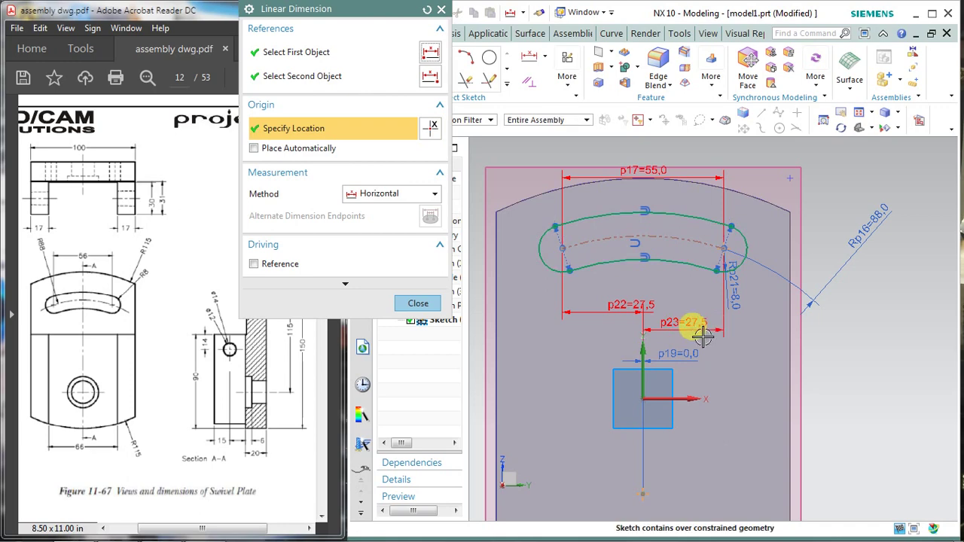
{"action": "left_click", "coordinate": [418, 304]}
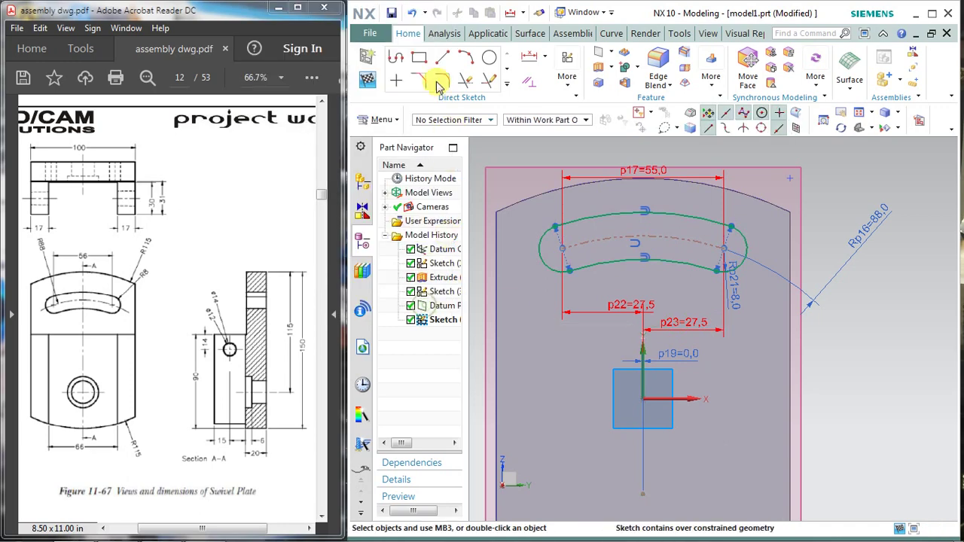
{"action": "left_click", "coordinate": [408, 15]}
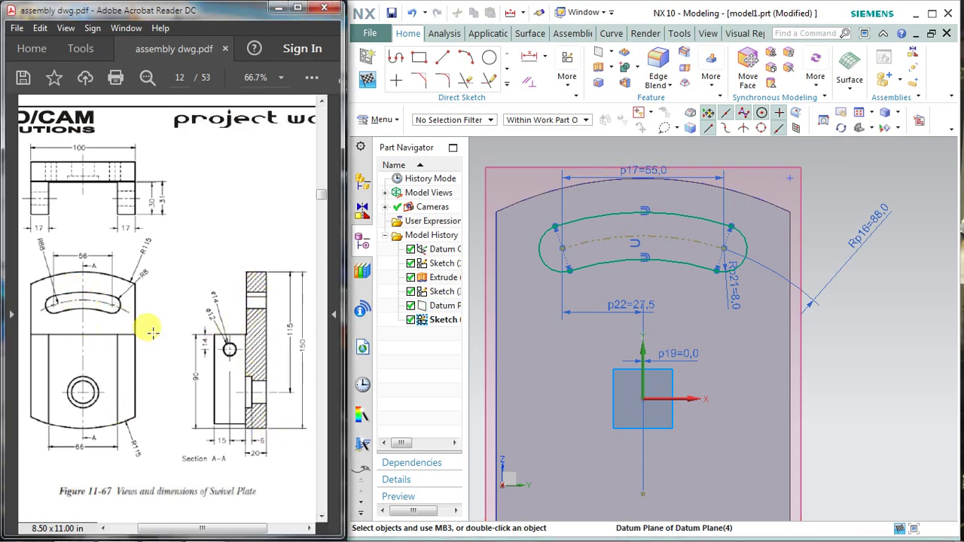
{"action": "scroll", "coordinate": [150, 325], "scroll_direction": "up", "scroll_amount": 3}
{"action": "scroll", "coordinate": [150, 326], "scroll_direction": "up", "scroll_amount": 2}
{"action": "scroll", "coordinate": [153, 335], "scroll_direction": "up", "scroll_amount": 2}
{"action": "scroll", "coordinate": [152, 338], "scroll_direction": "up", "scroll_amount": 2}
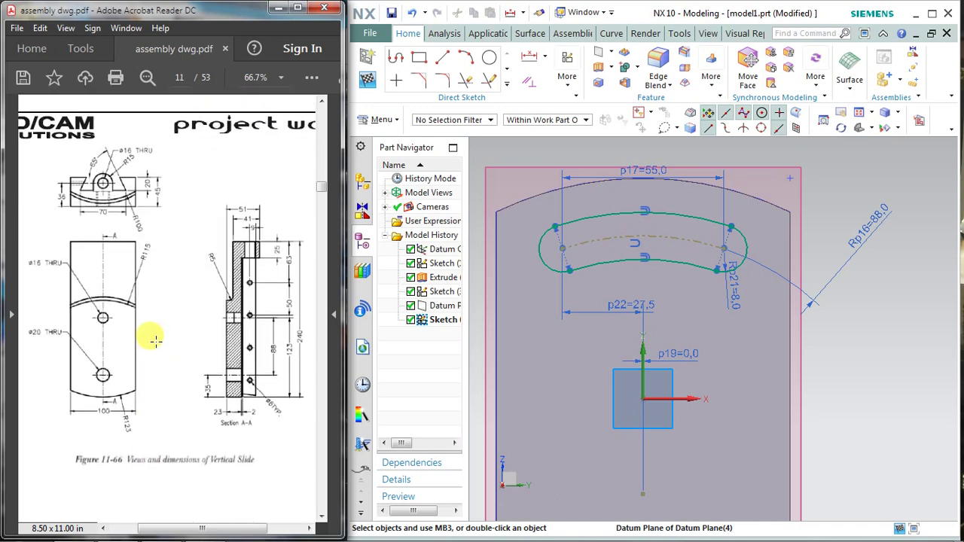
{"action": "scroll", "coordinate": [153, 338], "scroll_direction": "up", "scroll_amount": 3}
{"action": "scroll", "coordinate": [153, 340], "scroll_direction": "up", "scroll_amount": 2}
{"action": "scroll", "coordinate": [155, 343], "scroll_direction": "down", "scroll_amount": 2}
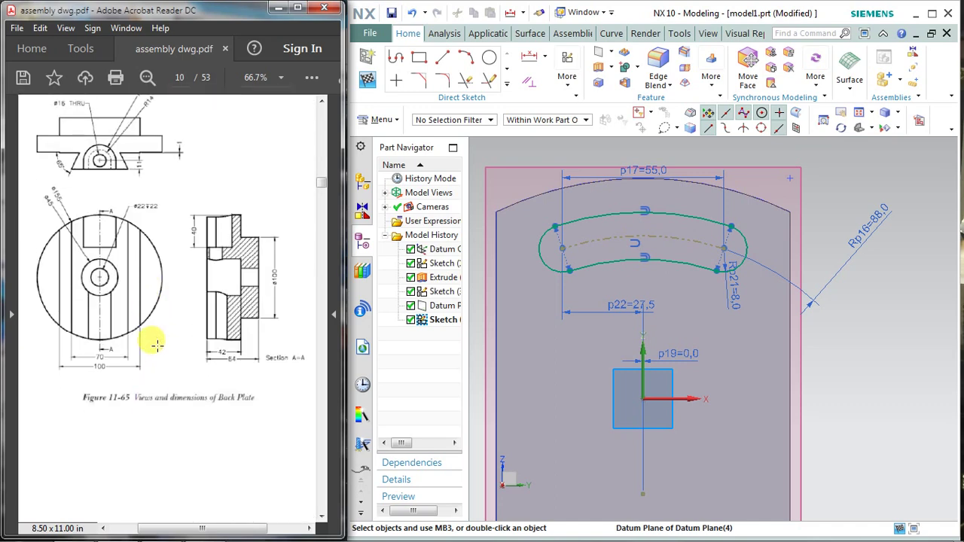
{"action": "scroll", "coordinate": [155, 344], "scroll_direction": "down", "scroll_amount": 2}
{"action": "scroll", "coordinate": [154, 346], "scroll_direction": "down", "scroll_amount": 3}
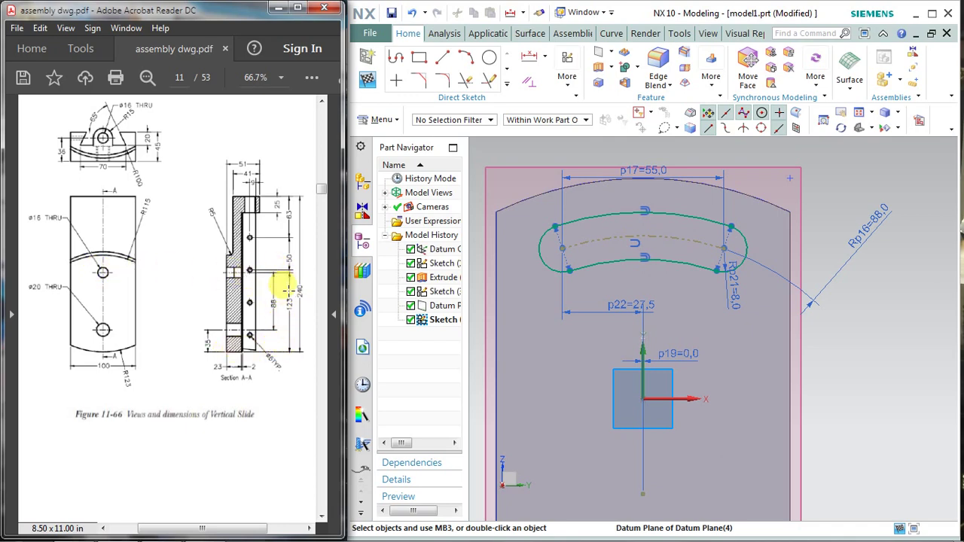
{"action": "scroll", "coordinate": [185, 326], "scroll_direction": "down", "scroll_amount": 3}
{"action": "scroll", "coordinate": [184, 326], "scroll_direction": "down", "scroll_amount": 3}
{"action": "scroll", "coordinate": [184, 325], "scroll_direction": "down", "scroll_amount": 3}
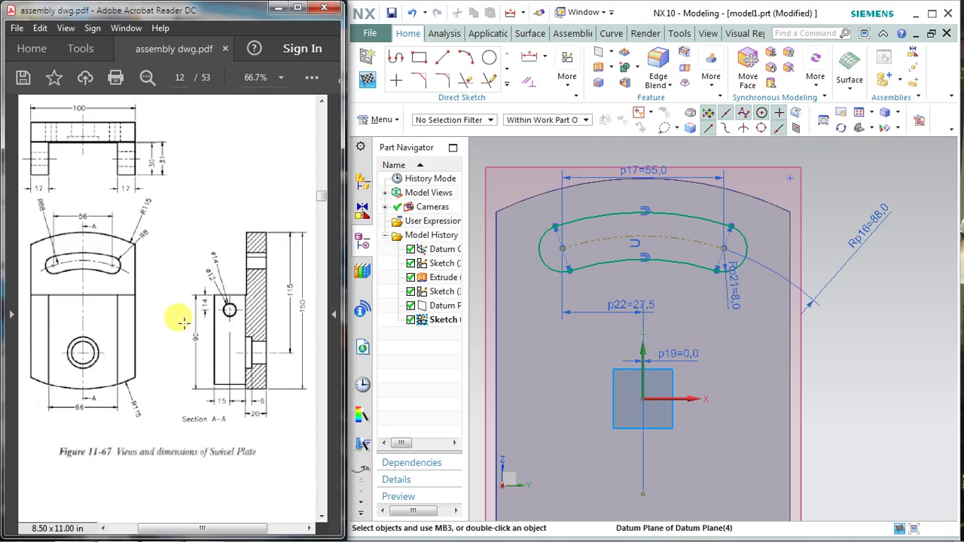
Add a vertical dimension of 123 from the slot centre to the plate's curved bottom edge
{"action": "left_click", "coordinate": [542, 60]}
{"action": "left_click", "coordinate": [553, 93]}
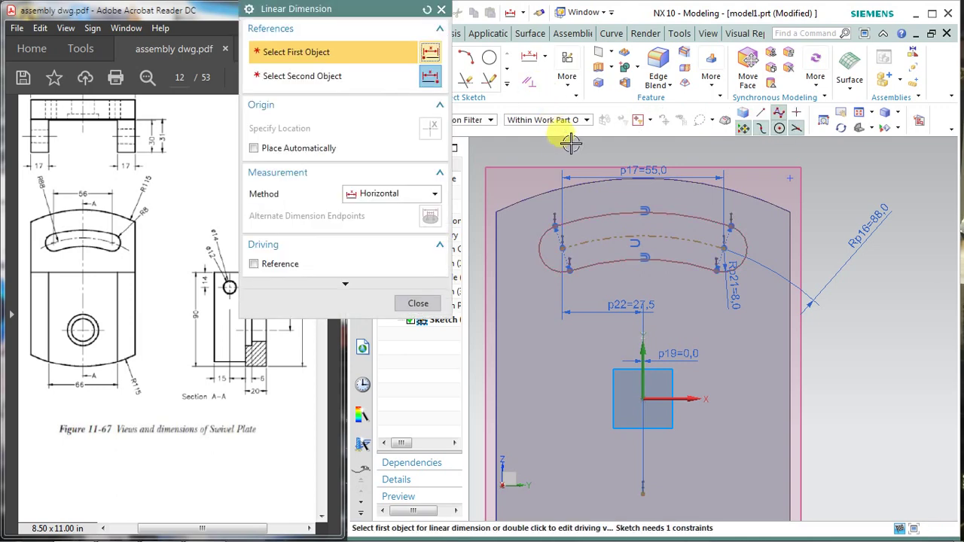
{"action": "left_click", "coordinate": [393, 194]}
{"action": "left_click", "coordinate": [376, 237]}
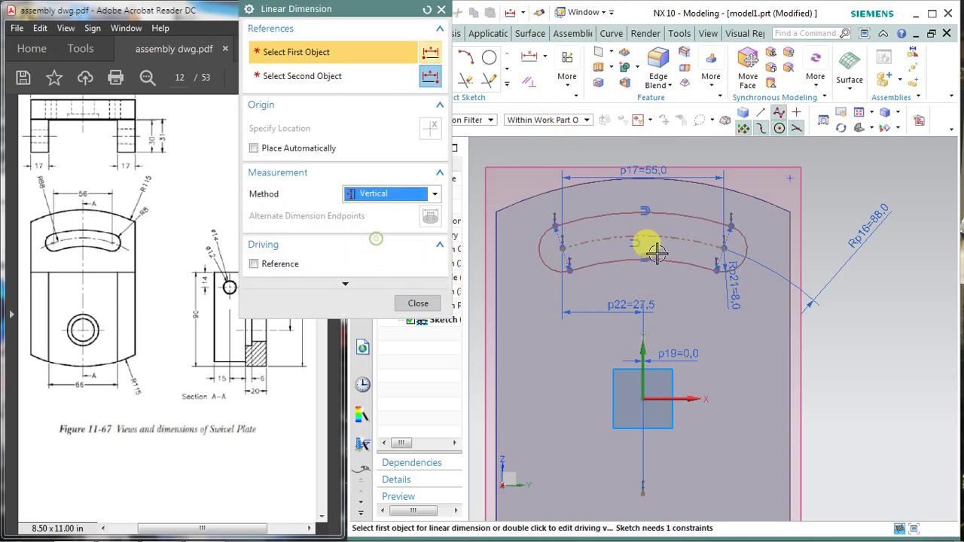
{"action": "left_click", "coordinate": [641, 234]}
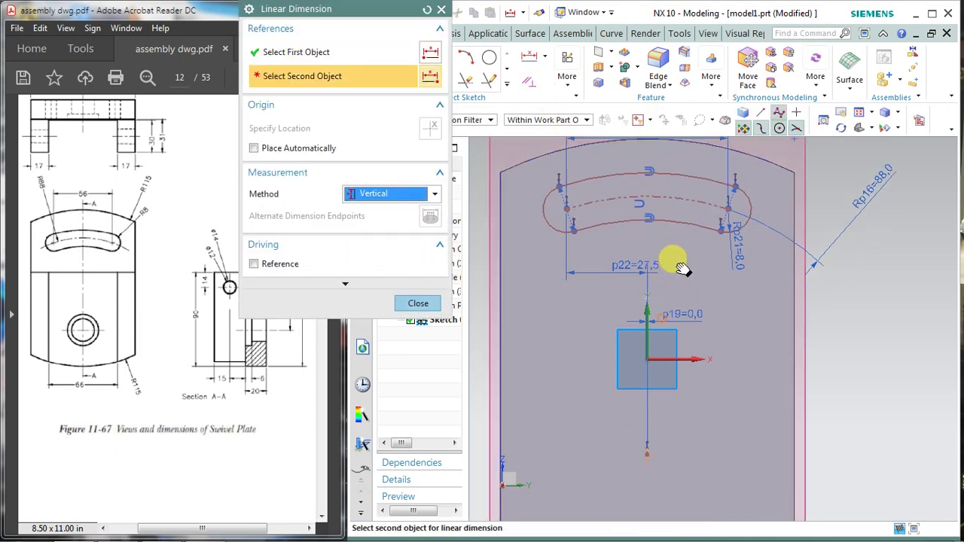
{"action": "scroll", "coordinate": [673, 258], "scroll_direction": "down", "scroll_amount": 3, "text": "shift"}
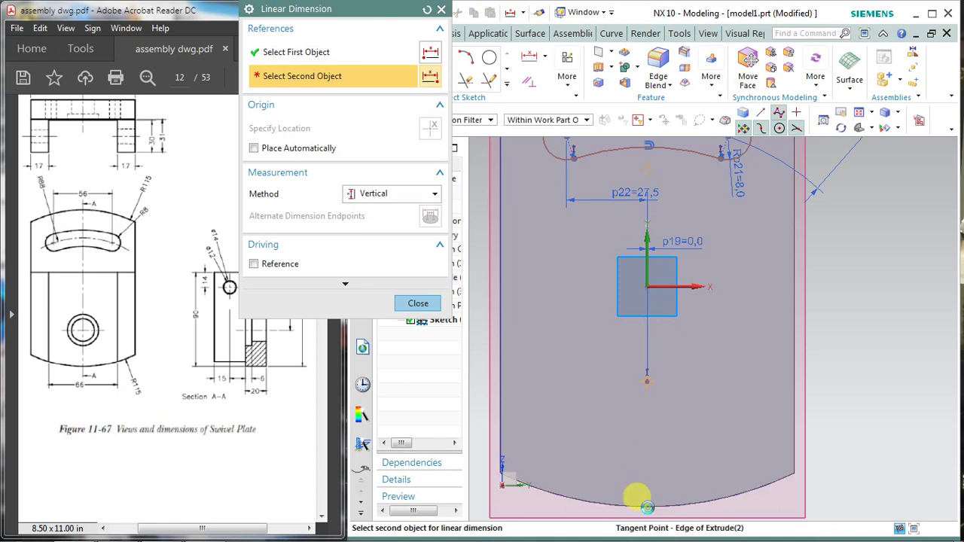
{"action": "left_click", "coordinate": [648, 506]}
{"action": "left_click", "coordinate": [864, 339]}
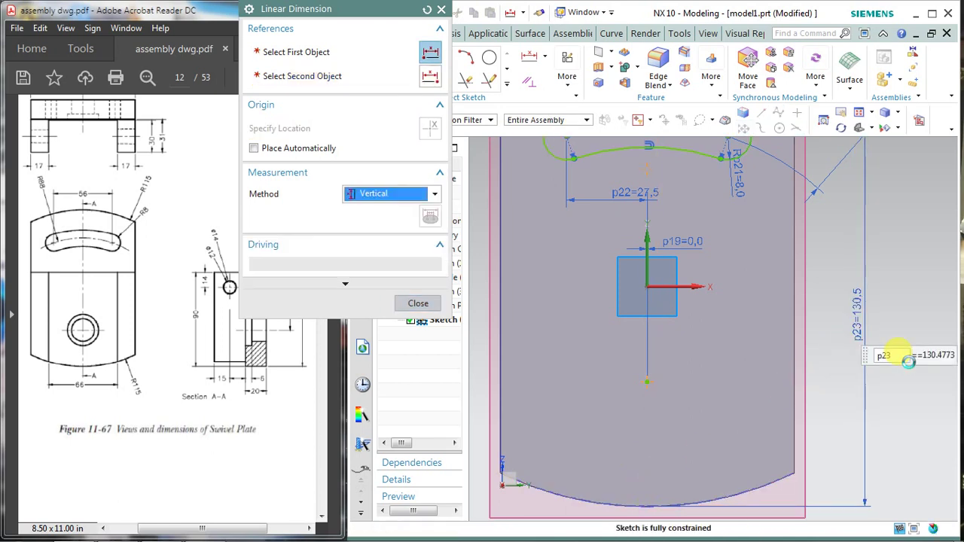
{"action": "type", "text": "123"}
{"action": "key", "text": "Return"}
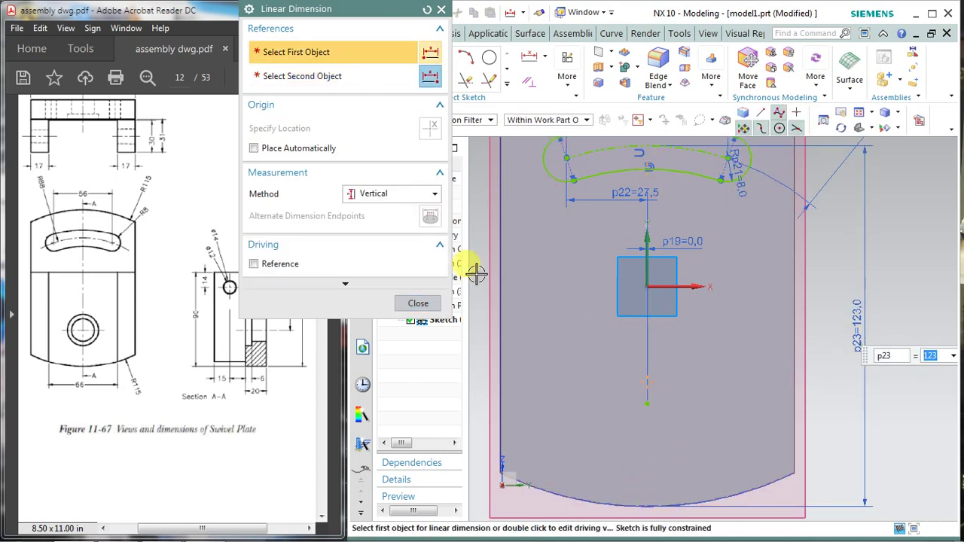
{"action": "left_click", "coordinate": [417, 303]}
Finish the slot sketch and return to modeling
{"action": "scroll", "coordinate": [639, 346], "scroll_direction": "down", "scroll_amount": 1}
{"action": "scroll", "coordinate": [639, 346], "scroll_direction": "up", "scroll_amount": 2}
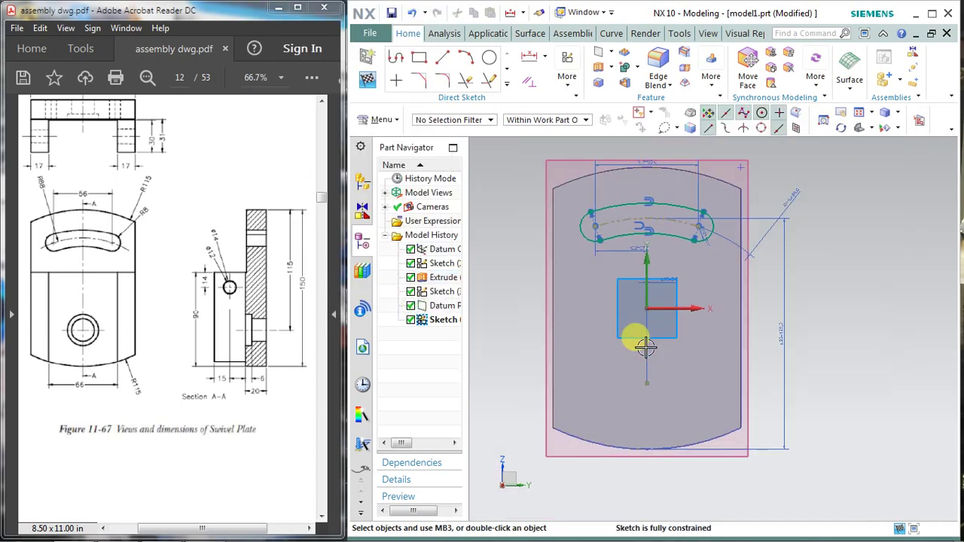
{"action": "left_click", "coordinate": [366, 81]}
Hide the plate outline sketch and the datum plane
{"action": "mouse_move", "coordinate": [856, 291]}
{"action": "middle_mouse_down"}
{"action": "mouse_move", "coordinate": [826, 299]}
{"action": "mouse_move", "coordinate": [770, 290]}
{"action": "middle_mouse_up"}
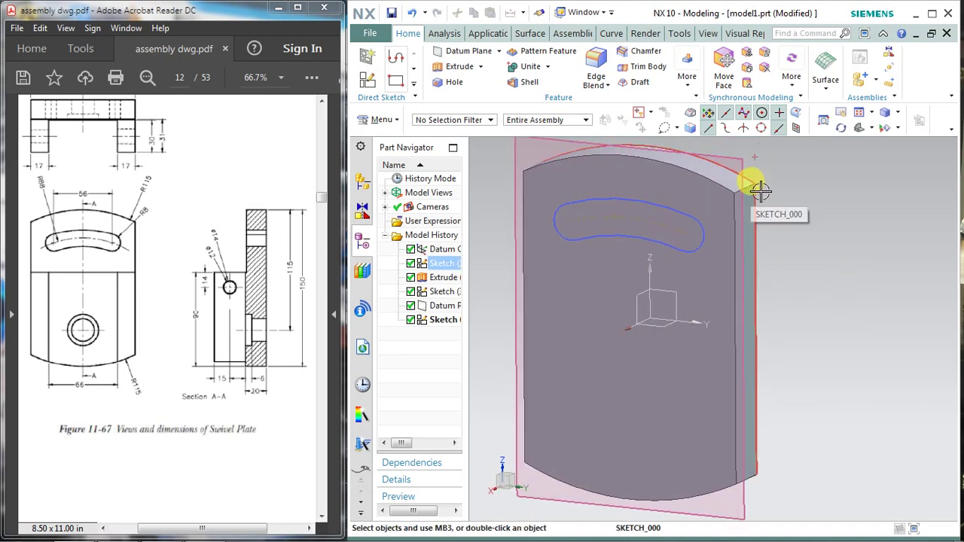
{"action": "left_click", "coordinate": [761, 191]}
{"action": "right_click", "coordinate": [761, 192]}
{"action": "left_click", "coordinate": [752, 164]}
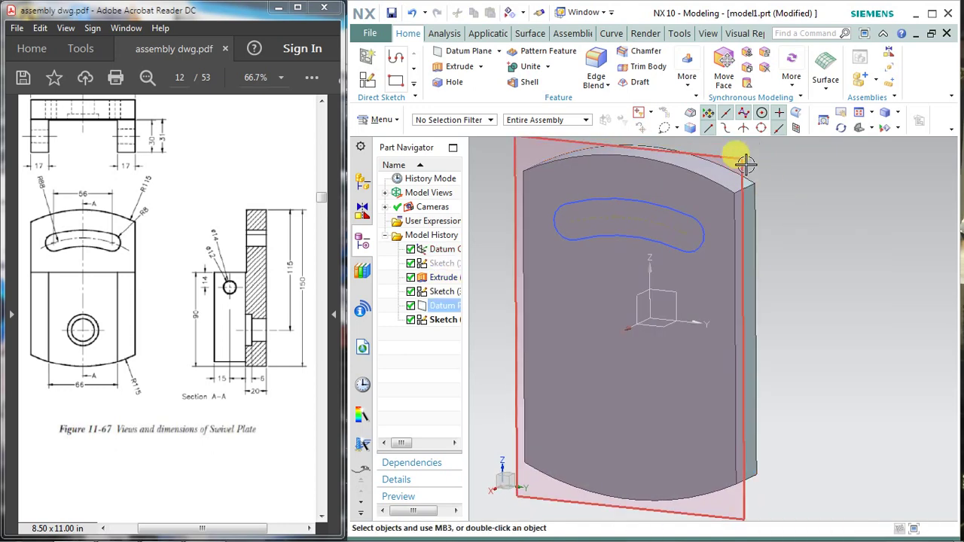
{"action": "right_click", "coordinate": [753, 165]}
{"action": "left_click", "coordinate": [770, 191]}
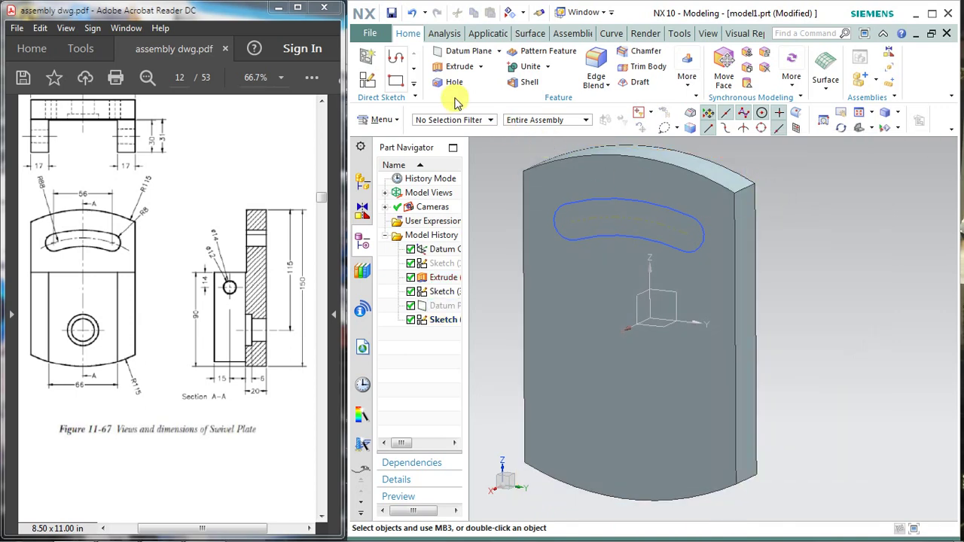
Extrude the slot sketch reversed 31 mm with Boolean Subtract to cut the slot
{"action": "left_click", "coordinate": [460, 70]}
{"action": "left_click", "coordinate": [578, 197]}
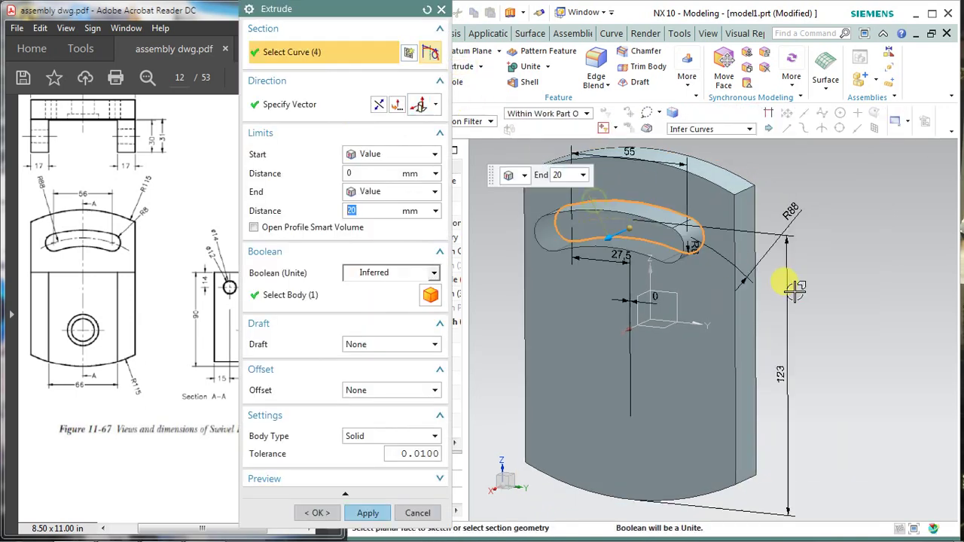
{"action": "left_click", "coordinate": [378, 104]}
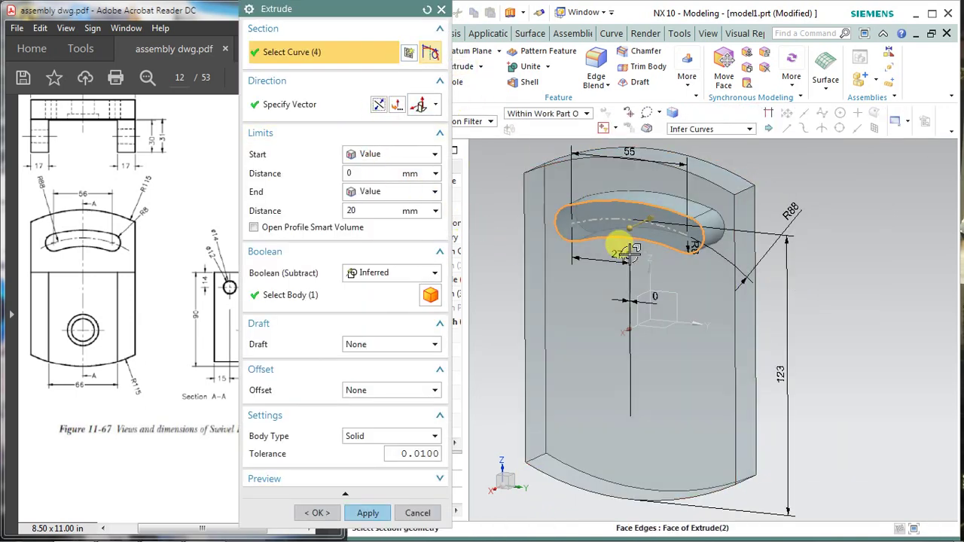
{"action": "mouse_move", "coordinate": [624, 239]}
{"action": "middle_mouse_down"}
{"action": "mouse_move", "coordinate": [600, 257]}
{"action": "mouse_move", "coordinate": [639, 217]}
{"action": "middle_mouse_up"}
{"action": "left_click_drag", "start_coordinate": [667, 208], "coordinate": [555, 276]}
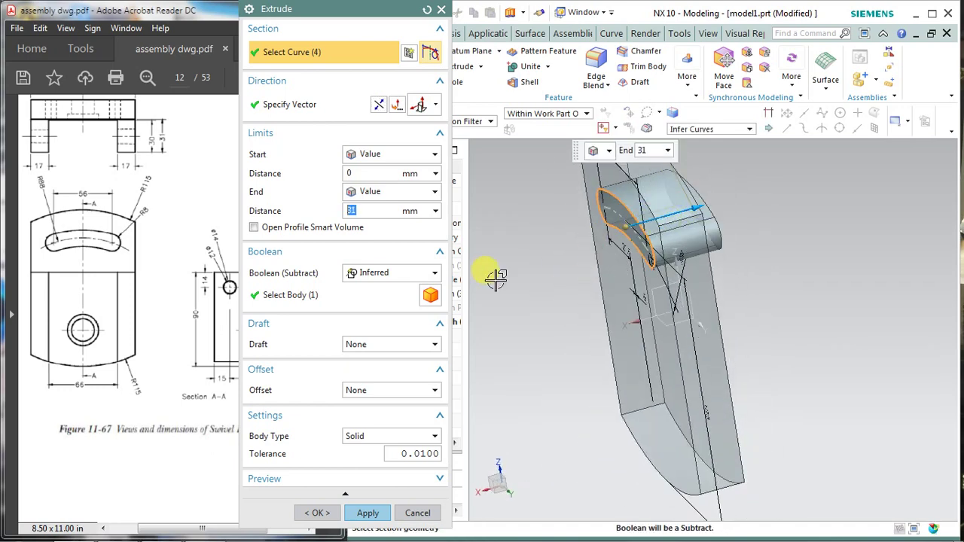
{"action": "left_click", "coordinate": [403, 272]}
{"action": "left_click", "coordinate": [374, 317]}
{"action": "left_click", "coordinate": [368, 512]}
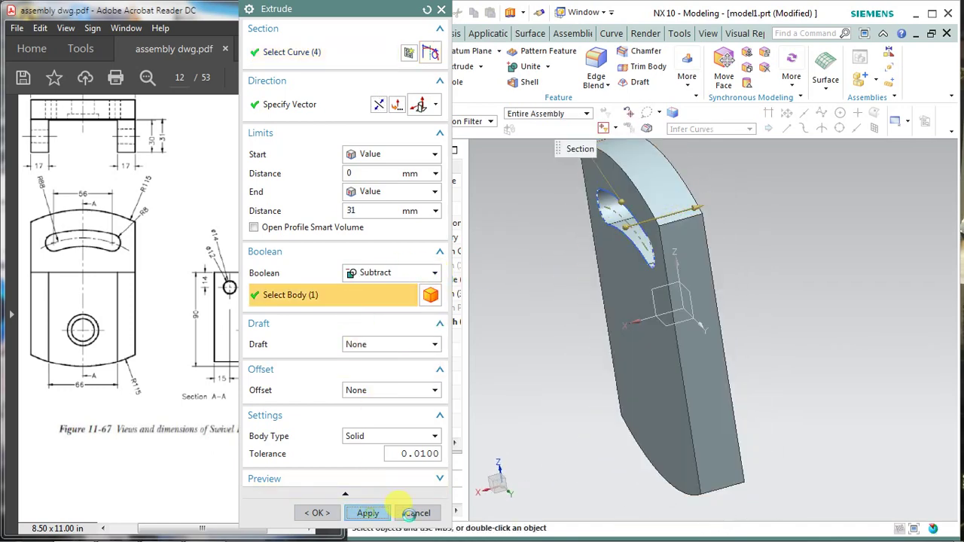
{"action": "left_click", "coordinate": [417, 512]}
Hide the slot sketch
{"action": "middle_click_drag", "start_coordinate": [497, 444], "coordinate": [613, 198]}
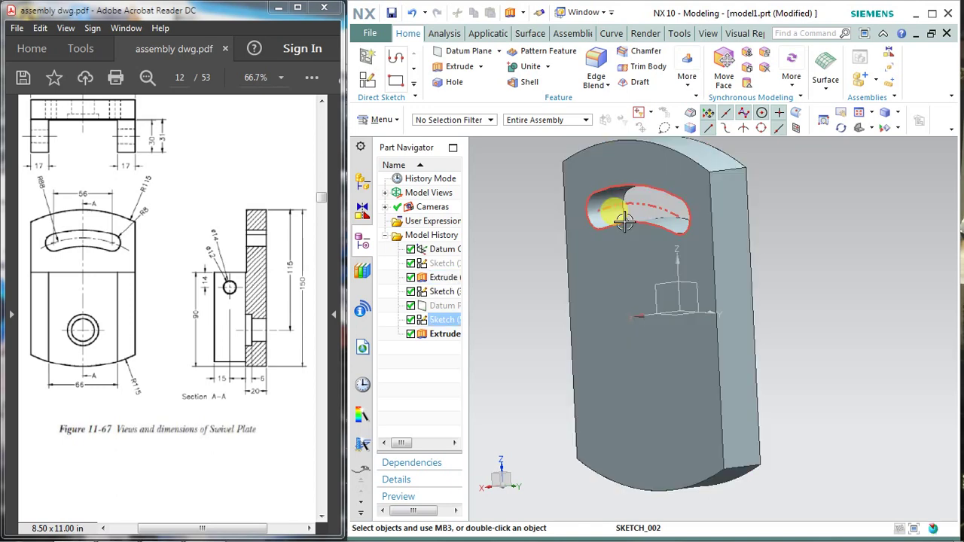
{"action": "right_click", "coordinate": [613, 200]}
{"action": "left_click", "coordinate": [650, 205]}
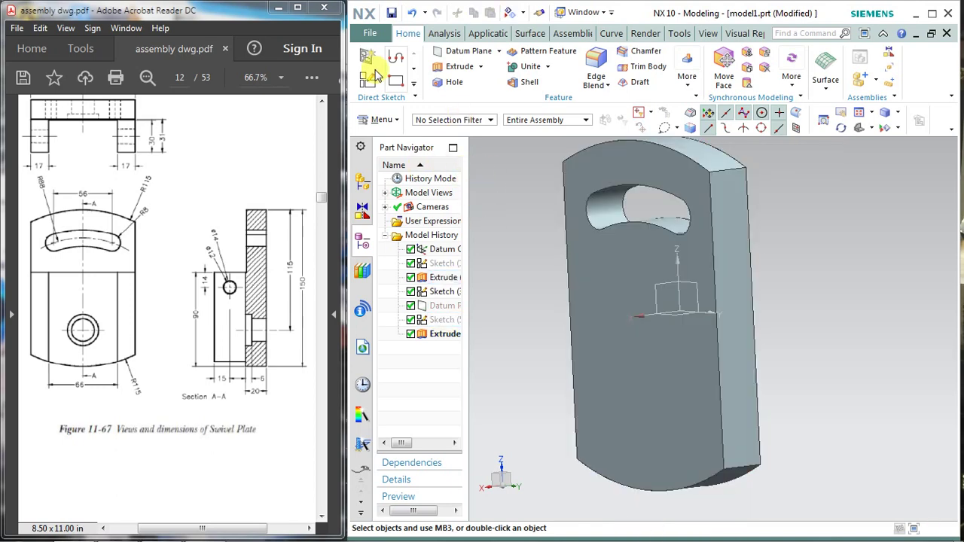
Sketch on the plate's front face and project its left edge and bottom arc into it
{"action": "left_click", "coordinate": [641, 357]}
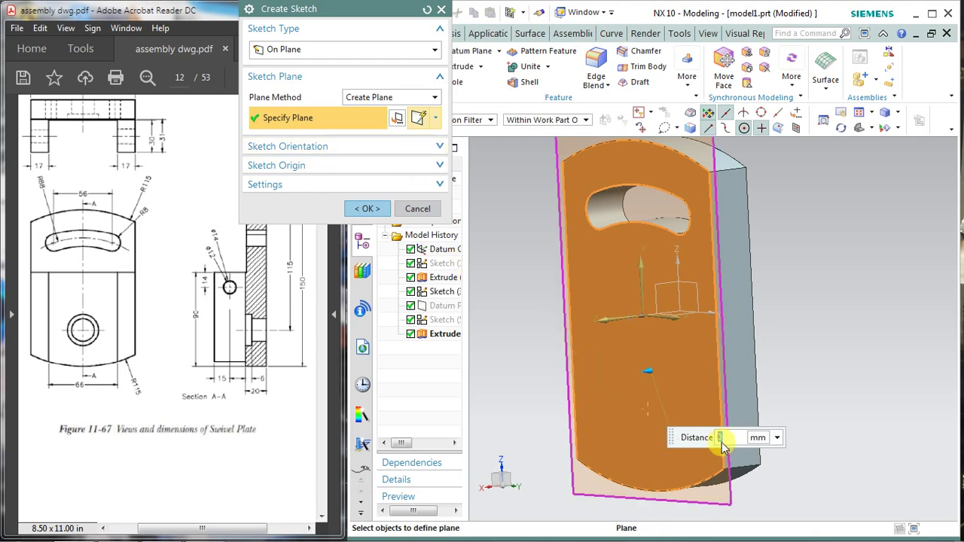
{"action": "left_click", "coordinate": [369, 210]}
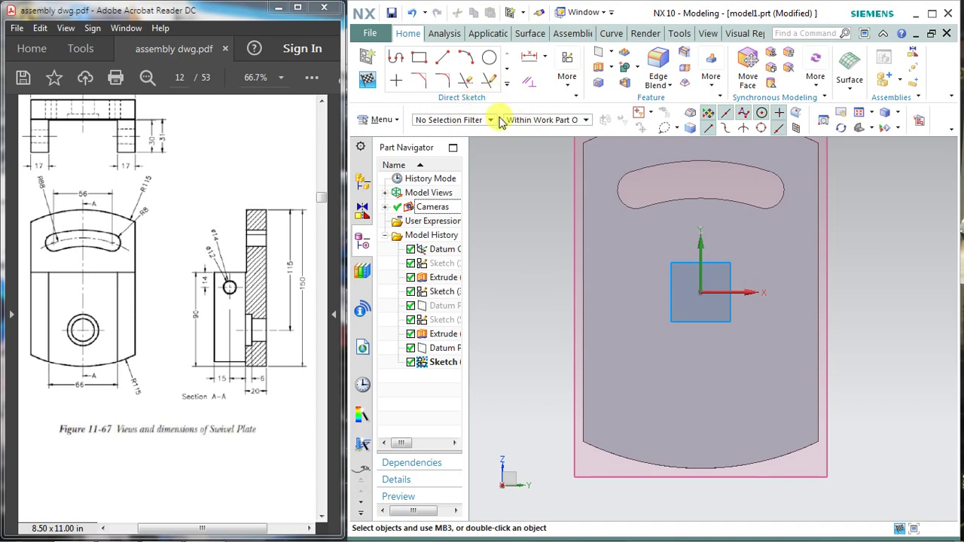
{"action": "left_click", "coordinate": [510, 85]}
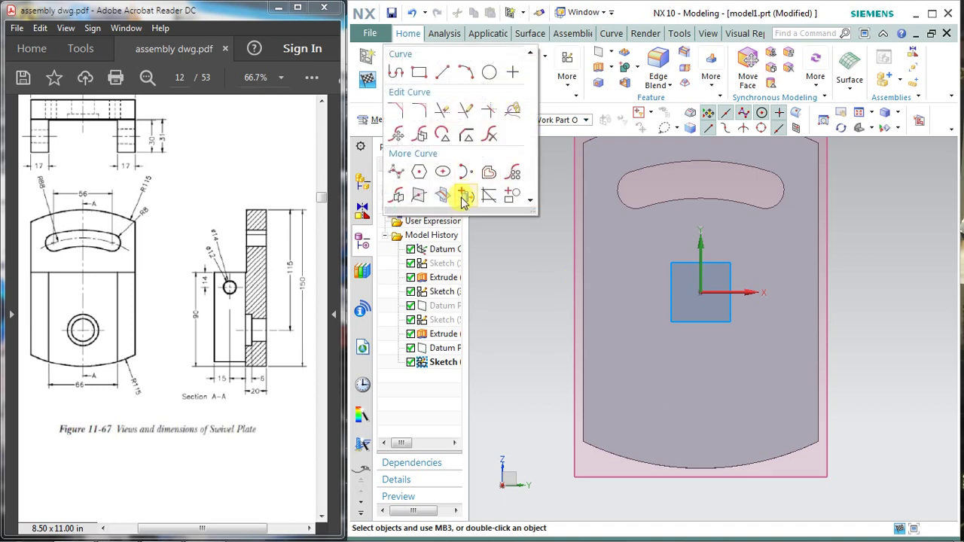
{"action": "left_click", "coordinate": [467, 197]}
{"action": "left_click", "coordinate": [583, 333]}
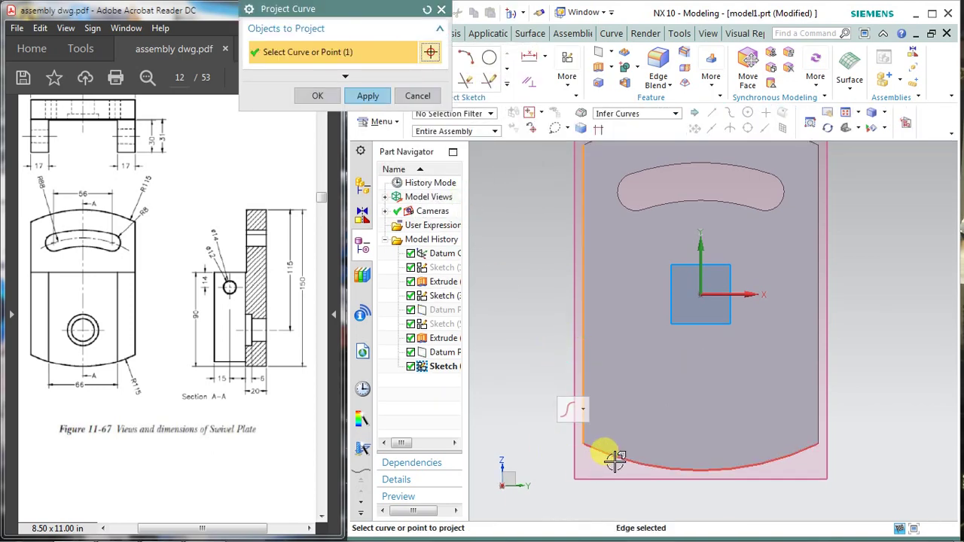
{"action": "left_click", "coordinate": [615, 461]}
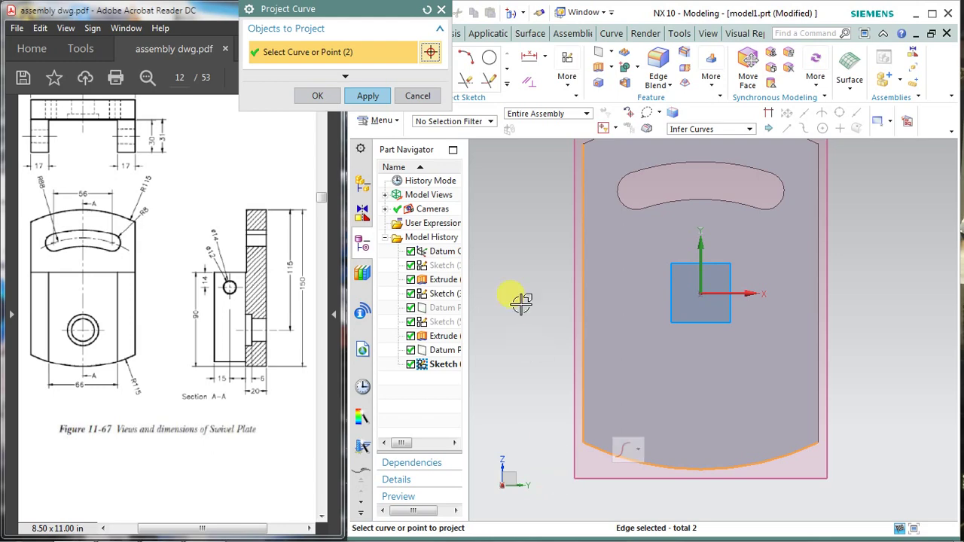
{"action": "left_click", "coordinate": [368, 96]}
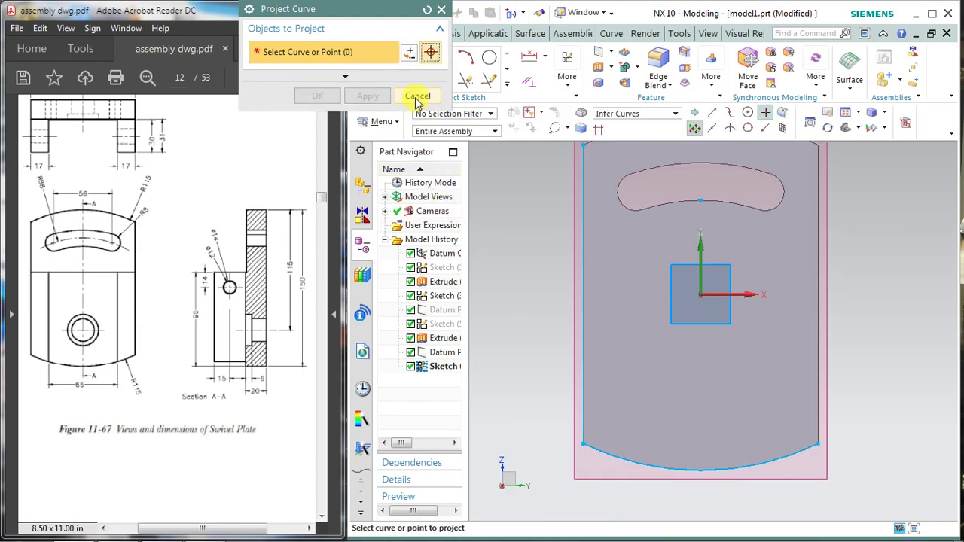
{"action": "left_click", "coordinate": [419, 96]}
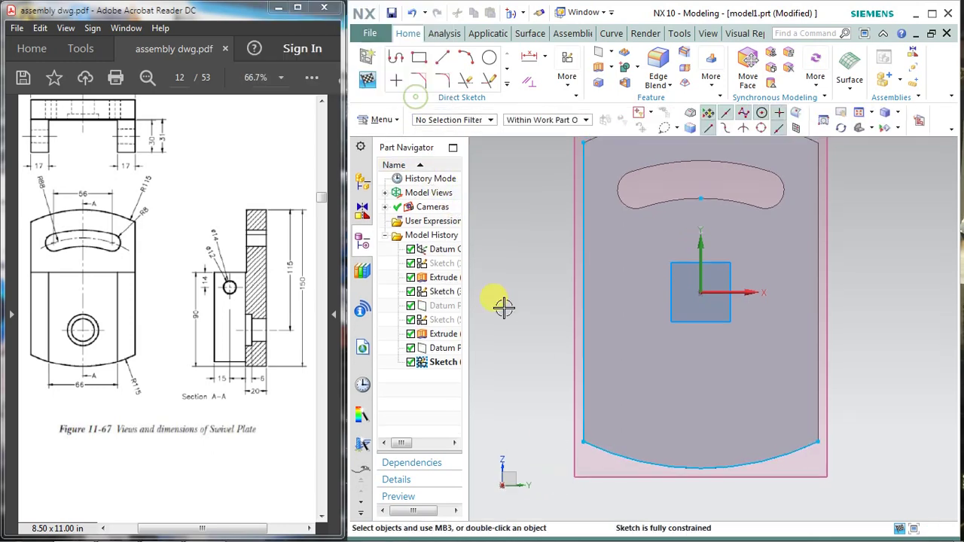
Draw a horizontal line across the plate and a vertical line down past the bottom arc
{"action": "left_click", "coordinate": [443, 59]}
{"action": "left_click", "coordinate": [566, 275]}
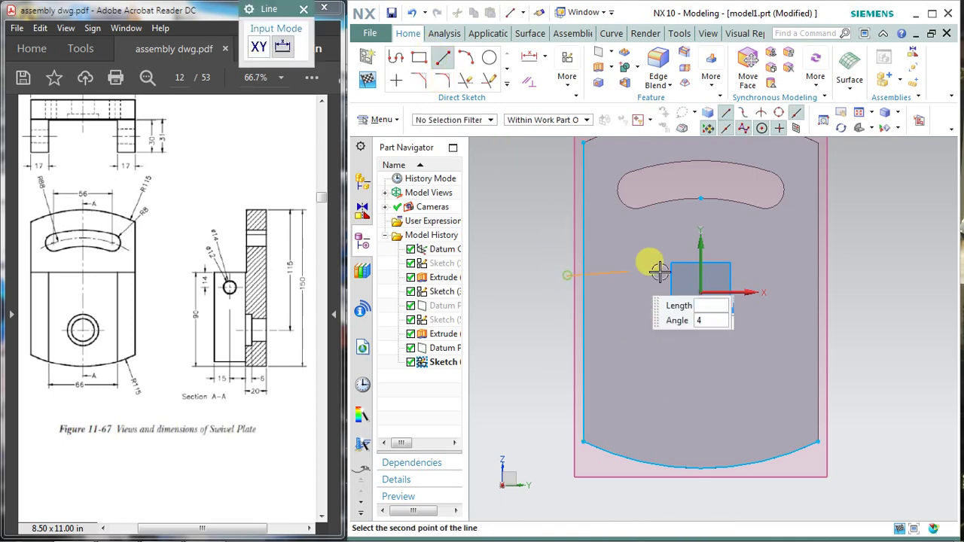
{"action": "left_click", "coordinate": [567, 75]}
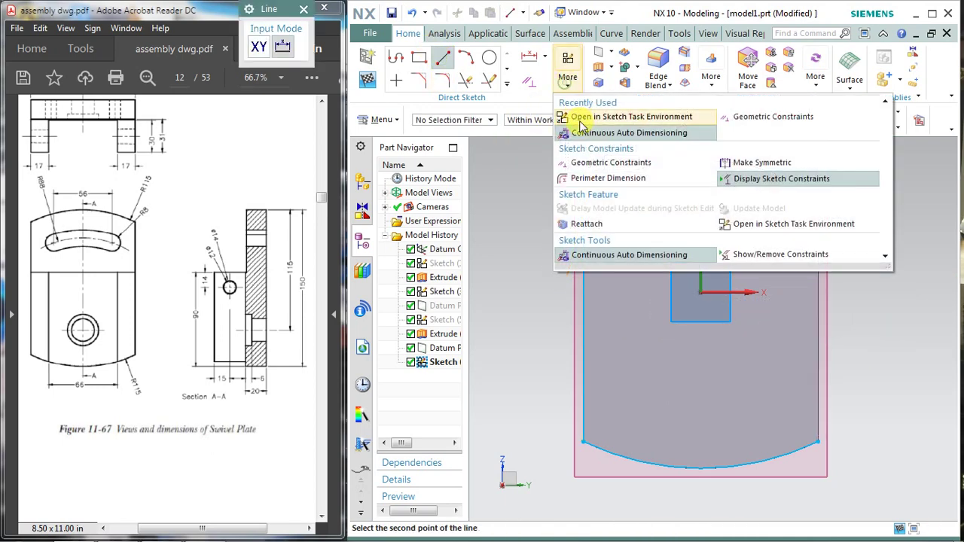
{"action": "left_click", "coordinate": [846, 276]}
{"action": "key", "text": "Escape"}
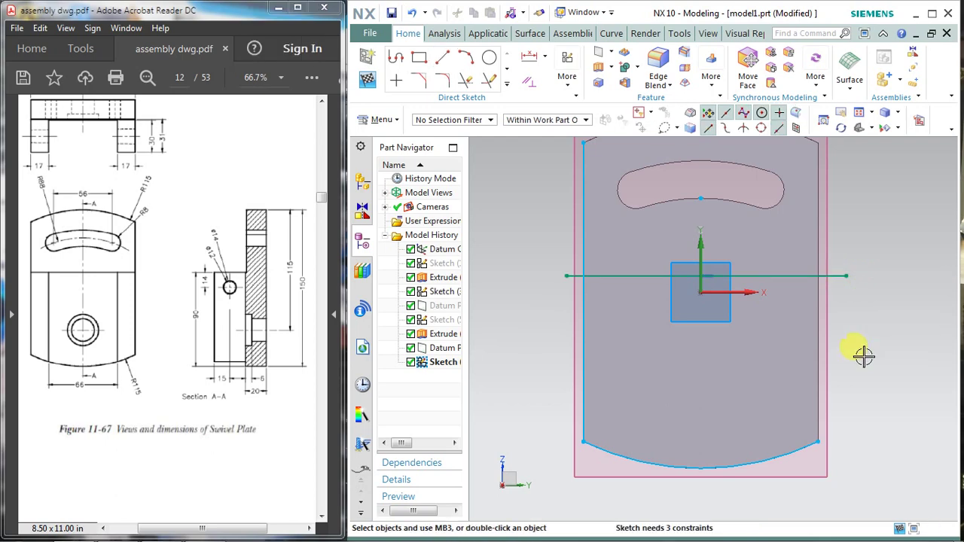
{"action": "left_click", "coordinate": [395, 57]}
{"action": "left_click", "coordinate": [630, 275]}
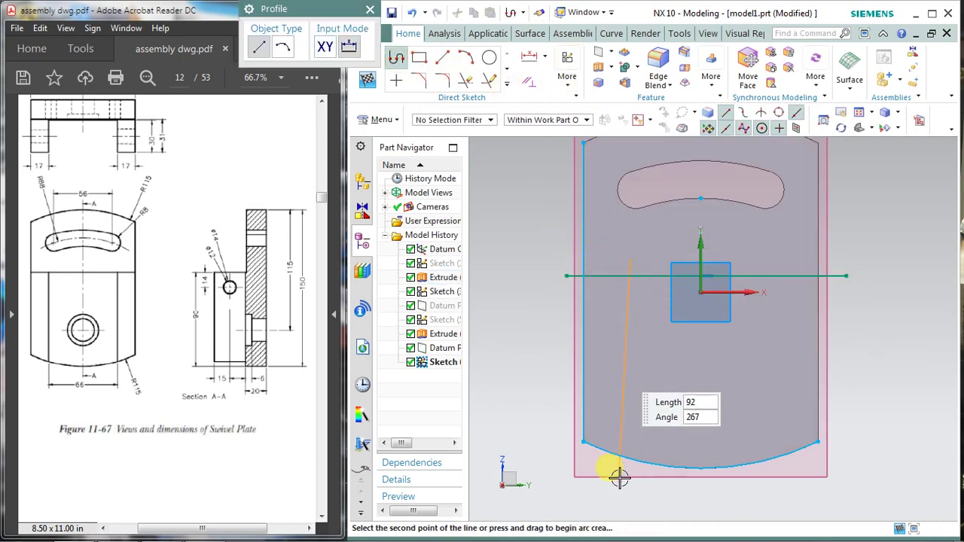
{"action": "left_click", "coordinate": [632, 482]}
{"action": "key", "text": "Escape"}
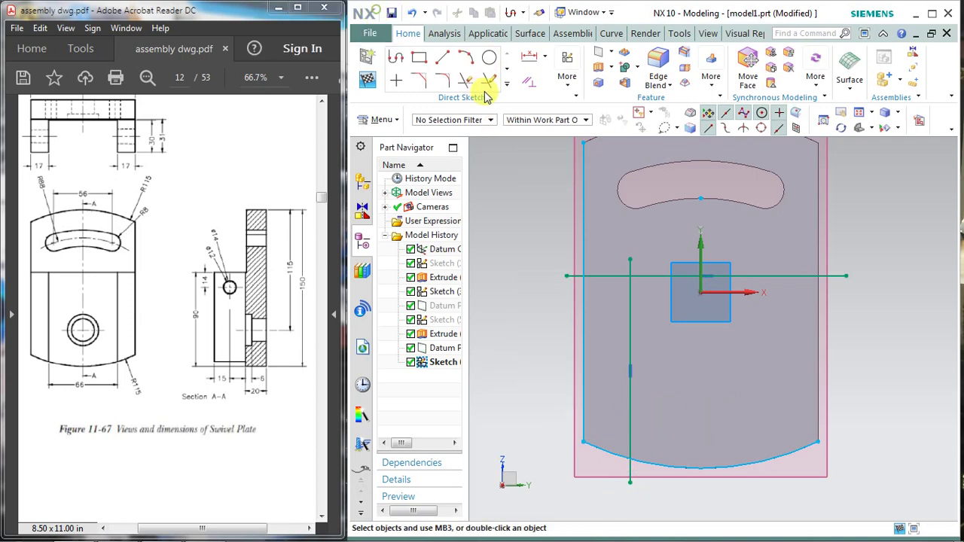
Quick Trim the excess horizontal line and bottom arc to close the lower-left region
{"action": "left_click", "coordinate": [644, 275]}
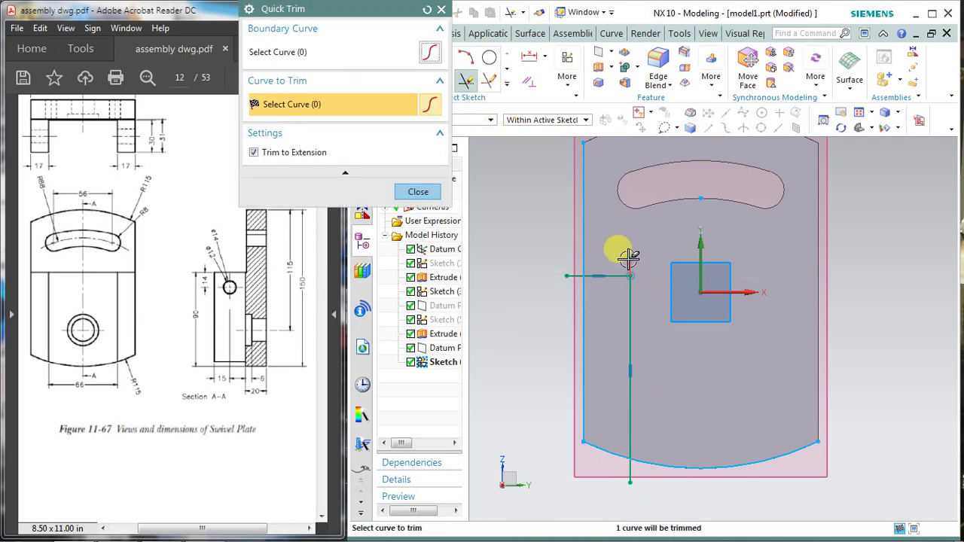
{"action": "left_click", "coordinate": [644, 462]}
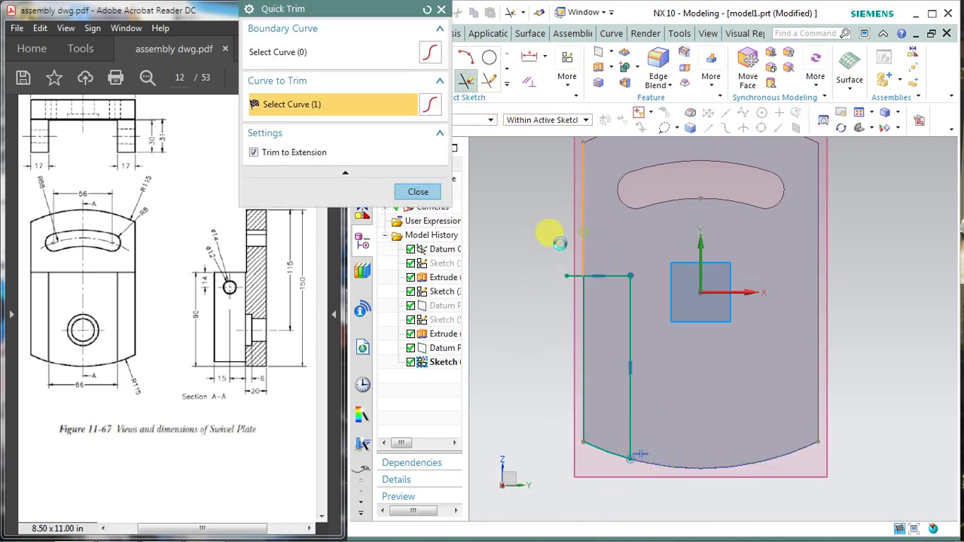
{"action": "left_click", "coordinate": [556, 276]}
{"action": "left_click", "coordinate": [418, 191]}
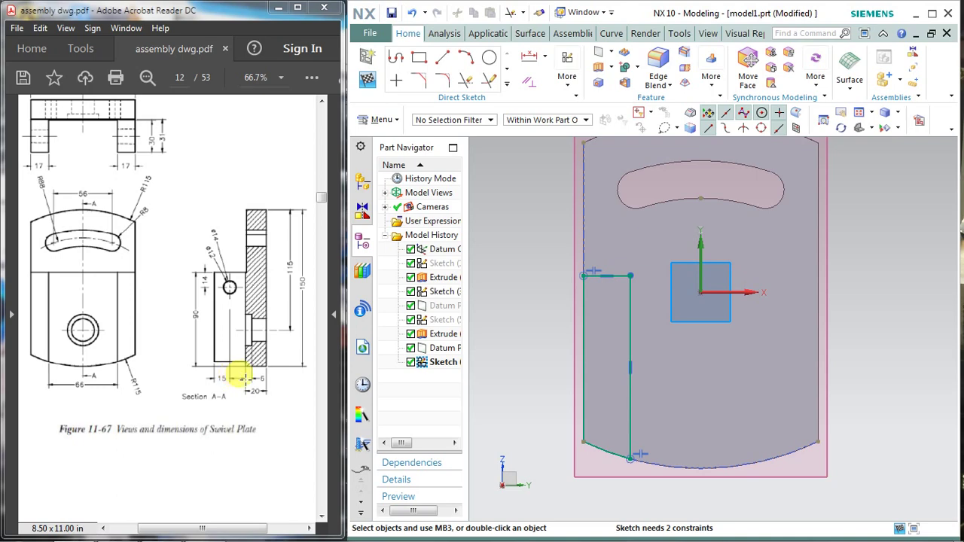
Dimension the rectangle height from the horizontal line to the bottom arc as 90
{"action": "left_click", "coordinate": [545, 59]}
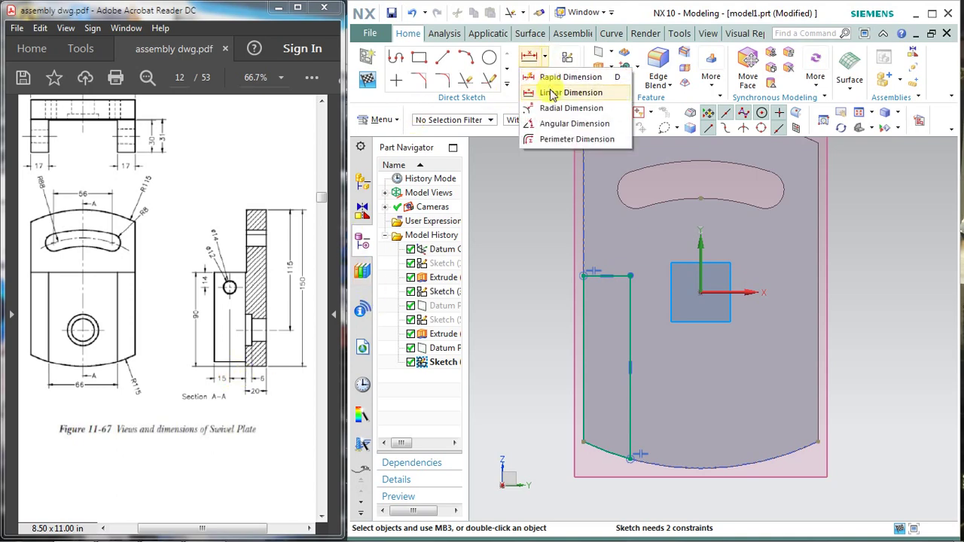
{"action": "left_click", "coordinate": [549, 89]}
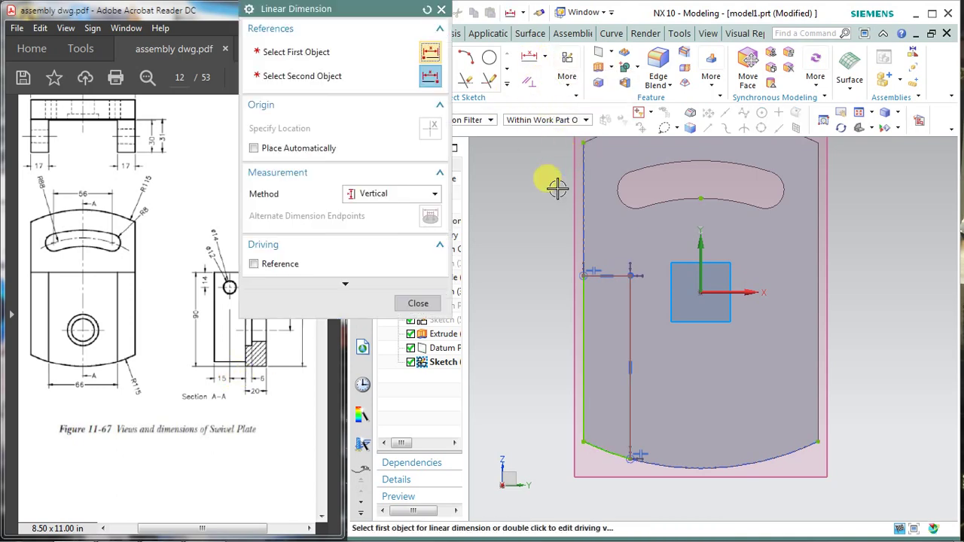
{"action": "left_click", "coordinate": [617, 274]}
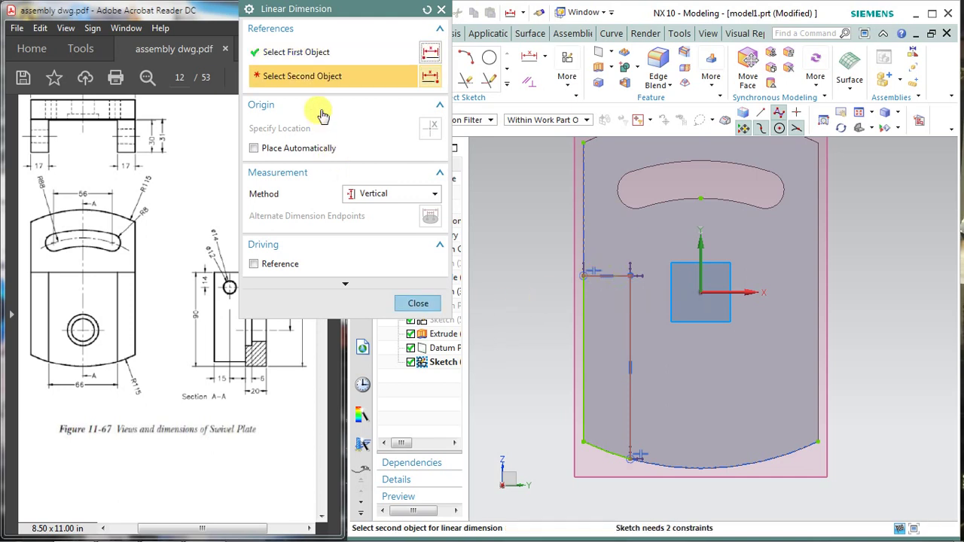
{"action": "left_click", "coordinate": [691, 469]}
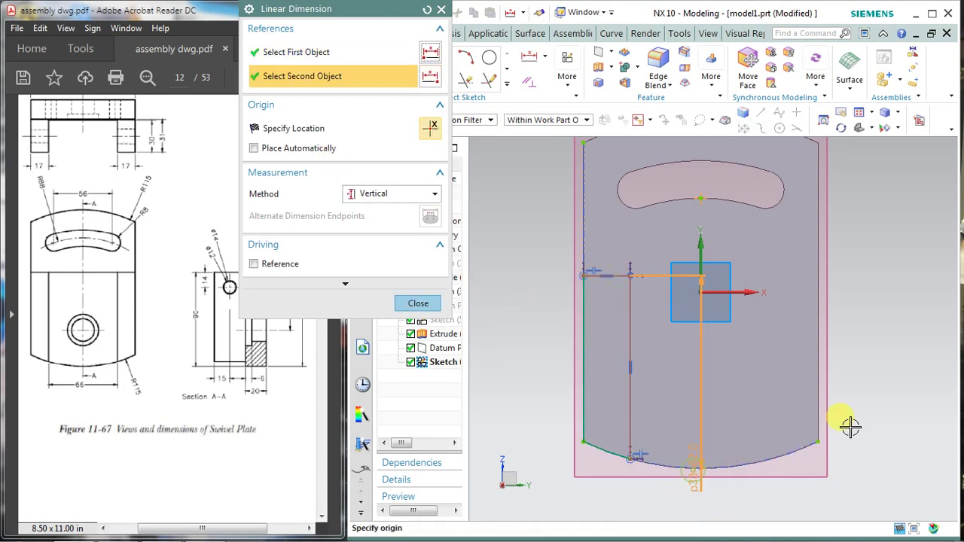
{"action": "left_click", "coordinate": [543, 385]}
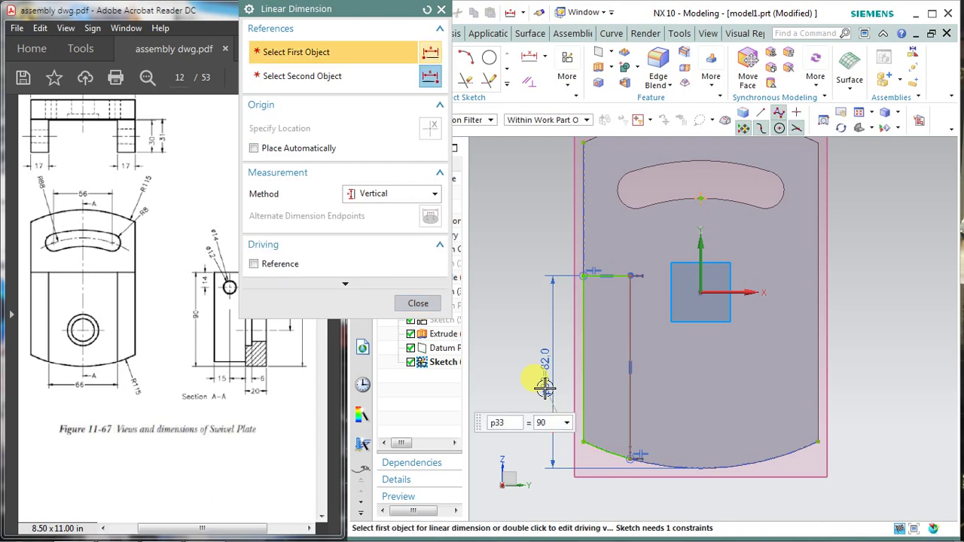
{"action": "type", "text": "90"}
{"action": "key", "text": "Return"}
{"action": "left_click", "coordinate": [434, 304]}
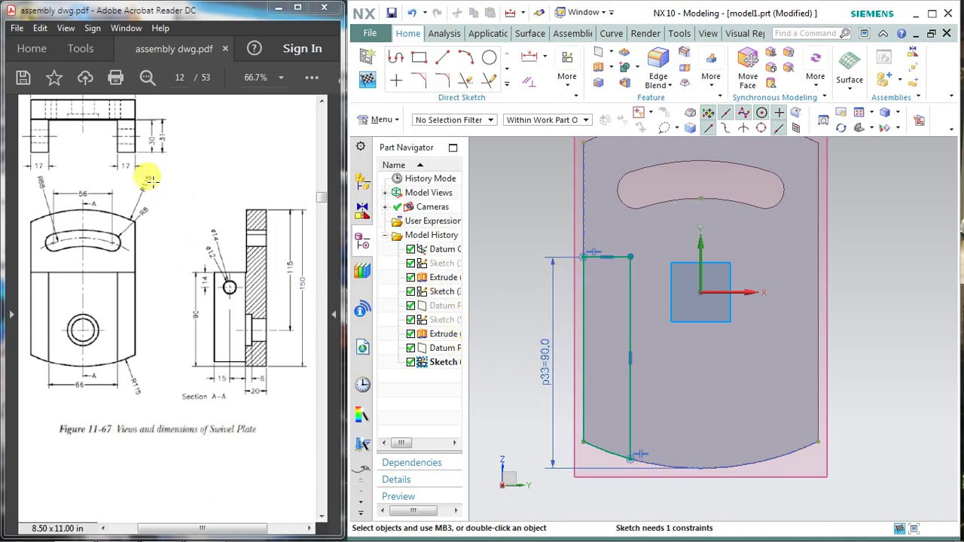
Add an inferred width dimension of 17 across the short top line and finish the sketch
{"action": "left_click", "coordinate": [544, 57]}
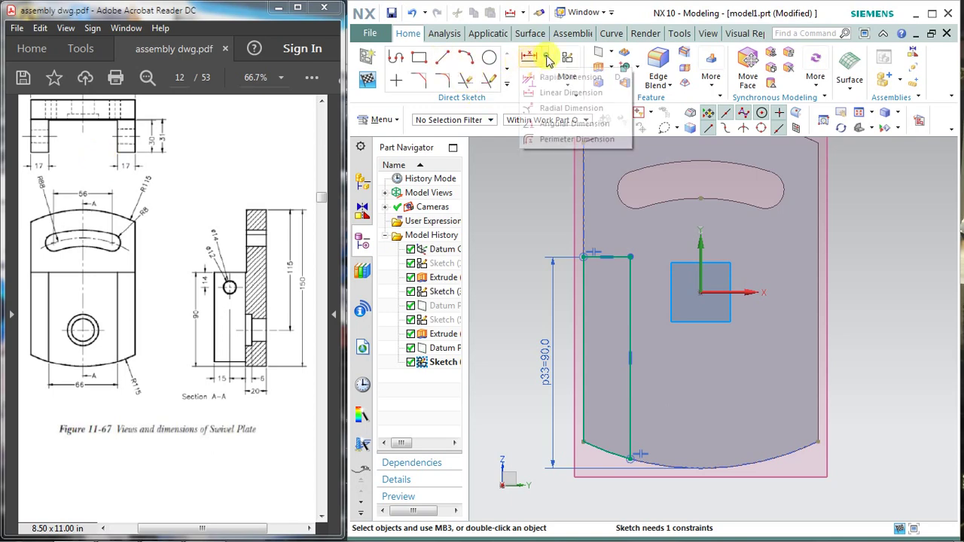
{"action": "left_click", "coordinate": [549, 93]}
{"action": "left_click", "coordinate": [399, 194]}
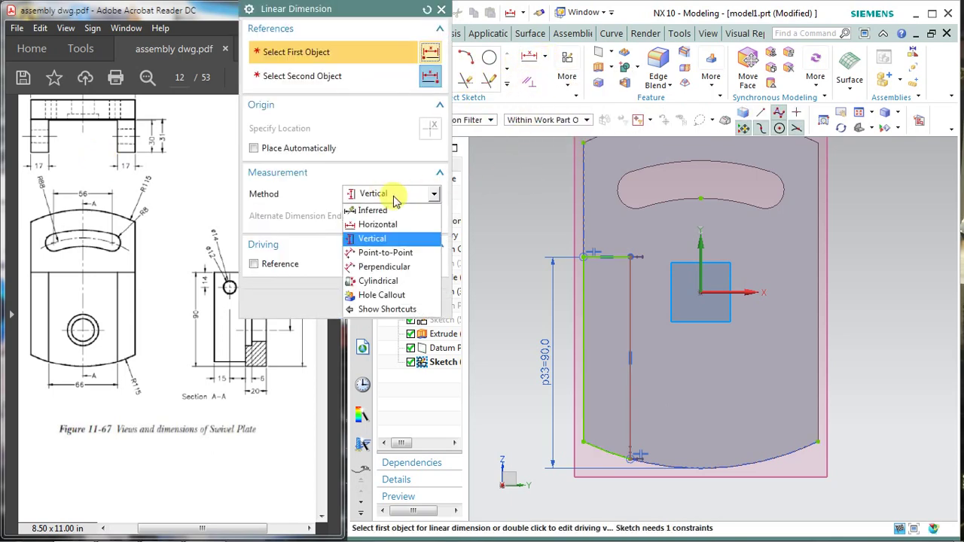
{"action": "left_click", "coordinate": [380, 209]}
{"action": "left_click", "coordinate": [612, 256]}
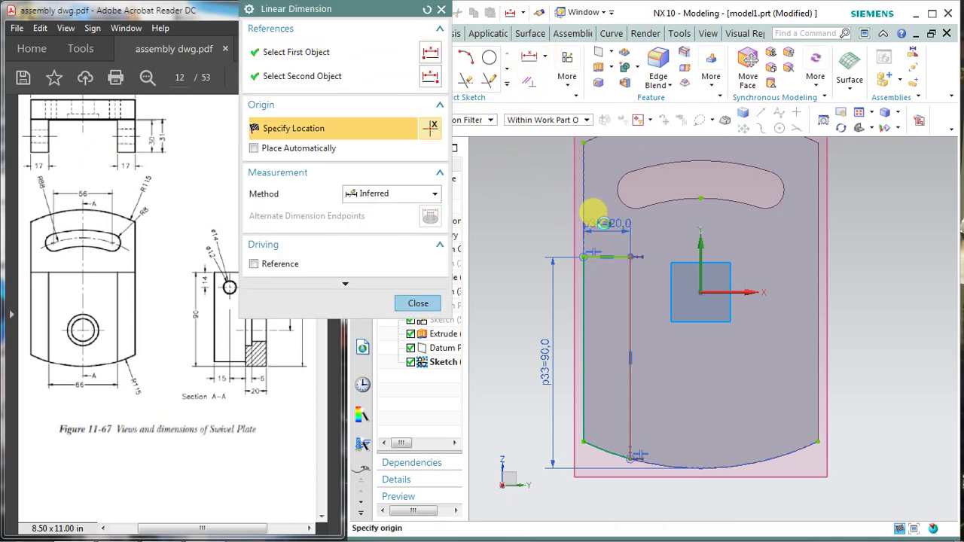
{"action": "left_click", "coordinate": [604, 222]}
{"action": "type", "text": "17"}
{"action": "key", "text": "Return"}
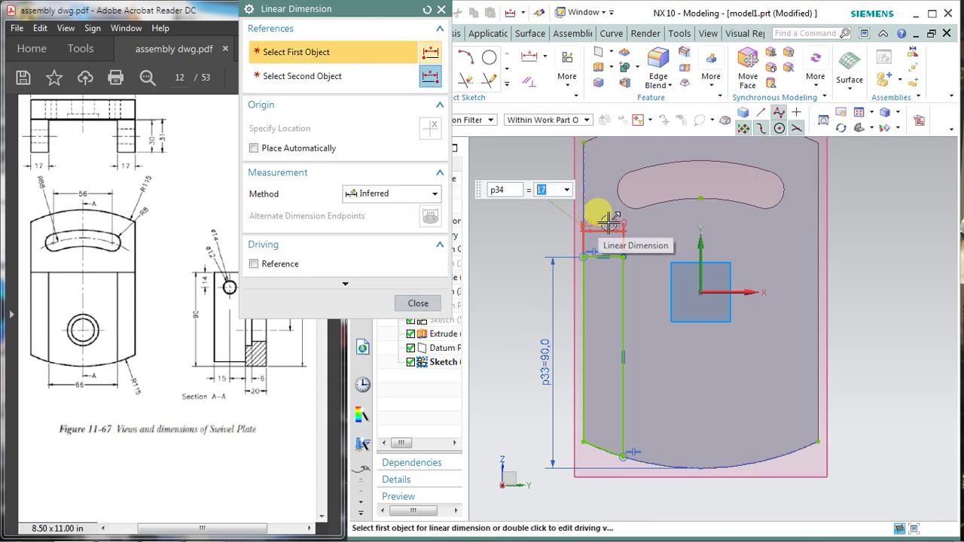
{"action": "left_click", "coordinate": [417, 302]}
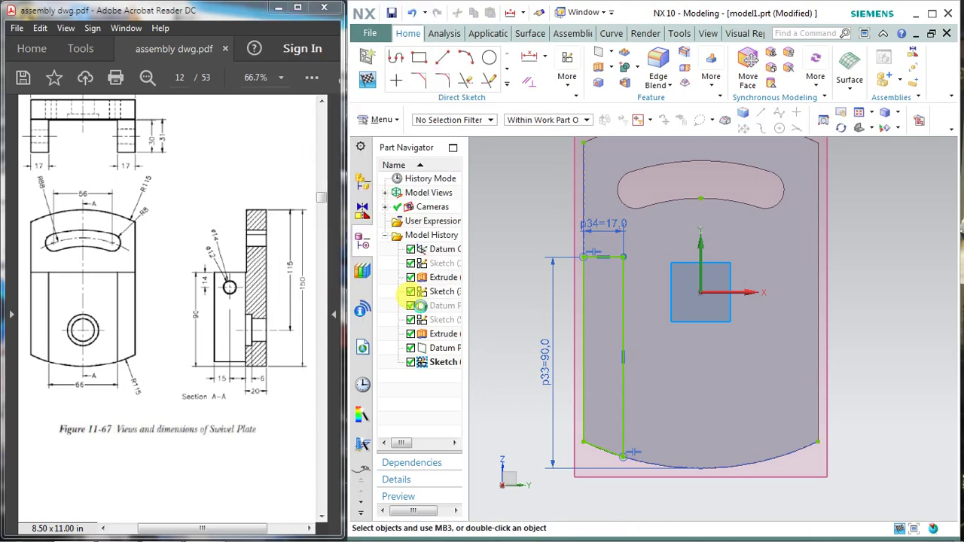
{"action": "left_click", "coordinate": [366, 79]}
{"action": "middle_click_drag", "start_coordinate": [701, 334], "coordinate": [554, 350]}
Extrude the rectangle sketch 31 mm and unite it with the plate
{"action": "left_click", "coordinate": [554, 350]}
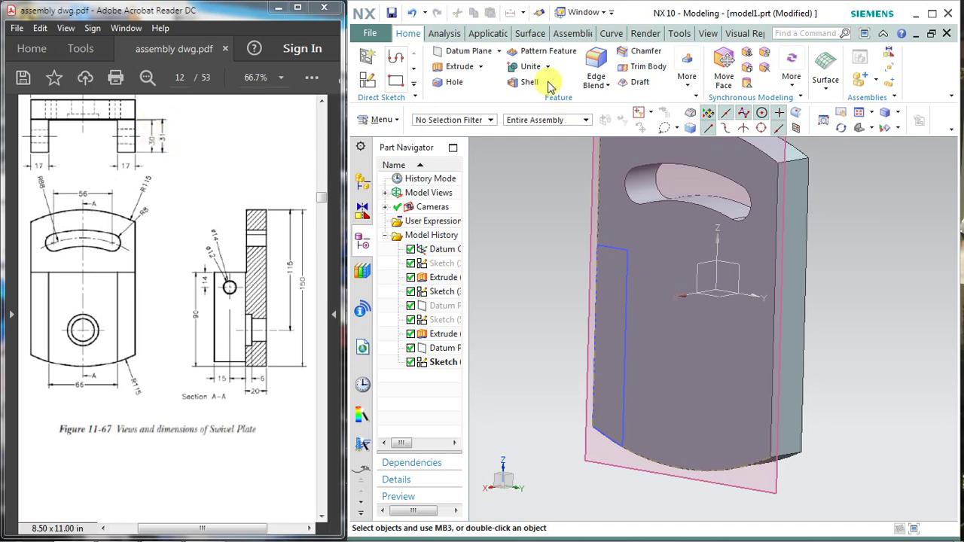
{"action": "left_click", "coordinate": [459, 66]}
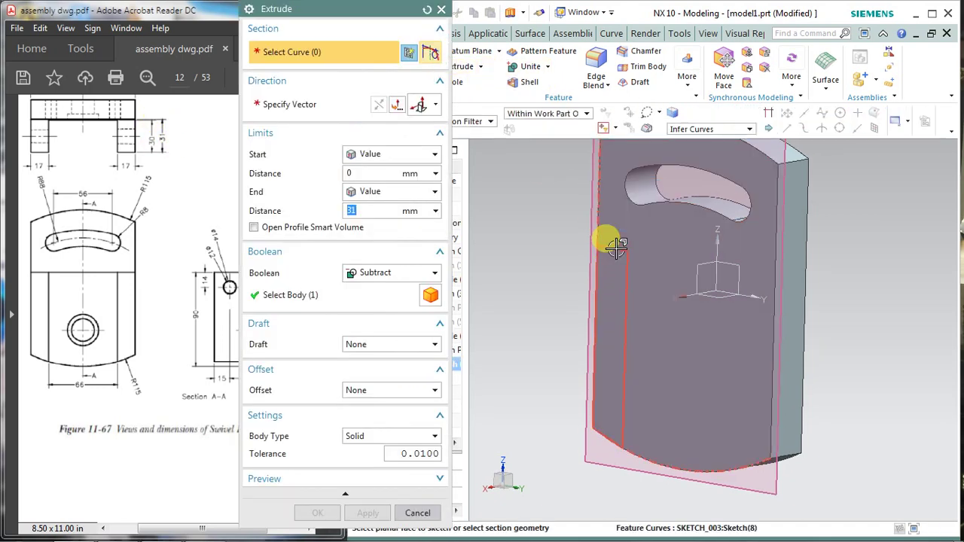
{"action": "left_click", "coordinate": [616, 247]}
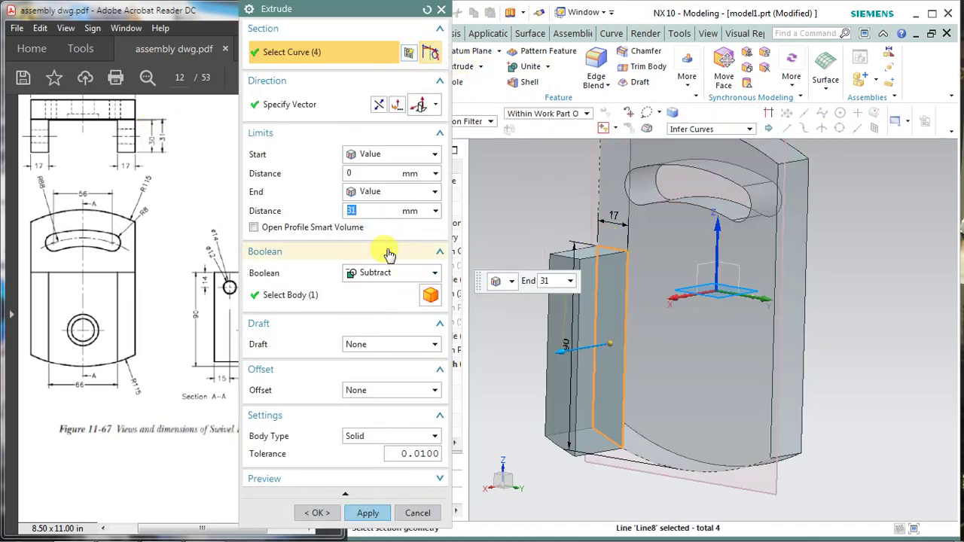
{"action": "left_click", "coordinate": [391, 273]}
{"action": "left_click", "coordinate": [369, 301]}
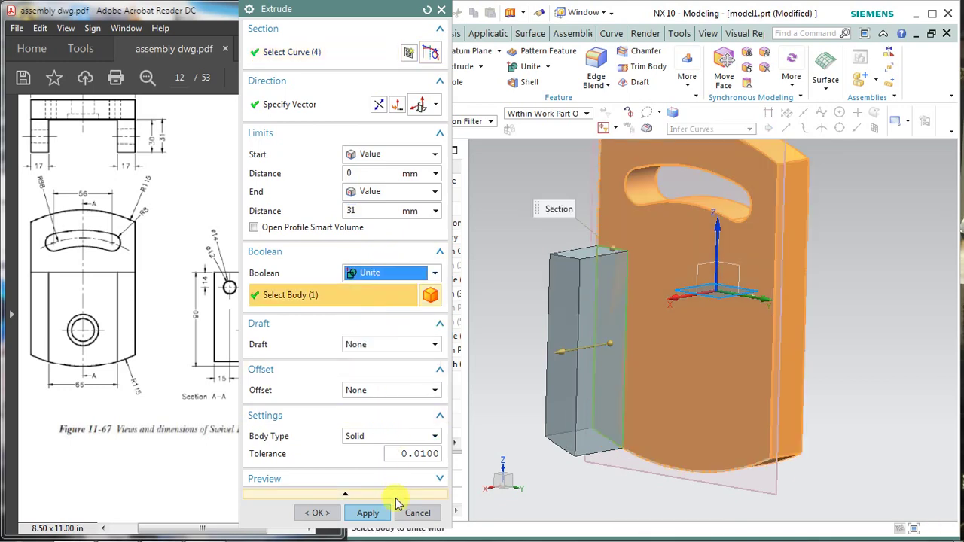
{"action": "left_click", "coordinate": [367, 512]}
{"action": "left_click", "coordinate": [417, 513]}
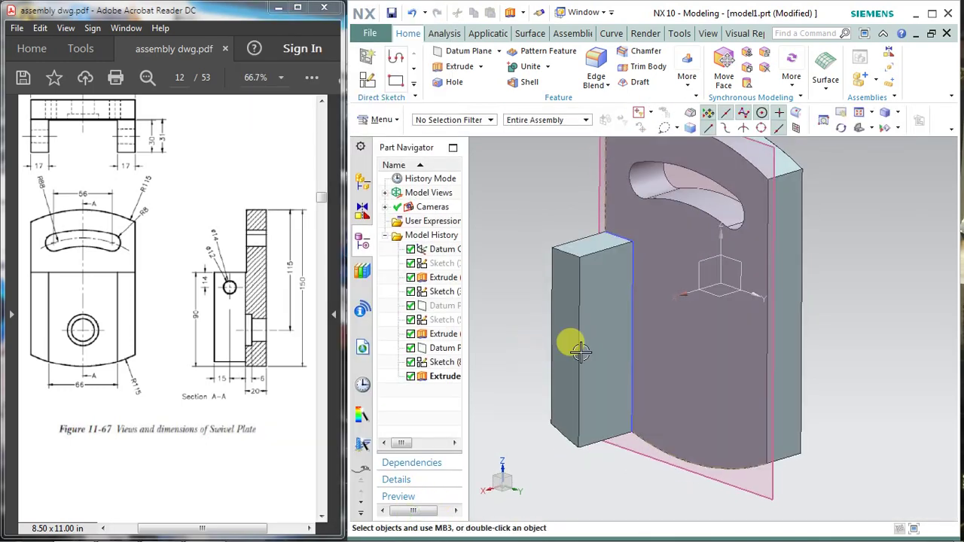
Hide the datum plane
{"action": "right_click", "coordinate": [628, 301]}
{"action": "left_click", "coordinate": [672, 282]}
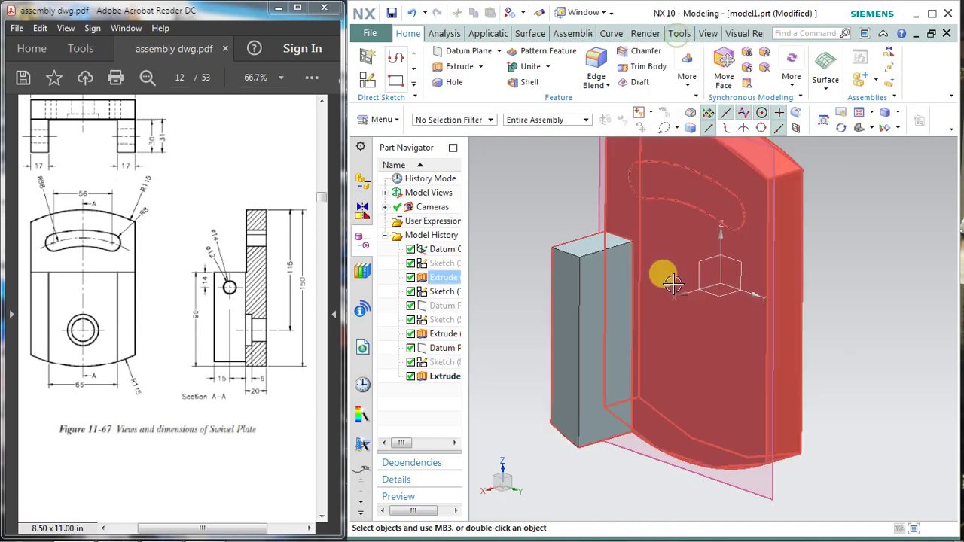
{"action": "middle_click_drag", "start_coordinate": [673, 282], "coordinate": [732, 300]}
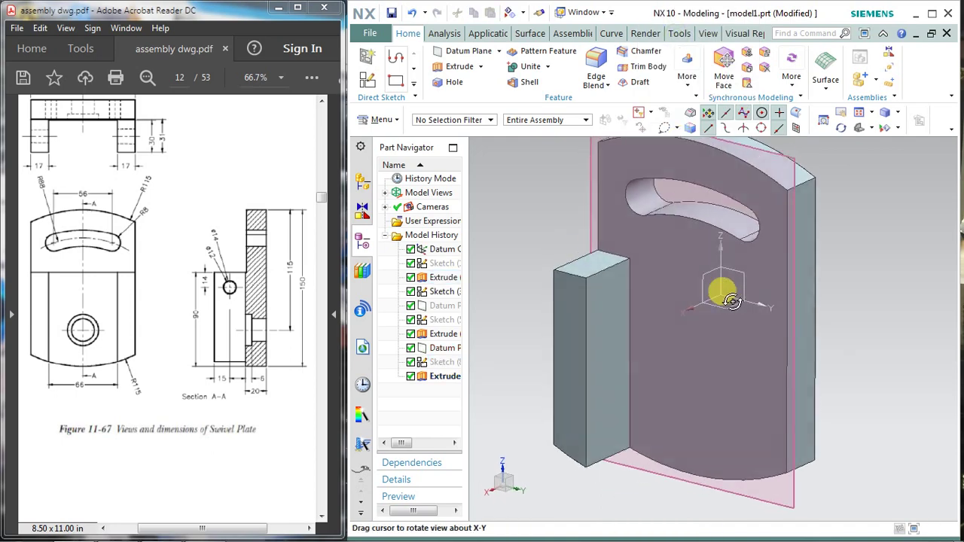
{"action": "right_click", "coordinate": [789, 167]}
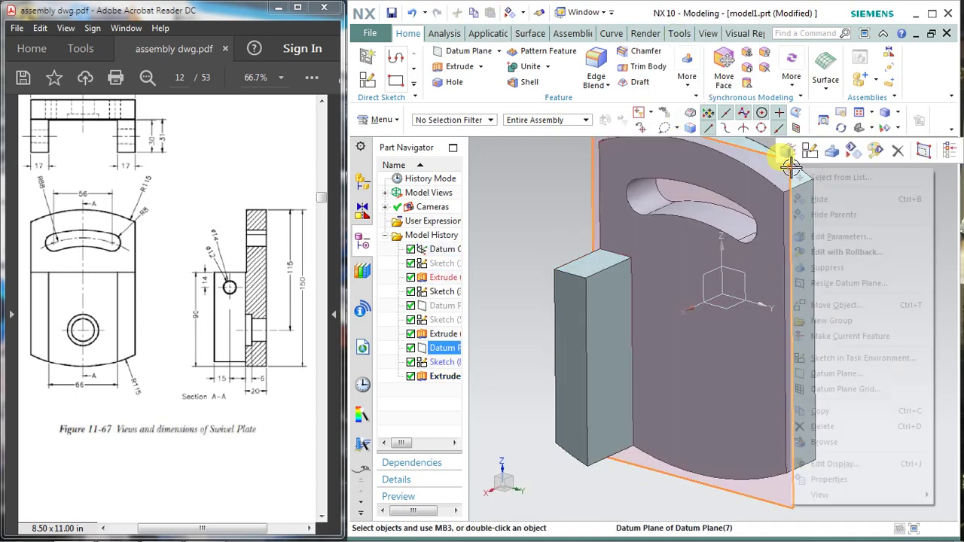
{"action": "left_click", "coordinate": [816, 199]}
{"action": "mouse_move", "coordinate": [813, 189]}
{"action": "middle_mouse_down"}
{"action": "mouse_move", "coordinate": [775, 230]}
{"action": "mouse_move", "coordinate": [753, 222]}
{"action": "middle_mouse_up"}
Select the new side block and look through the Insert menu's surface commands
{"action": "left_click", "coordinate": [615, 311]}
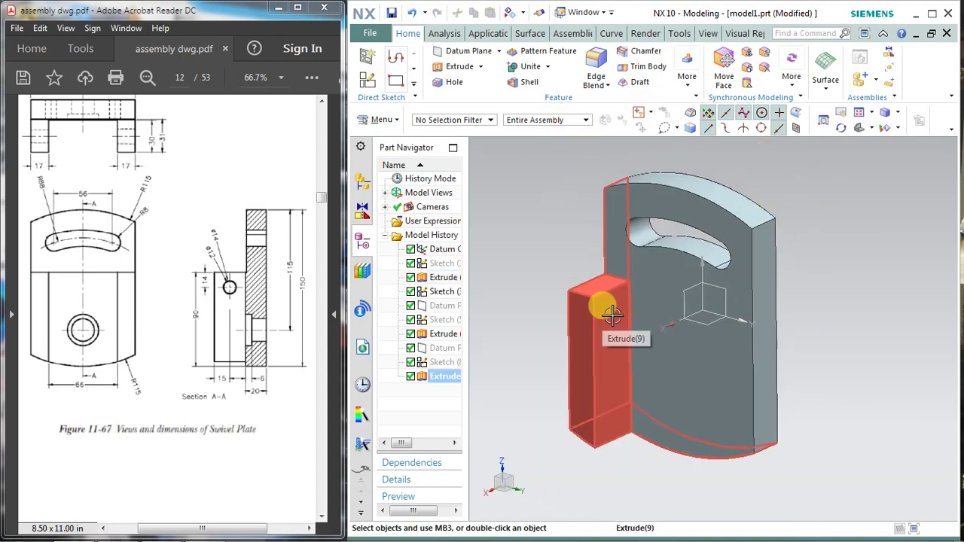
{"action": "left_click", "coordinate": [587, 301]}
{"action": "left_click", "coordinate": [382, 120]}
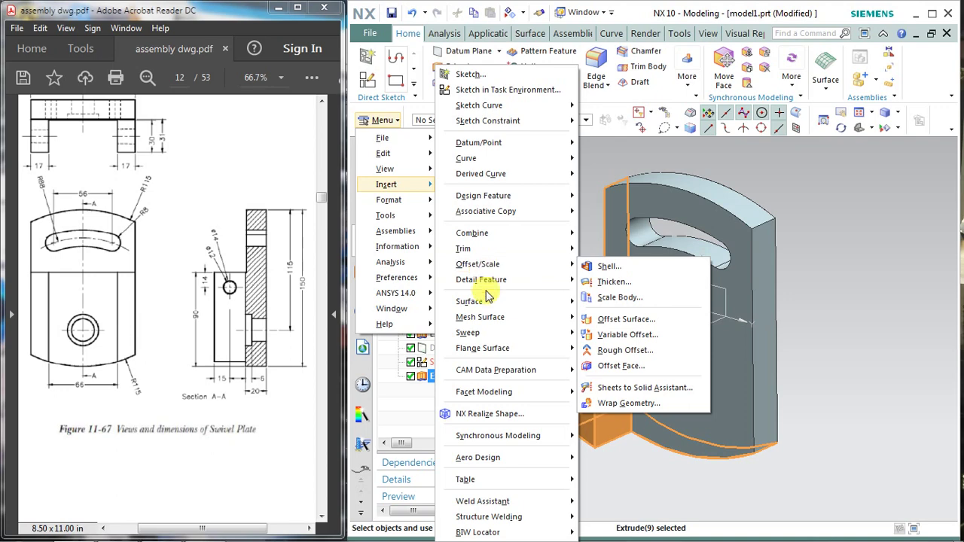
{"action": "mouse_move", "coordinate": [469, 301]}
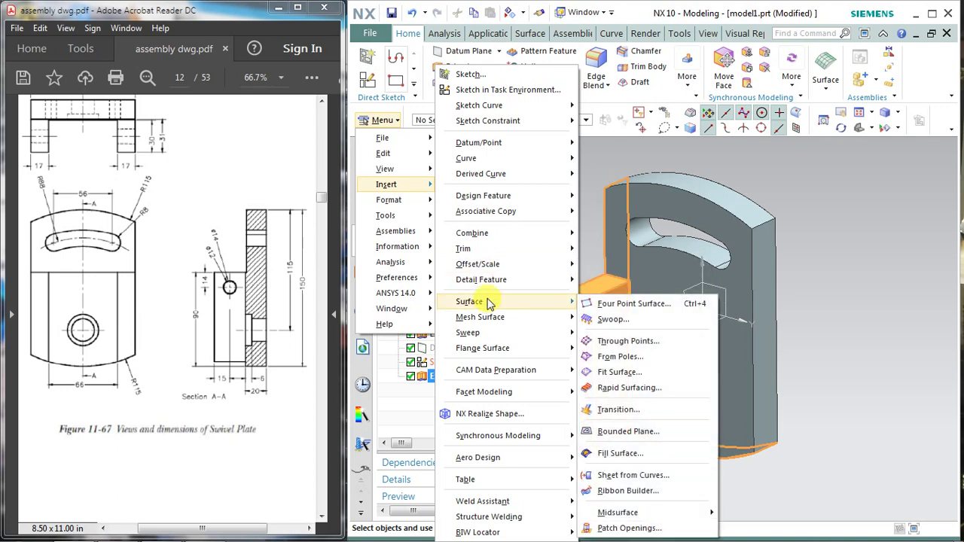
{"action": "left_click", "coordinate": [850, 198]}
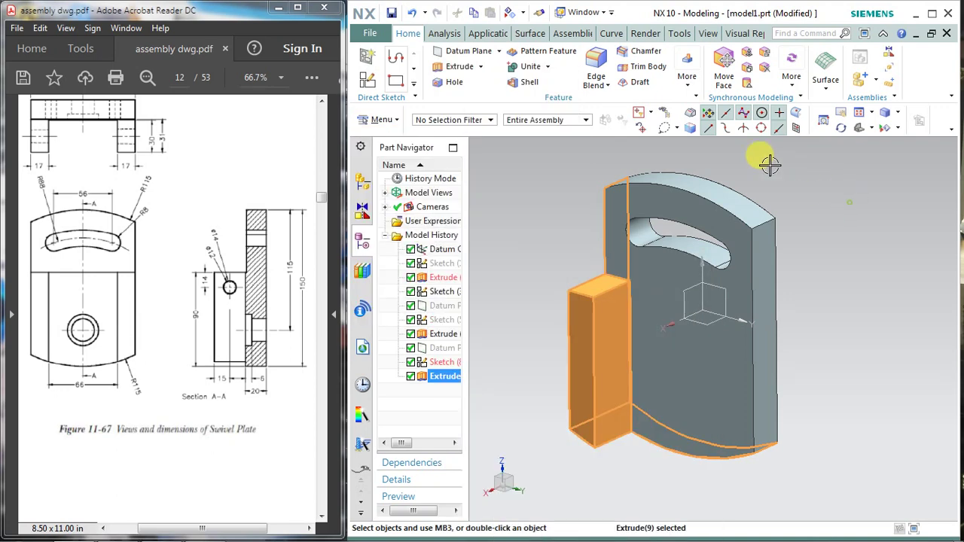
Mirror the side block extrude about the central XZ datum plane to the plate's opposite side
{"action": "left_click", "coordinate": [697, 87]}
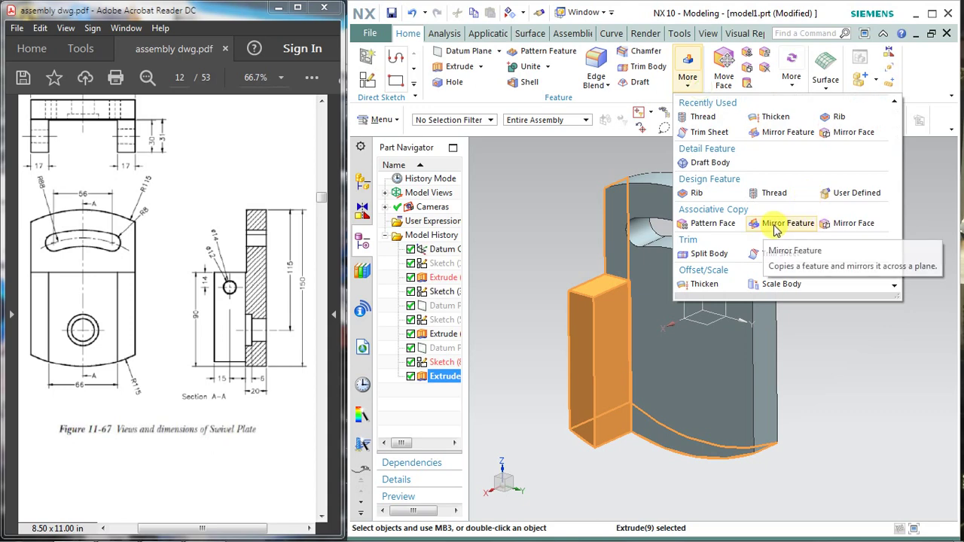
{"action": "left_click", "coordinate": [783, 223]}
{"action": "left_click", "coordinate": [320, 128]}
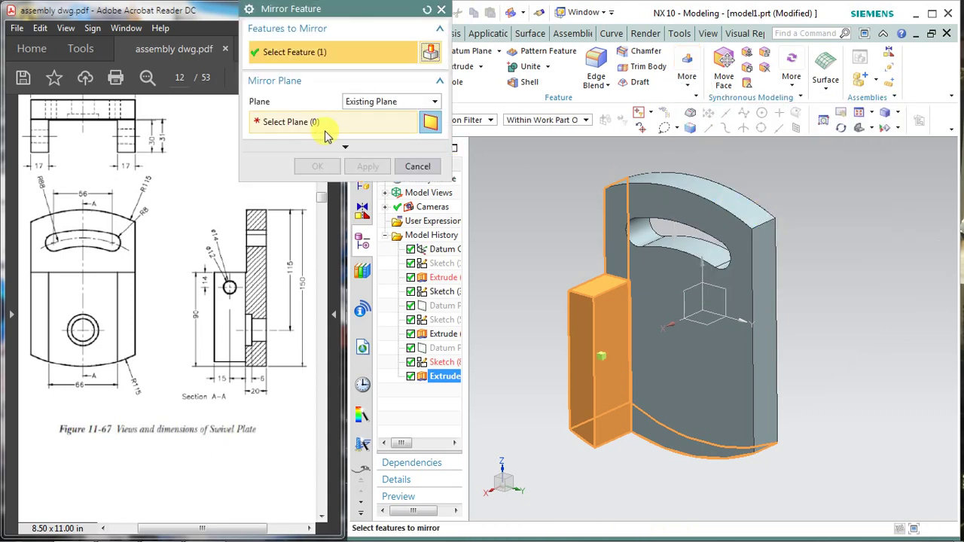
{"action": "left_click", "coordinate": [685, 295]}
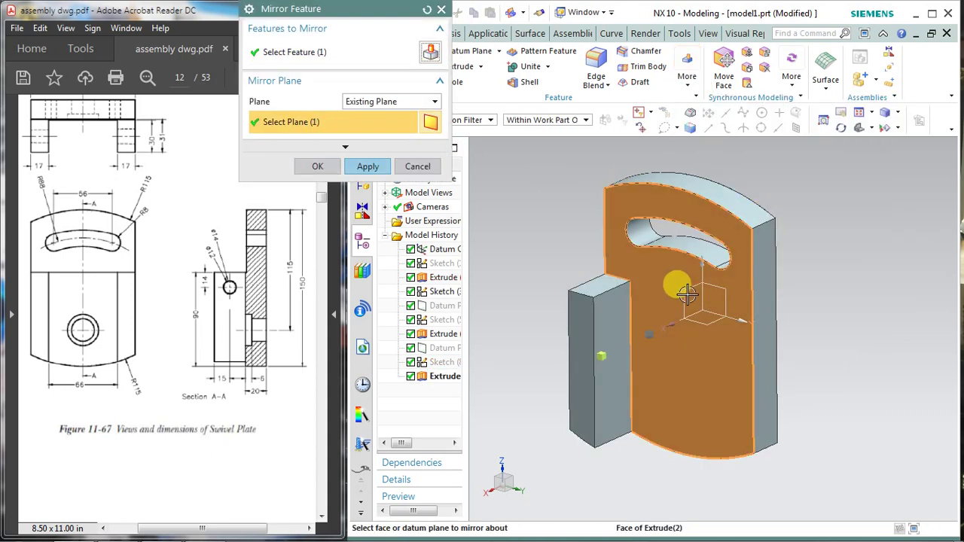
{"action": "left_click", "coordinate": [426, 9]}
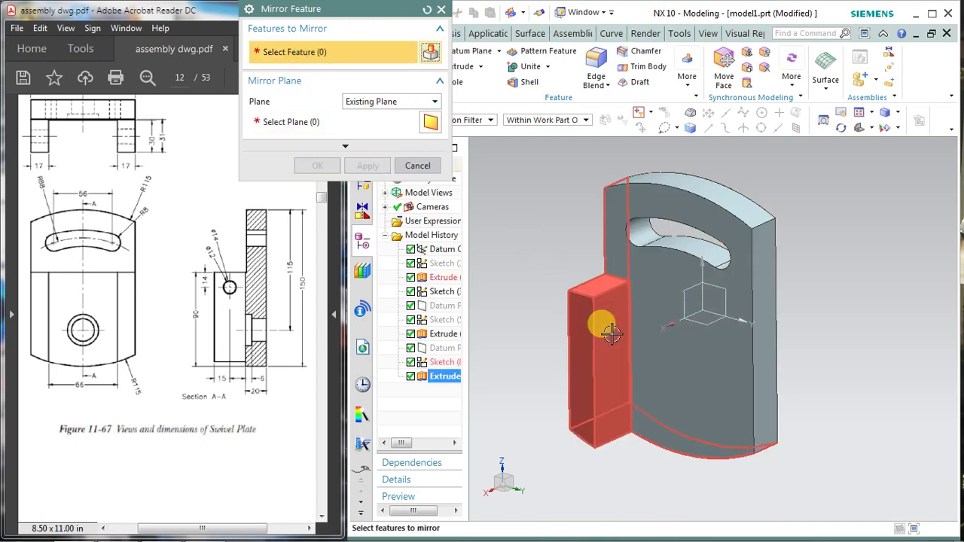
{"action": "left_click", "coordinate": [600, 316]}
{"action": "left_click", "coordinate": [289, 122]}
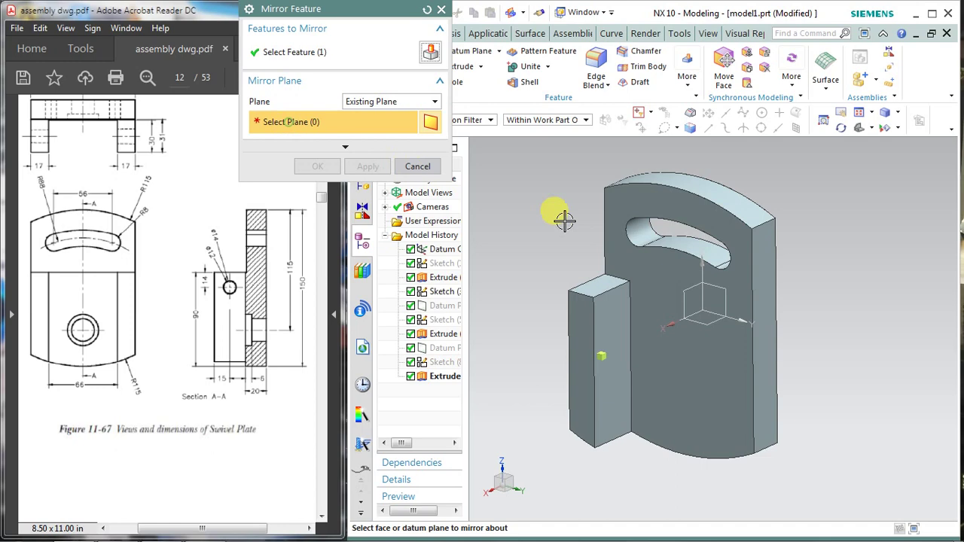
{"action": "left_click", "coordinate": [681, 293]}
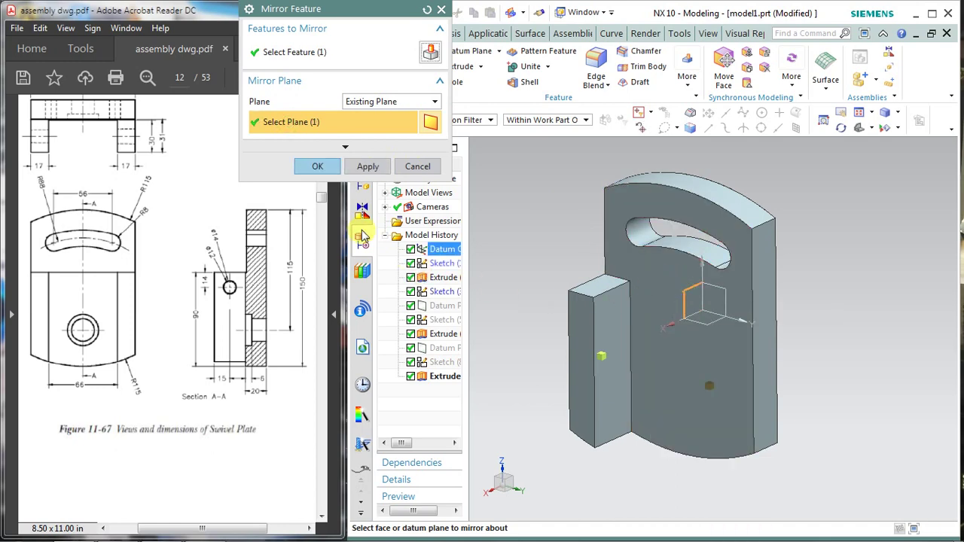
{"action": "left_click", "coordinate": [381, 173]}
{"action": "left_click", "coordinate": [455, 167]}
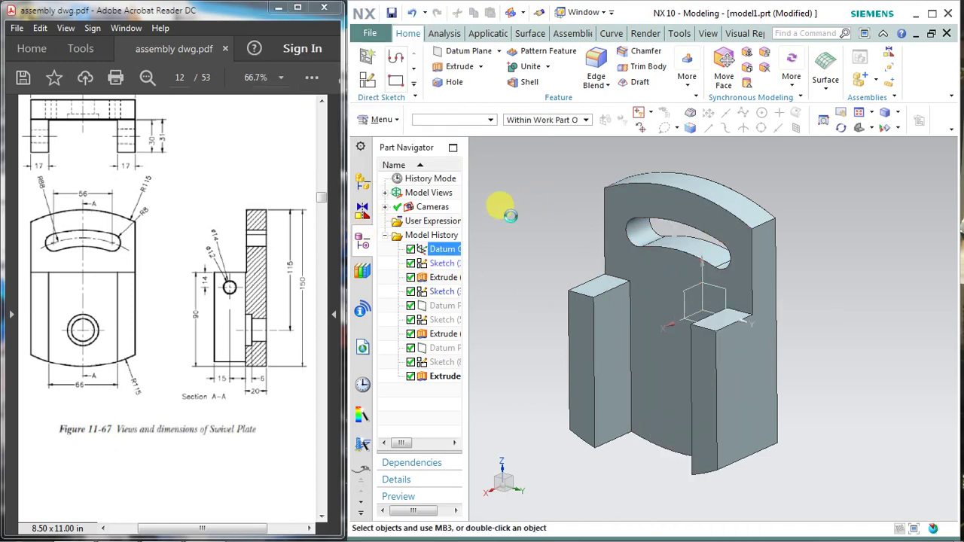
{"action": "middle_click_drag", "start_coordinate": [501, 204], "coordinate": [551, 218]}
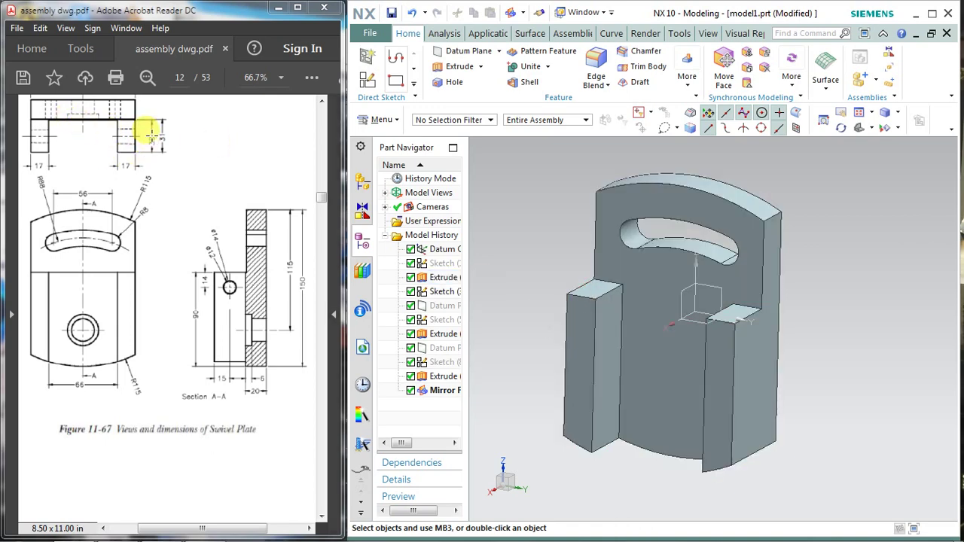
{"action": "middle_click_drag", "start_coordinate": [499, 287], "coordinate": [501, 258]}
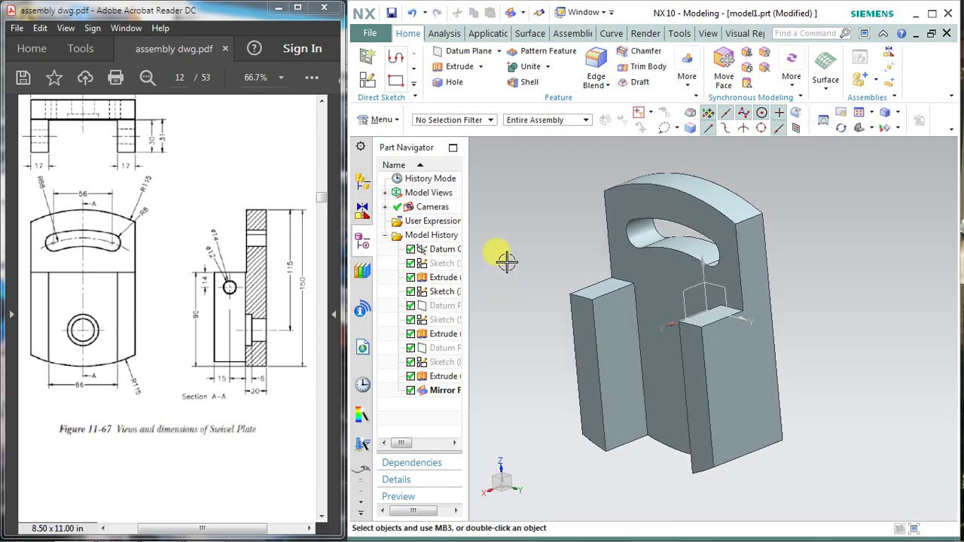
Start a new sketch on the plate's front face using the inferred plane method
{"action": "left_click", "coordinate": [369, 59]}
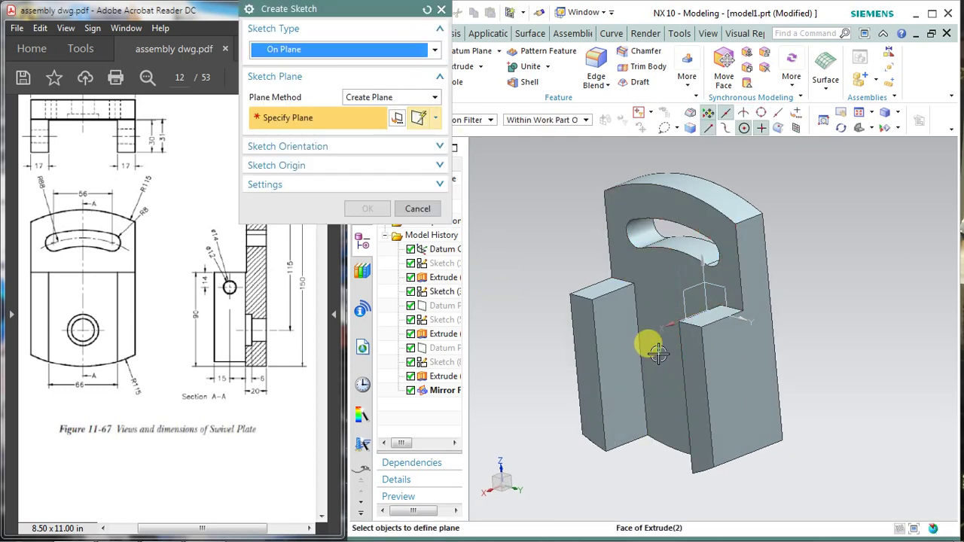
{"action": "left_click", "coordinate": [655, 345]}
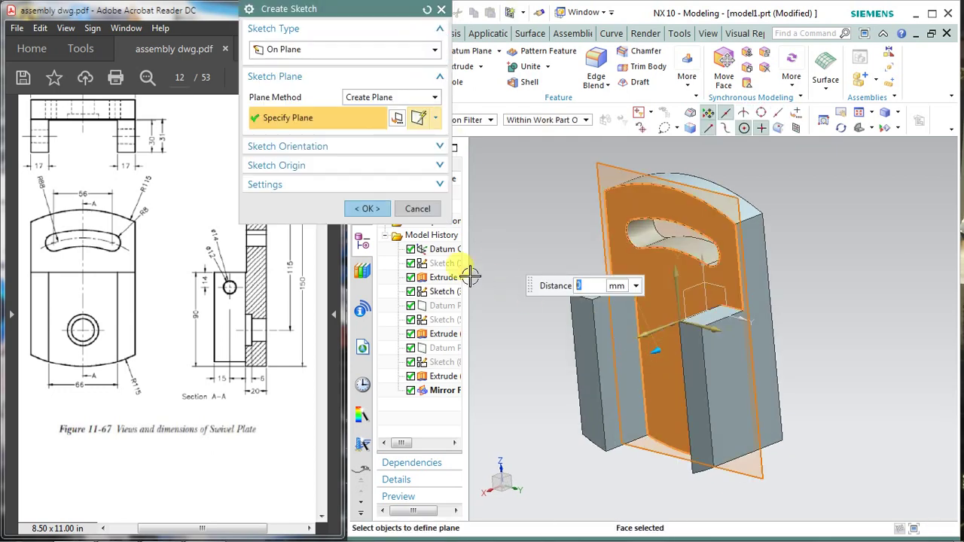
{"action": "left_click", "coordinate": [393, 98]}
{"action": "left_click", "coordinate": [379, 106]}
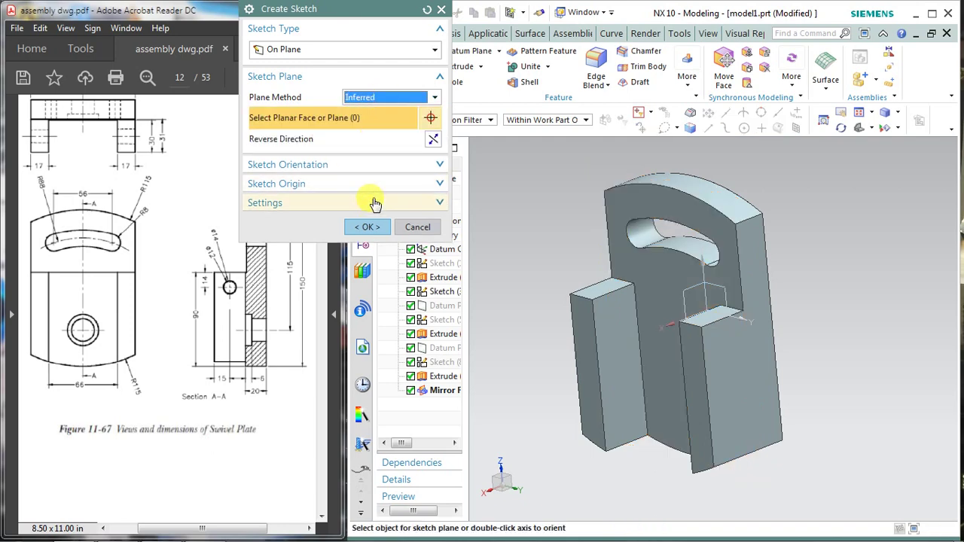
{"action": "left_click", "coordinate": [668, 360]}
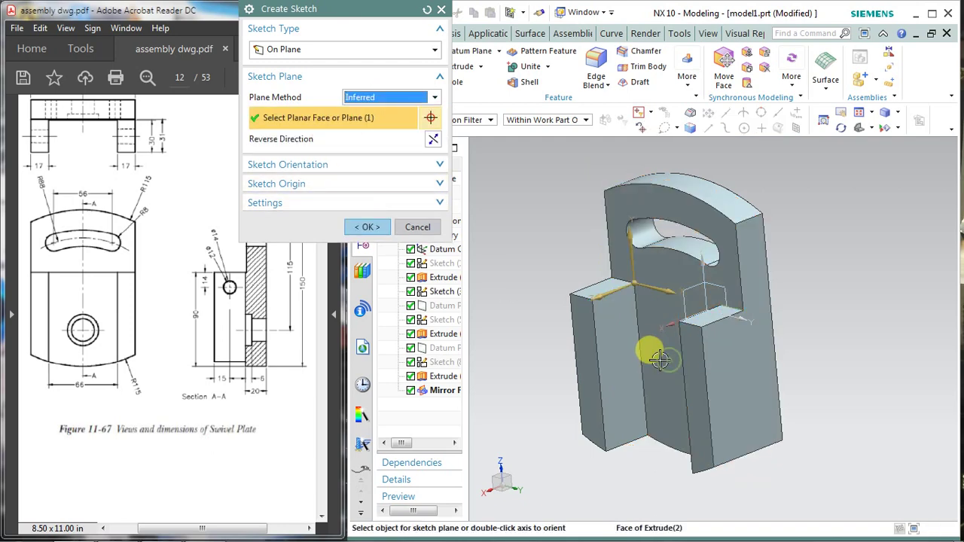
{"action": "left_click", "coordinate": [367, 226]}
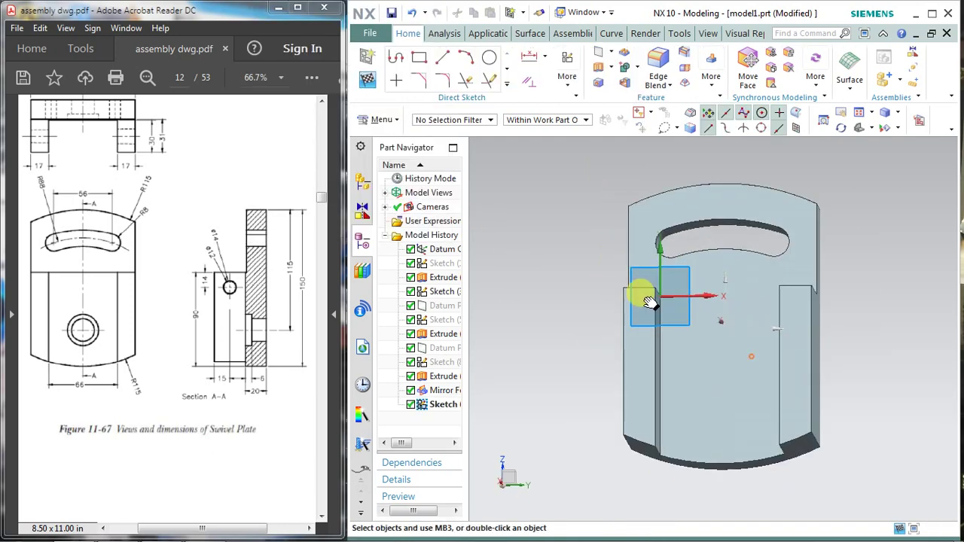
{"action": "left_click", "coordinate": [915, 123]}
{"action": "left_click", "coordinate": [938, 316]}
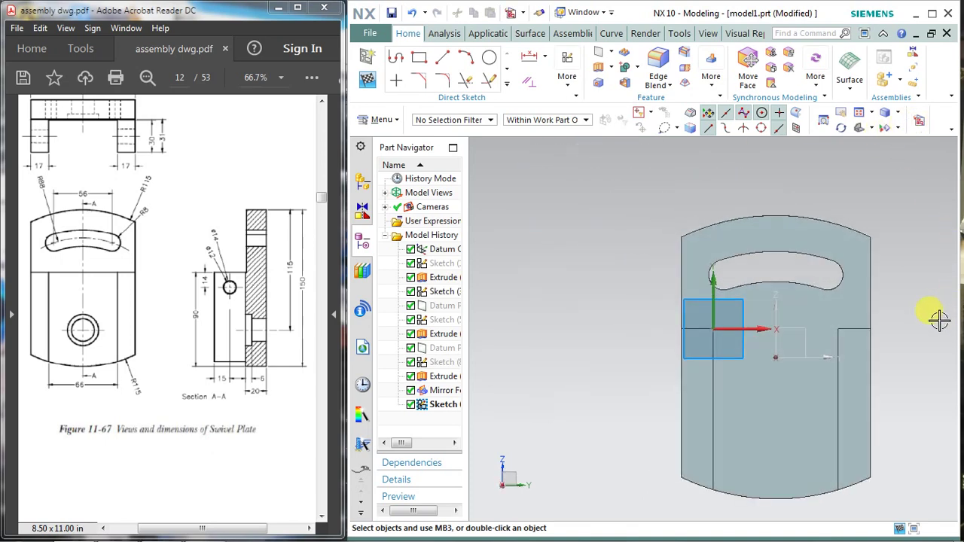
Project the plate's left edge, bottom arc and right slot edge into the sketch
{"action": "left_click", "coordinate": [508, 88]}
{"action": "left_click", "coordinate": [469, 207]}
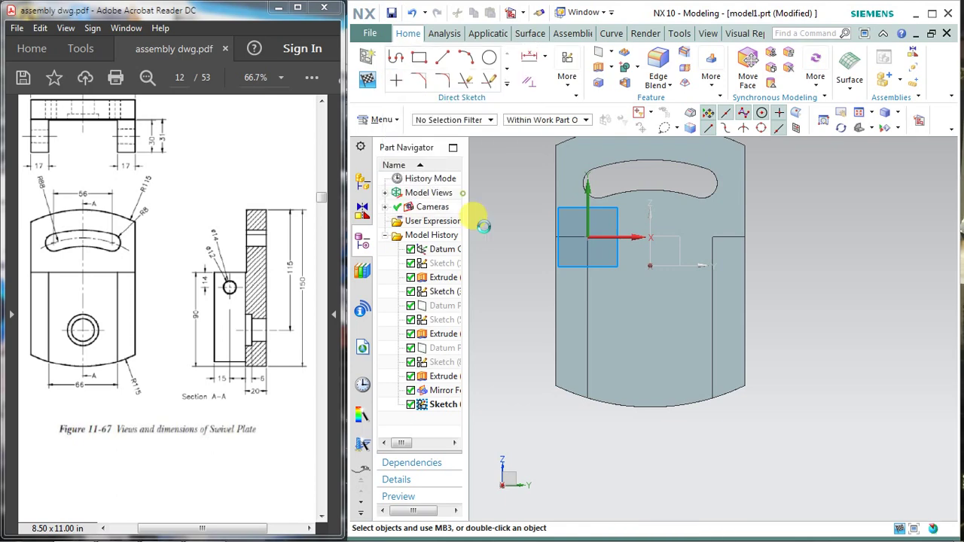
{"action": "left_click", "coordinate": [604, 402]}
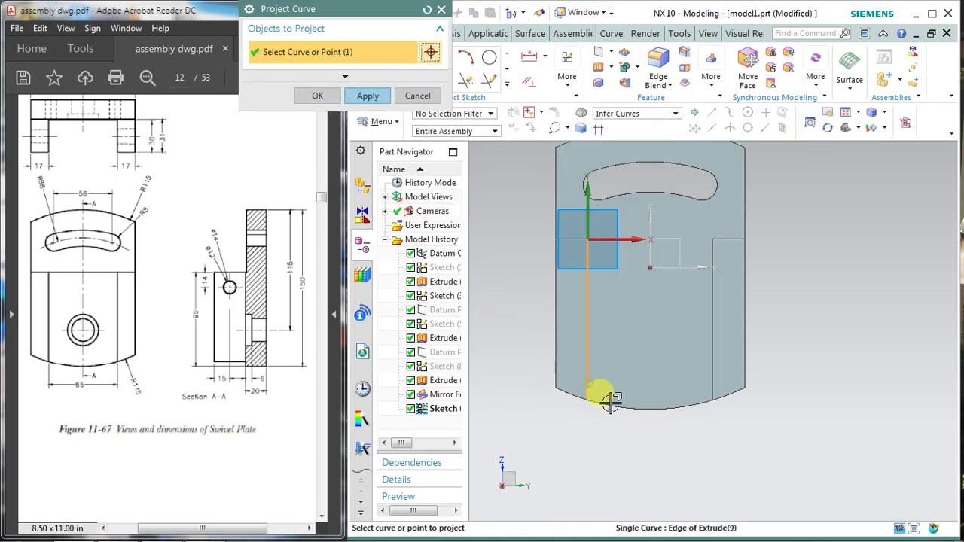
{"action": "left_click", "coordinate": [610, 405]}
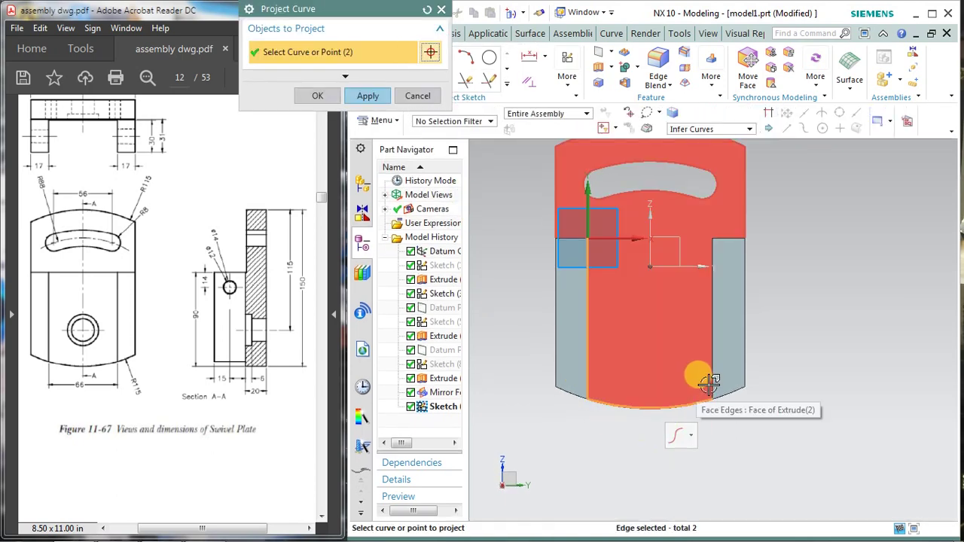
{"action": "left_click", "coordinate": [712, 378]}
{"action": "left_click", "coordinate": [368, 96]}
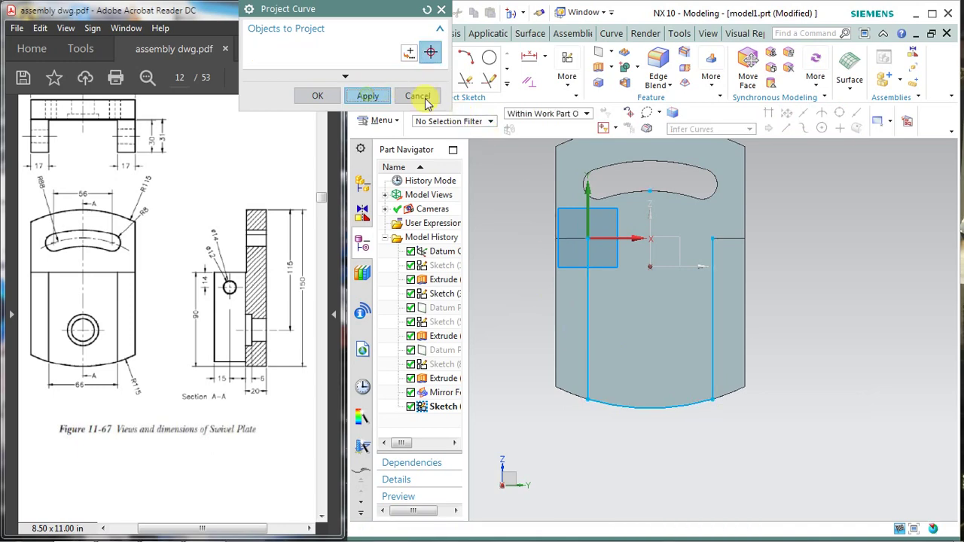
{"action": "left_click", "coordinate": [417, 96]}
Draw a horizontal line from the sketch origin to the projected right edge and finish the sketch
{"action": "left_click", "coordinate": [395, 57]}
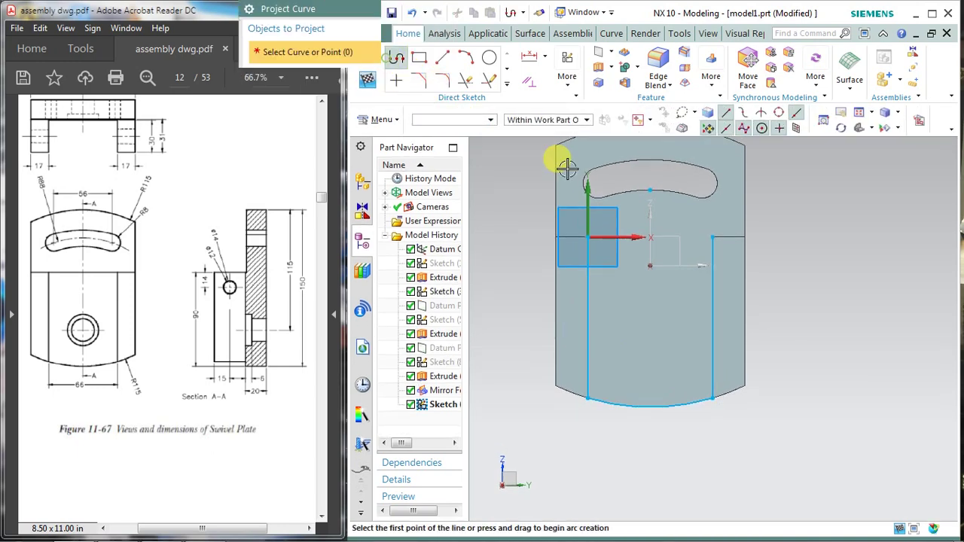
{"action": "left_click", "coordinate": [586, 236]}
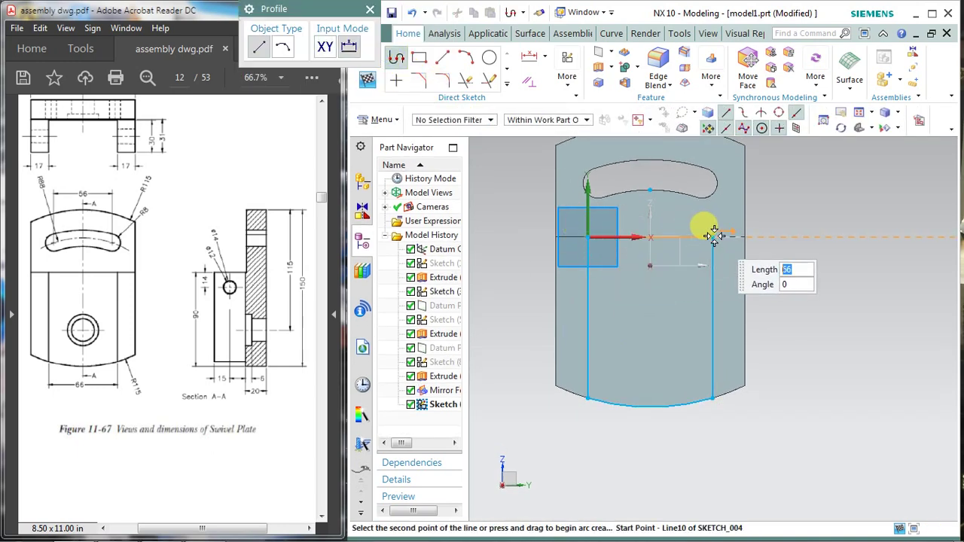
{"action": "left_click", "coordinate": [712, 238]}
{"action": "left_click", "coordinate": [371, 10]}
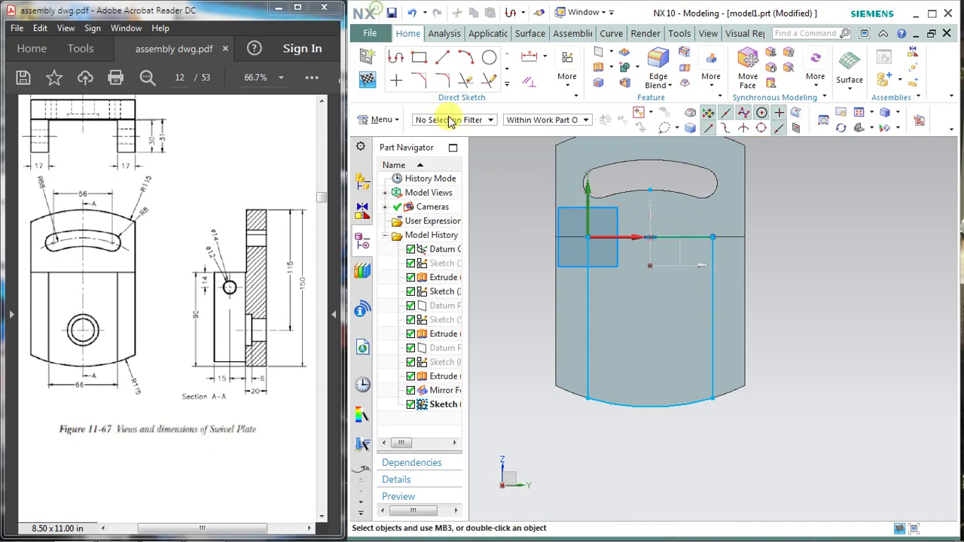
{"action": "left_click", "coordinate": [367, 78]}
Extrude the new outline 1 mm united with the plate and orbit to inspect the filled wall
{"action": "middle_click_drag", "start_coordinate": [704, 303], "coordinate": [648, 320]}
{"action": "left_click", "coordinate": [457, 70]}
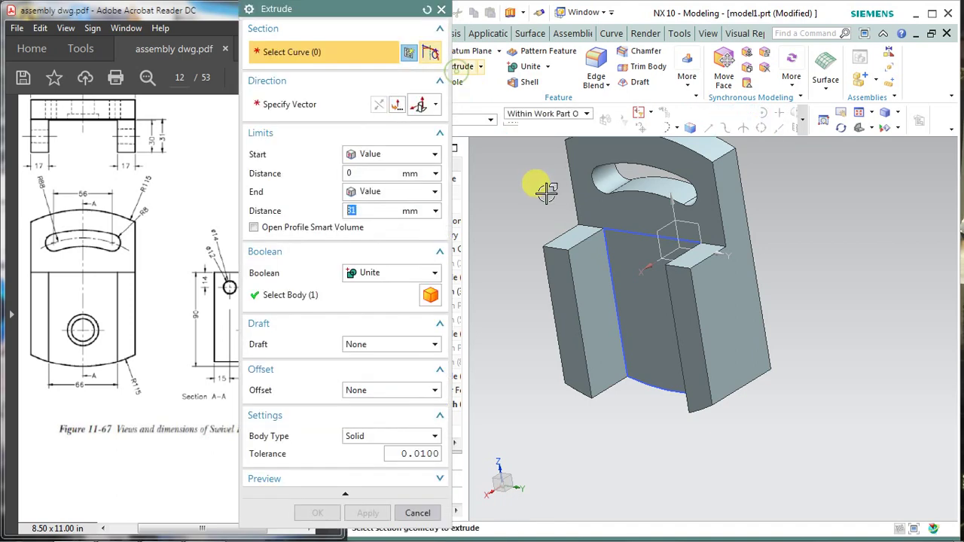
{"action": "left_click", "coordinate": [644, 235]}
{"action": "type", "text": "1"}
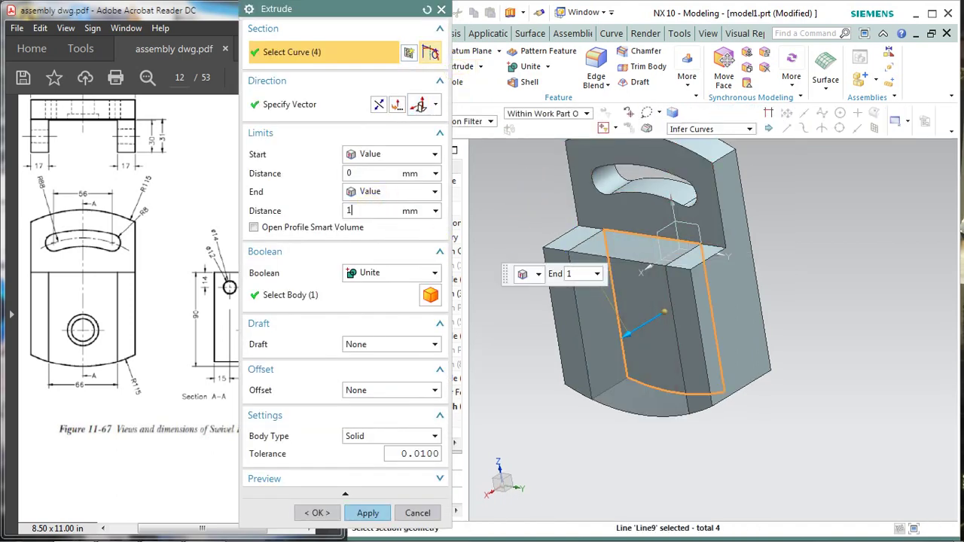
{"action": "key", "text": "Return"}
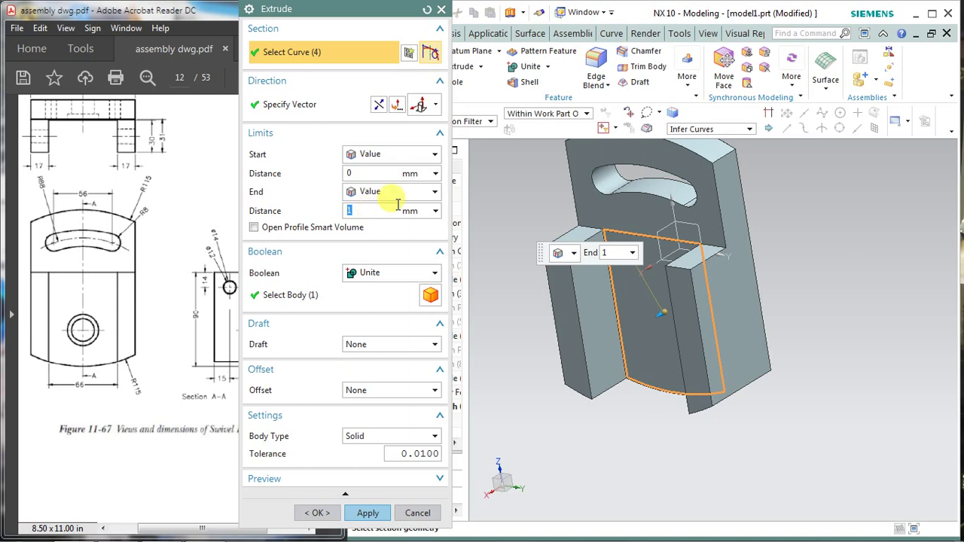
{"action": "left_click", "coordinate": [367, 513]}
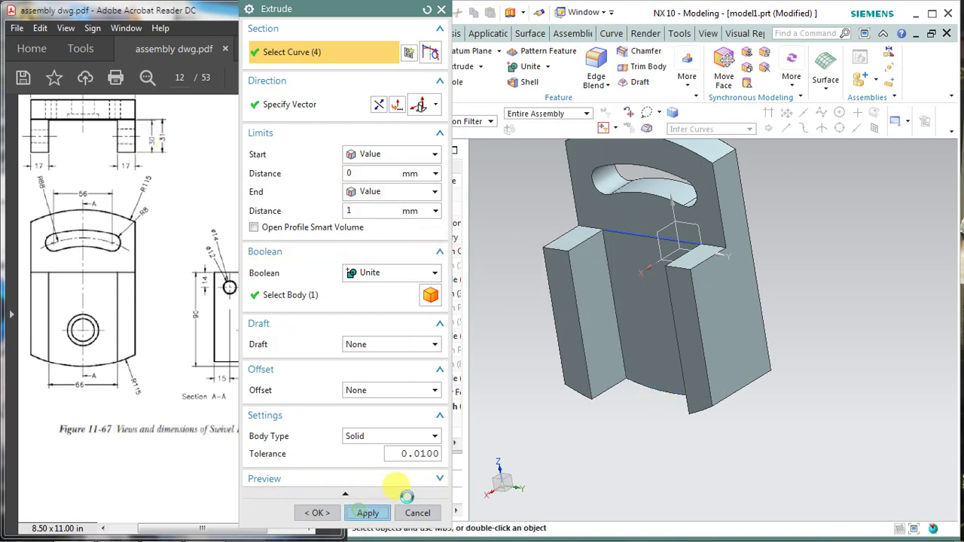
{"action": "left_click", "coordinate": [417, 513]}
{"action": "scroll", "coordinate": [629, 236], "scroll_direction": "down", "scroll_amount": 5}
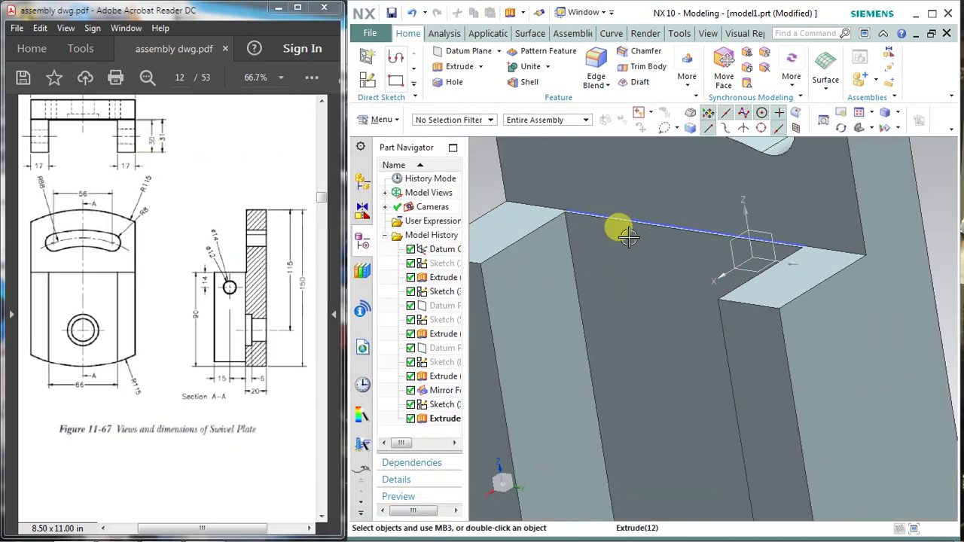
{"action": "right_click", "coordinate": [623, 207]}
{"action": "scroll", "coordinate": [652, 258], "scroll_direction": "up", "scroll_amount": 3}
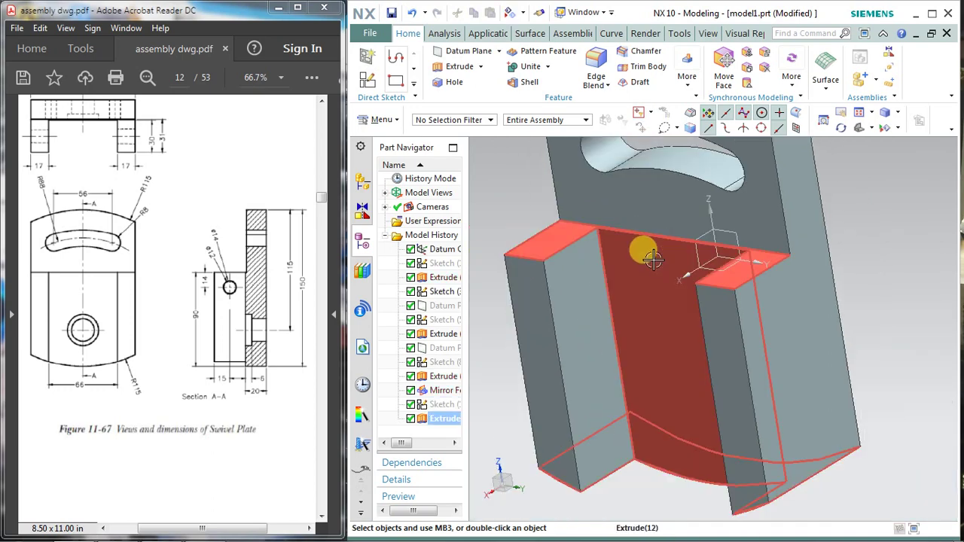
{"action": "middle_click_drag", "start_coordinate": [652, 259], "coordinate": [673, 276]}
{"action": "mouse_move", "coordinate": [670, 207]}
{"action": "middle_mouse_down"}
{"action": "mouse_move", "coordinate": [668, 260]}
{"action": "mouse_move", "coordinate": [656, 249]}
{"action": "mouse_move", "coordinate": [674, 254]}
{"action": "mouse_move", "coordinate": [652, 244]}
{"action": "mouse_move", "coordinate": [662, 245]}
{"action": "mouse_move", "coordinate": [671, 279]}
{"action": "mouse_move", "coordinate": [650, 276]}
{"action": "middle_mouse_up"}
{"action": "scroll", "coordinate": [672, 281], "scroll_direction": "up", "scroll_amount": 1}
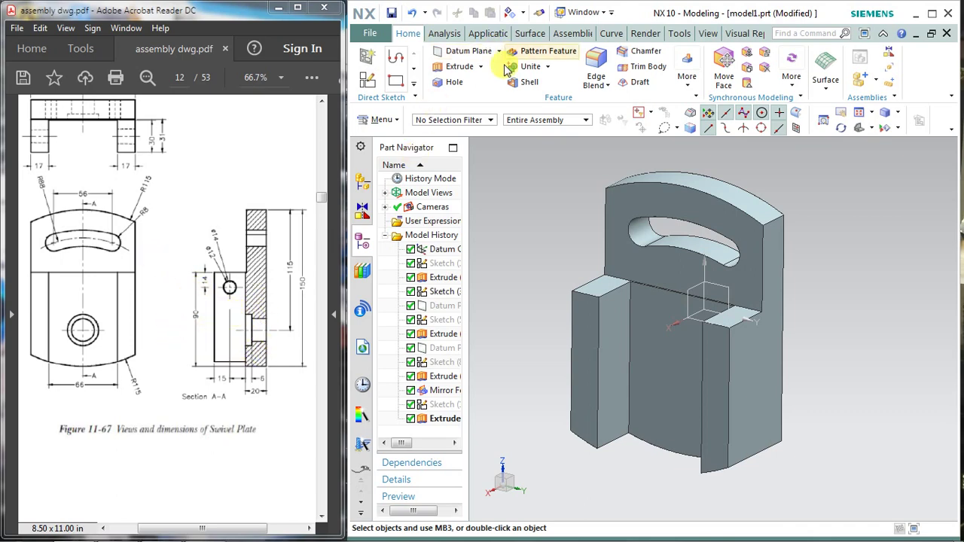
Start a Hole feature, move its dialog aside, and scroll the PDF to the swivel screw pin dimensions
{"action": "left_click", "coordinate": [452, 82]}
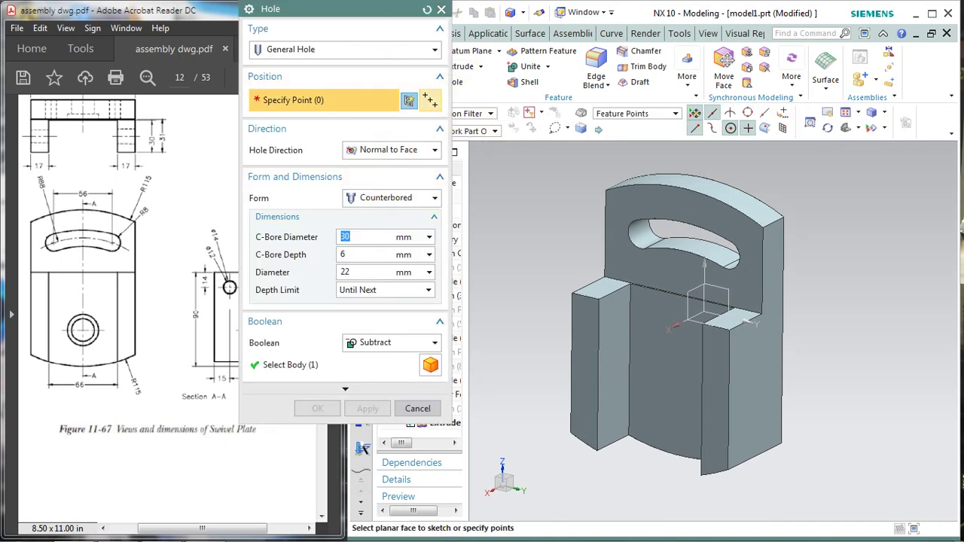
{"action": "left_click_drag", "start_coordinate": [364, 19], "coordinate": [501, 14]}
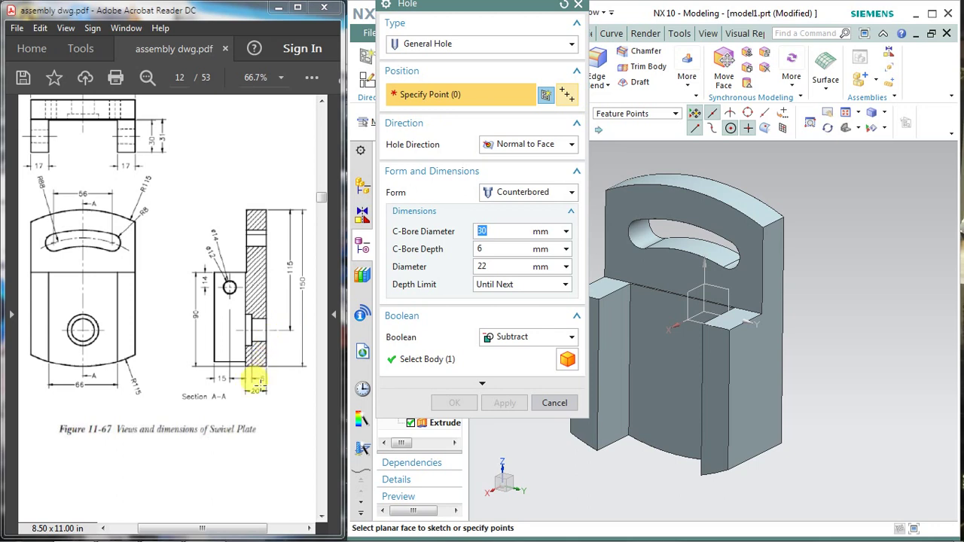
{"action": "scroll", "coordinate": [249, 358], "scroll_direction": "up", "scroll_amount": 1}
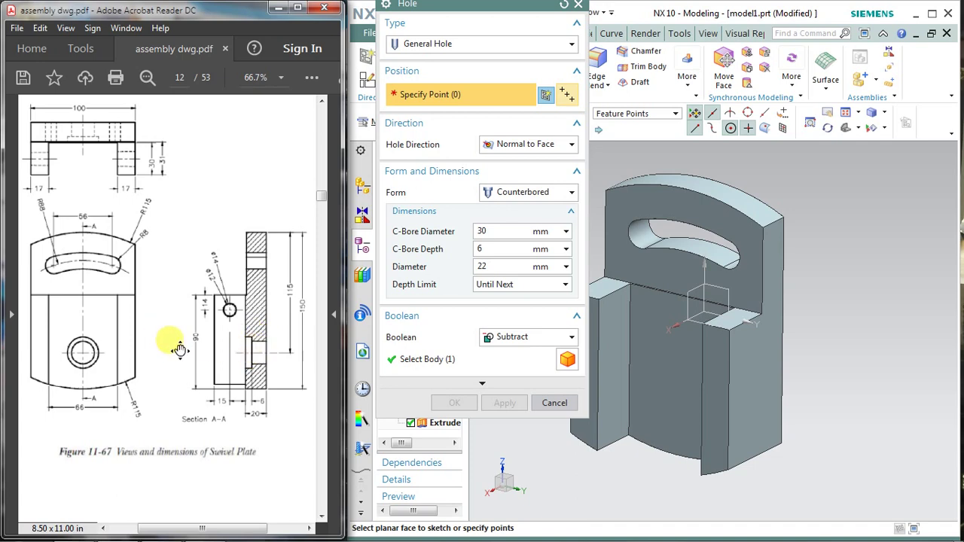
{"action": "scroll", "coordinate": [178, 348], "scroll_direction": "up", "scroll_amount": 1}
{"action": "scroll", "coordinate": [178, 347], "scroll_direction": "down", "scroll_amount": 5}
{"action": "scroll", "coordinate": [177, 344], "scroll_direction": "down", "scroll_amount": 10}
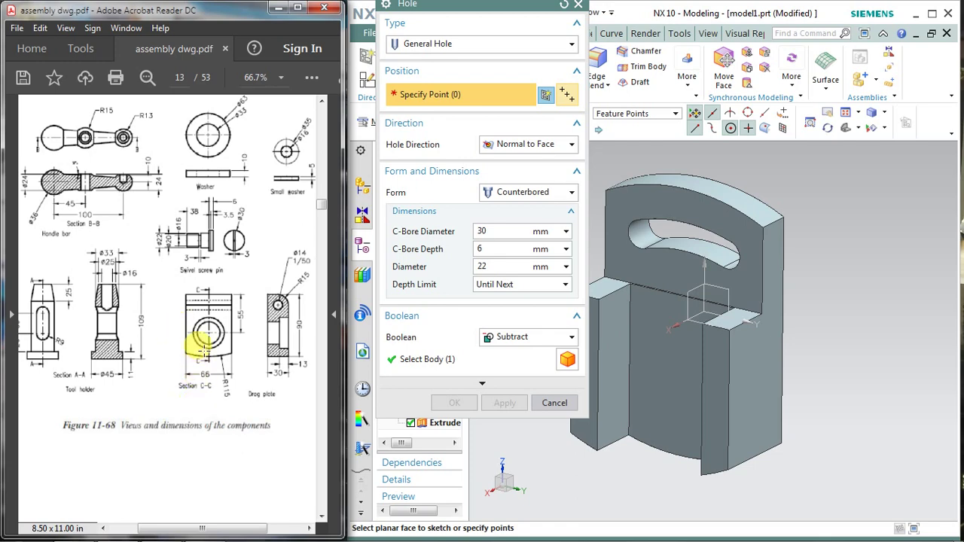
{"action": "scroll", "coordinate": [213, 243], "scroll_direction": "up", "scroll_amount": 2, "text": "ctrl"}
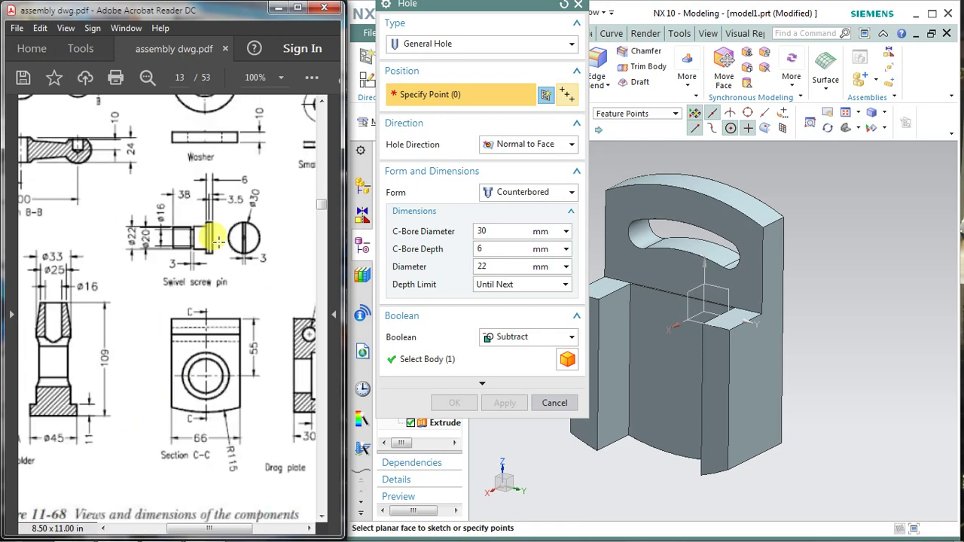
{"action": "scroll", "coordinate": [215, 225], "scroll_direction": "up", "scroll_amount": 1, "text": "ctrl"}
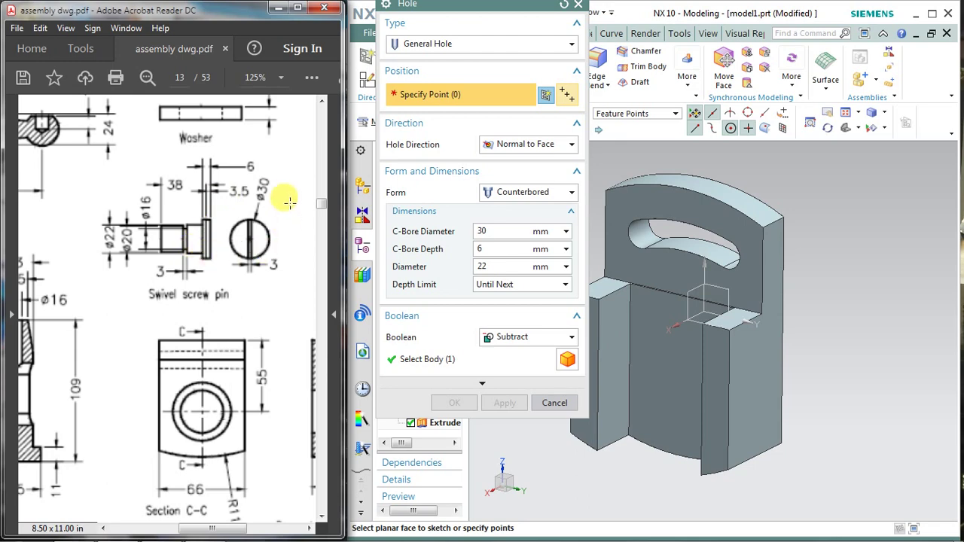
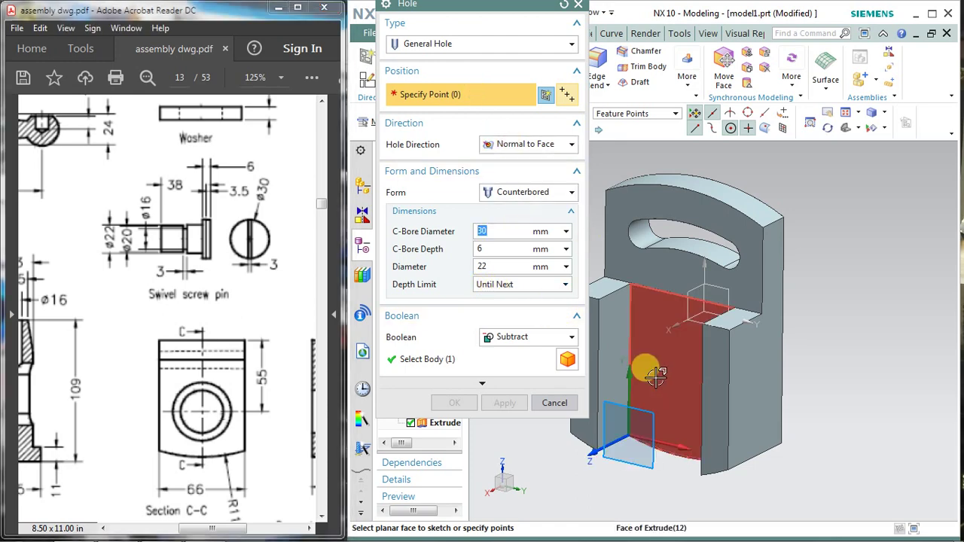
Place the hole point on the front face, 50 mm from the plate's right edge
{"action": "left_click", "coordinate": [649, 351]}
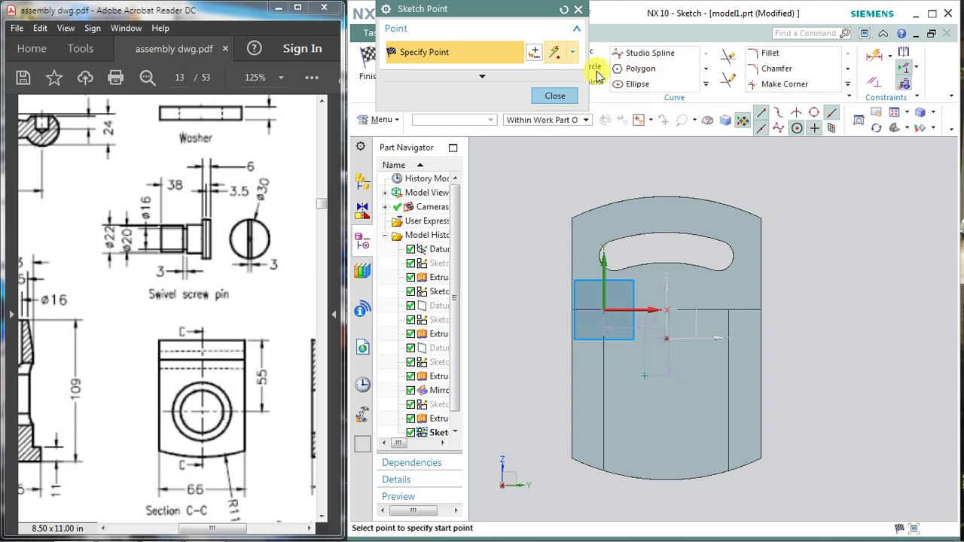
{"action": "key", "text": "Escape"}
{"action": "left_click", "coordinate": [889, 59]}
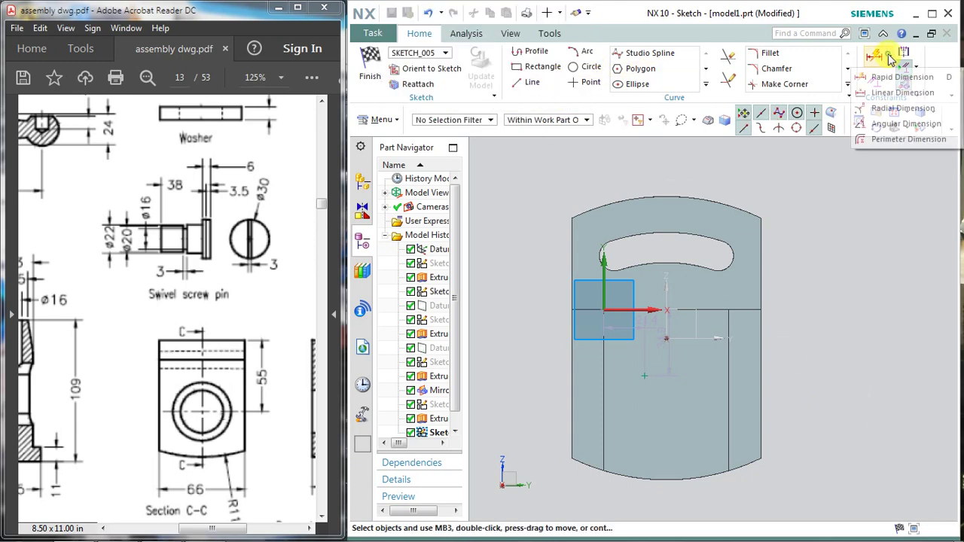
{"action": "left_click", "coordinate": [901, 93]}
{"action": "left_click", "coordinate": [527, 193]}
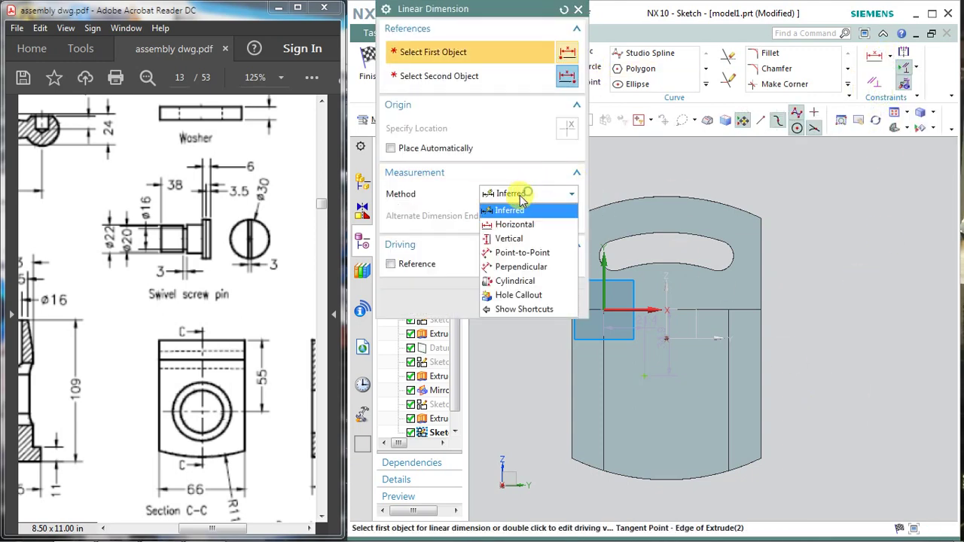
{"action": "left_click", "coordinate": [515, 224]}
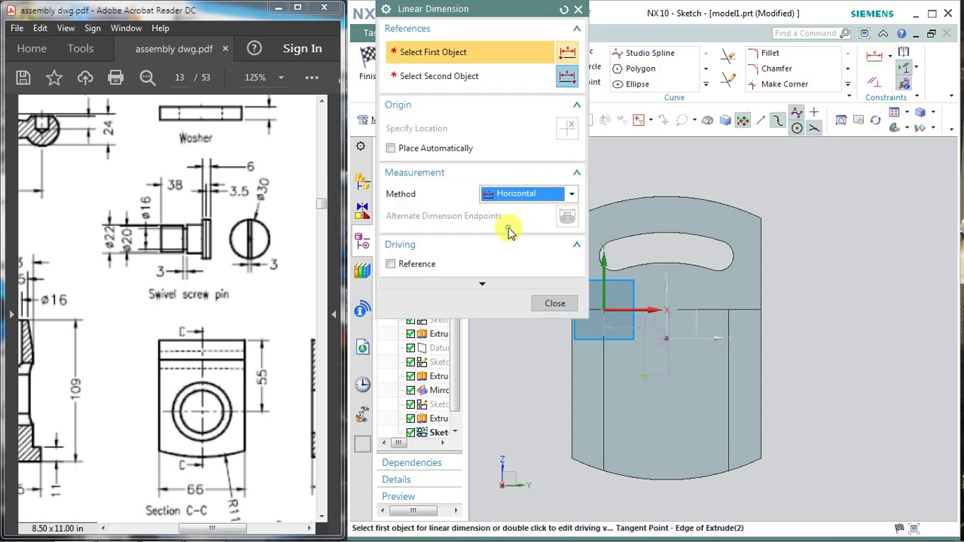
{"action": "left_click", "coordinate": [640, 376]}
{"action": "left_click", "coordinate": [759, 379]}
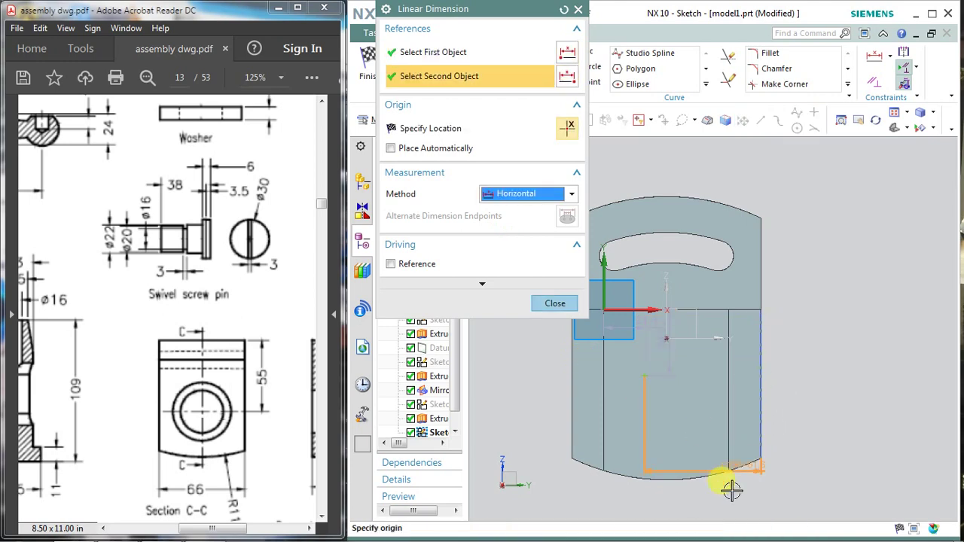
{"action": "left_click", "coordinate": [796, 486]}
{"action": "type", "text": "50"}
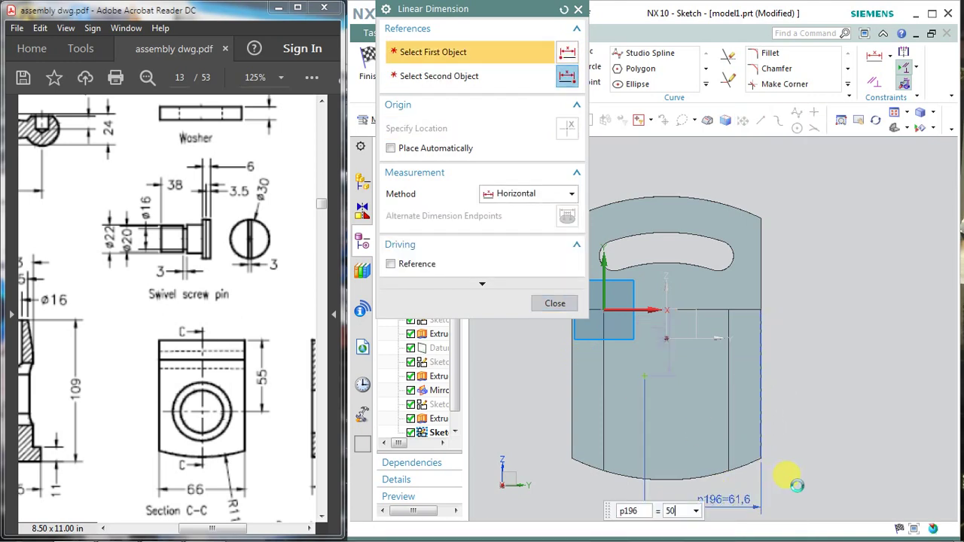
{"action": "key", "text": "Return"}
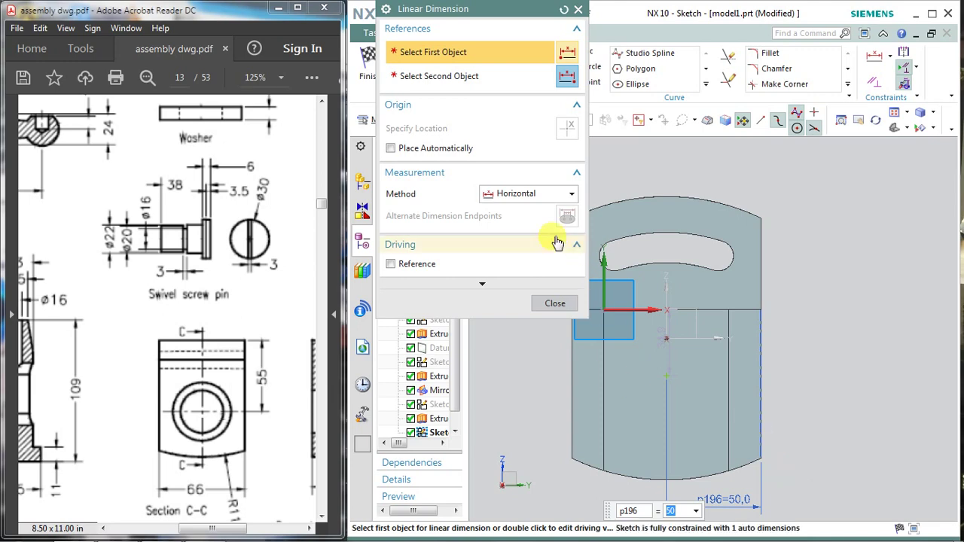
Add a vertical dimension from the plate's top edge to the hole point
{"action": "left_click", "coordinate": [519, 194]}
{"action": "left_click", "coordinate": [510, 240]}
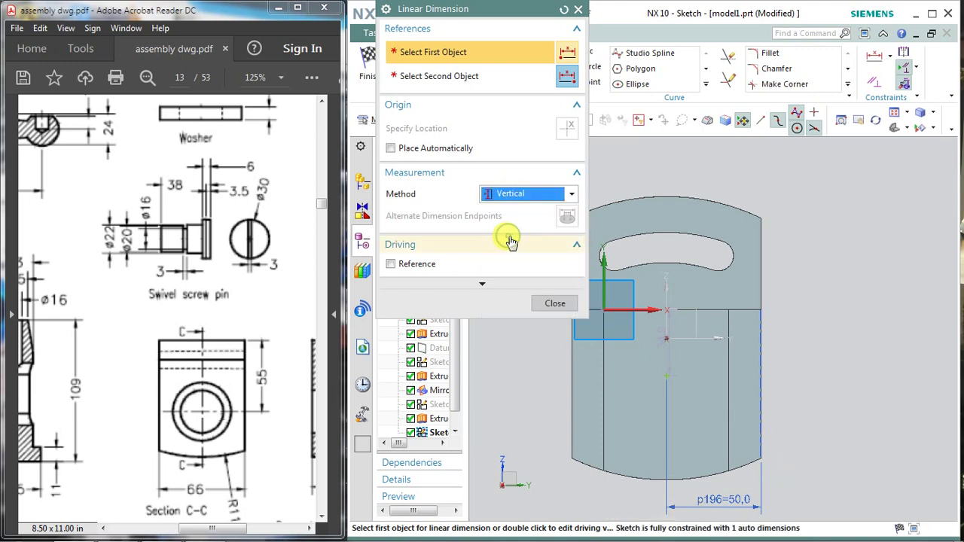
{"action": "left_click", "coordinate": [651, 197]}
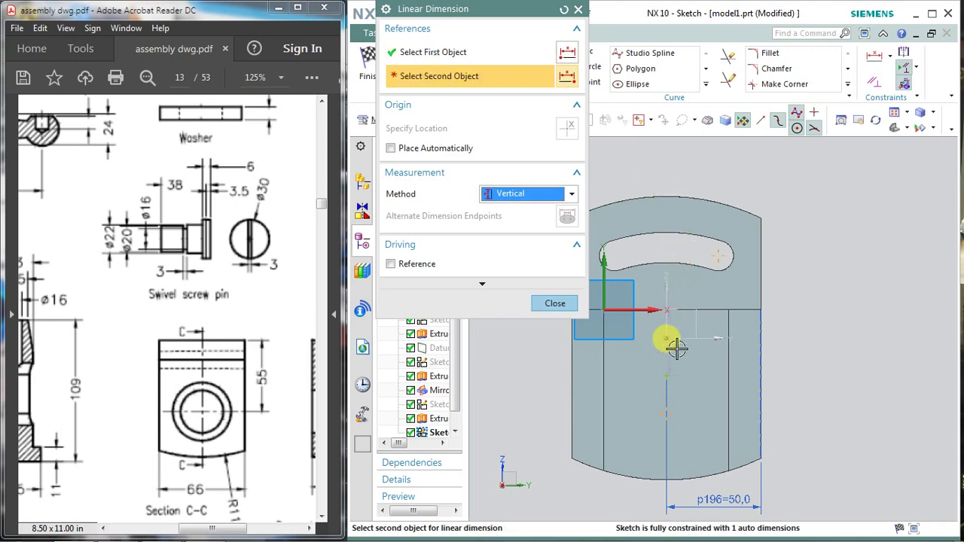
{"action": "left_click", "coordinate": [682, 378]}
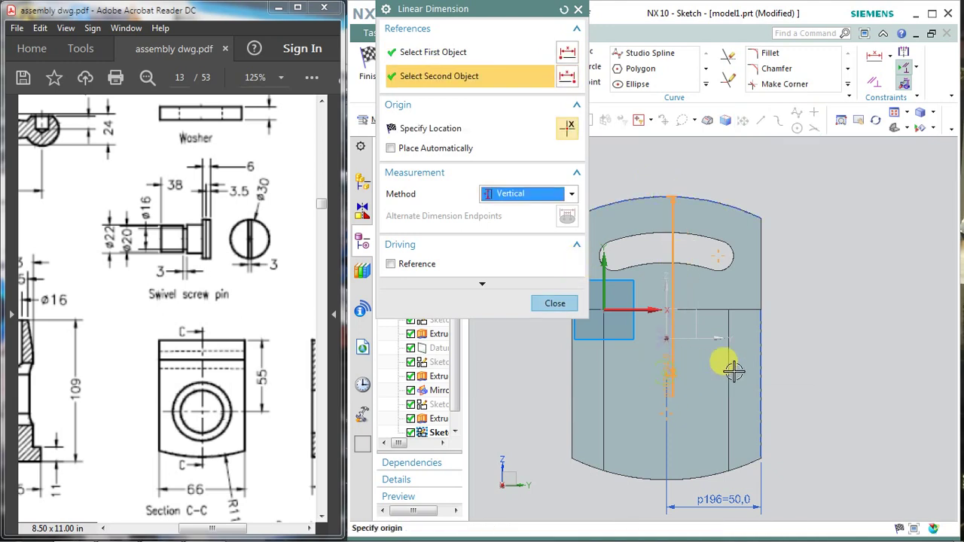
{"action": "left_click", "coordinate": [839, 365]}
{"action": "type", "text": "5"}
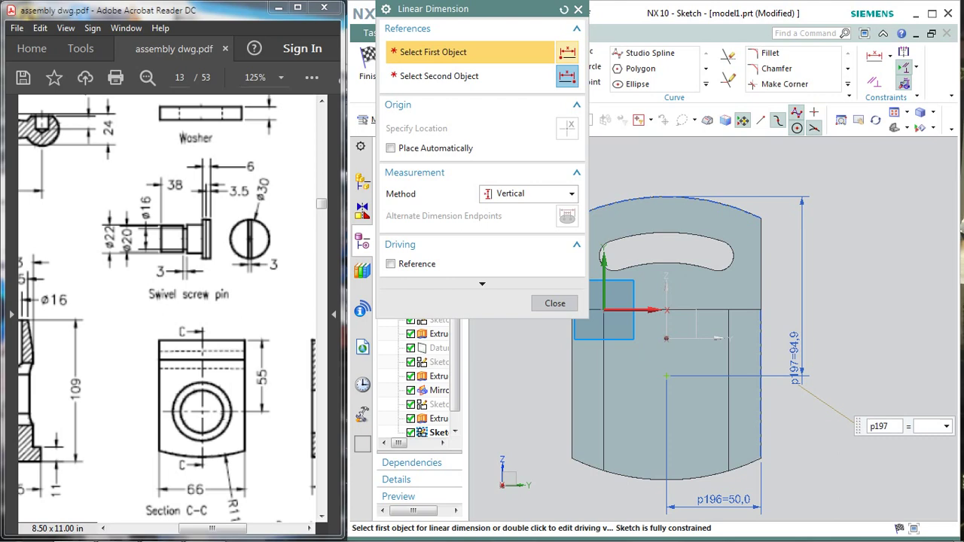
Set the hole point's vertical distance from the top edge to 115 mm, per the Swivel Plate drawing
{"action": "scroll", "coordinate": [215, 290], "scroll_direction": "down", "scroll_amount": 2}
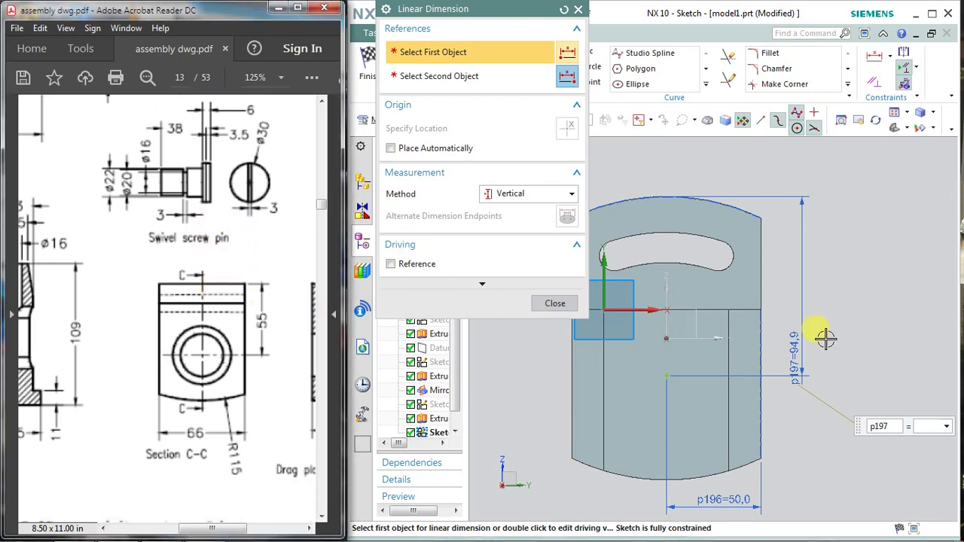
{"action": "left_click", "coordinate": [932, 431]}
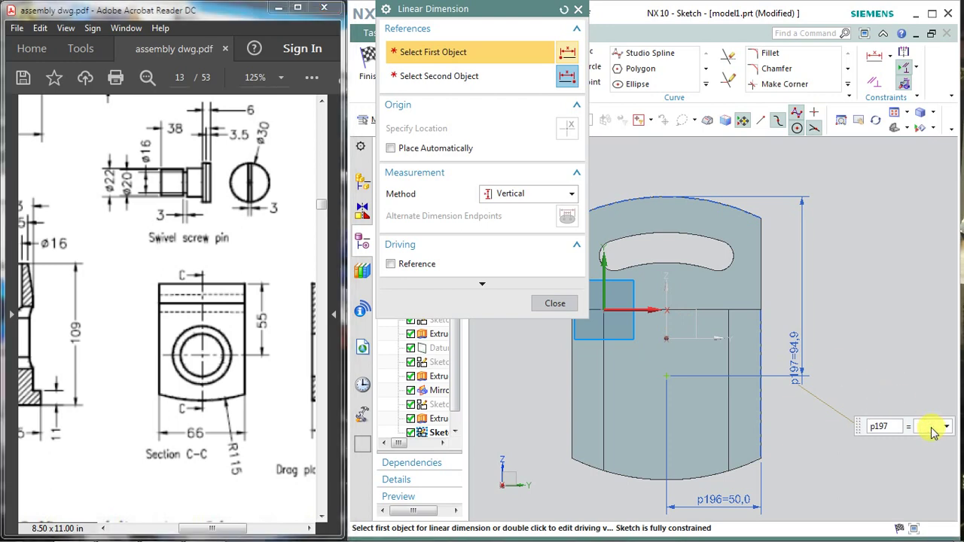
{"action": "type", "text": "150/2"}
{"action": "key", "text": "Return"}
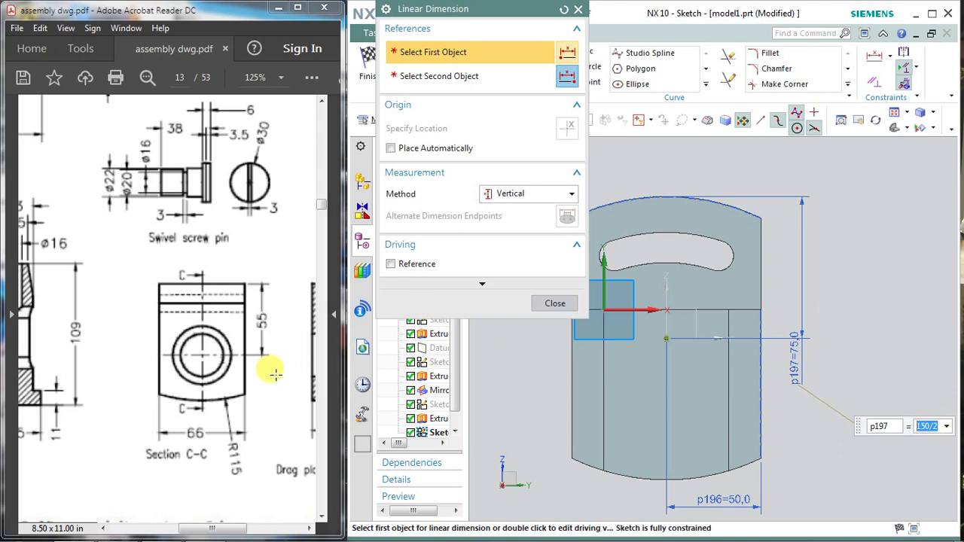
{"action": "scroll", "coordinate": [275, 374], "scroll_direction": "down", "scroll_amount": 2, "text": "ctrl"}
{"action": "scroll", "coordinate": [273, 372], "scroll_direction": "down", "scroll_amount": 1, "text": "ctrl"}
{"action": "scroll", "coordinate": [271, 369], "scroll_direction": "up", "scroll_amount": 5}
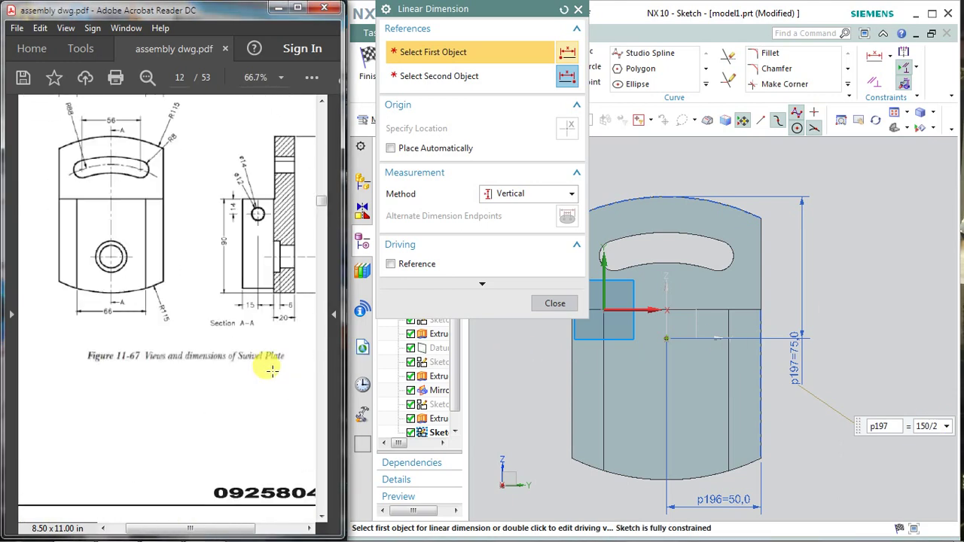
{"action": "left_click_drag", "start_coordinate": [221, 529], "coordinate": [245, 525]}
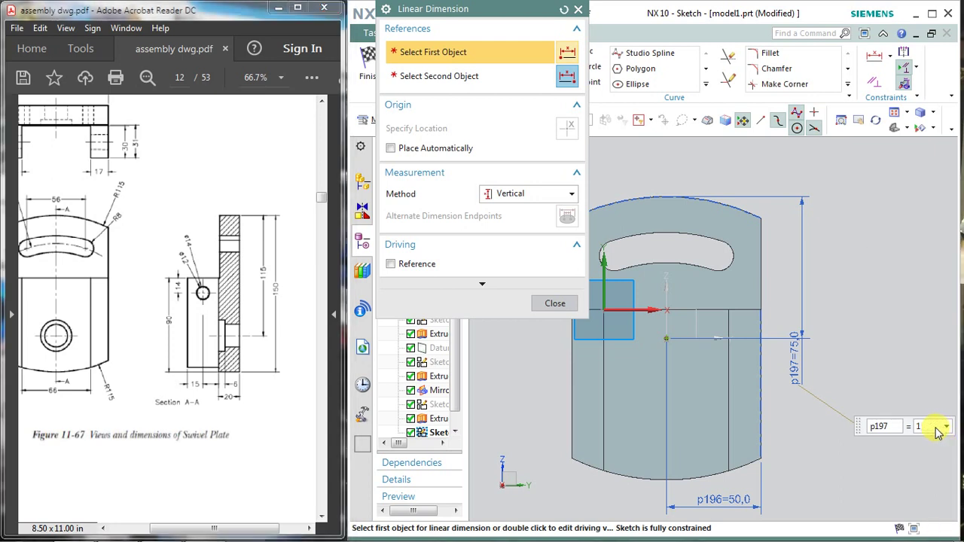
{"action": "type", "text": "15"}
{"action": "key", "text": "Return"}
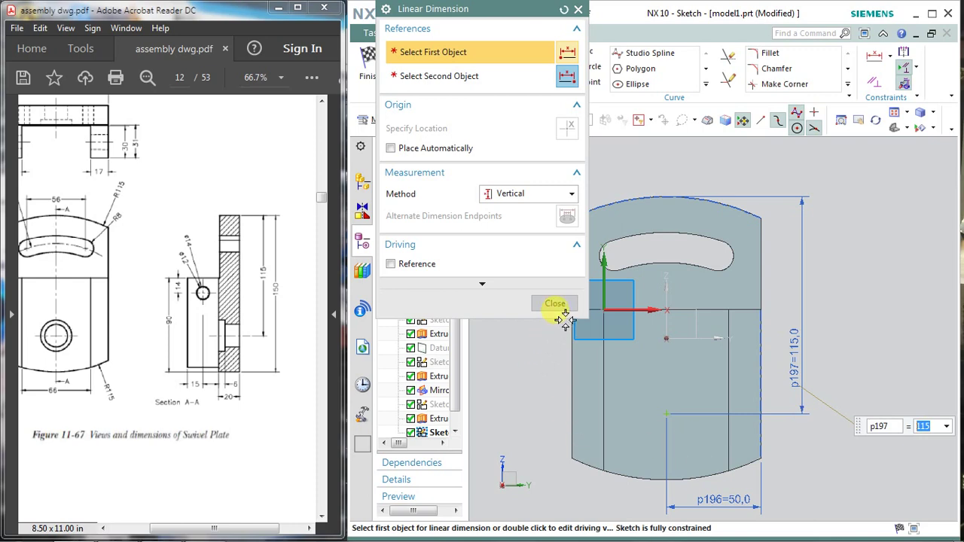
{"action": "left_click", "coordinate": [555, 303]}
Finish the point sketch and cut the counterbored hole into the plate
{"action": "left_click", "coordinate": [369, 64]}
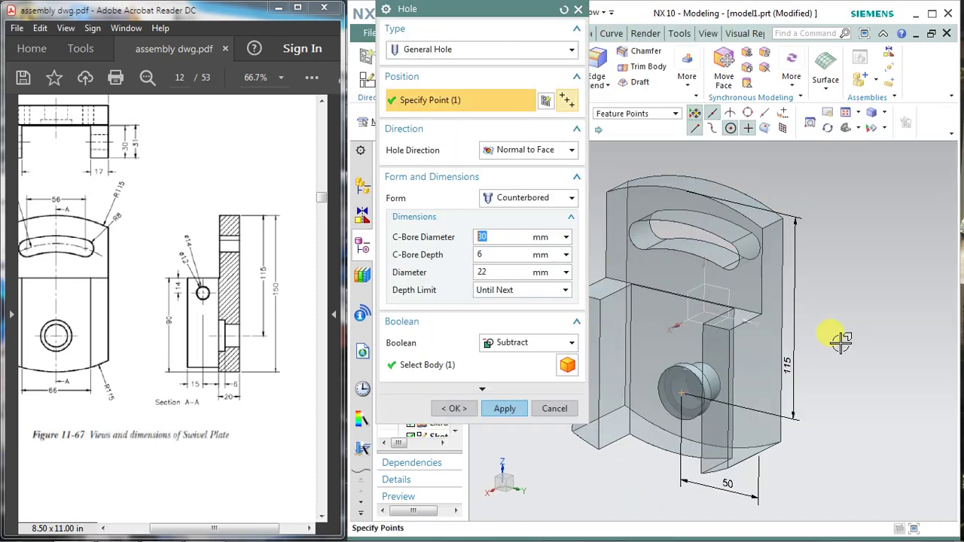
{"action": "left_click", "coordinate": [506, 409]}
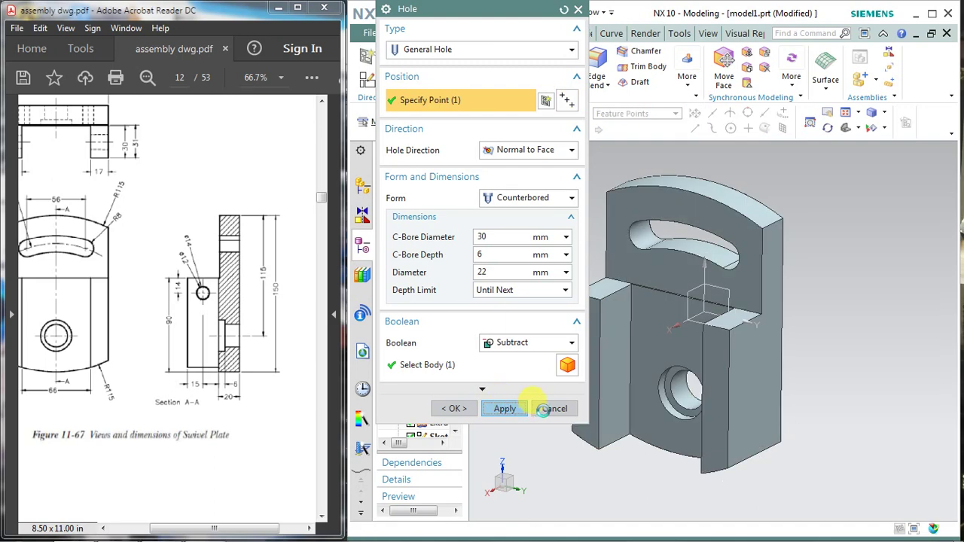
{"action": "left_click", "coordinate": [544, 409]}
{"action": "middle_click_drag", "start_coordinate": [700, 421], "coordinate": [639, 408]}
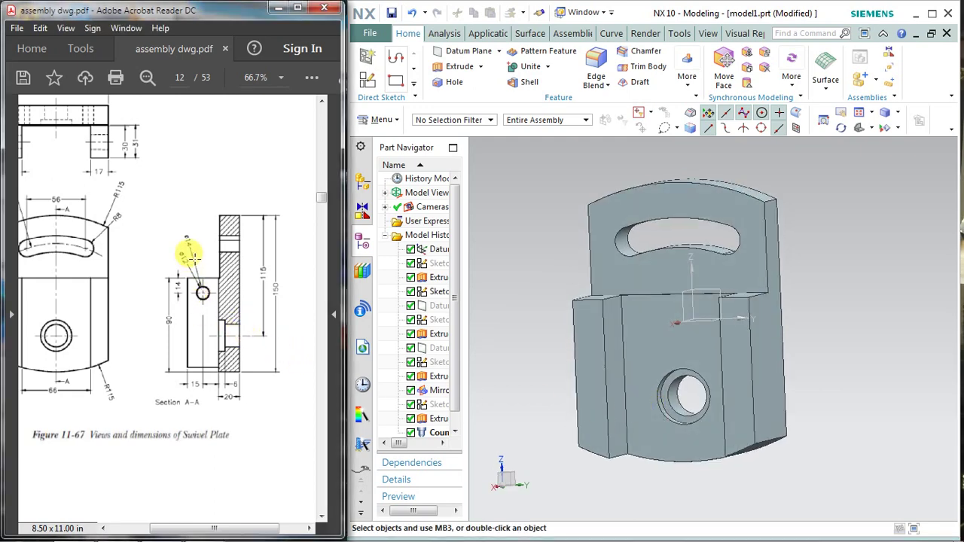
Scroll the PDF to page 13's Drag plate detail, showing the ø14 hole with 1/50 taper
{"action": "scroll", "coordinate": [194, 256], "scroll_direction": "up", "scroll_amount": 3, "text": "ctrl"}
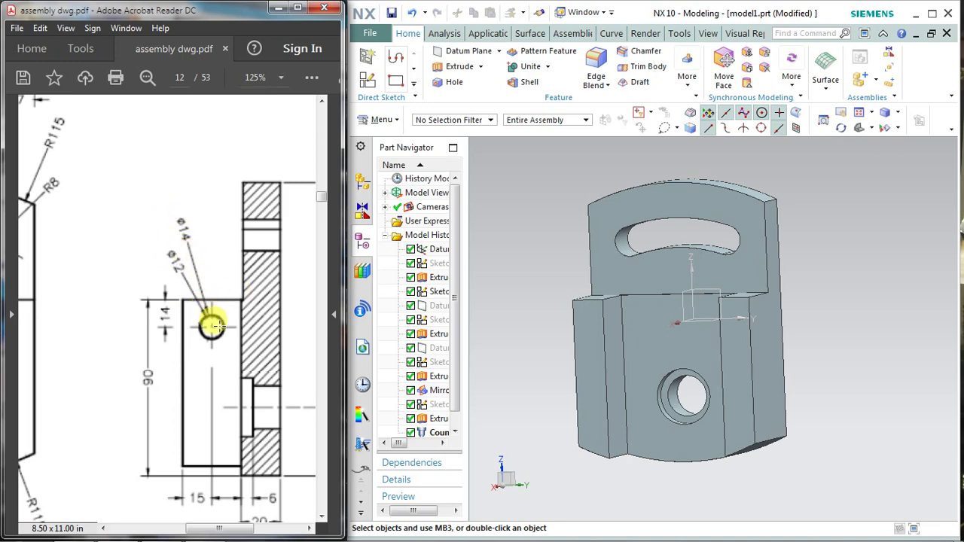
{"action": "middle_click_drag", "start_coordinate": [535, 347], "coordinate": [512, 344]}
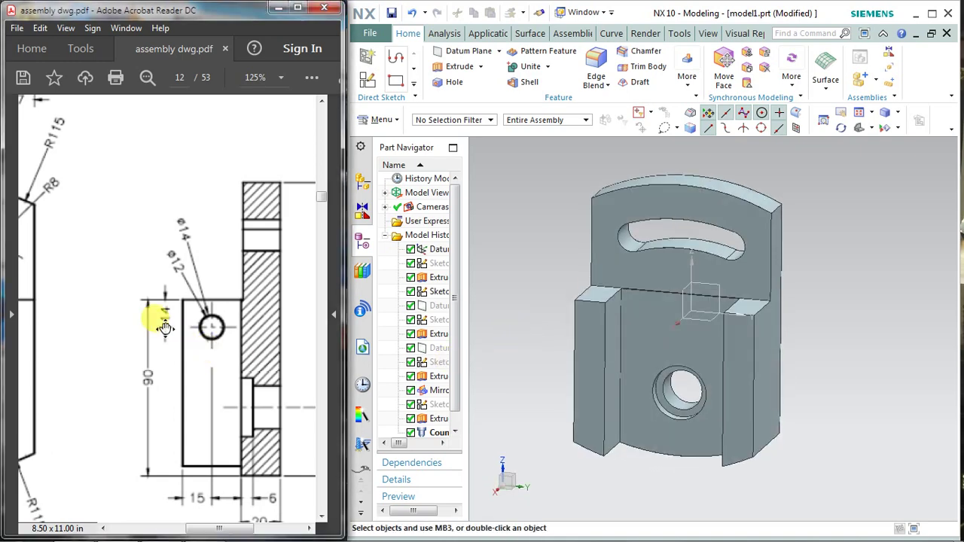
{"action": "scroll", "coordinate": [159, 319], "scroll_direction": "down", "scroll_amount": 1, "text": "ctrl"}
{"action": "scroll", "coordinate": [160, 320], "scroll_direction": "down", "scroll_amount": 1, "text": "ctrl"}
{"action": "scroll", "coordinate": [160, 320], "scroll_direction": "down", "scroll_amount": 1, "text": "ctrl"}
{"action": "scroll", "coordinate": [158, 319], "scroll_direction": "up", "scroll_amount": 1, "text": "ctrl"}
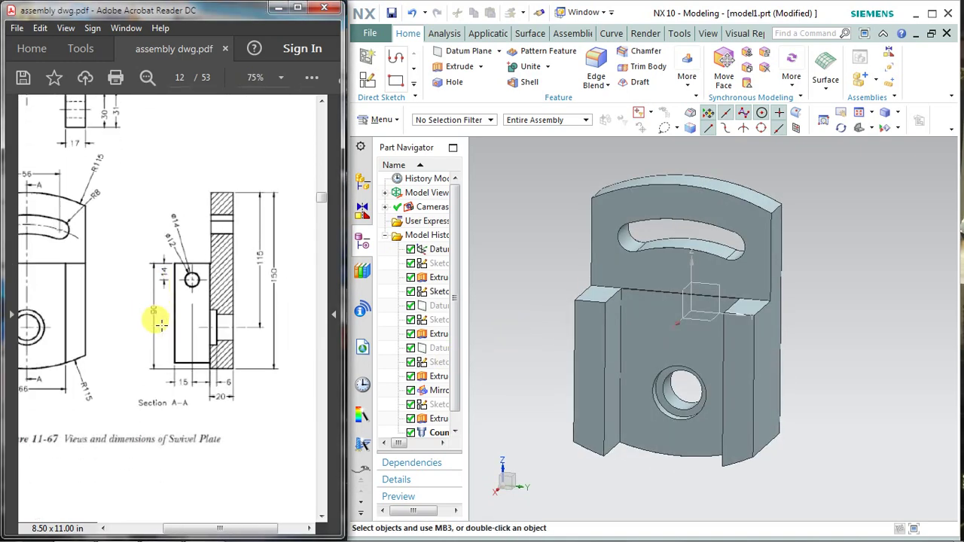
{"action": "scroll", "coordinate": [189, 362], "scroll_direction": "down", "scroll_amount": 2}
{"action": "scroll", "coordinate": [194, 527], "scroll_direction": "down", "scroll_amount": 2}
{"action": "left_click_drag", "start_coordinate": [192, 530], "coordinate": [219, 527]}
{"action": "scroll", "coordinate": [97, 305], "scroll_direction": "down", "scroll_amount": 3}
{"action": "scroll", "coordinate": [98, 304], "scroll_direction": "down", "scroll_amount": 3}
{"action": "scroll", "coordinate": [224, 323], "scroll_direction": "up", "scroll_amount": 1, "text": "ctrl"}
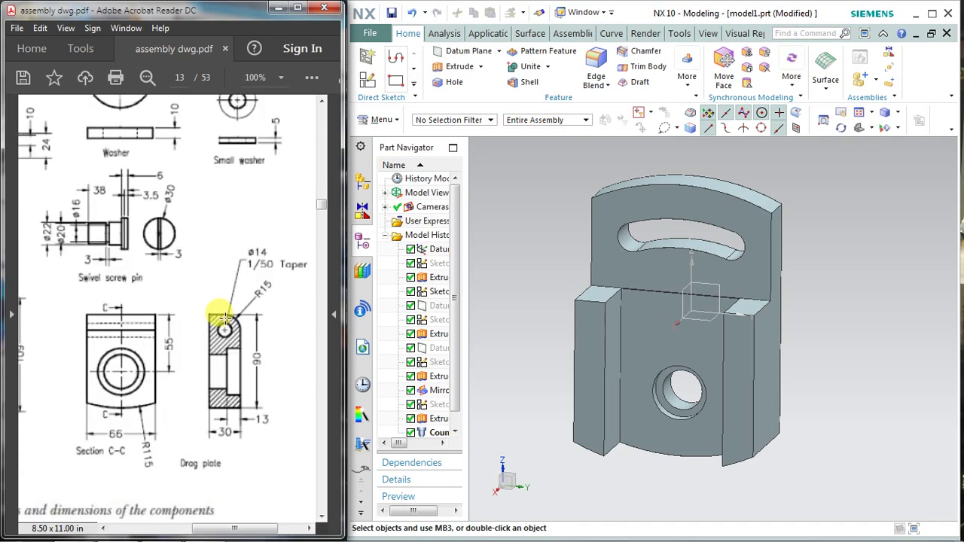
{"action": "scroll", "coordinate": [224, 322], "scroll_direction": "up", "scroll_amount": 1, "text": "ctrl"}
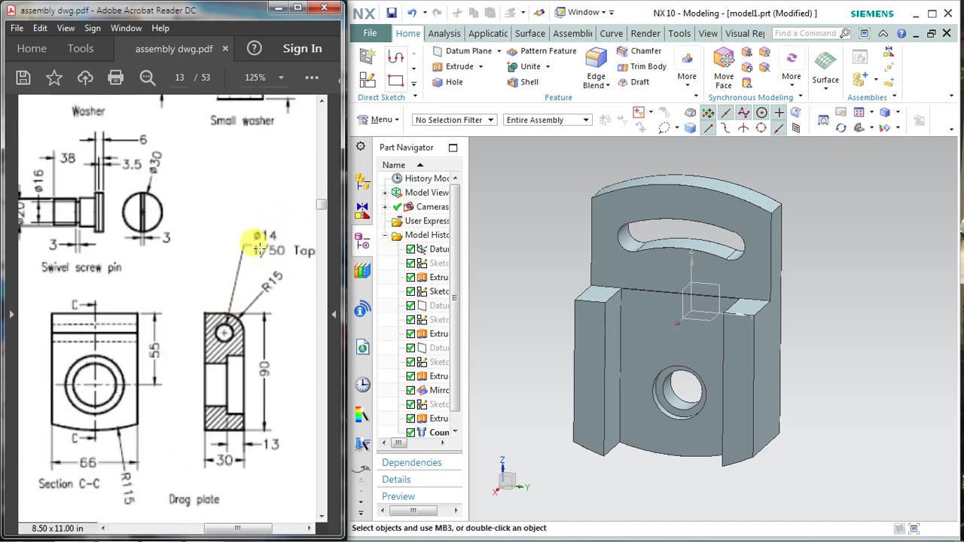
{"action": "left_click_drag", "start_coordinate": [238, 527], "coordinate": [256, 528]}
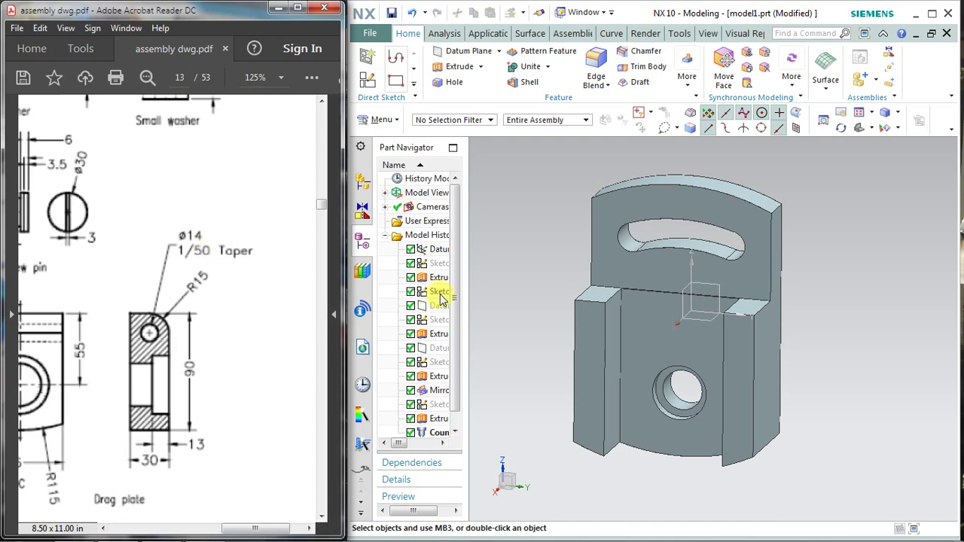
{"action": "middle_click_drag", "start_coordinate": [555, 306], "coordinate": [536, 294]}
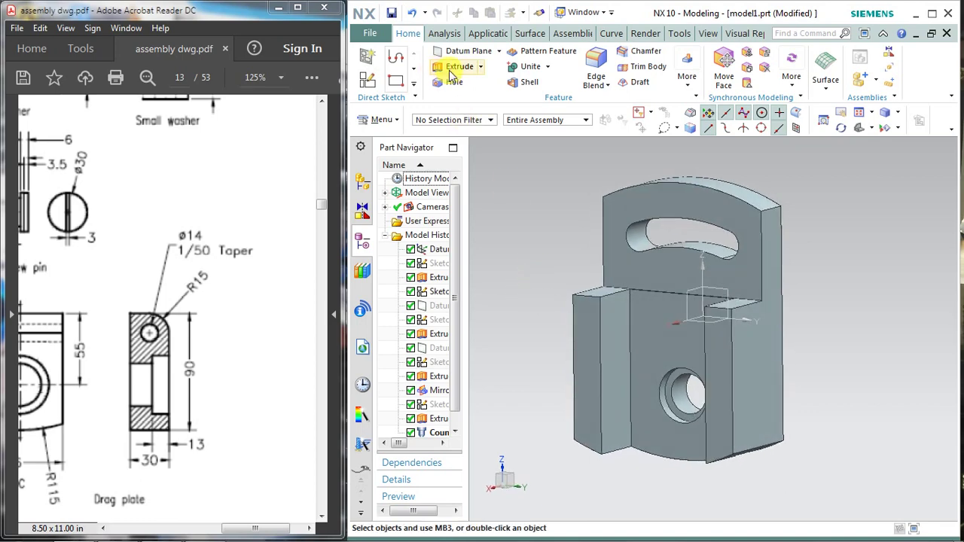
Start a new extrusion sketched on the plate's right side face
{"action": "left_click", "coordinate": [452, 84]}
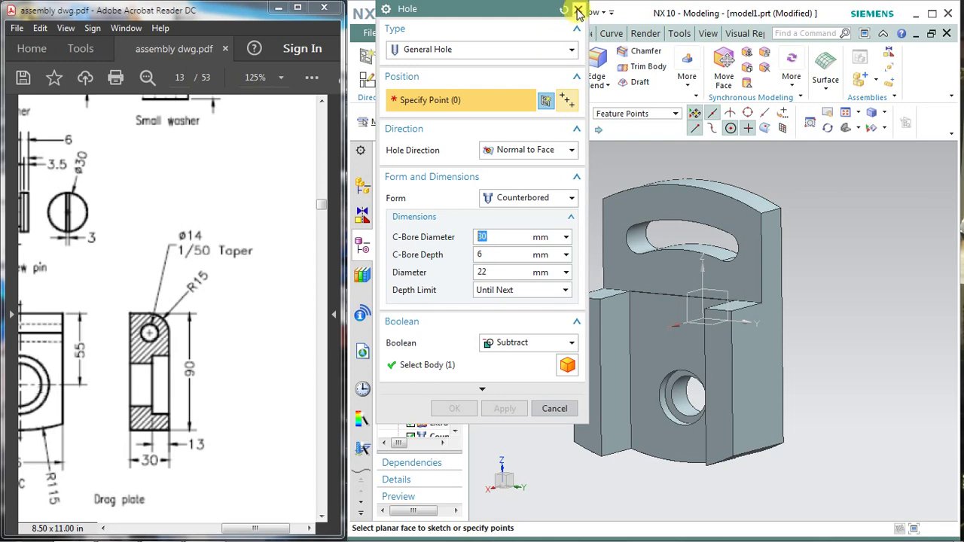
{"action": "left_click", "coordinate": [578, 12]}
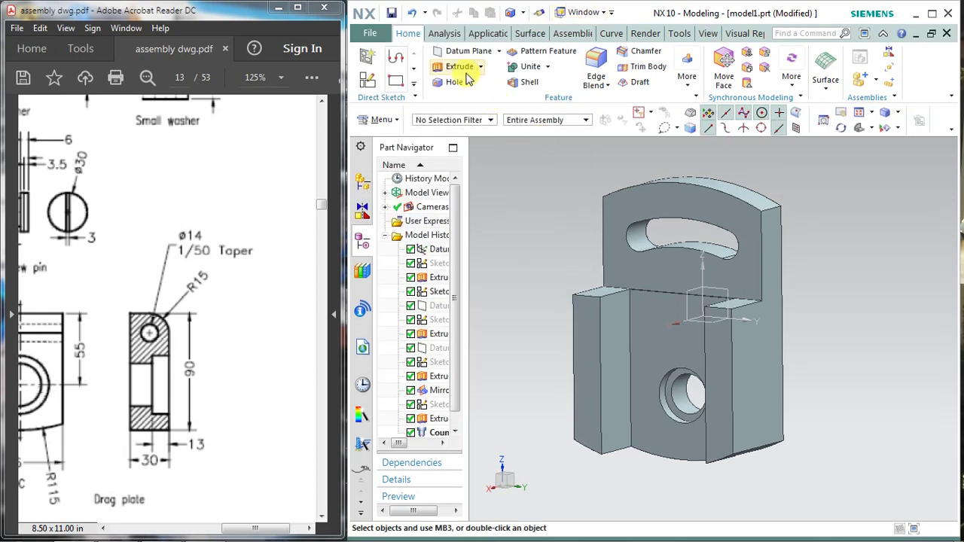
{"action": "left_click", "coordinate": [367, 57]}
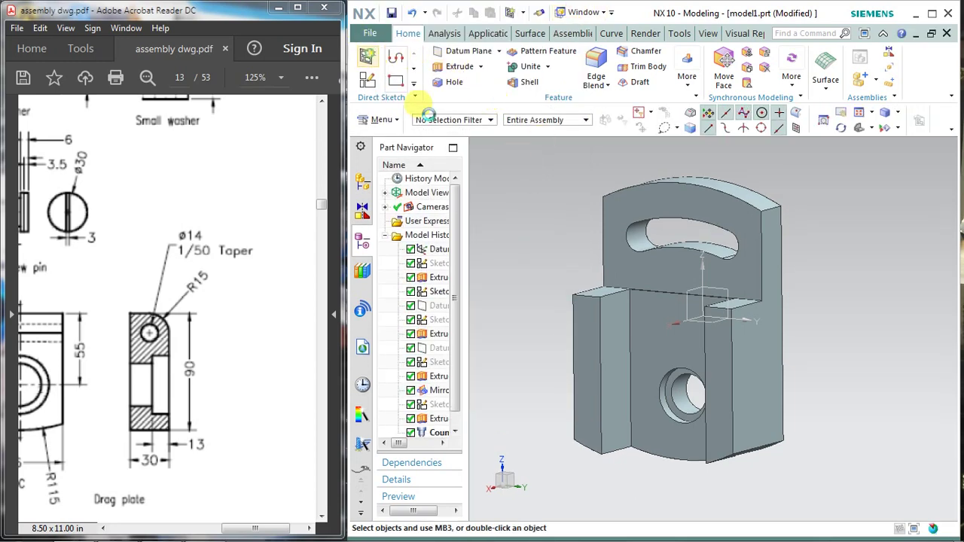
{"action": "left_click", "coordinate": [752, 332]}
{"action": "left_click", "coordinate": [500, 227]}
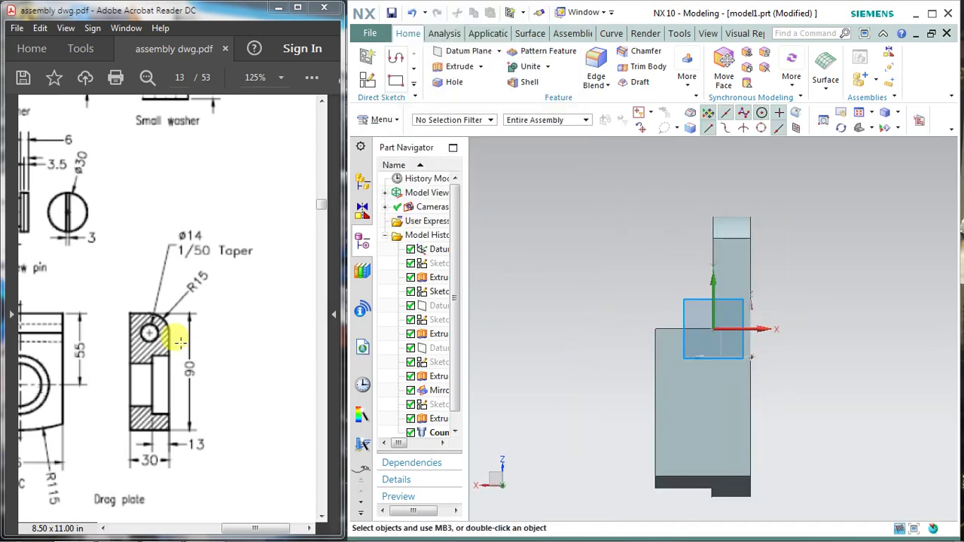
Zoom the PDF to page 12's Swivel Plate Section A-A
{"action": "scroll", "coordinate": [140, 290], "scroll_direction": "down", "scroll_amount": 1, "text": "ctrl"}
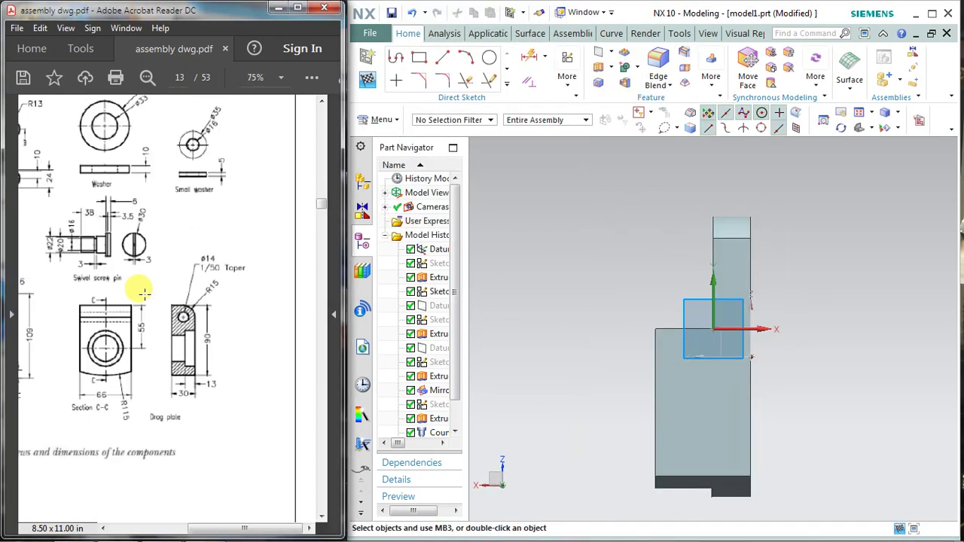
{"action": "scroll", "coordinate": [132, 286], "scroll_direction": "down", "scroll_amount": 1, "text": "ctrl"}
{"action": "scroll", "coordinate": [130, 290], "scroll_direction": "up", "scroll_amount": 5}
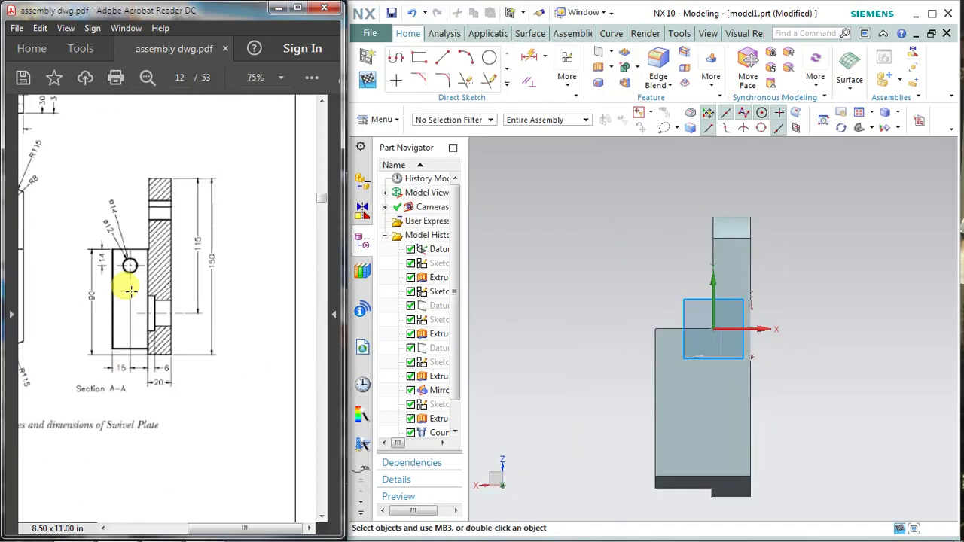
{"action": "left_click", "coordinate": [178, 532]}
{"action": "scroll", "coordinate": [187, 299], "scroll_direction": "up", "scroll_amount": 2, "text": "ctrl"}
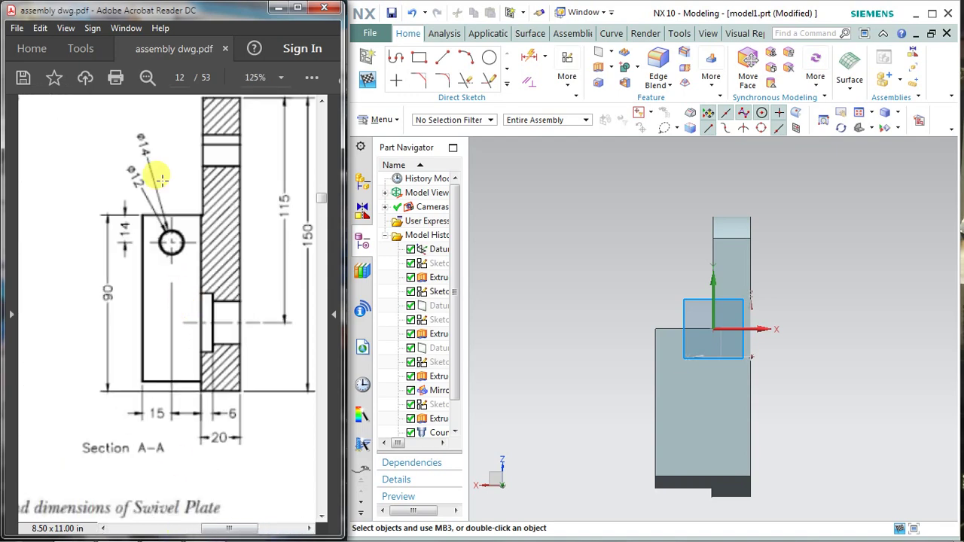
{"action": "scroll", "coordinate": [161, 179], "scroll_direction": "up", "scroll_amount": 1, "text": "ctrl"}
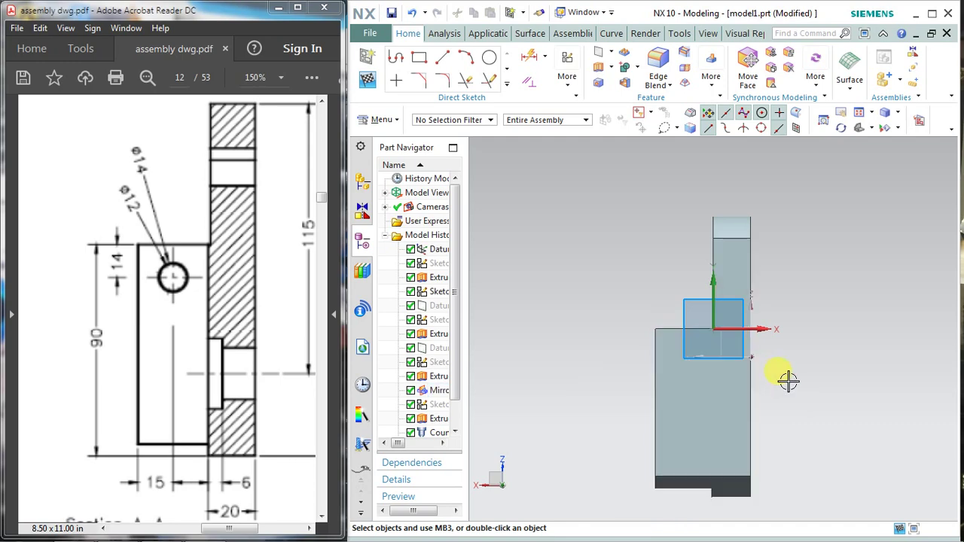
{"action": "right_click", "coordinate": [800, 307]}
Draw a circle on the side-face sketch
{"action": "left_click", "coordinate": [624, 193]}
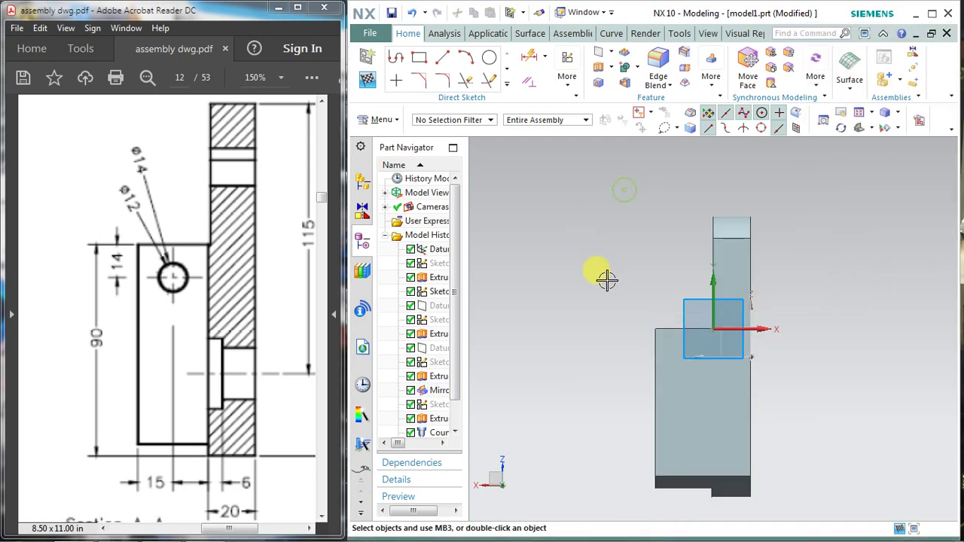
{"action": "left_click", "coordinate": [484, 60]}
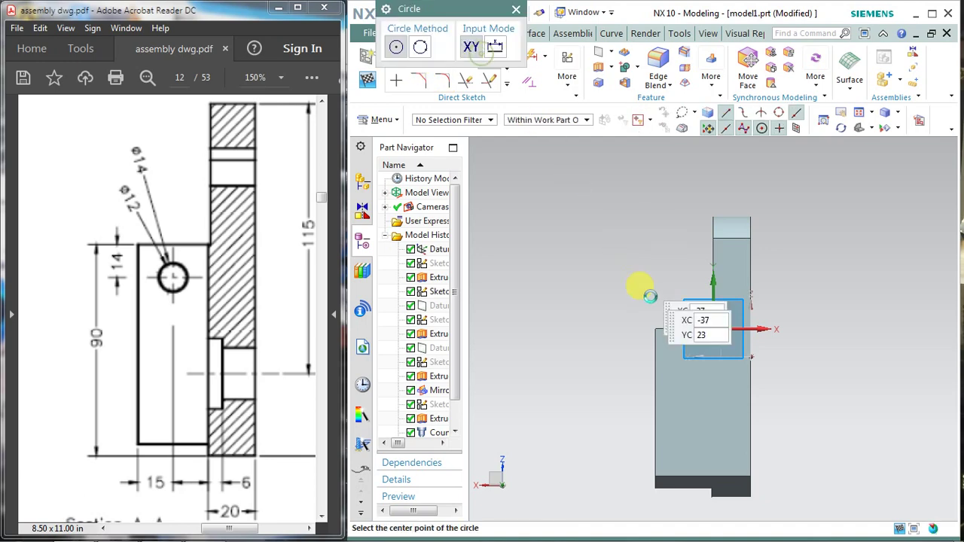
{"action": "key", "text": "Escape"}
{"action": "scroll", "coordinate": [698, 386], "scroll_direction": "up", "scroll_amount": 3}
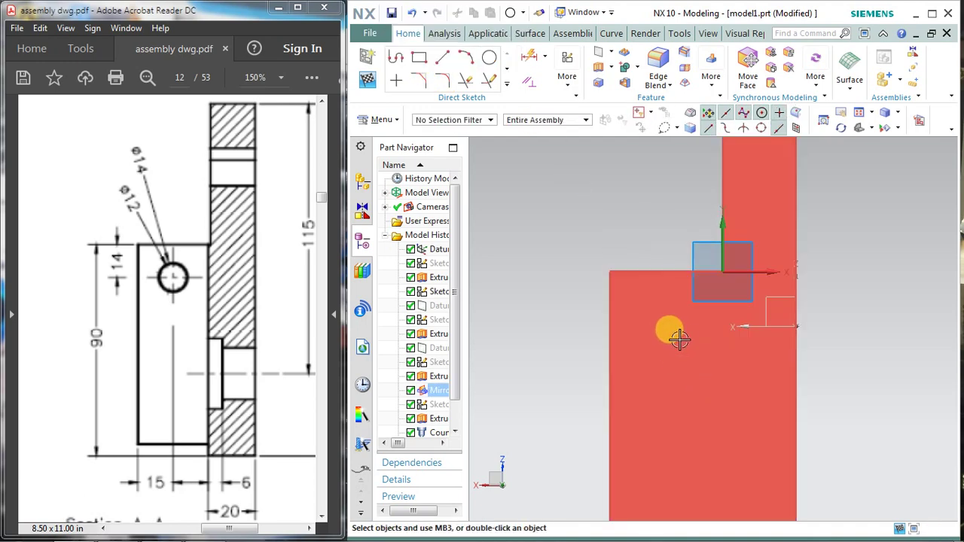
{"action": "left_click", "coordinate": [567, 71]}
{"action": "left_click", "coordinate": [691, 348]}
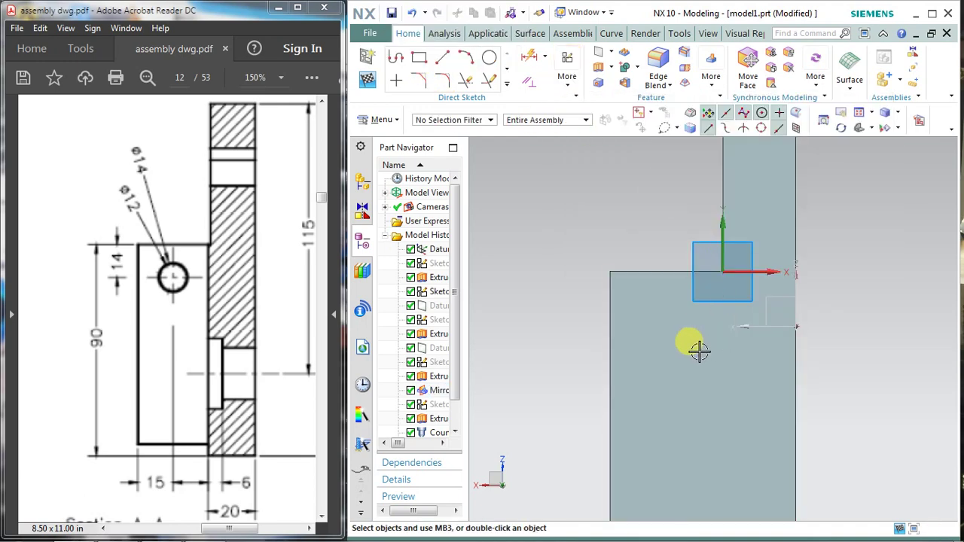
{"action": "left_click", "coordinate": [691, 350]}
{"action": "left_click", "coordinate": [682, 352]}
{"action": "left_click", "coordinate": [489, 58]}
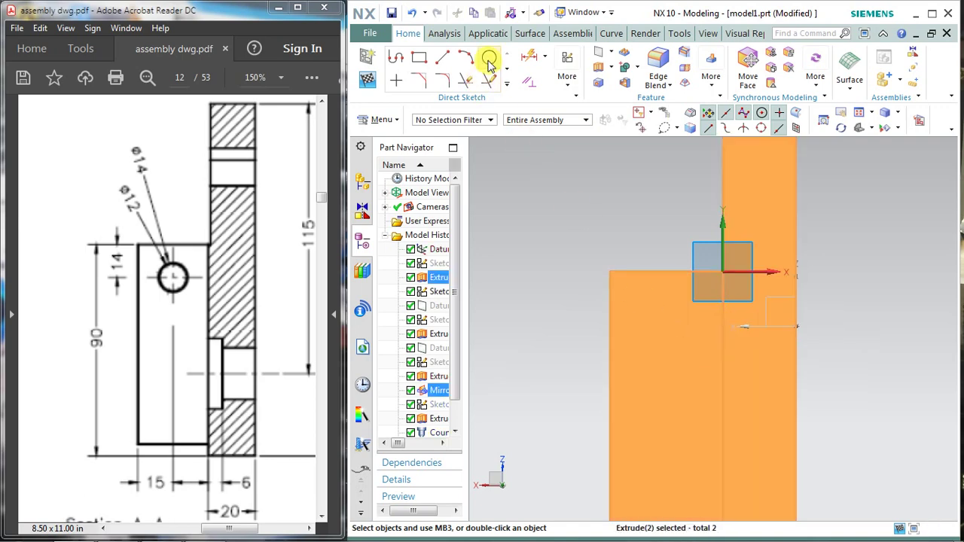
{"action": "left_click", "coordinate": [684, 349]}
{"action": "left_click", "coordinate": [706, 370]}
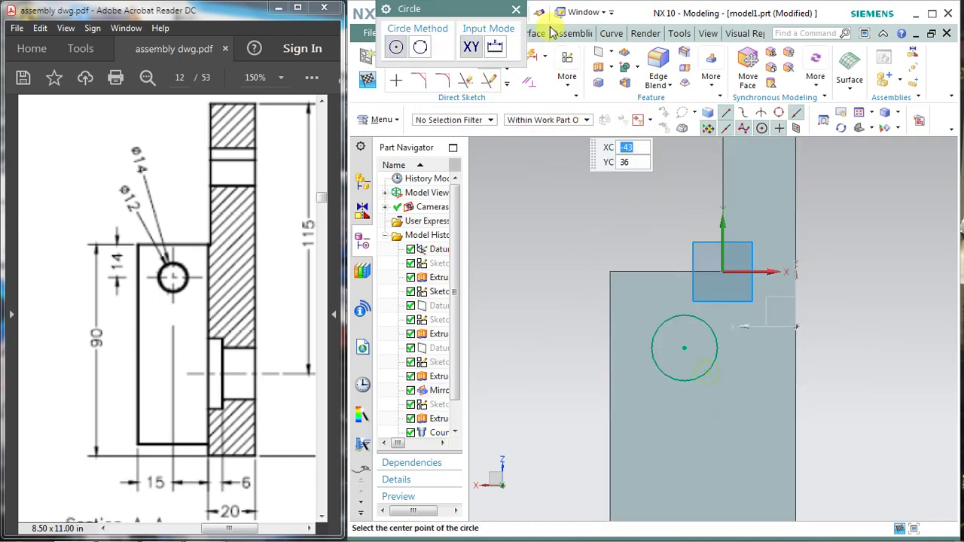
{"action": "left_click", "coordinate": [517, 12]}
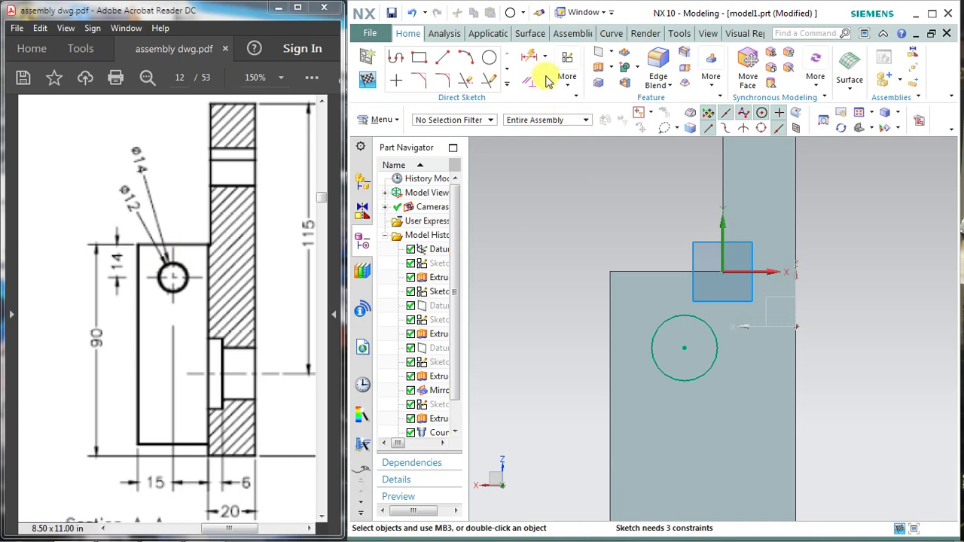
Dimension the circle's centre 14 mm below the top edge
{"action": "left_click", "coordinate": [544, 56]}
{"action": "left_click", "coordinate": [564, 91]}
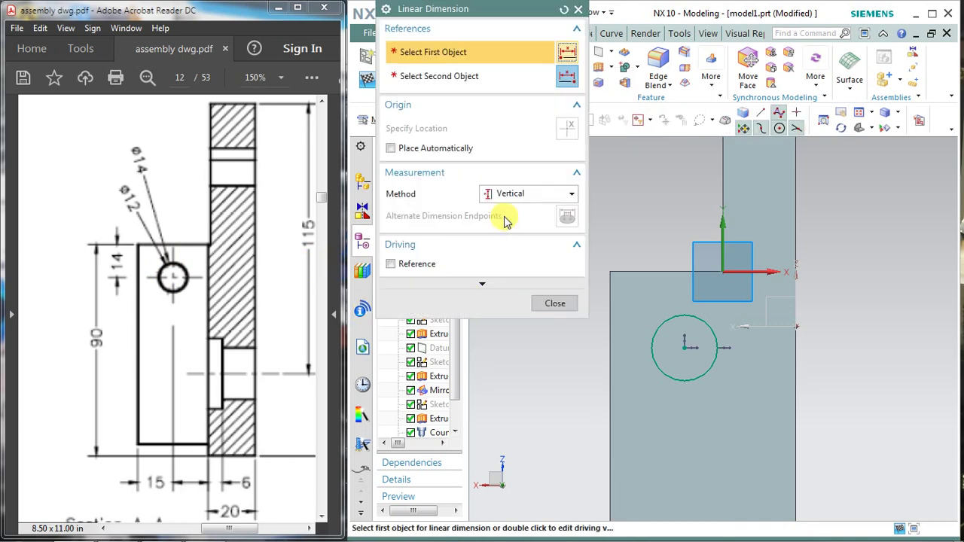
{"action": "left_click", "coordinate": [685, 345]}
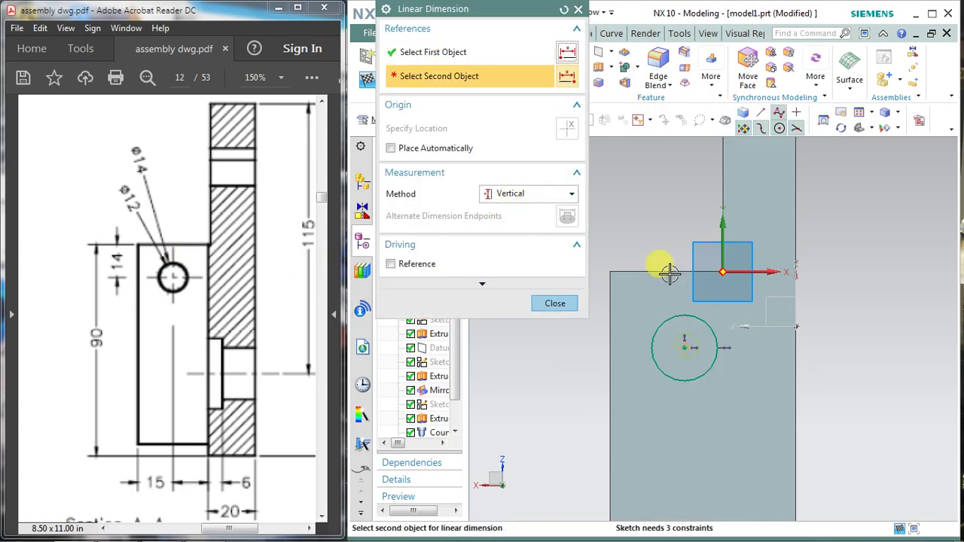
{"action": "left_click", "coordinate": [652, 271]}
{"action": "left_click", "coordinate": [572, 351]}
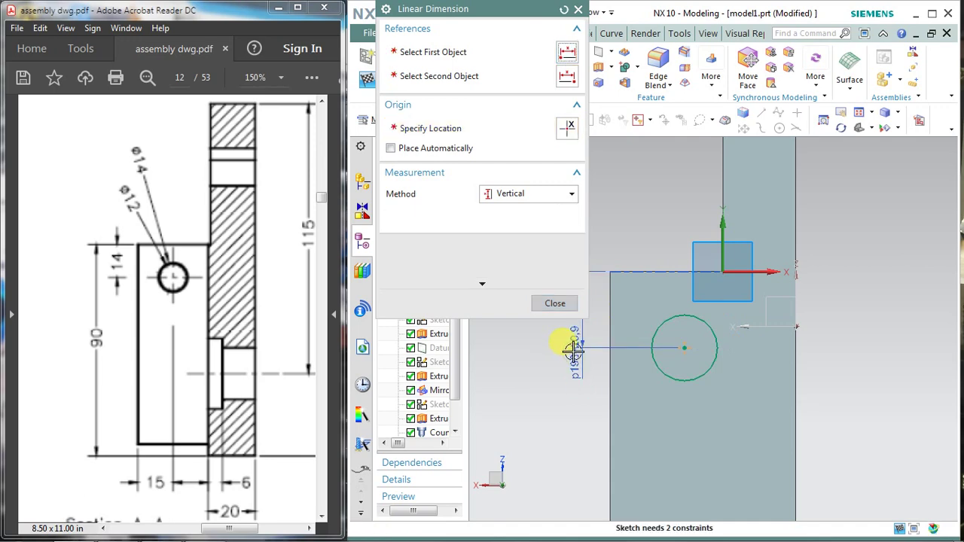
{"action": "type", "text": "14"}
{"action": "key", "text": "Return"}
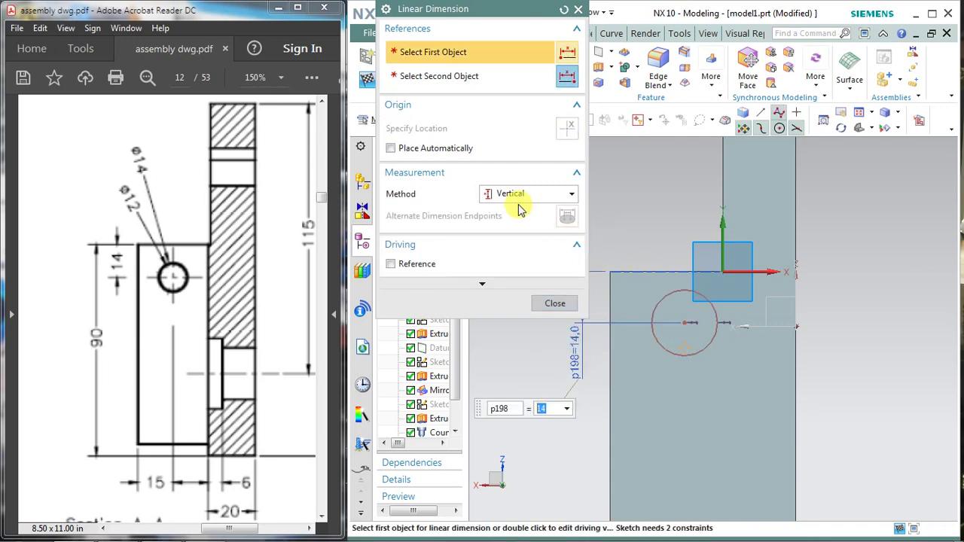
Add a 15 mm horizontal dimension from the circle's centre to the side edge
{"action": "left_click", "coordinate": [527, 194]}
{"action": "left_click", "coordinate": [505, 221]}
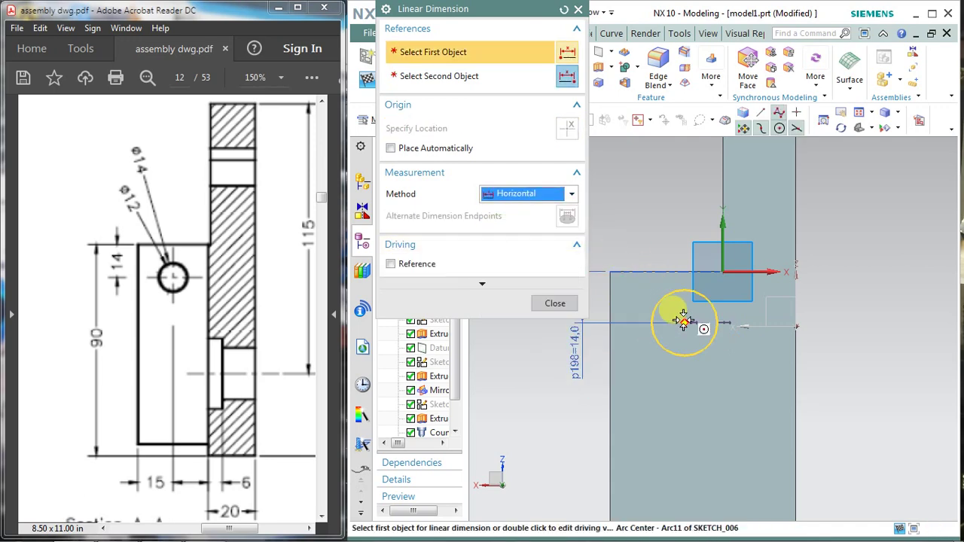
{"action": "left_click", "coordinate": [683, 322]}
{"action": "left_click", "coordinate": [796, 374]}
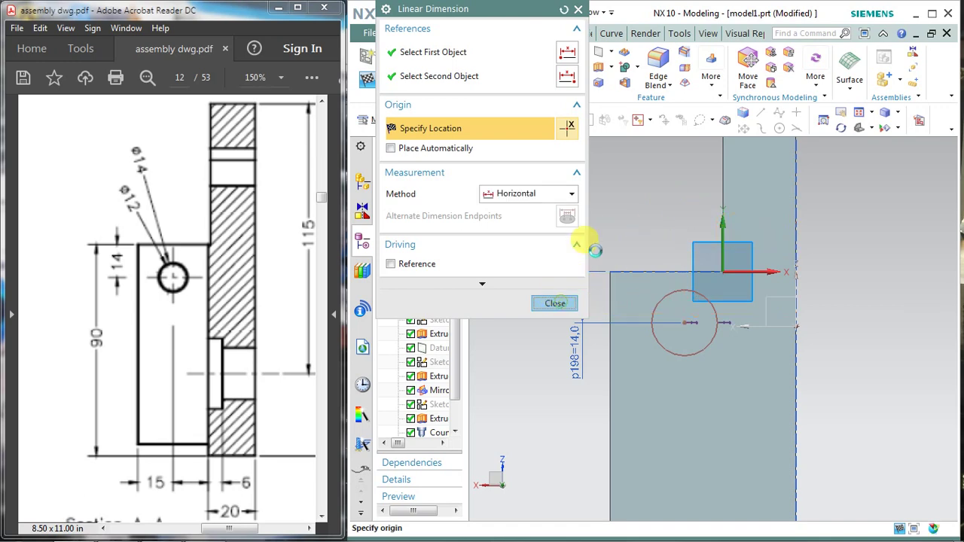
{"action": "left_click", "coordinate": [594, 251]}
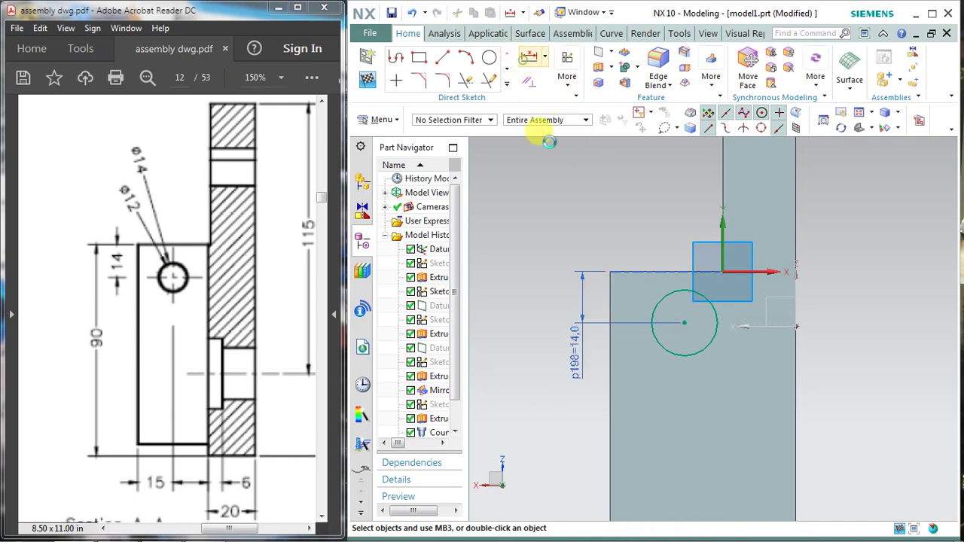
{"action": "left_click", "coordinate": [684, 323]}
{"action": "left_click", "coordinate": [606, 379]}
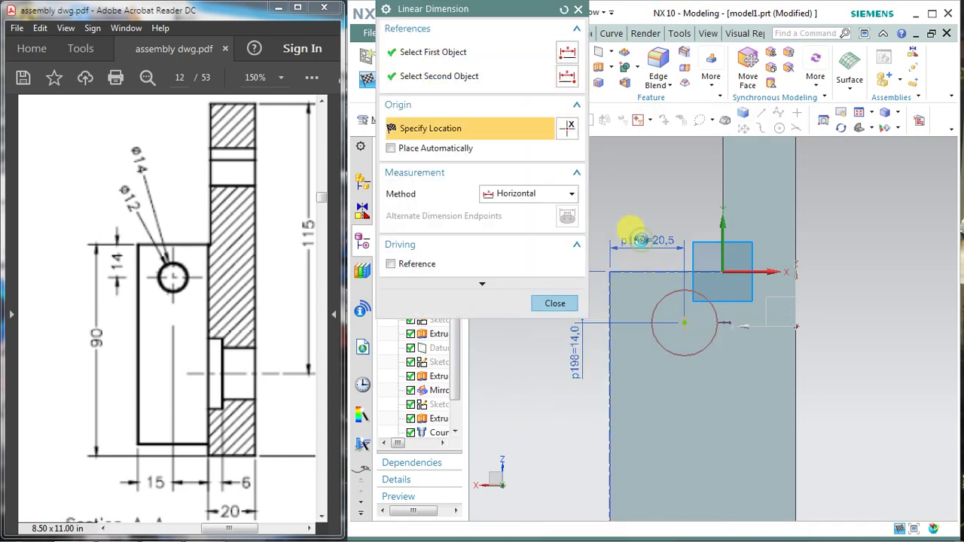
{"action": "left_click", "coordinate": [641, 240]}
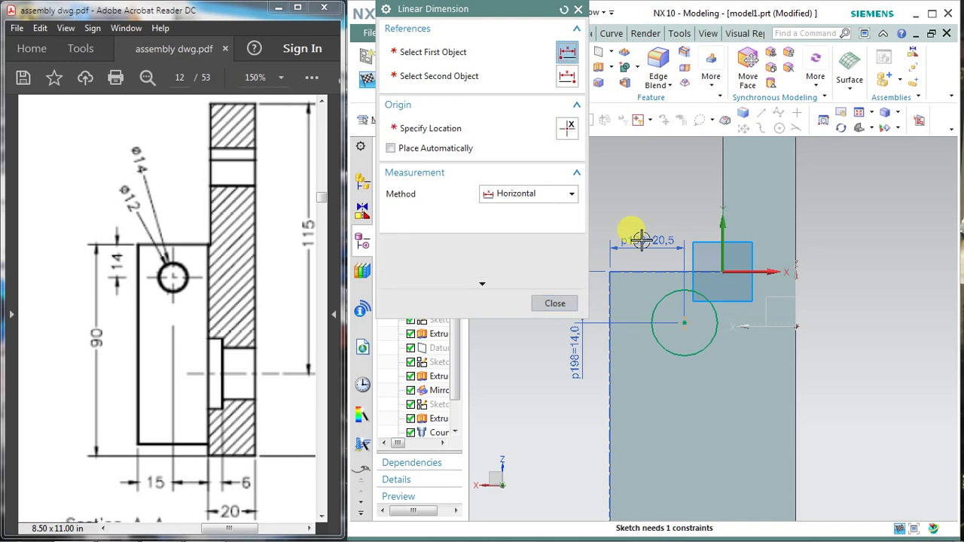
{"action": "left_click", "coordinate": [555, 304]}
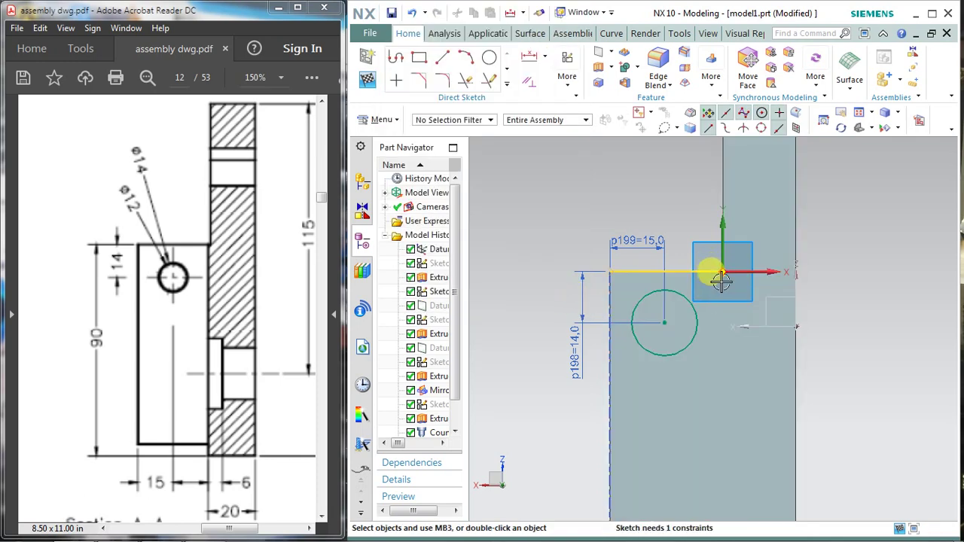
{"action": "scroll", "coordinate": [708, 332], "scroll_direction": "up", "scroll_amount": 2}
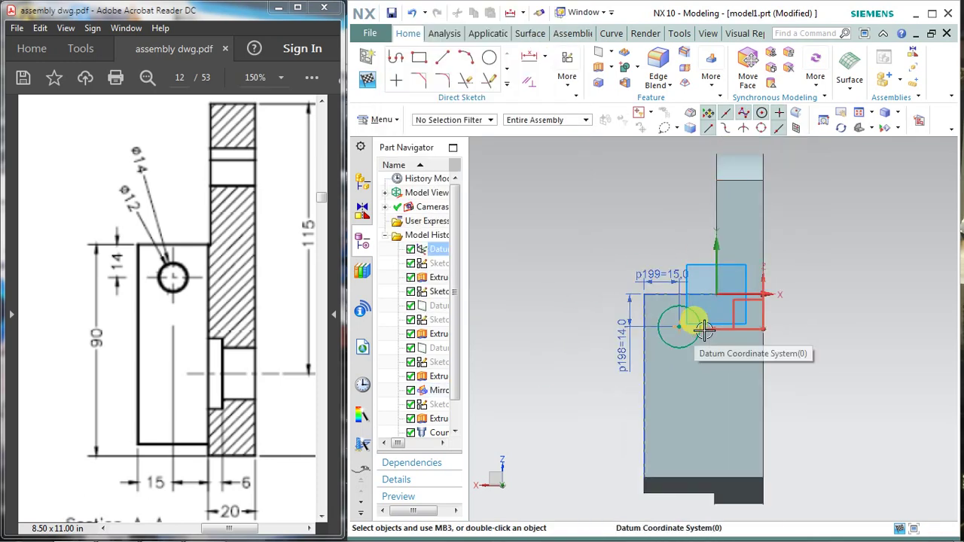
{"action": "scroll", "coordinate": [691, 333], "scroll_direction": "down", "scroll_amount": 2}
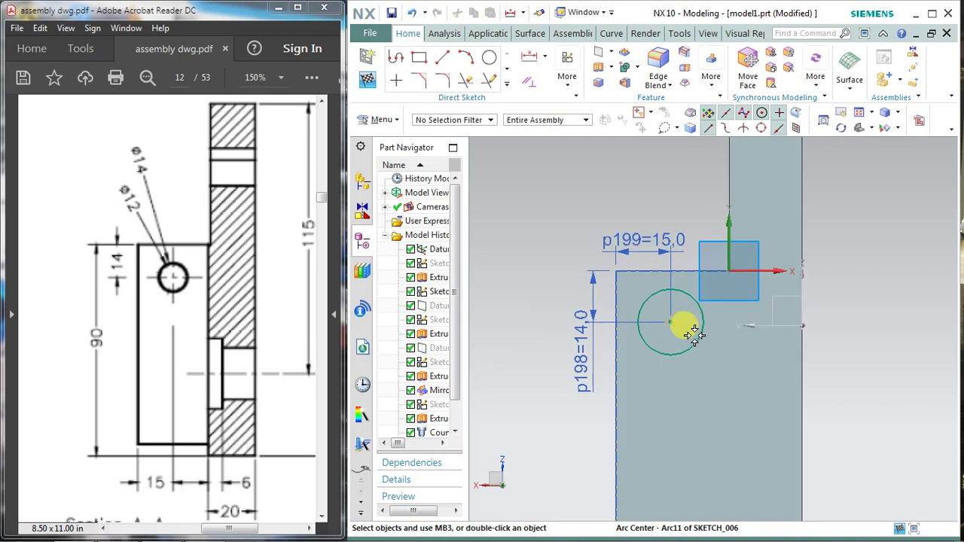
{"action": "left_click", "coordinate": [678, 256]}
Finish the sketch and extrude the circle with its end set to Until Next
{"action": "left_click", "coordinate": [367, 79]}
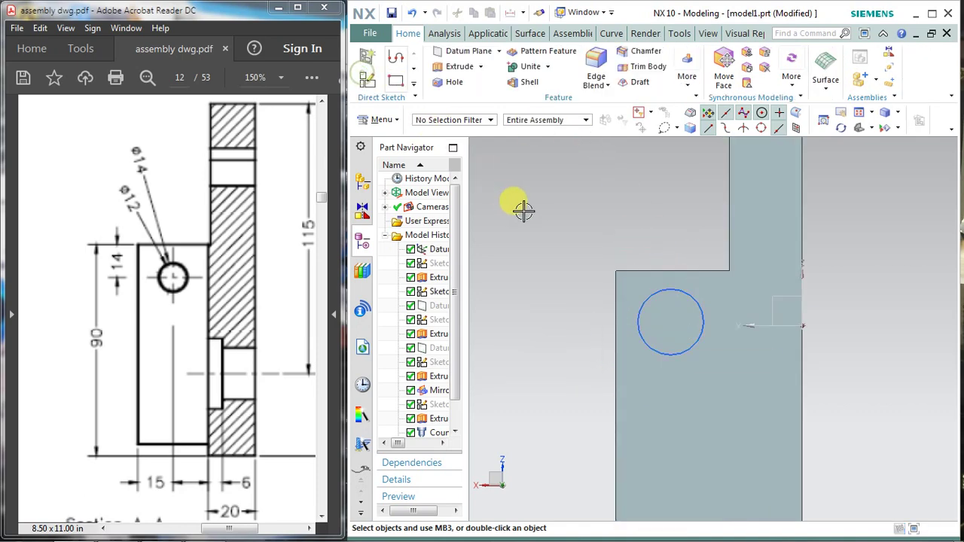
{"action": "middle_click_drag", "start_coordinate": [523, 209], "coordinate": [562, 215]}
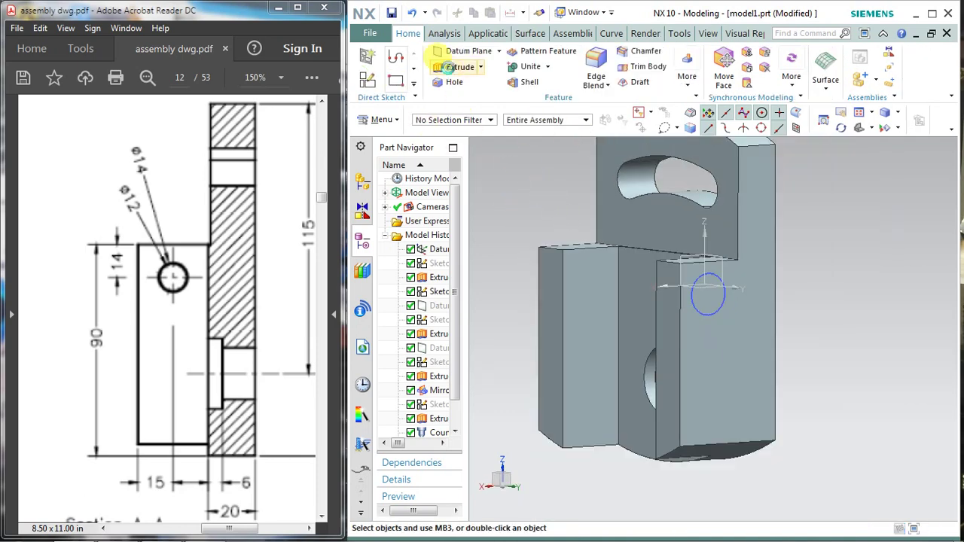
{"action": "left_click", "coordinate": [452, 67]}
{"action": "left_click", "coordinate": [695, 314]}
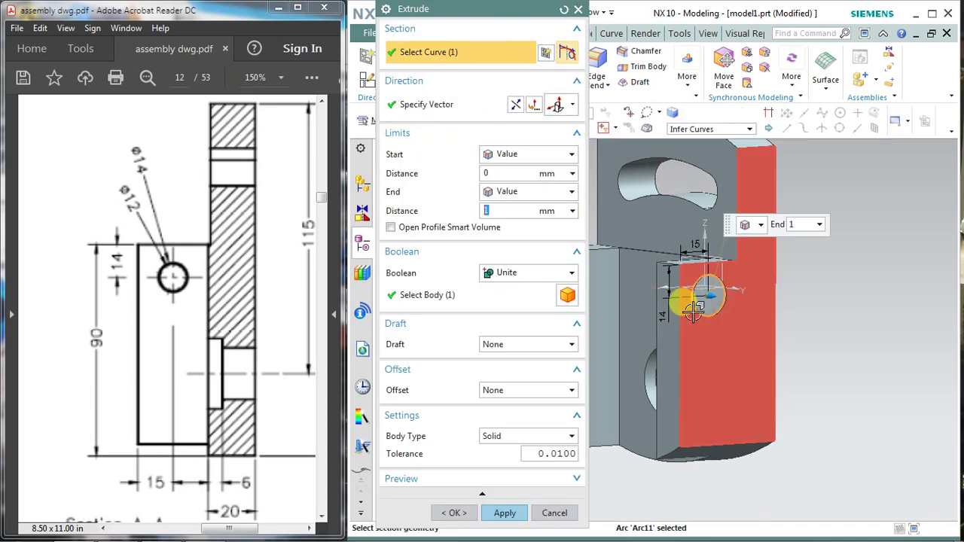
{"action": "middle_click_drag", "start_coordinate": [684, 301], "coordinate": [808, 348]}
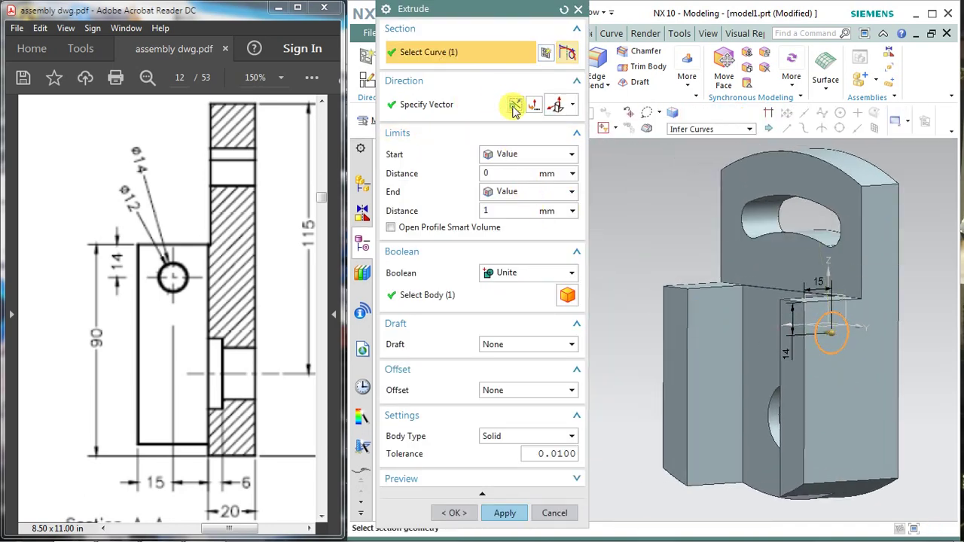
{"action": "left_click", "coordinate": [527, 193]}
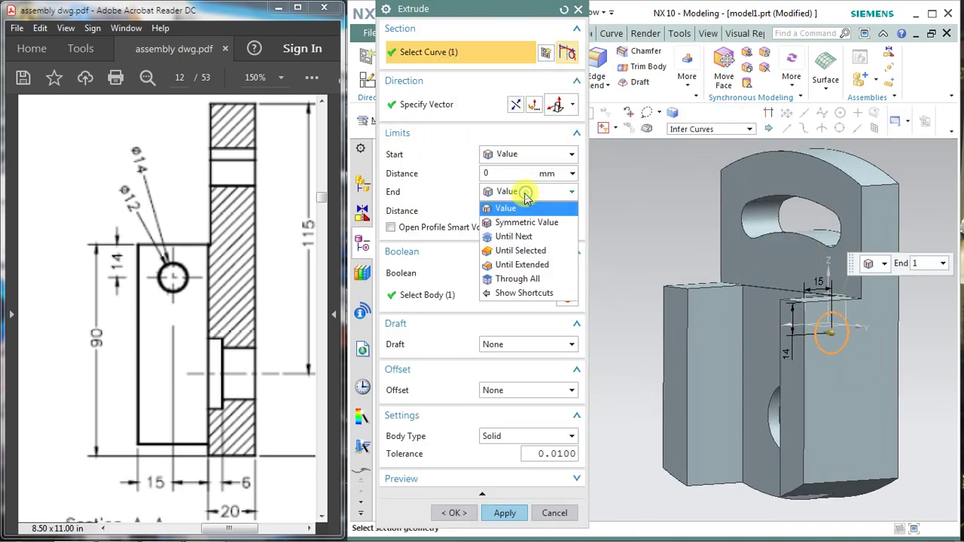
{"action": "left_click", "coordinate": [518, 265]}
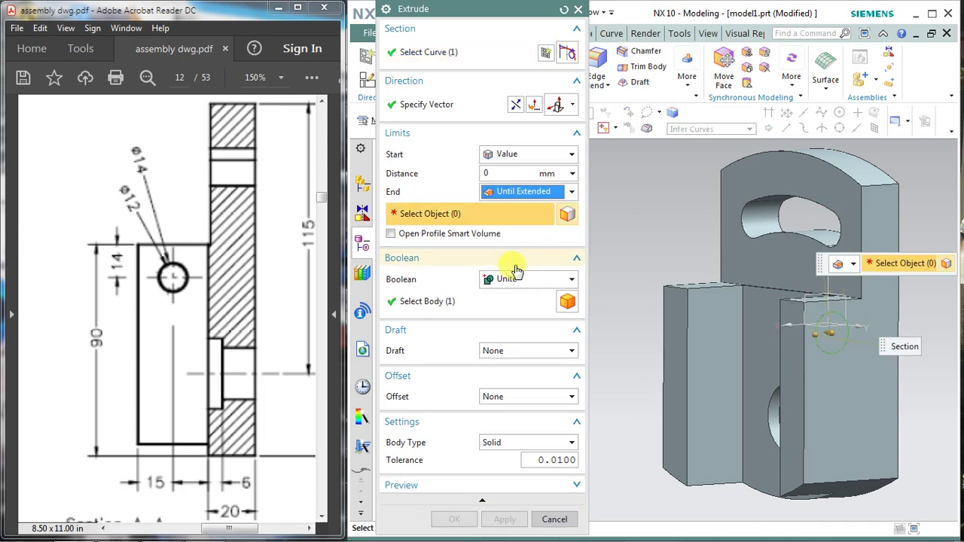
{"action": "left_click", "coordinate": [518, 193]}
{"action": "left_click", "coordinate": [519, 249]}
{"action": "left_click", "coordinate": [518, 193]}
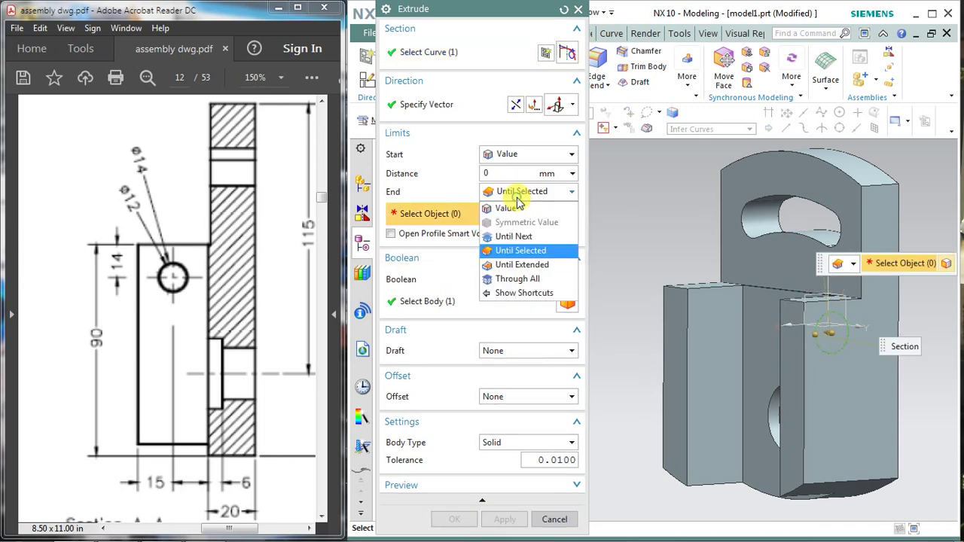
{"action": "left_click", "coordinate": [514, 237]}
{"action": "mouse_move", "coordinate": [619, 259]}
{"action": "middle_mouse_down"}
{"action": "mouse_move", "coordinate": [639, 253]}
{"action": "mouse_move", "coordinate": [603, 266]}
{"action": "middle_mouse_up"}
Make the extrusion subtract with a 1/50 draft from the start limit, and apply it
{"action": "left_click", "coordinate": [568, 254]}
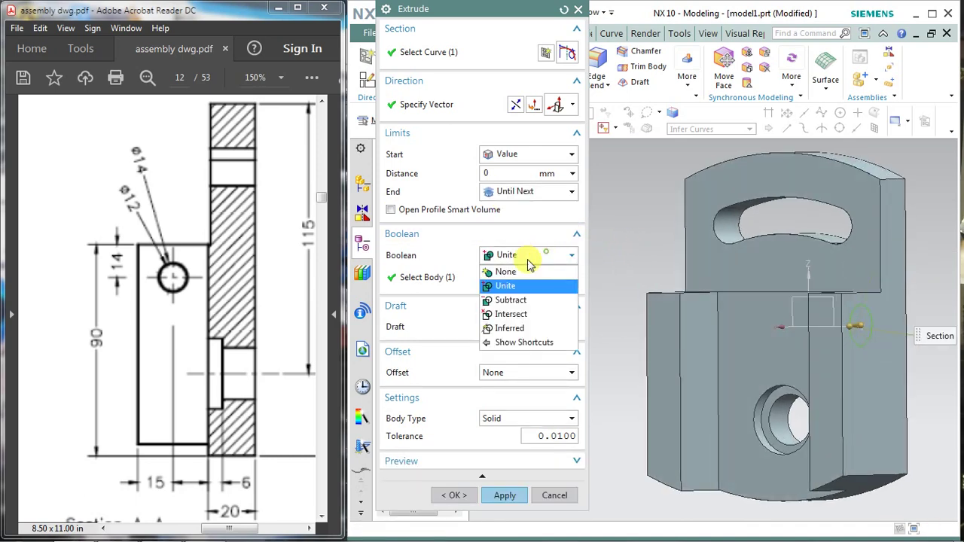
{"action": "left_click", "coordinate": [514, 301]}
{"action": "mouse_move", "coordinate": [617, 201]}
{"action": "middle_mouse_down"}
{"action": "mouse_move", "coordinate": [615, 237]}
{"action": "mouse_move", "coordinate": [741, 282]}
{"action": "middle_mouse_up"}
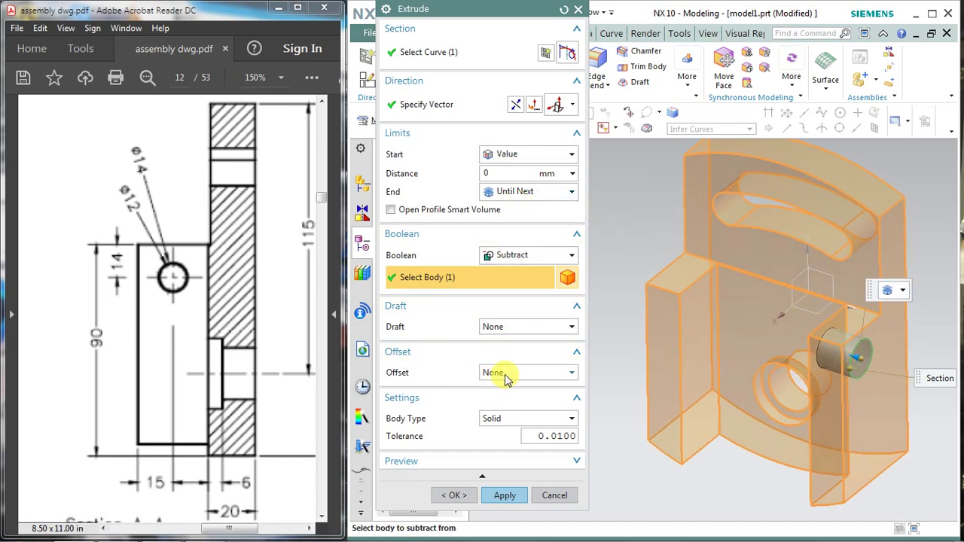
{"action": "left_click", "coordinate": [502, 335]}
{"action": "left_click", "coordinate": [512, 349]}
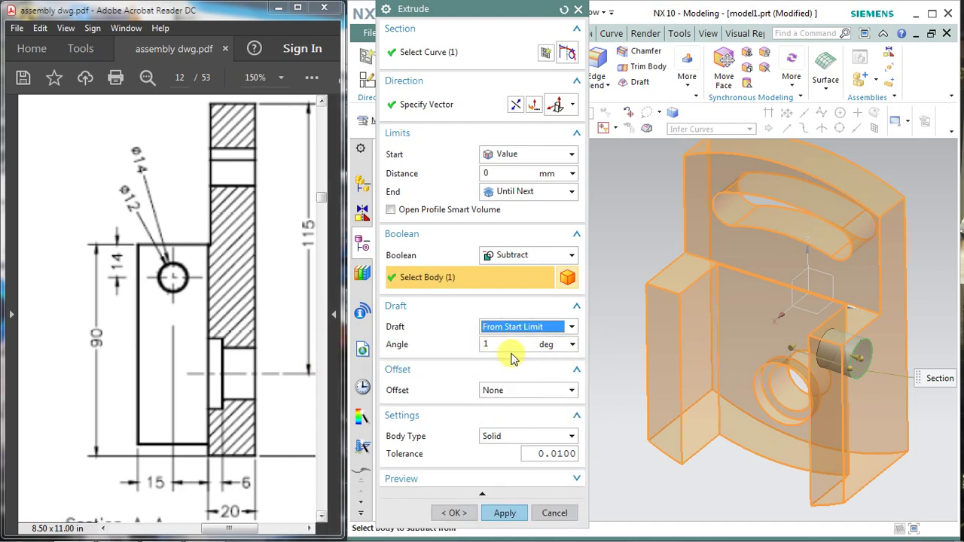
{"action": "left_click", "coordinate": [511, 345]}
{"action": "type", "text": "/50"}
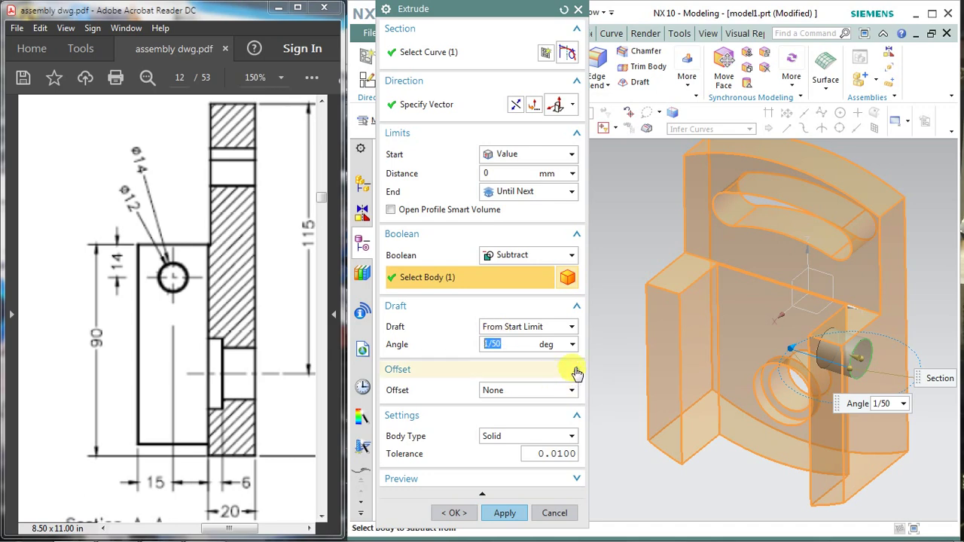
{"action": "left_click", "coordinate": [501, 512]}
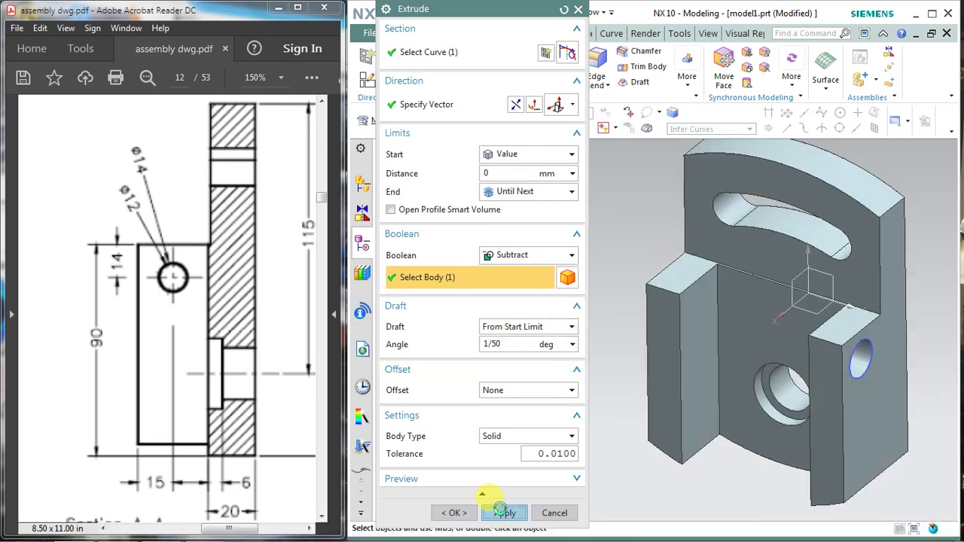
Reopen the cross-hole extrude feature for editing
{"action": "left_click", "coordinate": [554, 513]}
{"action": "double_click", "coordinate": [859, 348]}
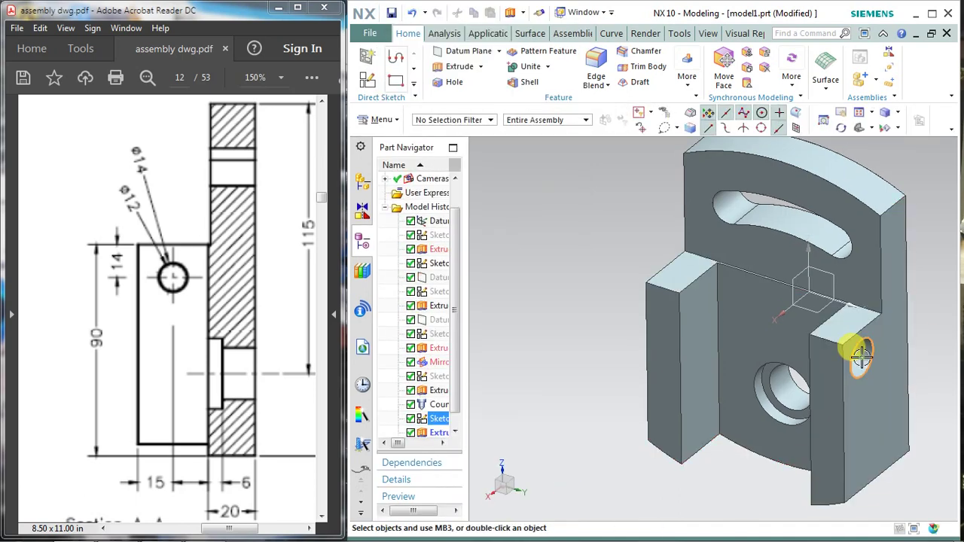
{"action": "left_click", "coordinate": [366, 82]}
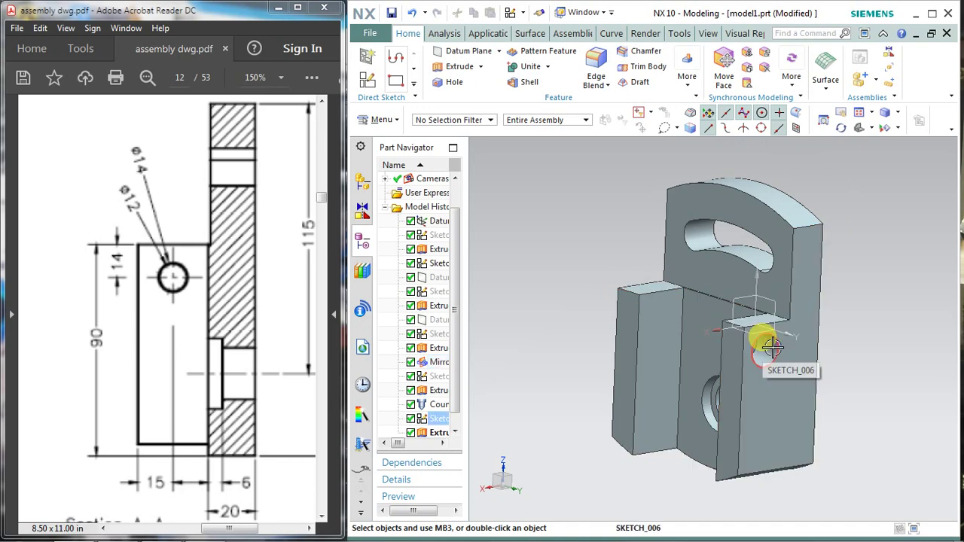
{"action": "scroll", "coordinate": [763, 351], "scroll_direction": "up", "scroll_amount": 3}
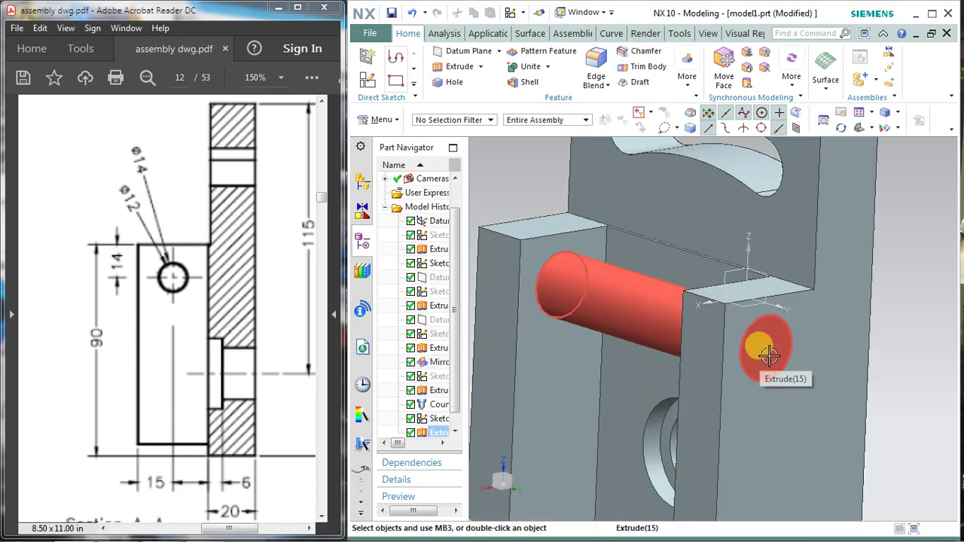
{"action": "left_click", "coordinate": [765, 351]}
{"action": "key", "text": "x"}
{"action": "middle_click_drag", "start_coordinate": [770, 354], "coordinate": [836, 399]}
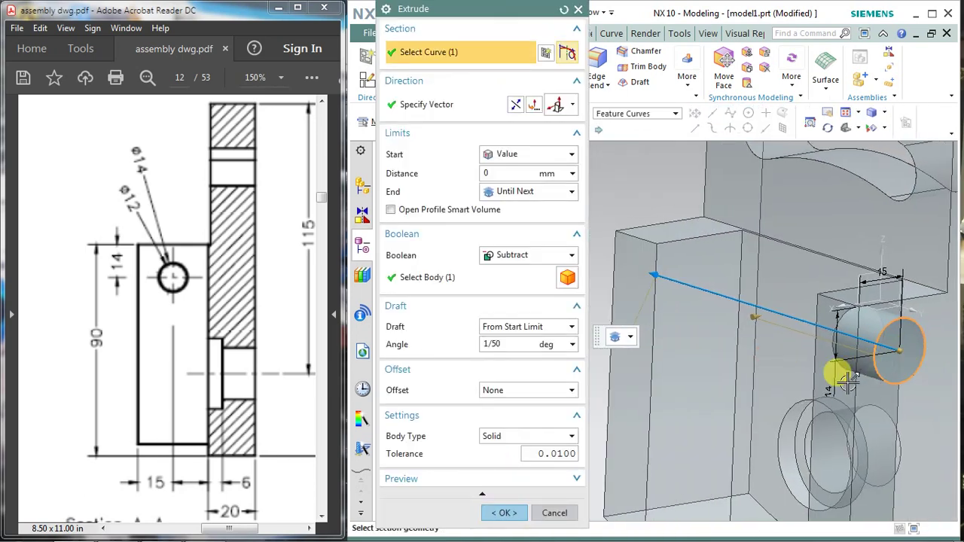
Change the cut's end to a 113 mm value and confirm it
{"action": "left_click", "coordinate": [500, 191]}
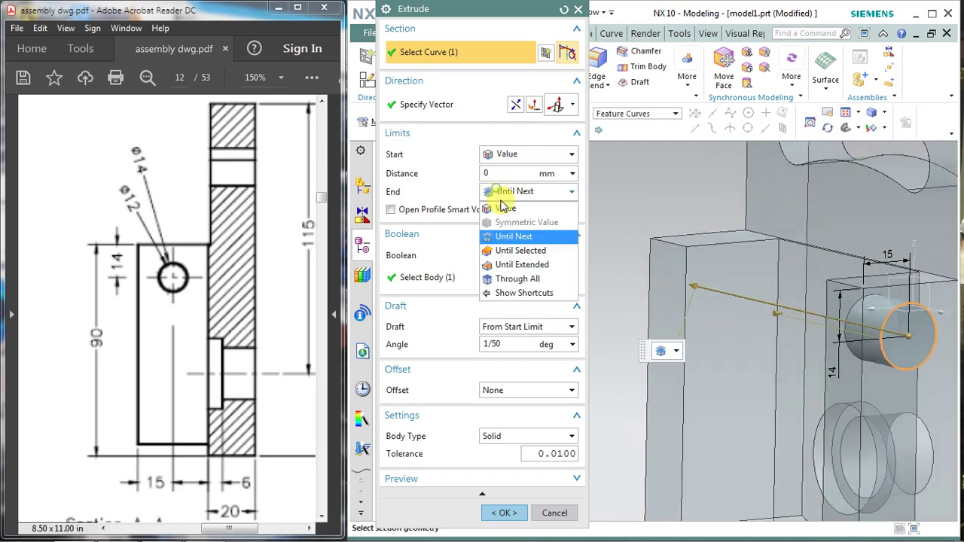
{"action": "left_click", "coordinate": [500, 206]}
{"action": "middle_click_drag", "start_coordinate": [813, 372], "coordinate": [685, 362]}
{"action": "scroll", "coordinate": [708, 354], "scroll_direction": "down", "scroll_amount": 3}
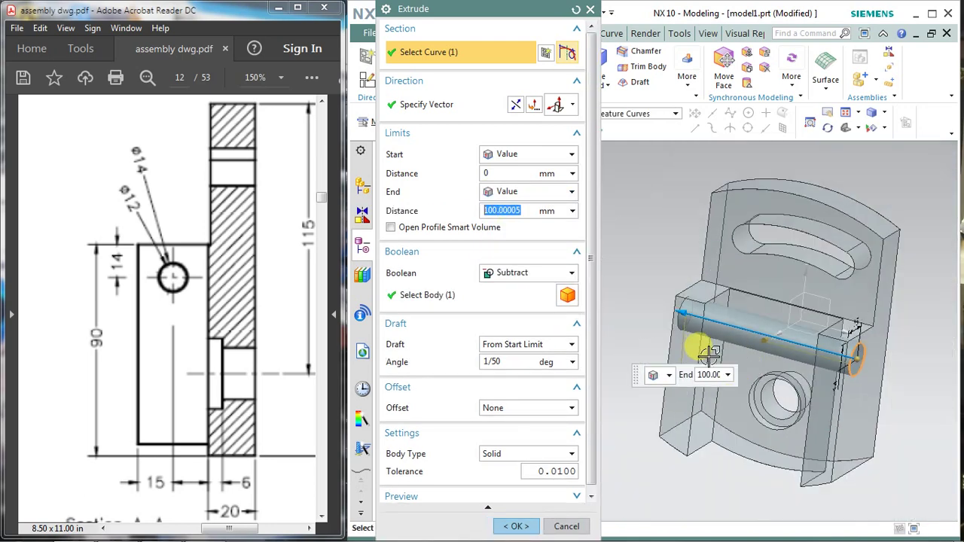
{"action": "left_click_drag", "start_coordinate": [660, 305], "coordinate": [649, 308]}
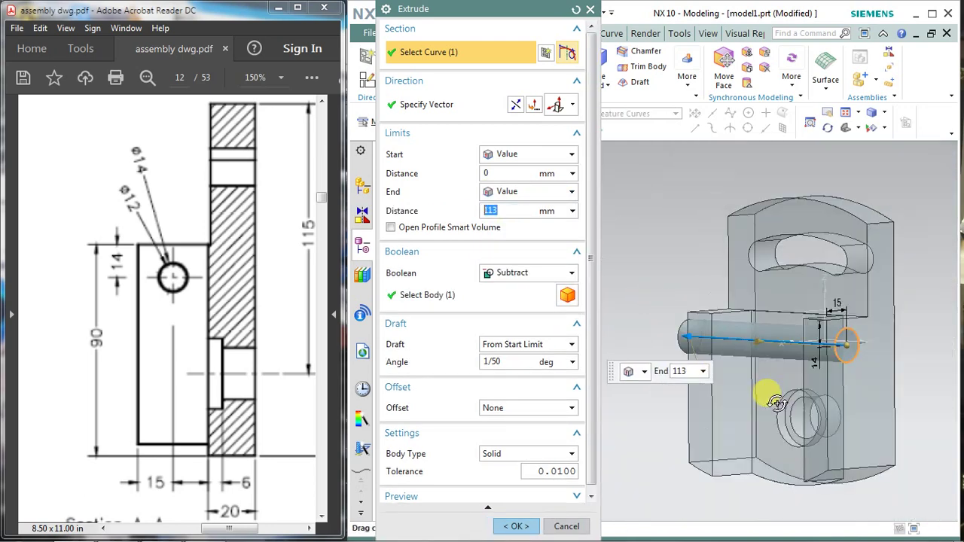
{"action": "middle_click_drag", "start_coordinate": [764, 393], "coordinate": [649, 426]}
{"action": "left_click", "coordinate": [515, 526]}
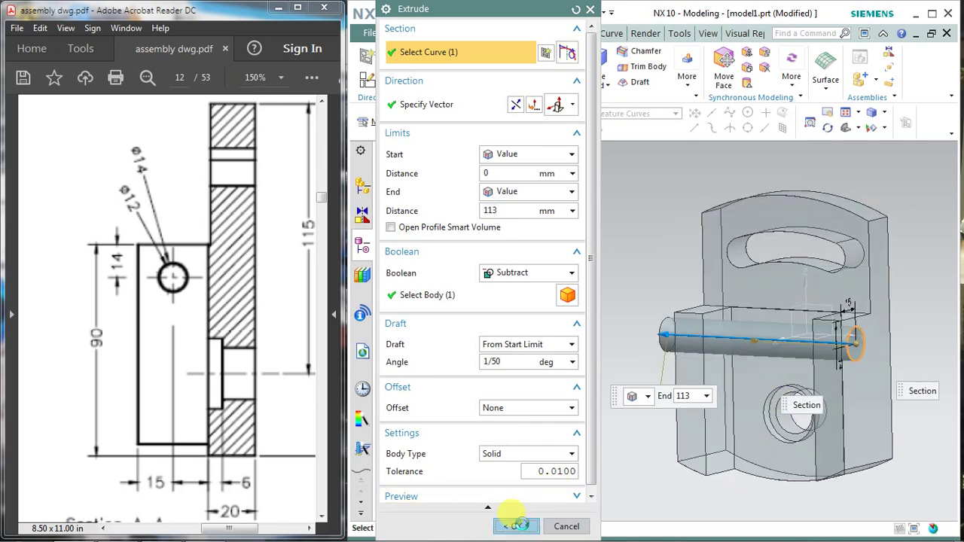
{"action": "mouse_move", "coordinate": [688, 389]}
{"action": "middle_mouse_down"}
{"action": "mouse_move", "coordinate": [705, 375]}
{"action": "mouse_move", "coordinate": [673, 374]}
{"action": "middle_mouse_up"}
{"action": "scroll", "coordinate": [769, 336], "scroll_direction": "up", "scroll_amount": 5}
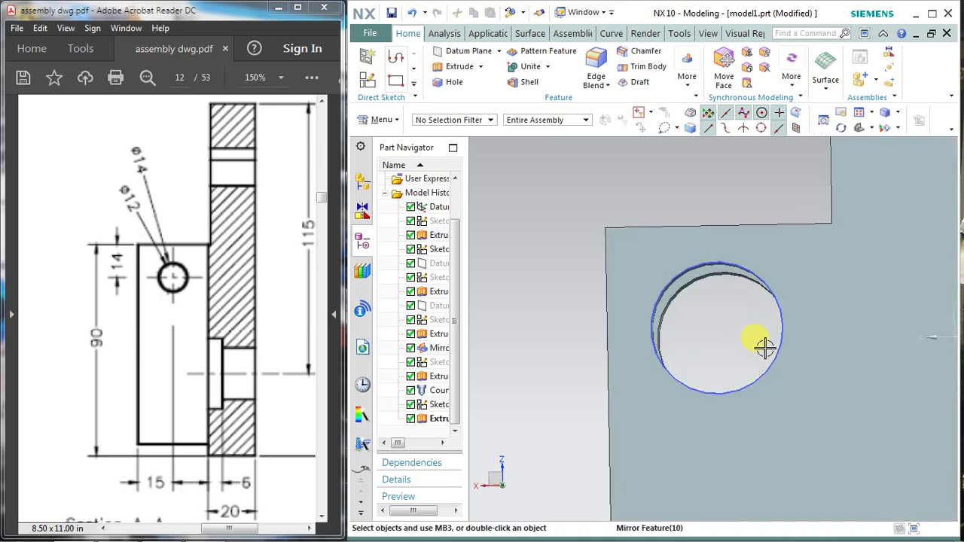
Recheck the cross-hole extrude's 1/50 draft from the start limit and confirm it
{"action": "mouse_move", "coordinate": [764, 348]}
{"action": "middle_mouse_down"}
{"action": "mouse_move", "coordinate": [778, 344]}
{"action": "mouse_move", "coordinate": [714, 386]}
{"action": "mouse_move", "coordinate": [769, 391]}
{"action": "middle_mouse_up"}
{"action": "scroll", "coordinate": [752, 339], "scroll_direction": "down", "scroll_amount": 5}
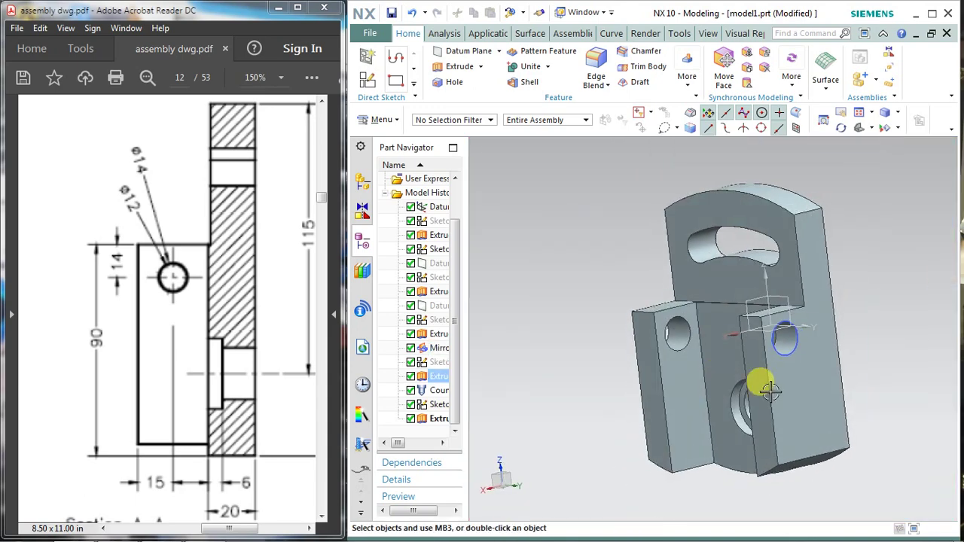
{"action": "double_click", "coordinate": [429, 419]}
{"action": "mouse_move", "coordinate": [747, 350]}
{"action": "middle_mouse_down"}
{"action": "mouse_move", "coordinate": [758, 338]}
{"action": "mouse_move", "coordinate": [828, 355]}
{"action": "mouse_move", "coordinate": [742, 327]}
{"action": "middle_mouse_up"}
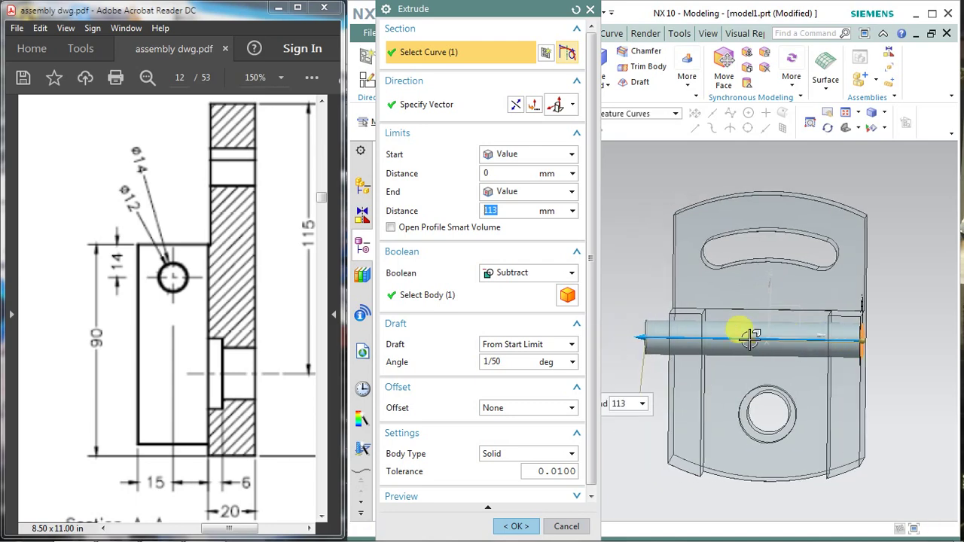
{"action": "left_click", "coordinate": [531, 350]}
{"action": "left_click", "coordinate": [512, 368]}
{"action": "left_click", "coordinate": [522, 362]}
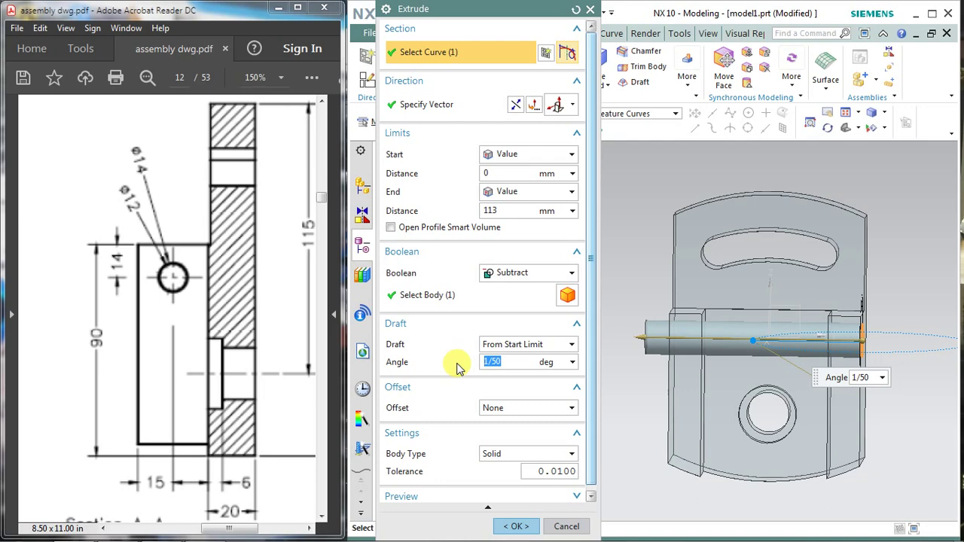
{"action": "key", "text": "Return"}
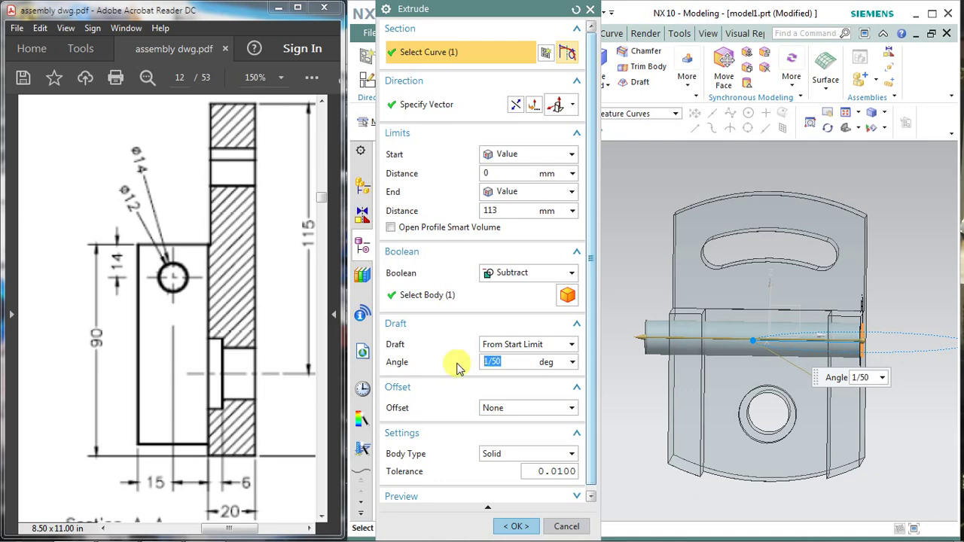
{"action": "middle_click_drag", "start_coordinate": [674, 397], "coordinate": [645, 389]}
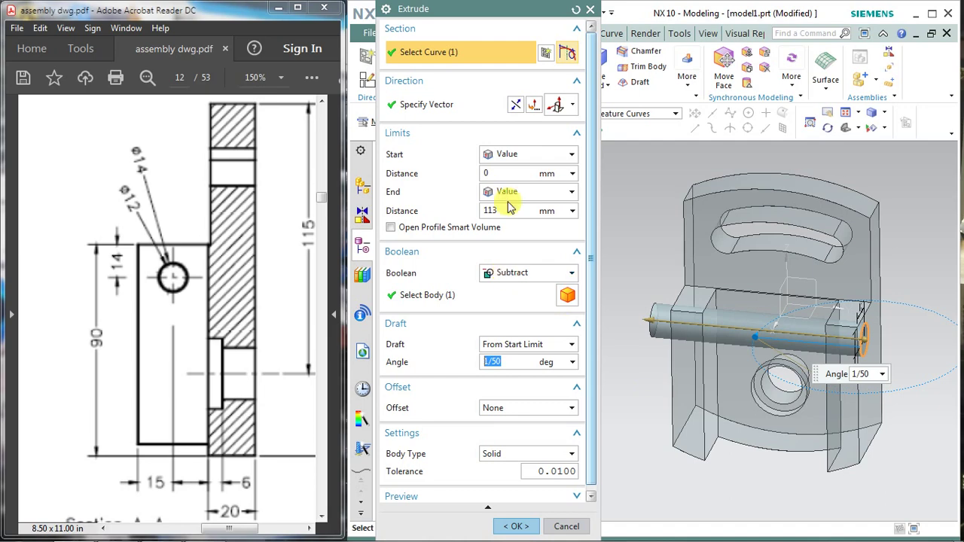
{"action": "left_click", "coordinate": [519, 527]}
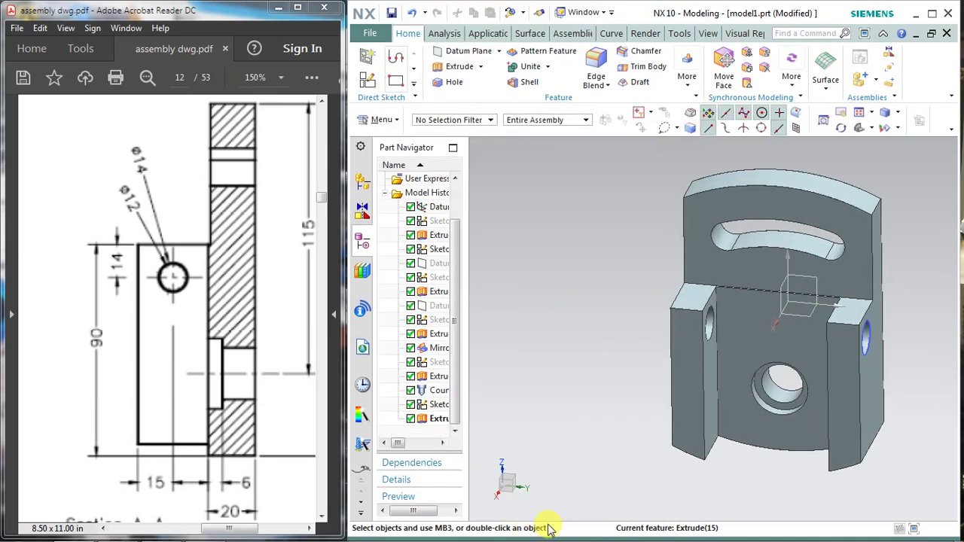
{"action": "mouse_move", "coordinate": [677, 344]}
{"action": "middle_mouse_down"}
{"action": "mouse_move", "coordinate": [745, 342]}
{"action": "mouse_move", "coordinate": [740, 357]}
{"action": "mouse_move", "coordinate": [671, 340]}
{"action": "mouse_move", "coordinate": [678, 349]}
{"action": "middle_mouse_up"}
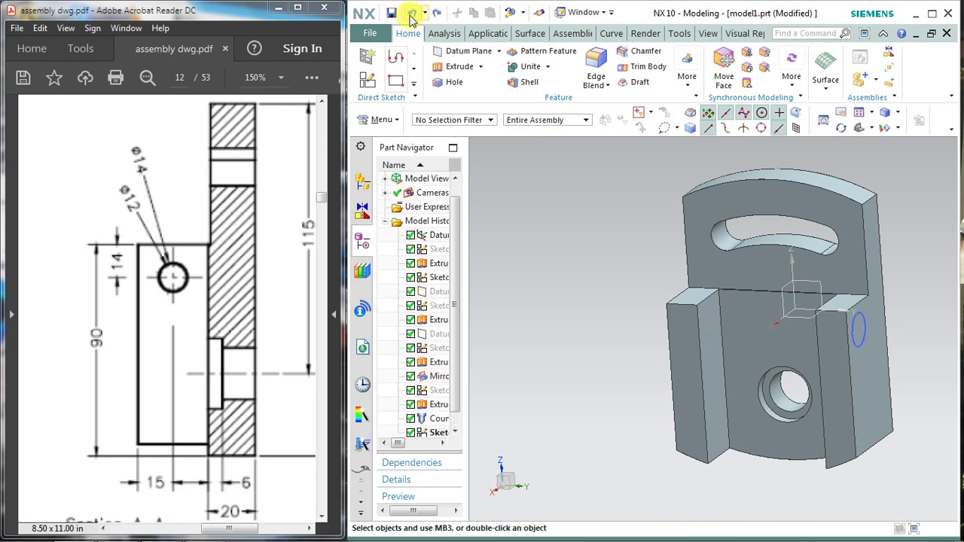
{"action": "mouse_move", "coordinate": [656, 322]}
{"action": "middle_mouse_down"}
{"action": "mouse_move", "coordinate": [688, 319]}
{"action": "mouse_move", "coordinate": [664, 322]}
{"action": "mouse_move", "coordinate": [639, 290]}
{"action": "middle_mouse_up"}
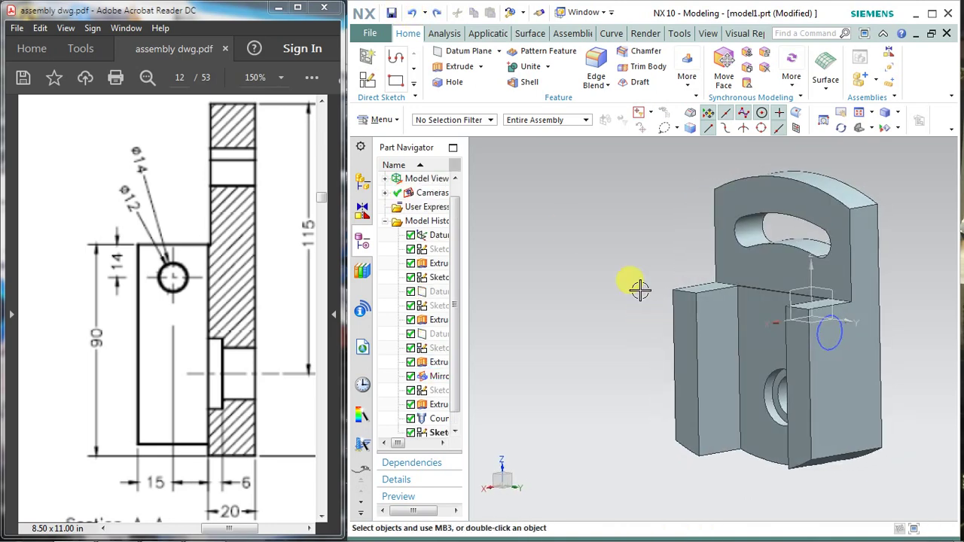
Extrude-cut the sketch circle 140 mm long with a 1/50 draft from the start limit
{"action": "left_click", "coordinate": [457, 72]}
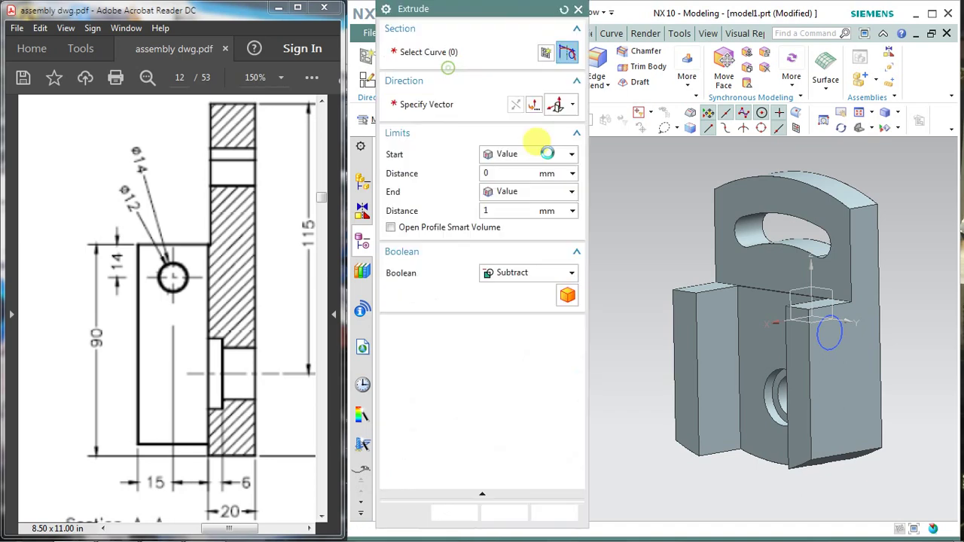
{"action": "left_click", "coordinate": [835, 345]}
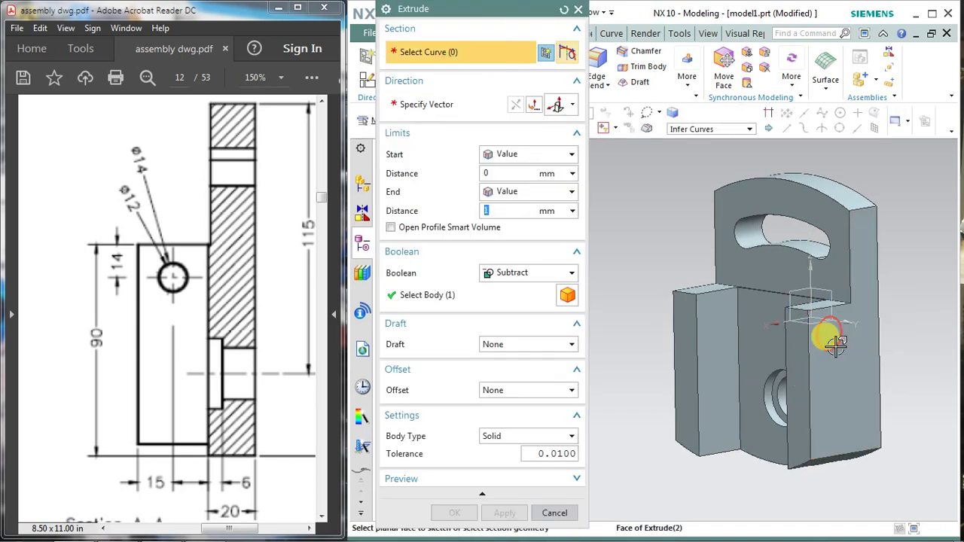
{"action": "left_click", "coordinate": [835, 343]}
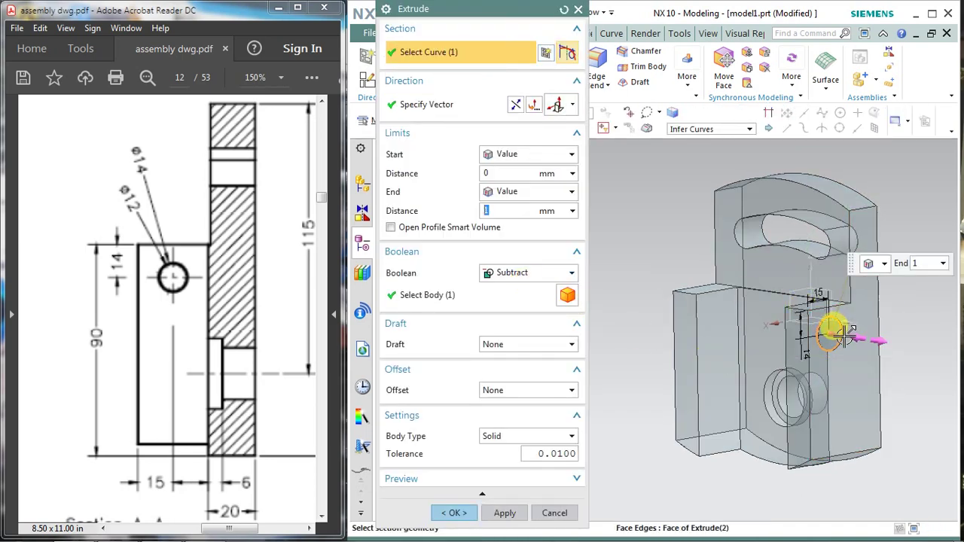
{"action": "left_click_drag", "start_coordinate": [798, 330], "coordinate": [637, 293]}
{"action": "middle_click_drag", "start_coordinate": [661, 369], "coordinate": [684, 366]}
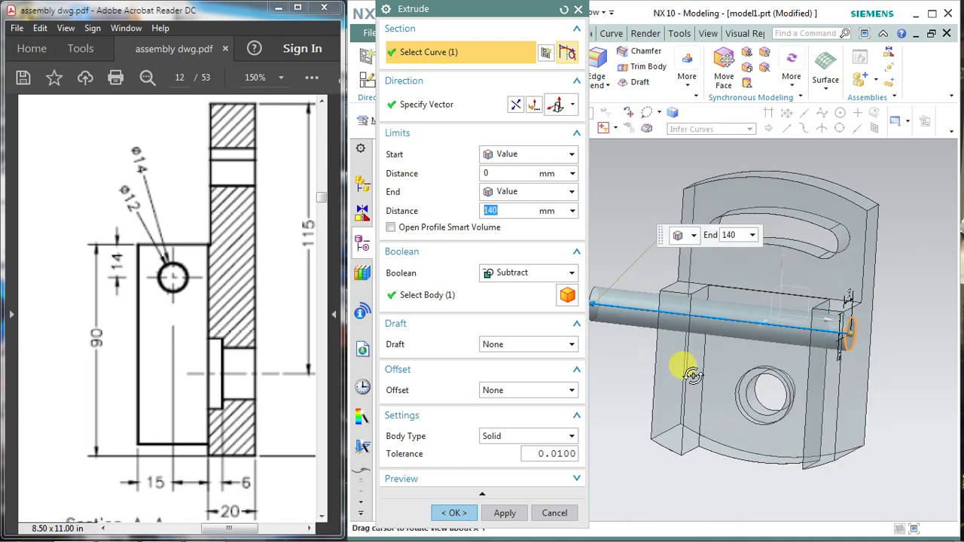
{"action": "left_click", "coordinate": [506, 347]}
{"action": "left_click", "coordinate": [506, 367]}
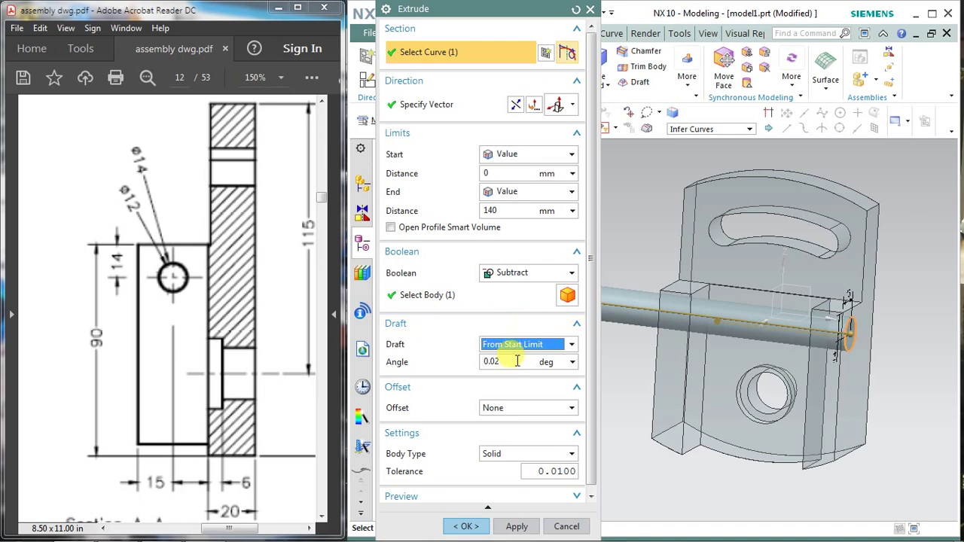
{"action": "left_click", "coordinate": [518, 361]}
{"action": "type", "text": "1/50"}
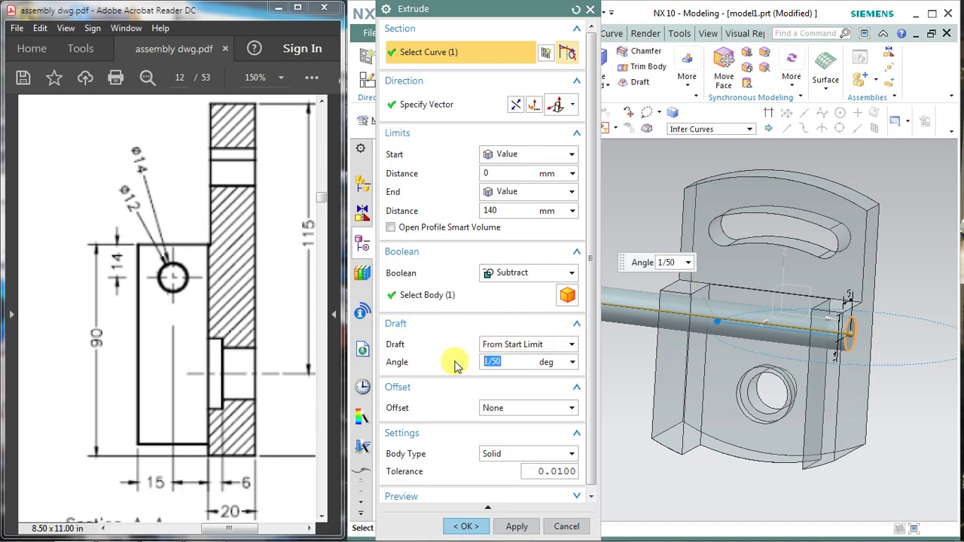
{"action": "mouse_move", "coordinate": [803, 392]}
{"action": "middle_mouse_down"}
{"action": "mouse_move", "coordinate": [800, 415]}
{"action": "mouse_move", "coordinate": [789, 394]}
{"action": "mouse_move", "coordinate": [824, 408]}
{"action": "mouse_move", "coordinate": [828, 394]}
{"action": "mouse_move", "coordinate": [836, 406]}
{"action": "mouse_move", "coordinate": [824, 389]}
{"action": "middle_mouse_up"}
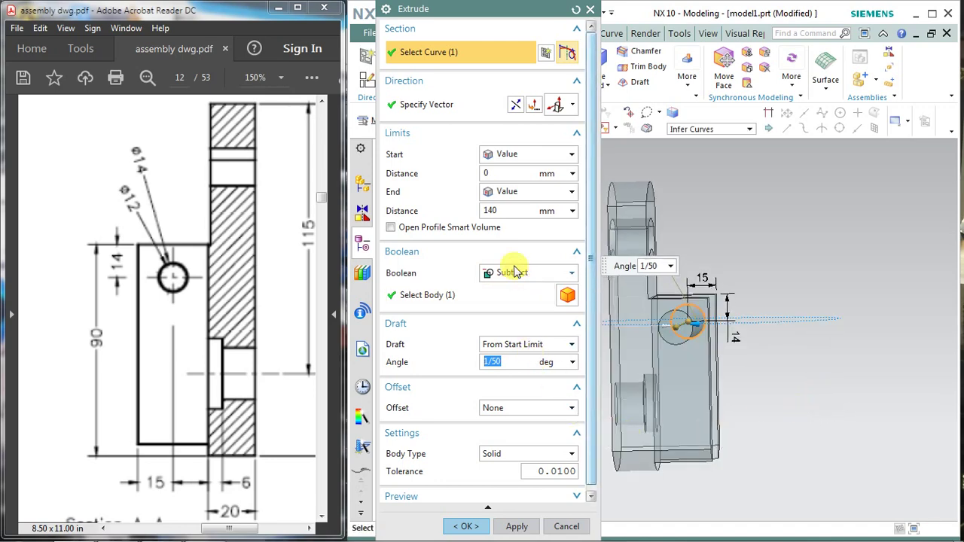
{"action": "left_click", "coordinate": [517, 526]}
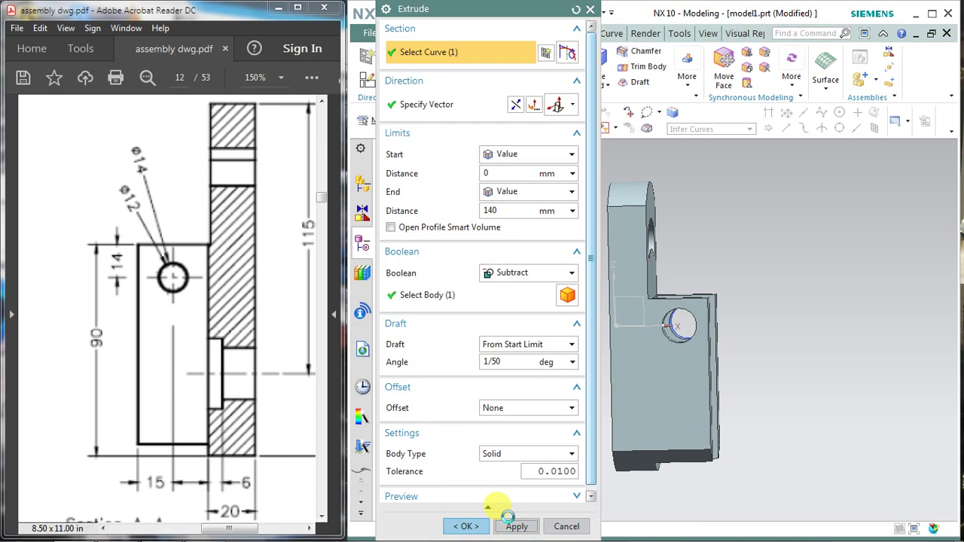
{"action": "left_click", "coordinate": [550, 526]}
{"action": "mouse_move", "coordinate": [673, 415]}
{"action": "middle_mouse_down"}
{"action": "mouse_move", "coordinate": [624, 408]}
{"action": "mouse_move", "coordinate": [551, 429]}
{"action": "mouse_move", "coordinate": [633, 433]}
{"action": "middle_mouse_up"}
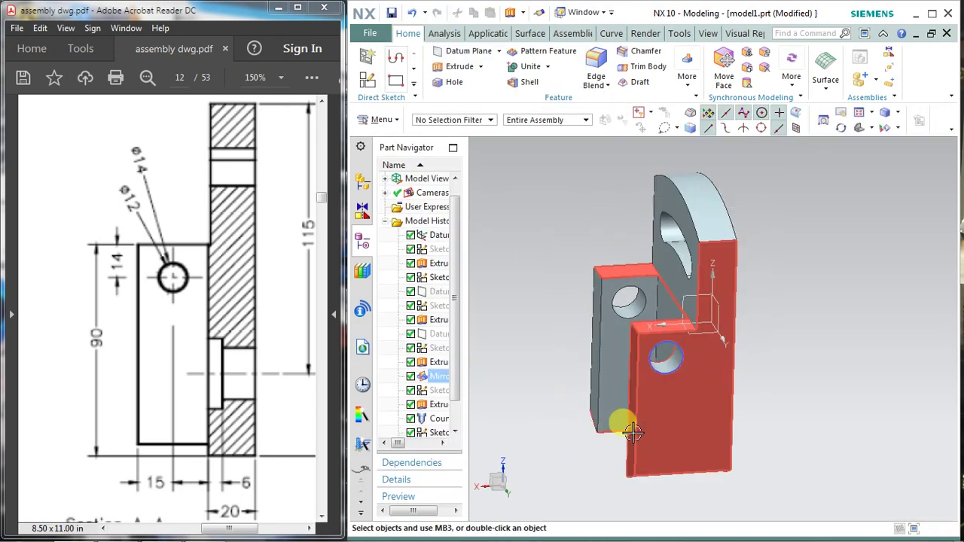
Delete the last Extrude feature, the trial cylinder cut, from the Part Navigator
{"action": "left_click", "coordinate": [640, 418]}
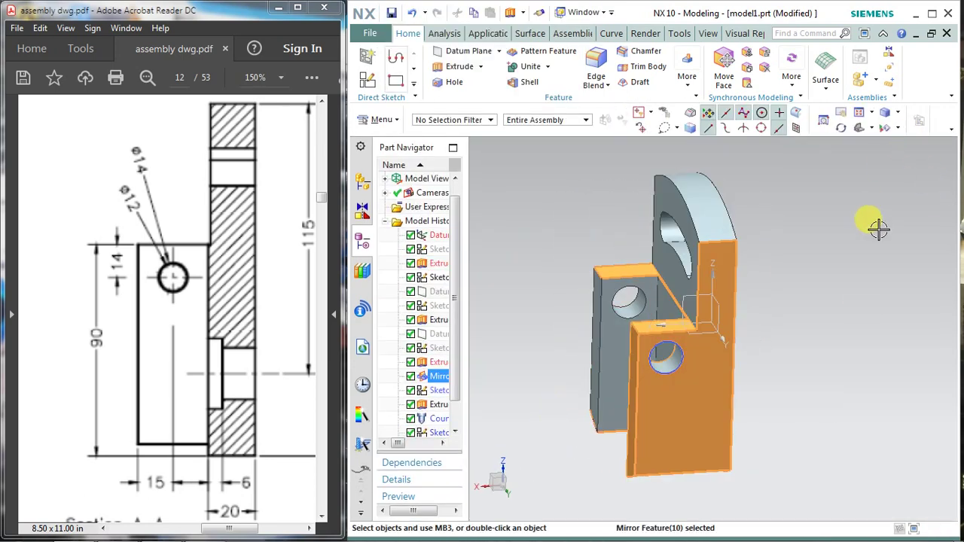
{"action": "mouse_move", "coordinate": [640, 383]}
{"action": "middle_mouse_down"}
{"action": "mouse_move", "coordinate": [699, 376]}
{"action": "mouse_move", "coordinate": [700, 393]}
{"action": "mouse_move", "coordinate": [731, 375]}
{"action": "mouse_move", "coordinate": [683, 362]}
{"action": "middle_mouse_up"}
{"action": "scroll", "coordinate": [639, 327], "scroll_direction": "up", "scroll_amount": 3}
{"action": "mouse_move", "coordinate": [639, 327]}
{"action": "middle_mouse_down"}
{"action": "mouse_move", "coordinate": [612, 323]}
{"action": "mouse_move", "coordinate": [645, 334]}
{"action": "middle_mouse_up"}
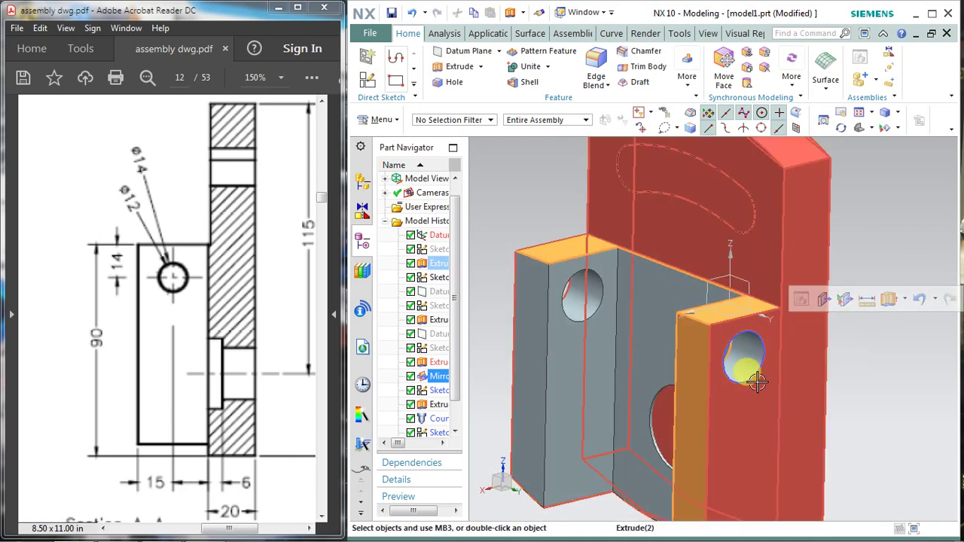
{"action": "double_click", "coordinate": [757, 382]}
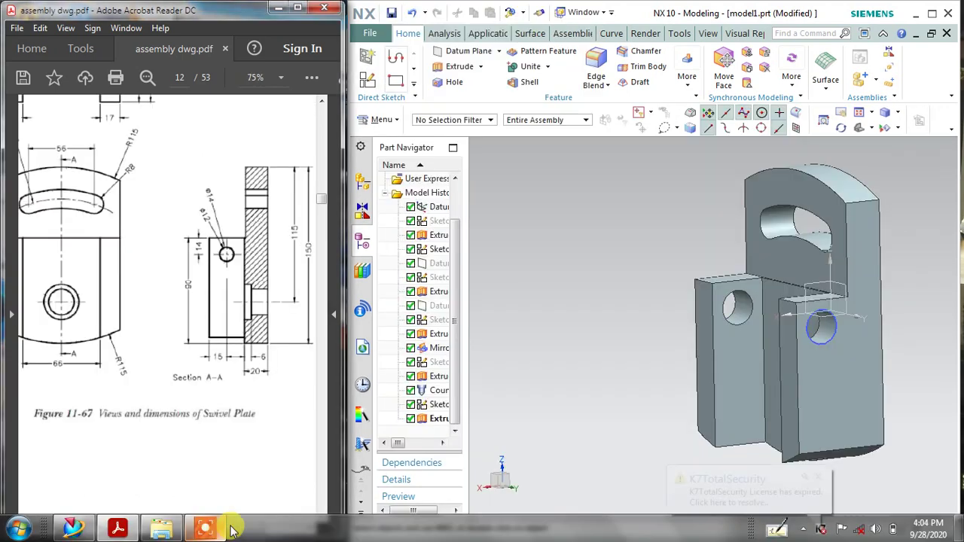
{"action": "left_click", "coordinate": [819, 482]}
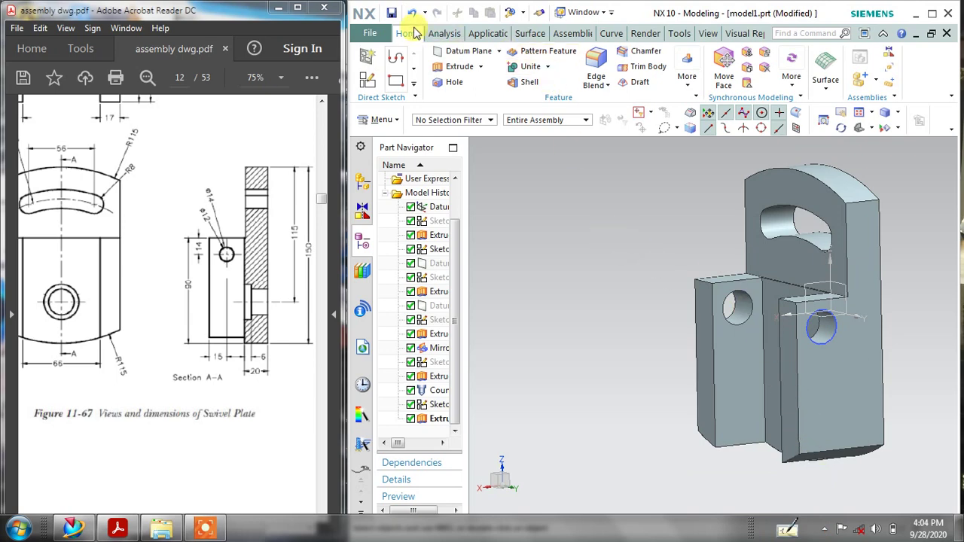
{"action": "right_click", "coordinate": [430, 418]}
{"action": "left_click", "coordinate": [459, 340]}
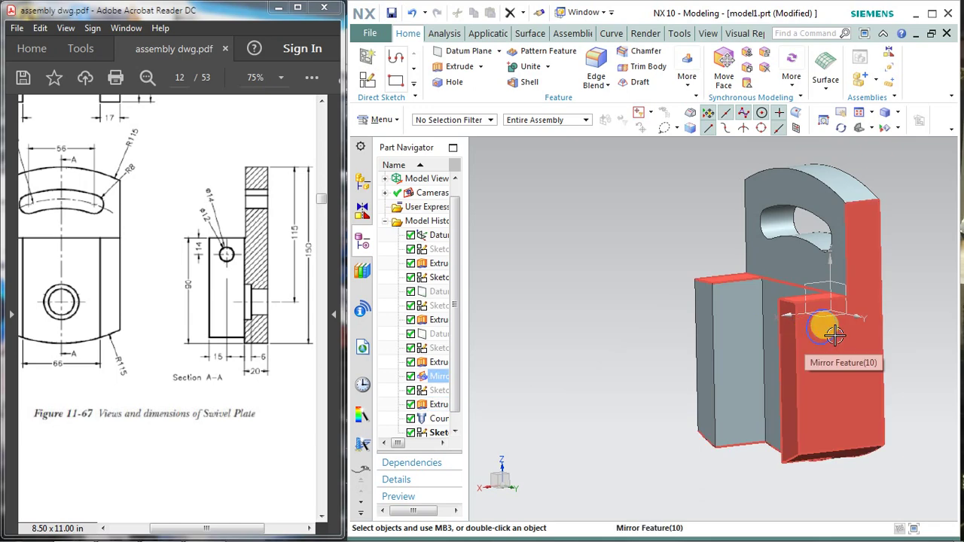
Delete the leftover circle sketch from the history and reorient the view toward the slot side
{"action": "left_click", "coordinate": [435, 432]}
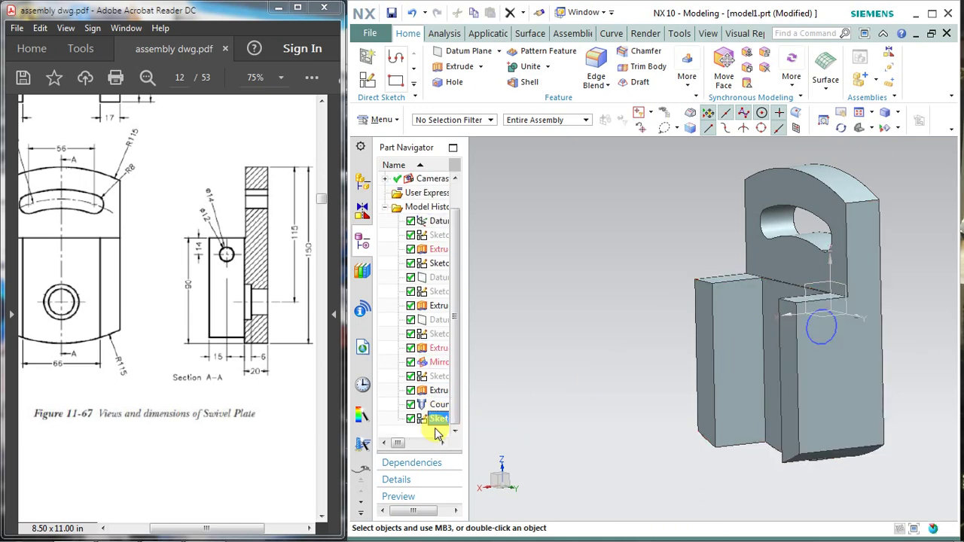
{"action": "right_click", "coordinate": [435, 432]}
{"action": "left_click", "coordinate": [621, 315]}
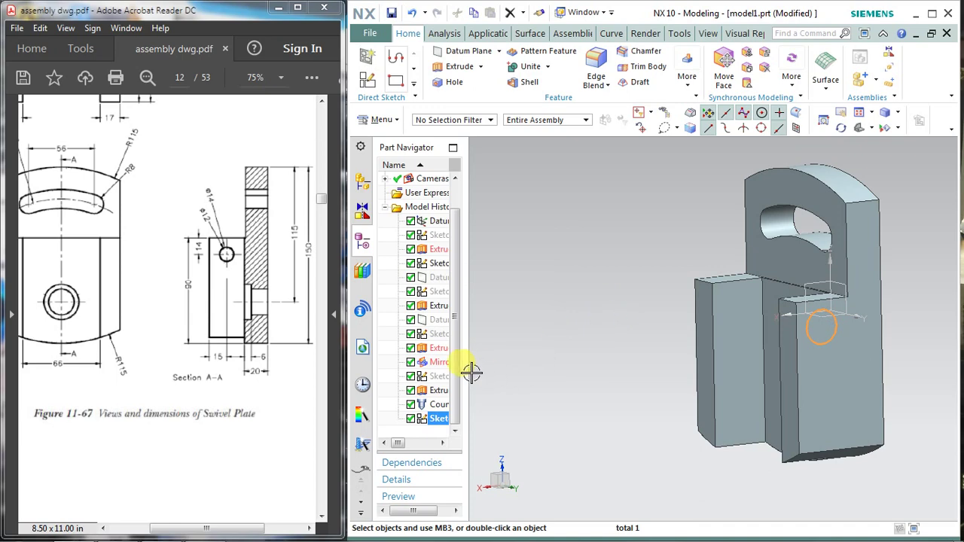
{"action": "left_click_drag", "start_coordinate": [468, 373], "coordinate": [503, 380]}
{"action": "right_click", "coordinate": [452, 419]}
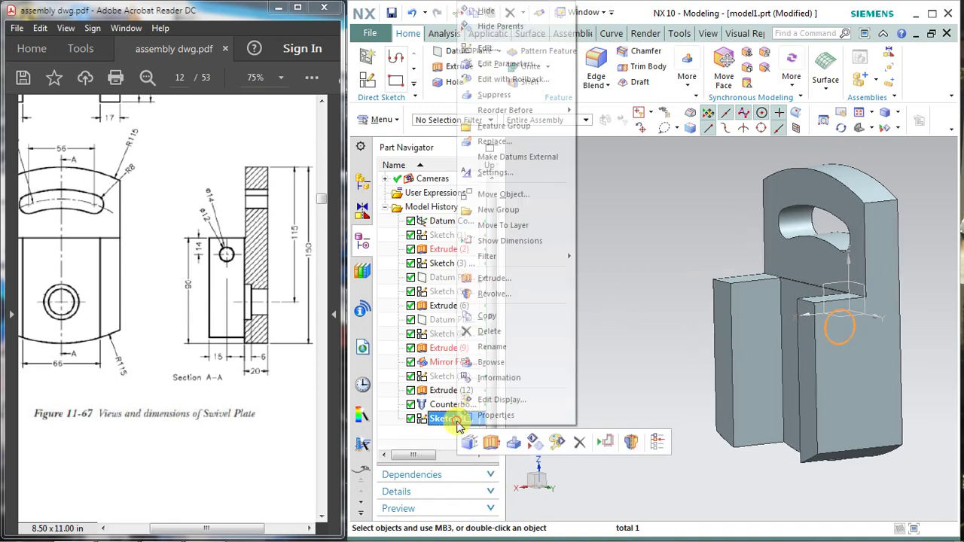
{"action": "left_click", "coordinate": [470, 330]}
{"action": "mouse_move", "coordinate": [640, 343]}
{"action": "middle_mouse_down"}
{"action": "mouse_move", "coordinate": [652, 323]}
{"action": "mouse_move", "coordinate": [652, 334]}
{"action": "mouse_move", "coordinate": [626, 318]}
{"action": "mouse_move", "coordinate": [625, 294]}
{"action": "middle_mouse_up"}
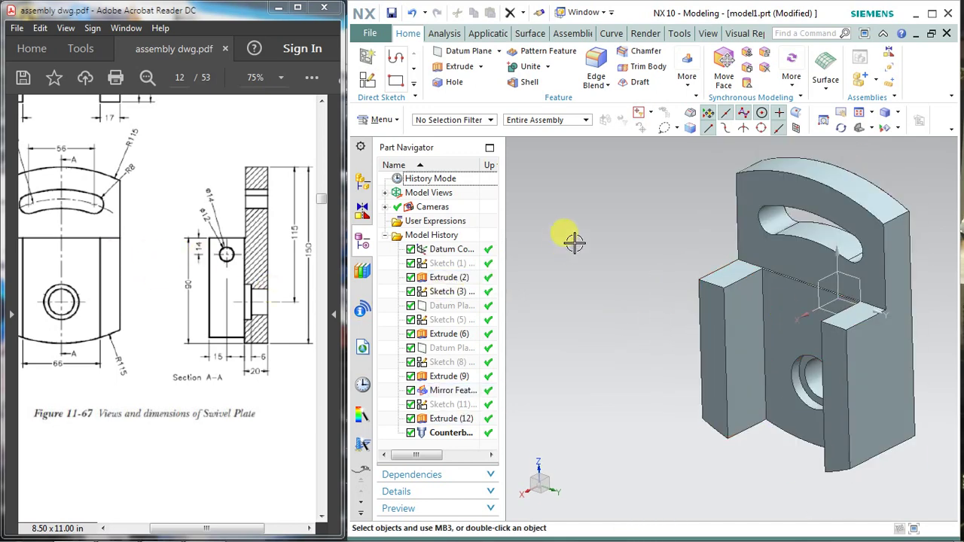
{"action": "middle_click_drag", "start_coordinate": [656, 292], "coordinate": [565, 298], "text": "shift"}
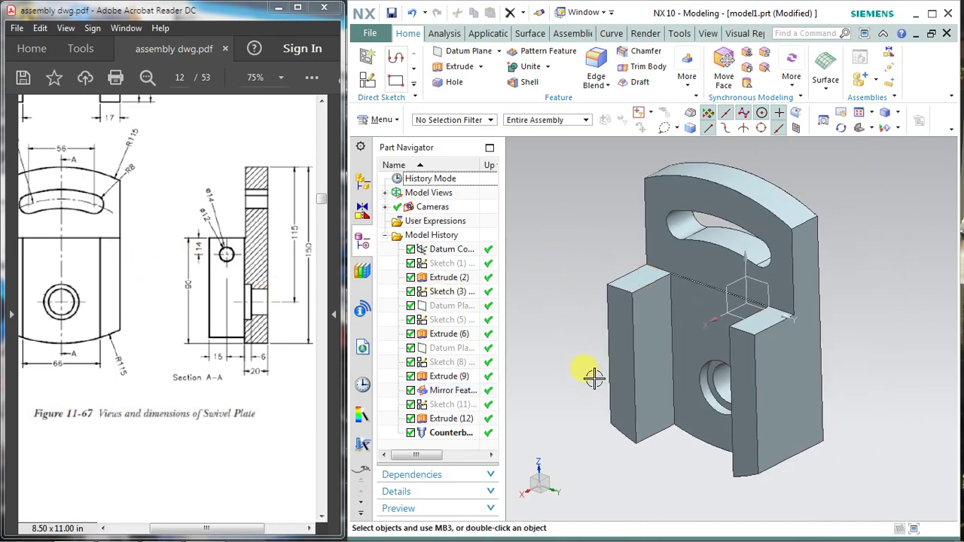
{"action": "middle_click_drag", "start_coordinate": [550, 347], "coordinate": [554, 307]}
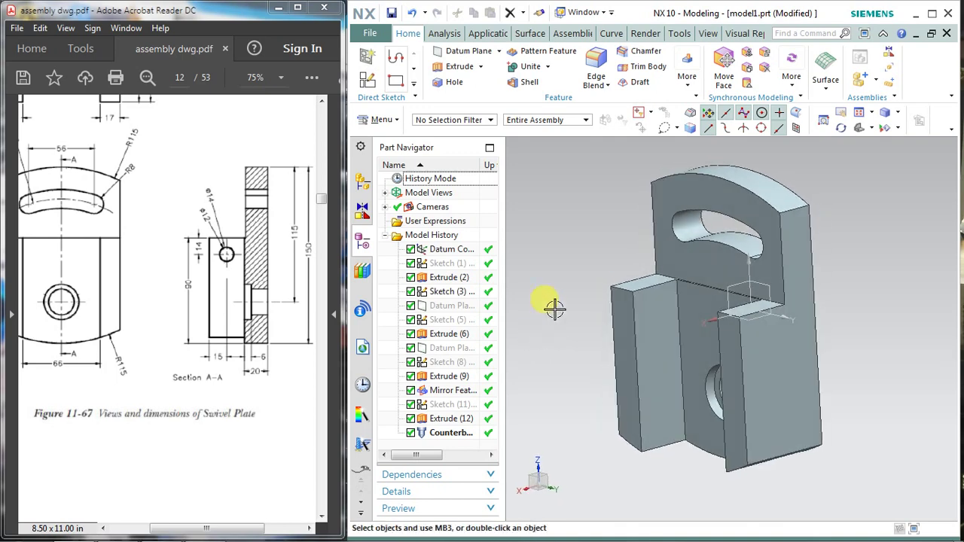
Offset a datum plane 14 mm downward, reversed, from the side block's top face
{"action": "left_click", "coordinate": [455, 50]}
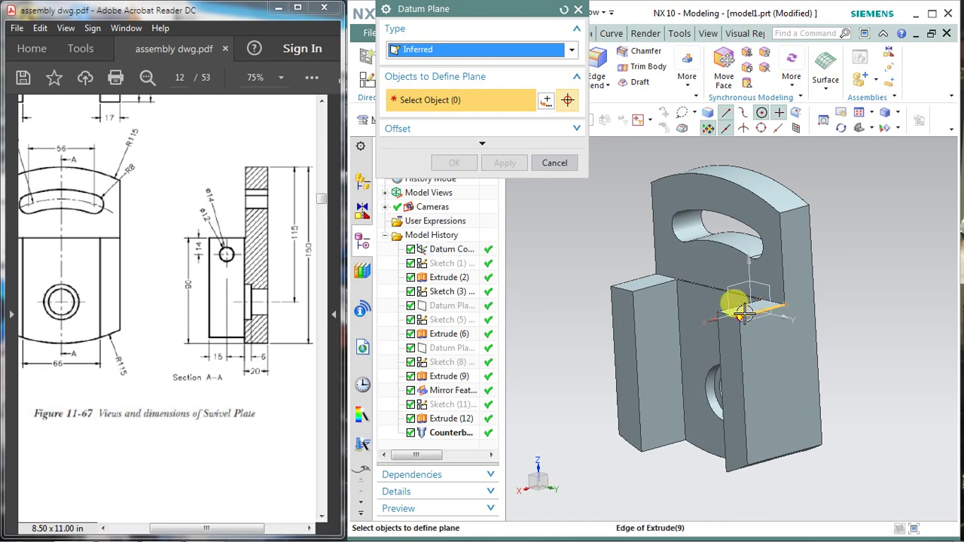
{"action": "scroll", "coordinate": [744, 312], "scroll_direction": "up", "scroll_amount": 1}
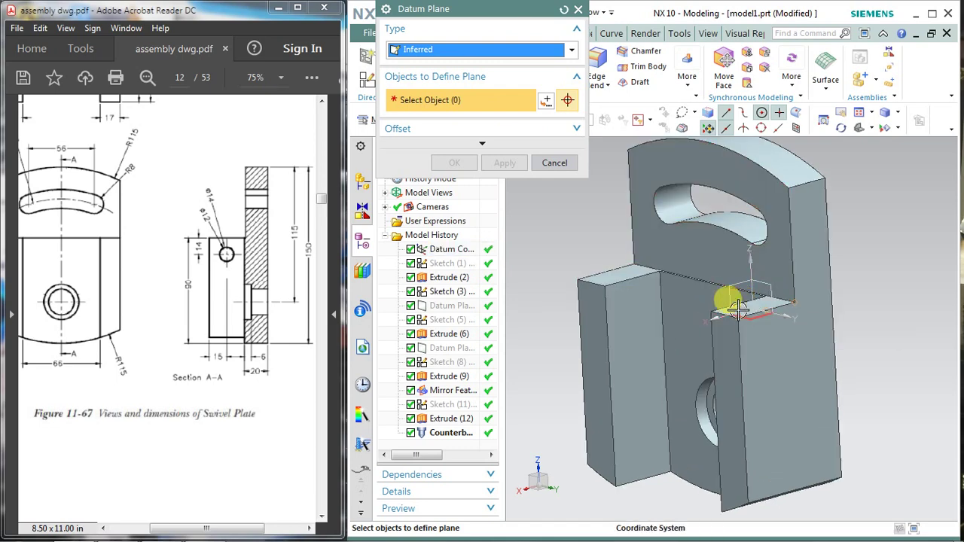
{"action": "left_click", "coordinate": [738, 308]}
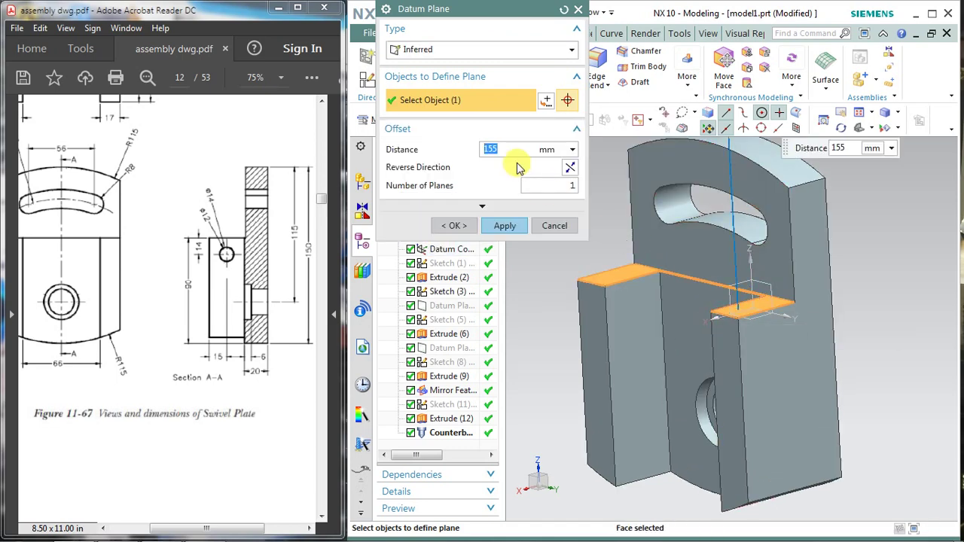
{"action": "left_click", "coordinate": [570, 167]}
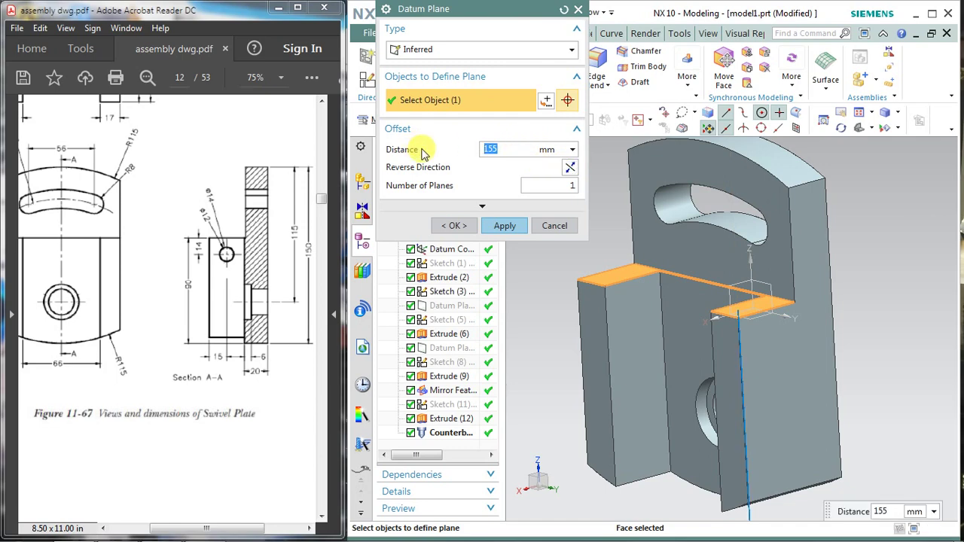
{"action": "type", "text": "14"}
{"action": "key", "text": "Return"}
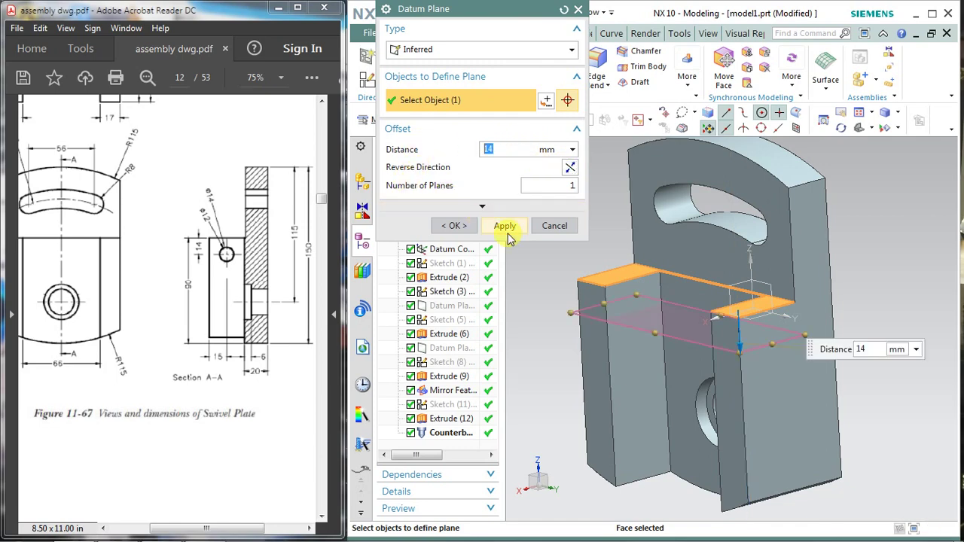
{"action": "left_click", "coordinate": [504, 225]}
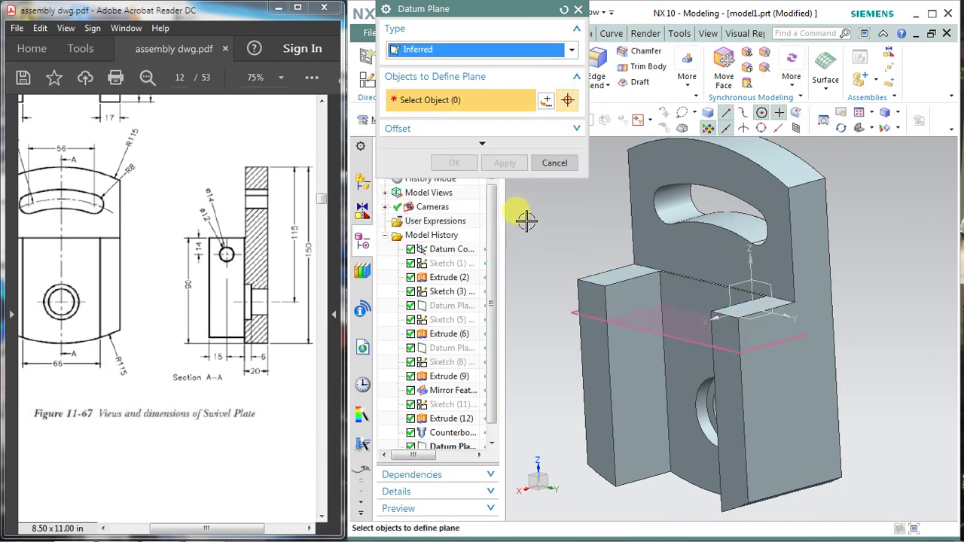
{"action": "left_click", "coordinate": [554, 164]}
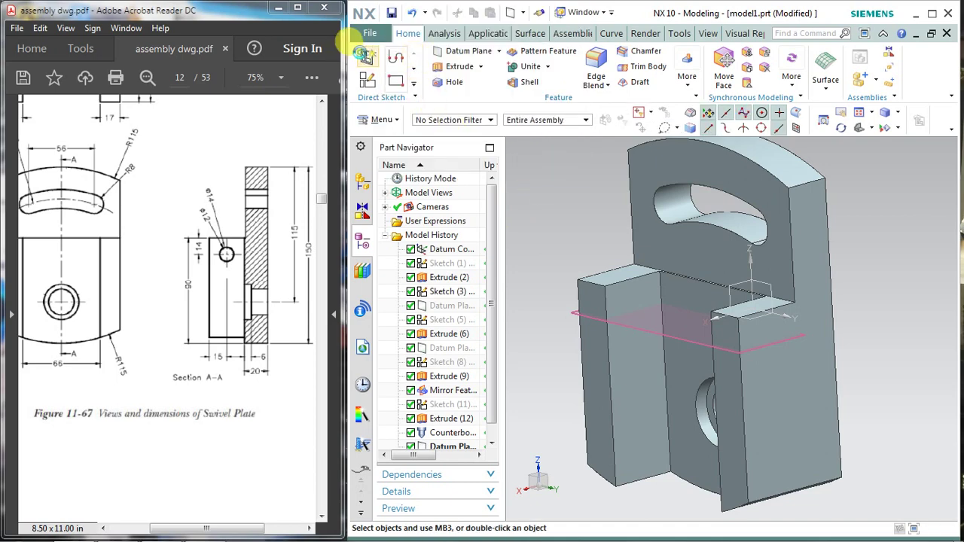
Start a sketch on the new 14 mm offset datum plane
{"action": "left_click", "coordinate": [364, 54]}
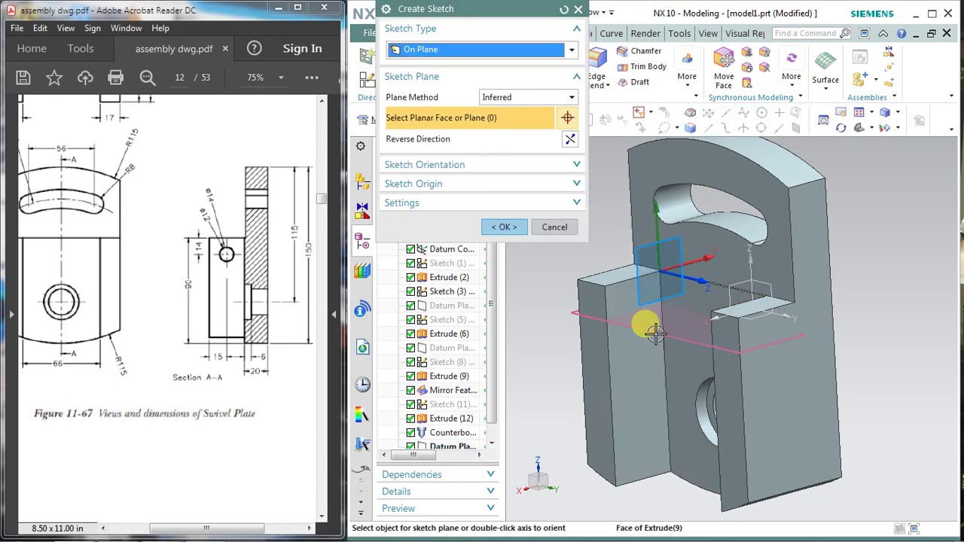
{"action": "left_click", "coordinate": [647, 329]}
{"action": "left_click", "coordinate": [503, 226]}
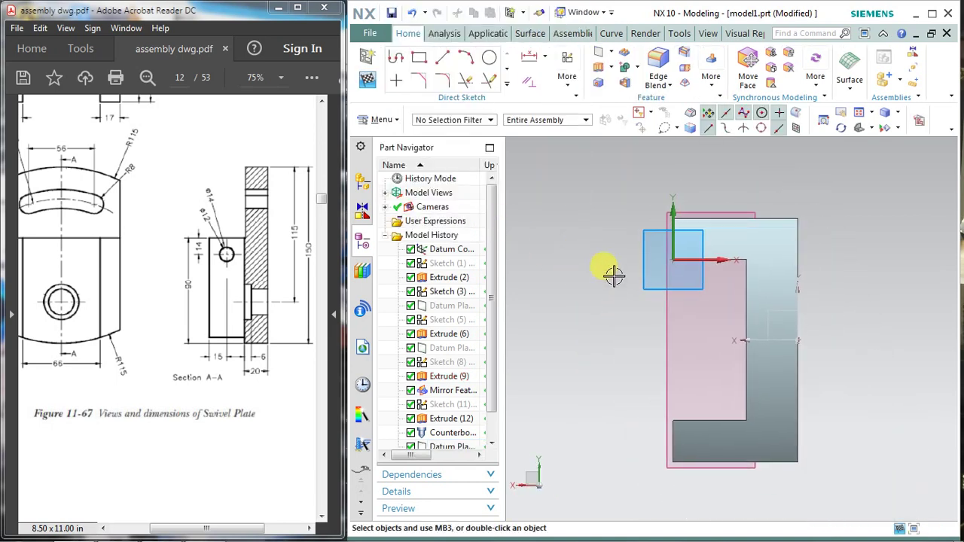
{"action": "left_click", "coordinate": [566, 77]}
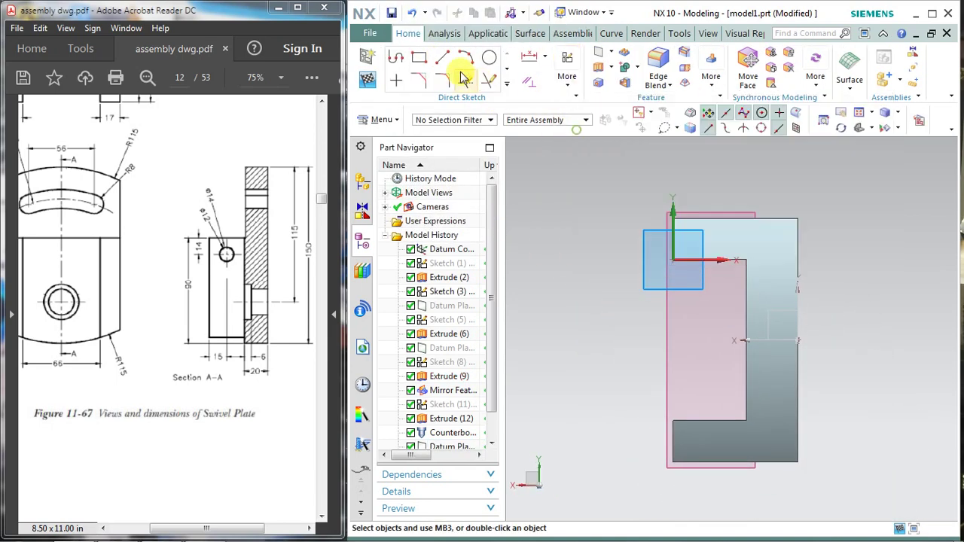
Draw a closed four-line profile through the part, with one vertical and one slanted side
{"action": "left_click", "coordinate": [397, 58]}
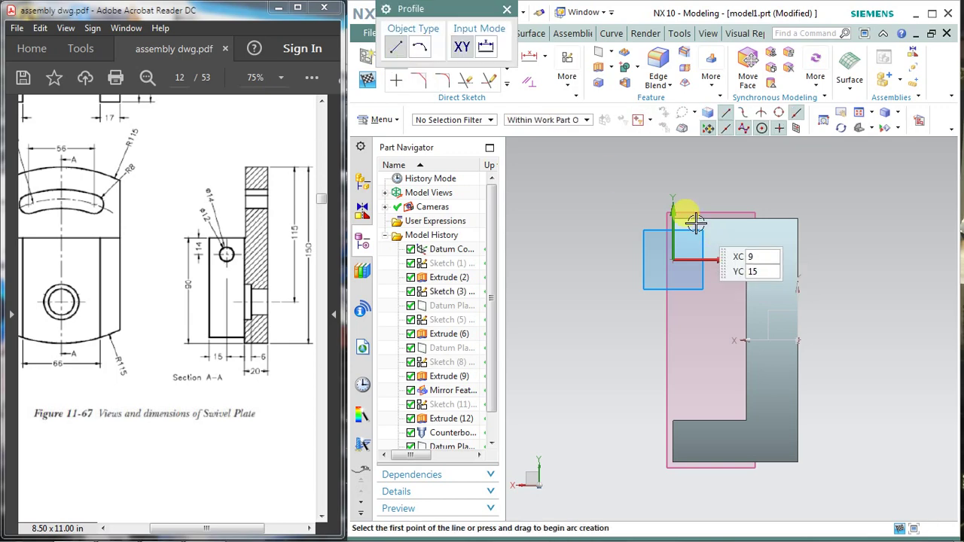
{"action": "left_click", "coordinate": [693, 198]}
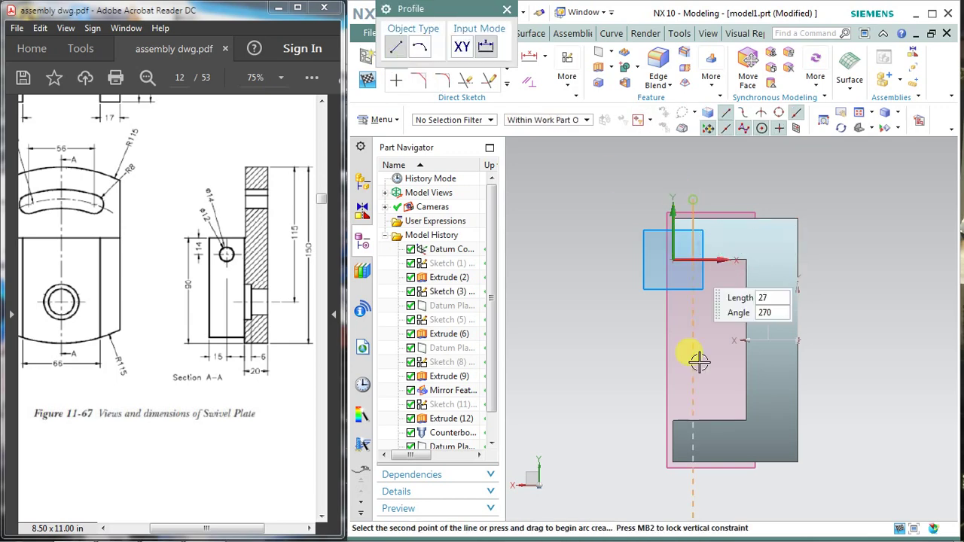
{"action": "left_click", "coordinate": [692, 493]}
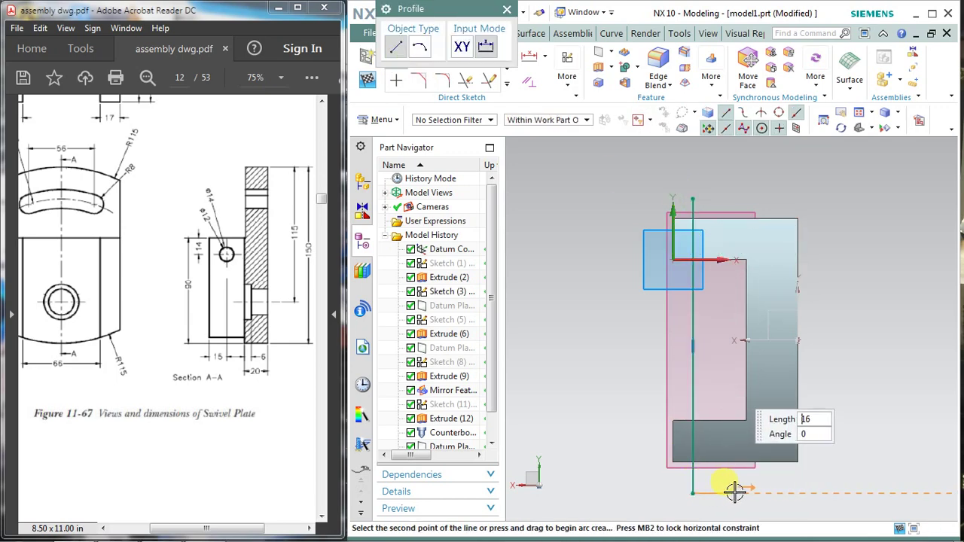
{"action": "scroll", "coordinate": [717, 204], "scroll_direction": "up", "scroll_amount": 2}
{"action": "left_click", "coordinate": [710, 196]}
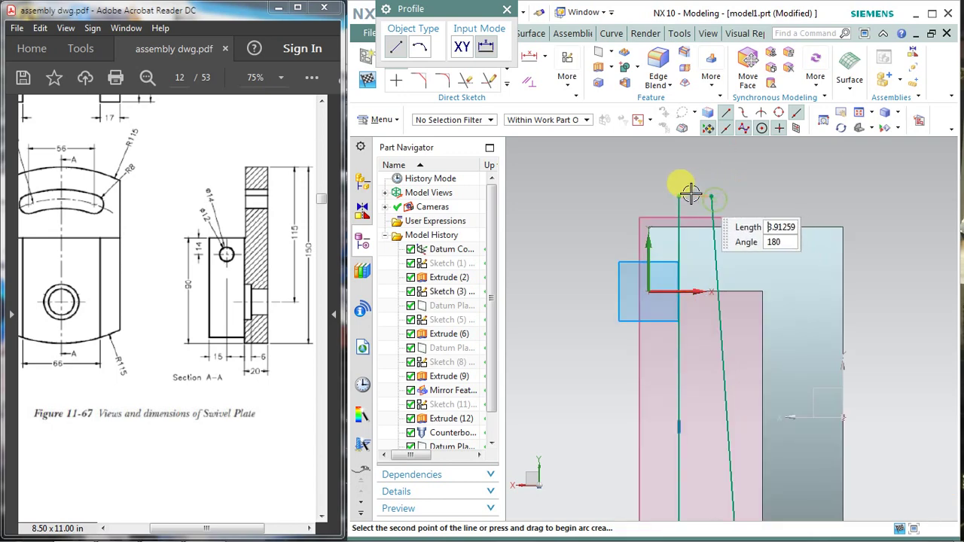
{"action": "left_click", "coordinate": [680, 195]}
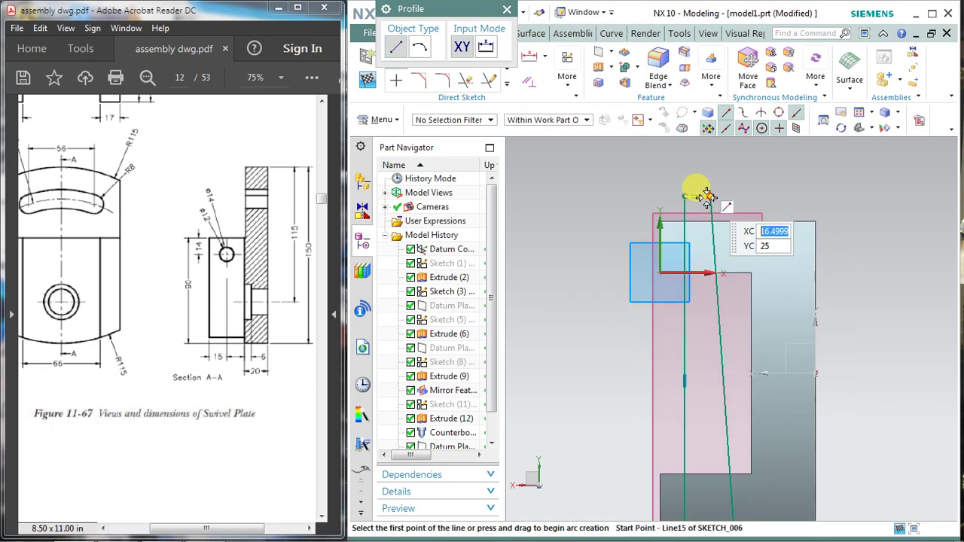
{"action": "scroll", "coordinate": [692, 192], "scroll_direction": "down", "scroll_amount": 2}
{"action": "left_click", "coordinate": [506, 13]}
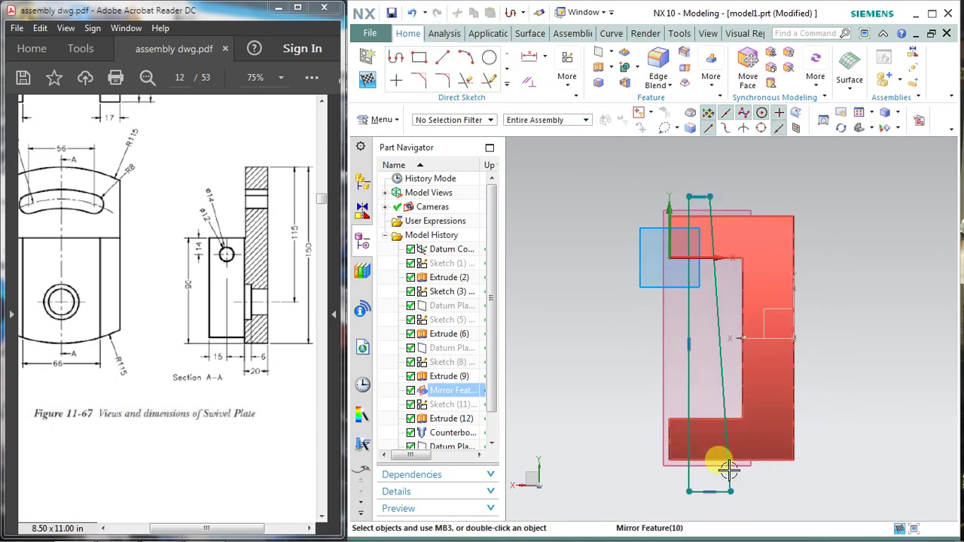
Add a 7 mm linear dimension across the profile's two bottom endpoints
{"action": "left_click", "coordinate": [543, 58]}
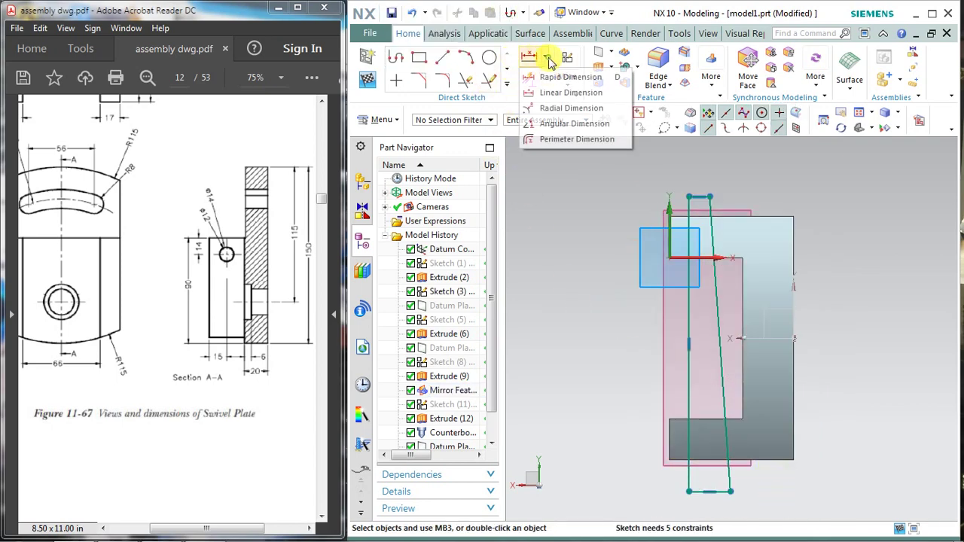
{"action": "left_click", "coordinate": [550, 91]}
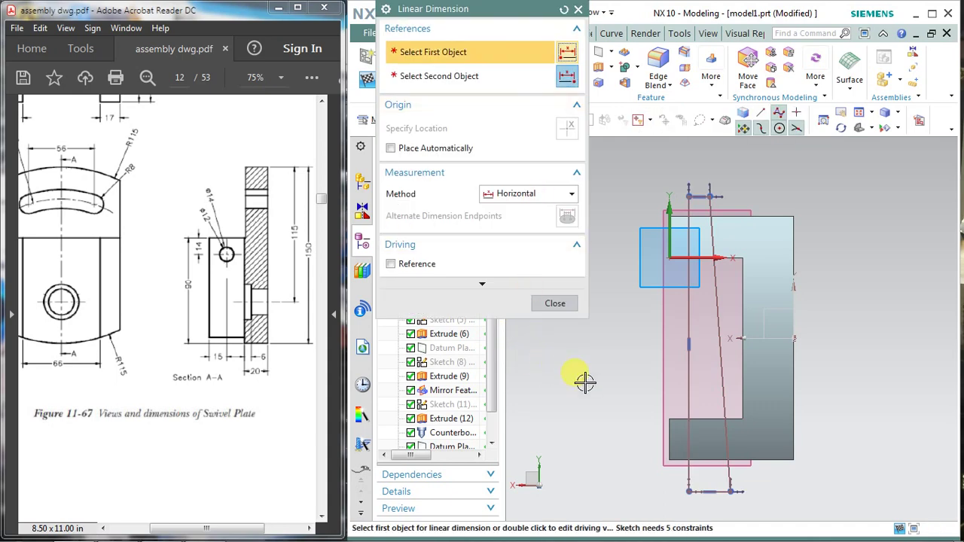
{"action": "left_click", "coordinate": [683, 494]}
{"action": "left_click", "coordinate": [729, 492]}
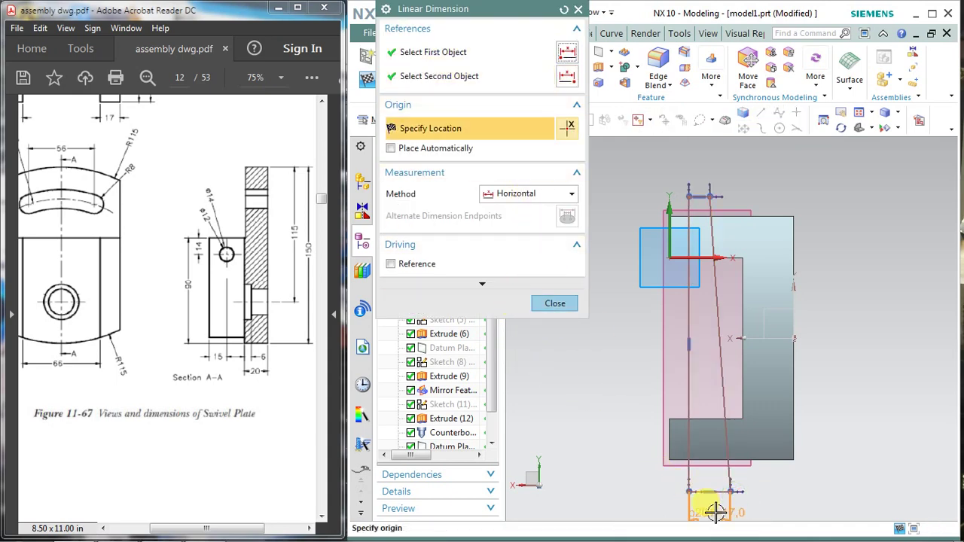
{"action": "left_click", "coordinate": [713, 510]}
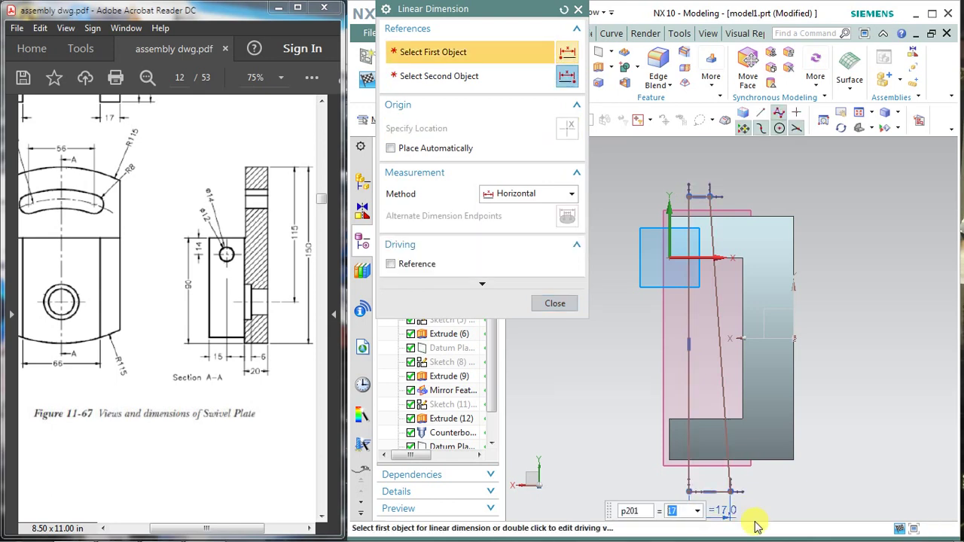
{"action": "type", "text": "7"}
{"action": "key", "text": "Return"}
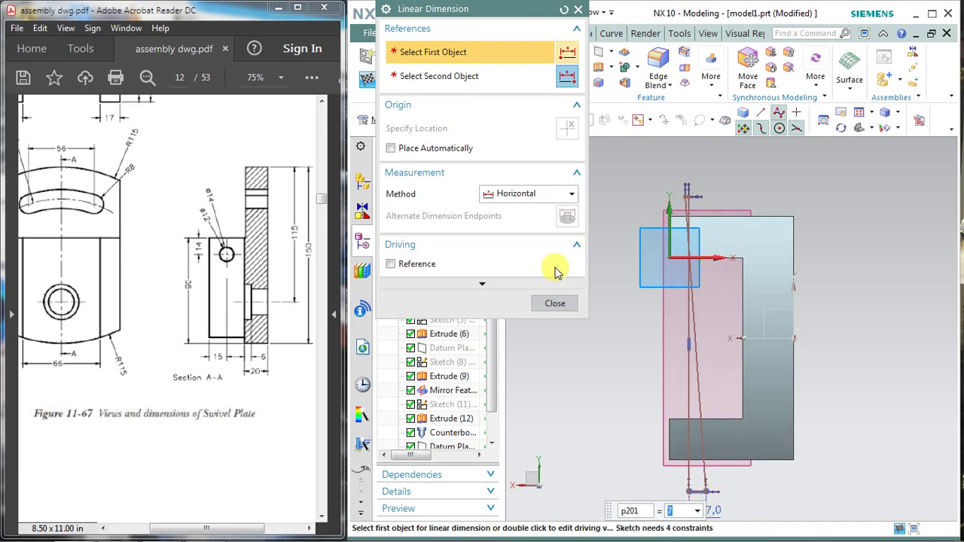
{"action": "left_click", "coordinate": [555, 302]}
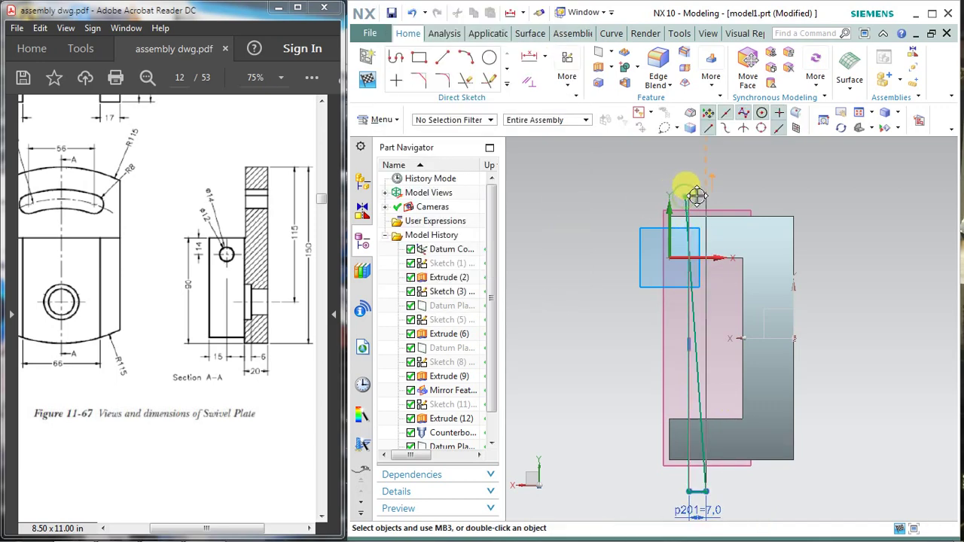
Straighten the top endpoint and dimension the spacing between the two lines' tops
{"action": "left_click_drag", "start_coordinate": [697, 197], "coordinate": [706, 195]}
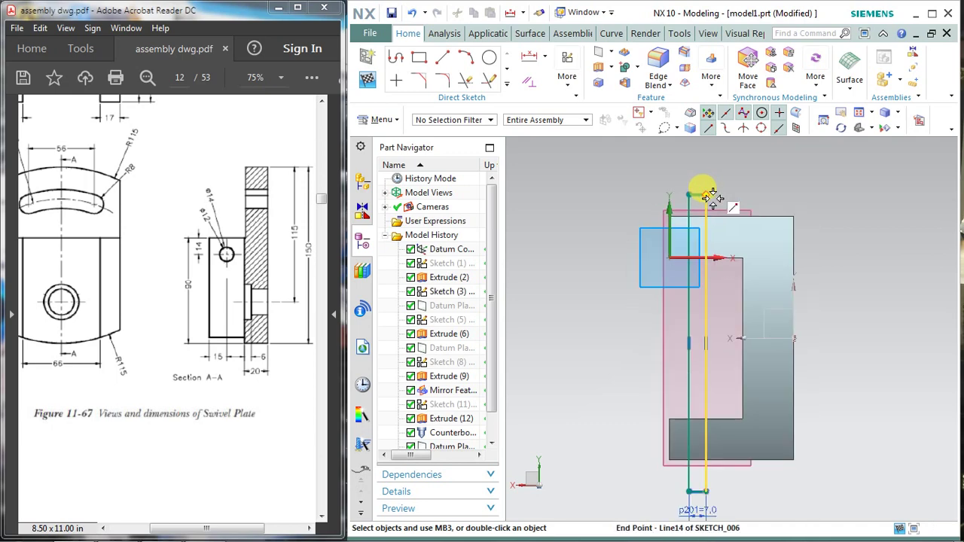
{"action": "middle_click_drag", "start_coordinate": [710, 196], "coordinate": [696, 190], "text": "shift"}
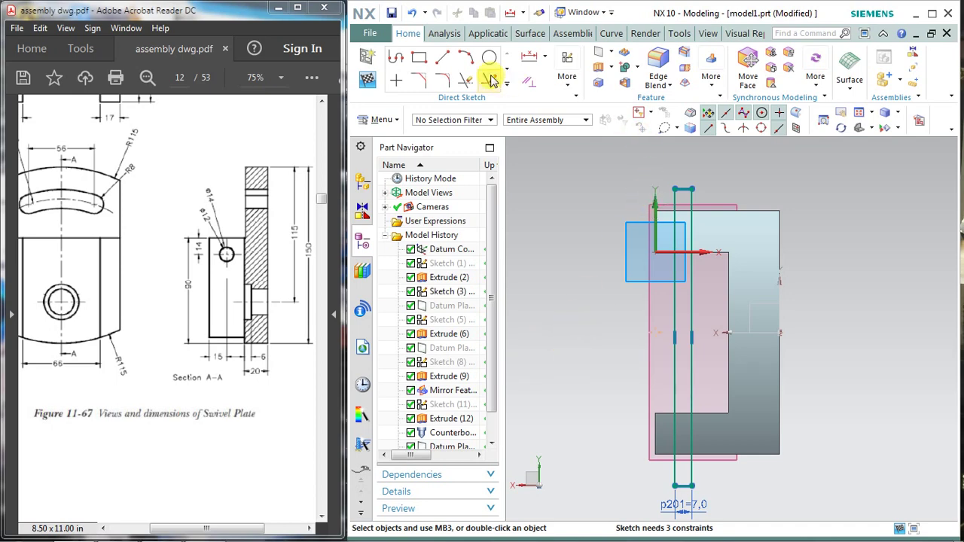
{"action": "left_click", "coordinate": [529, 58]}
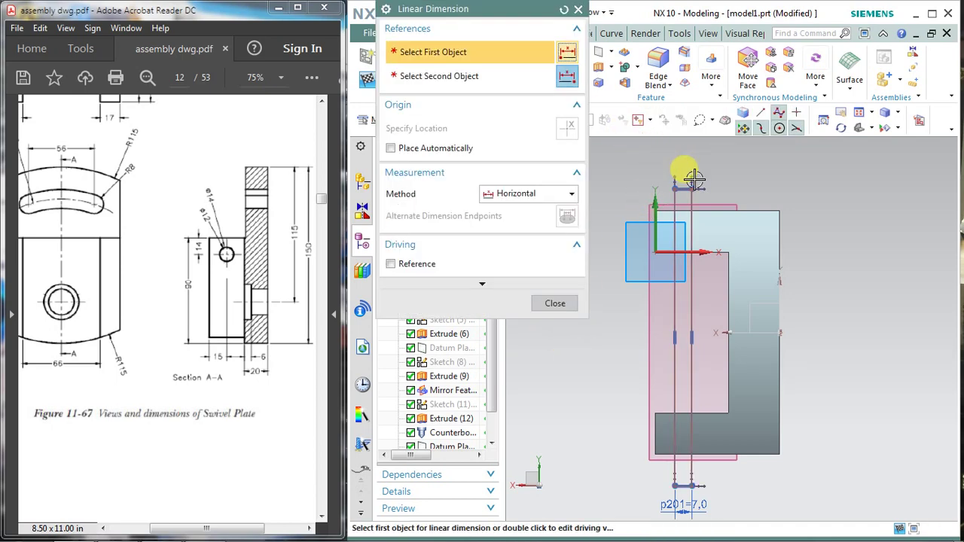
{"action": "left_click", "coordinate": [662, 189]}
{"action": "left_click", "coordinate": [690, 194]}
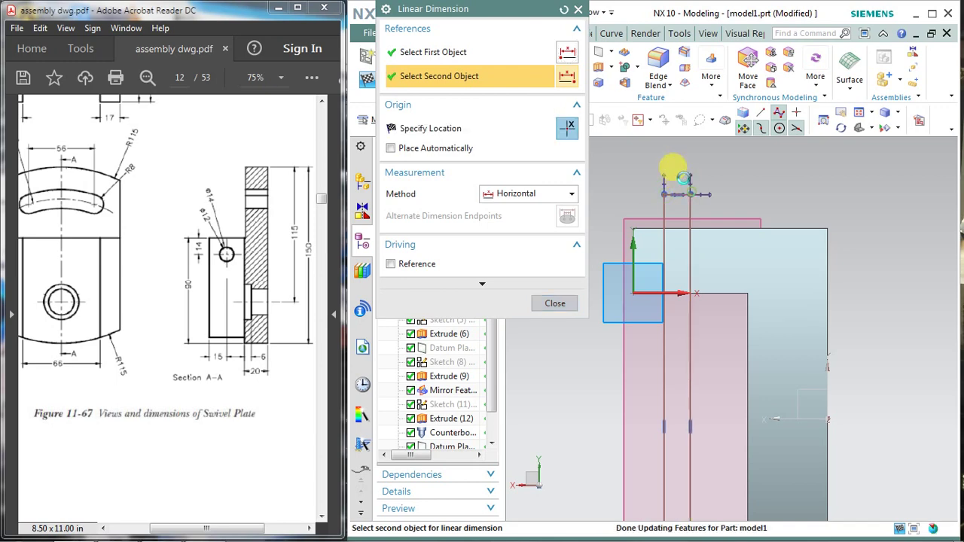
{"action": "left_click", "coordinate": [676, 169]}
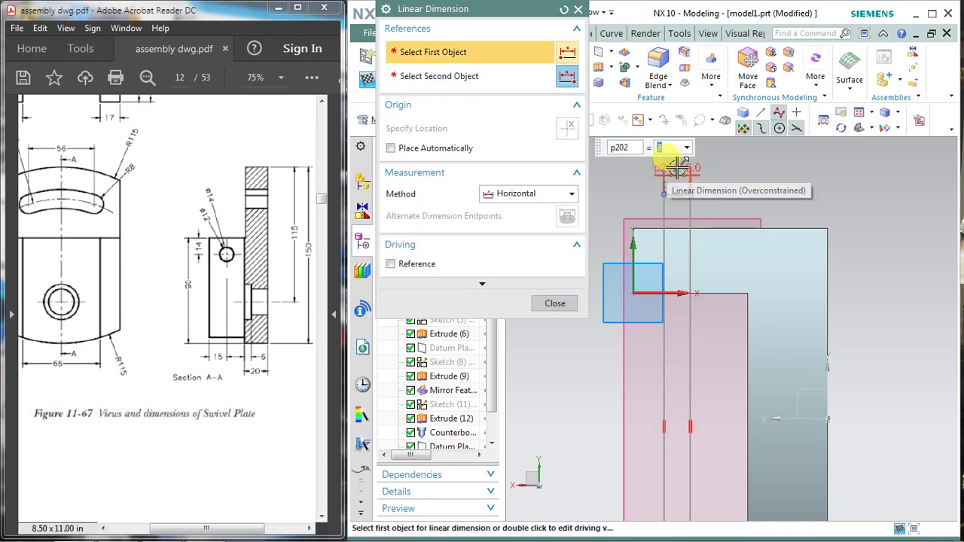
{"action": "left_click", "coordinate": [550, 303]}
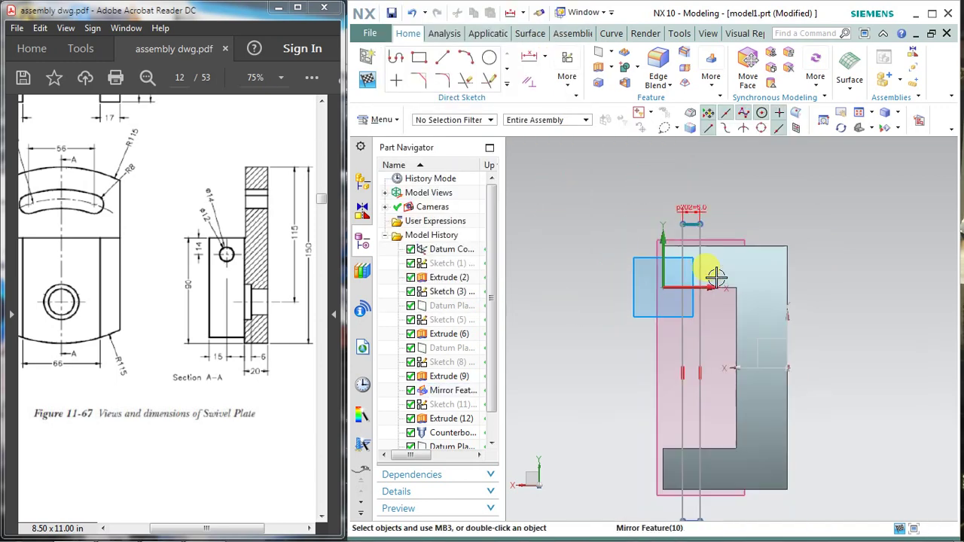
Undo the over-constraining dimensions and return to a face-on sketch view
{"action": "middle_click_drag", "start_coordinate": [823, 344], "coordinate": [813, 324], "text": "shift"}
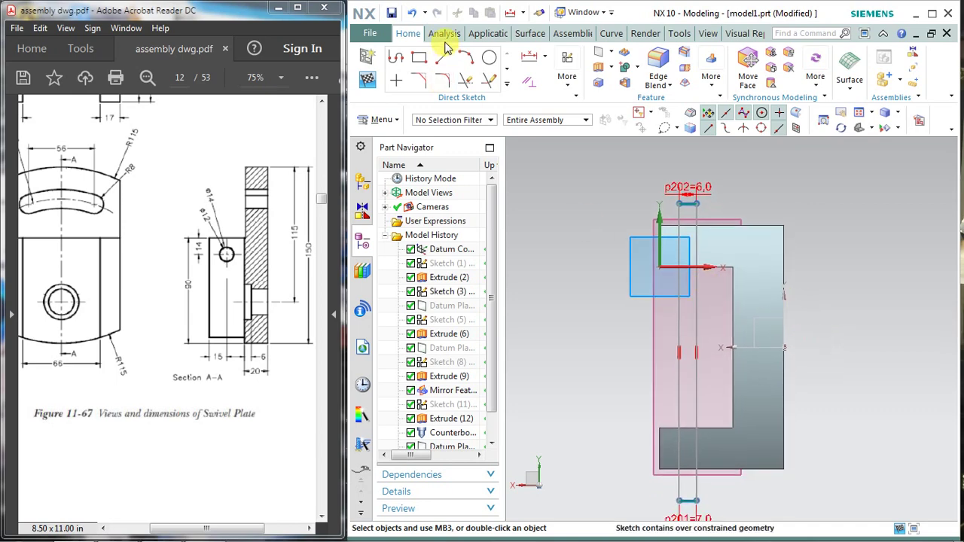
{"action": "left_click", "coordinate": [418, 13]}
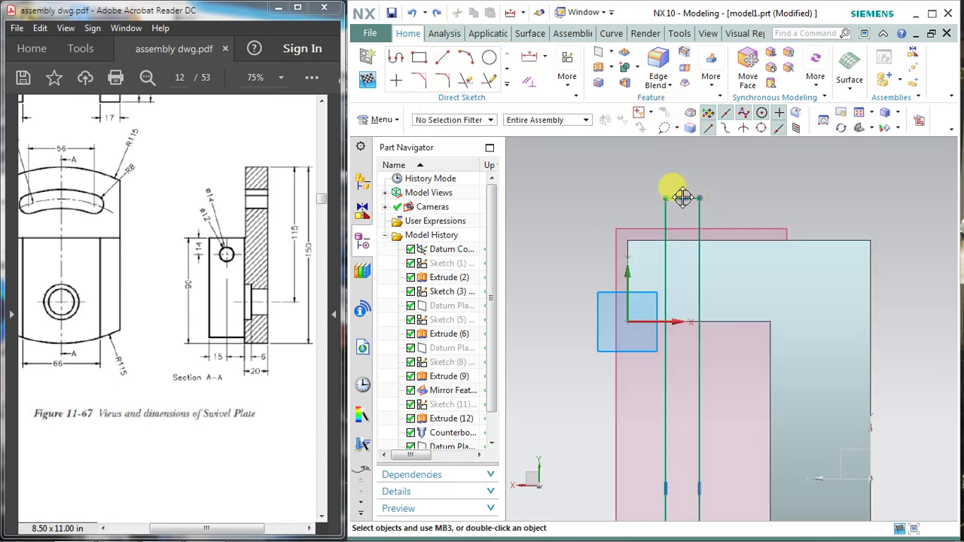
{"action": "mouse_move", "coordinate": [682, 197]}
{"action": "middle_mouse_down"}
{"action": "mouse_move", "coordinate": [772, 202]}
{"action": "mouse_move", "coordinate": [723, 151]}
{"action": "middle_mouse_up"}
{"action": "left_click", "coordinate": [917, 120]}
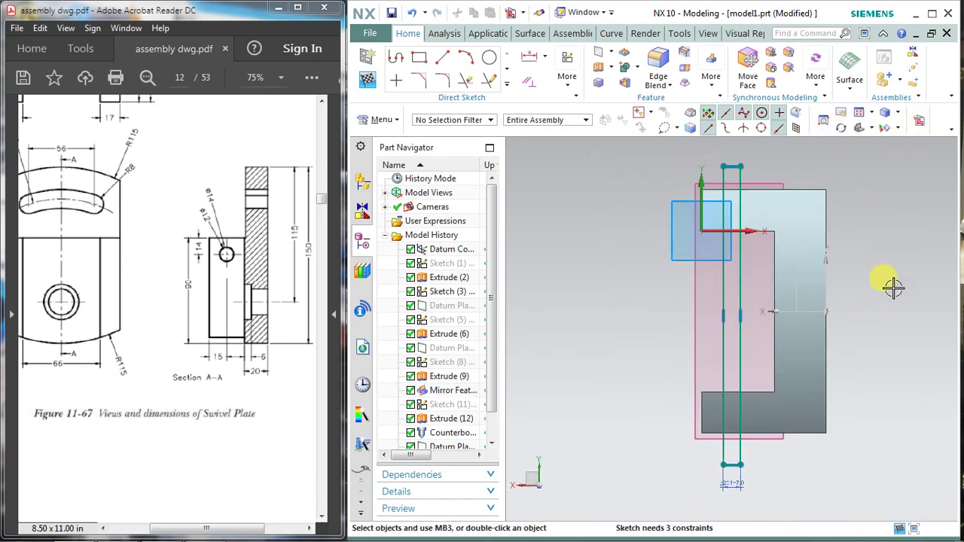
{"action": "left_click", "coordinate": [413, 13]}
{"action": "left_click", "coordinate": [413, 12]}
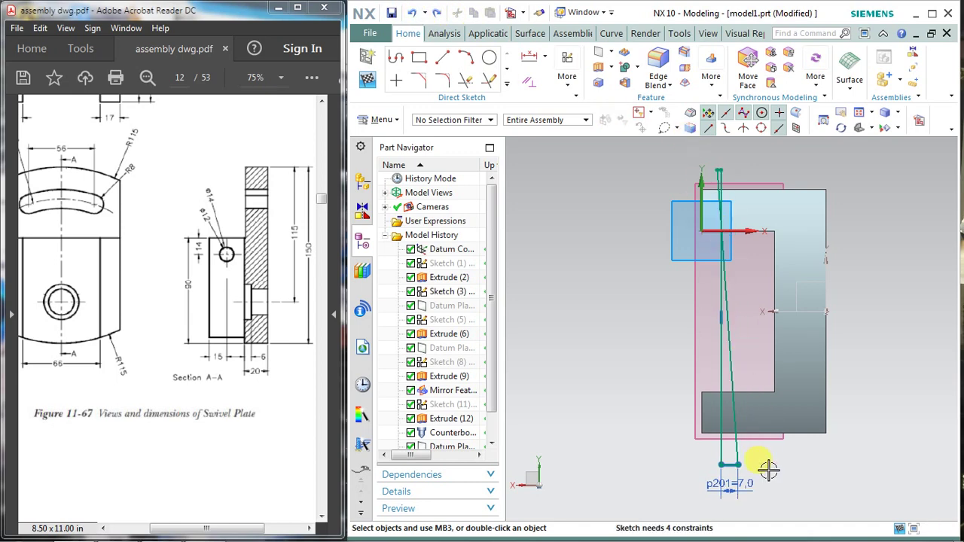
Try nudging the lines' top endpoint, then undo back to the tapered lines with 17 mm bottom width
{"action": "scroll", "coordinate": [704, 196], "scroll_direction": "up", "scroll_amount": 1}
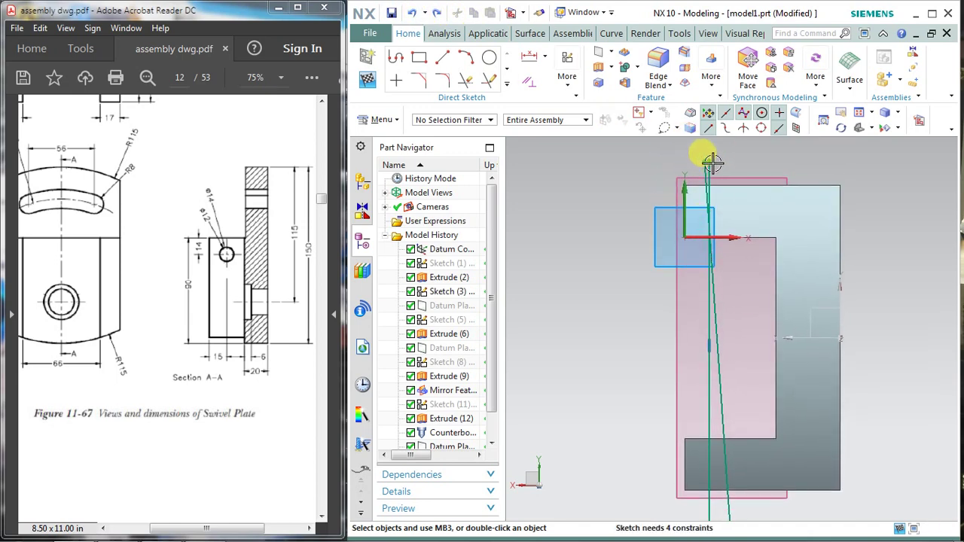
{"action": "left_click_drag", "start_coordinate": [704, 159], "coordinate": [708, 165]}
{"action": "scroll", "coordinate": [711, 157], "scroll_direction": "up", "scroll_amount": 2}
{"action": "scroll", "coordinate": [714, 156], "scroll_direction": "up", "scroll_amount": 3}
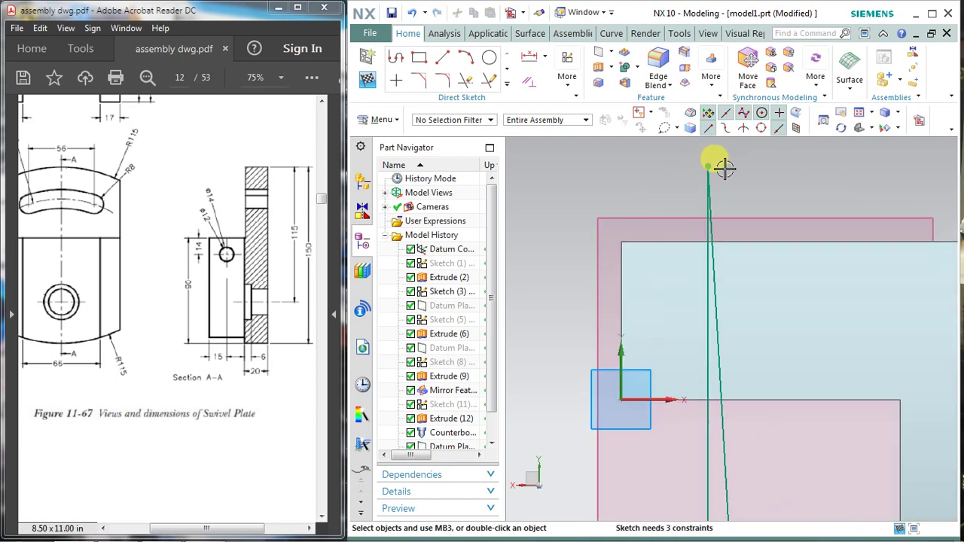
{"action": "scroll", "coordinate": [724, 168], "scroll_direction": "down", "scroll_amount": 1}
{"action": "left_click_drag", "start_coordinate": [705, 157], "coordinate": [699, 165]}
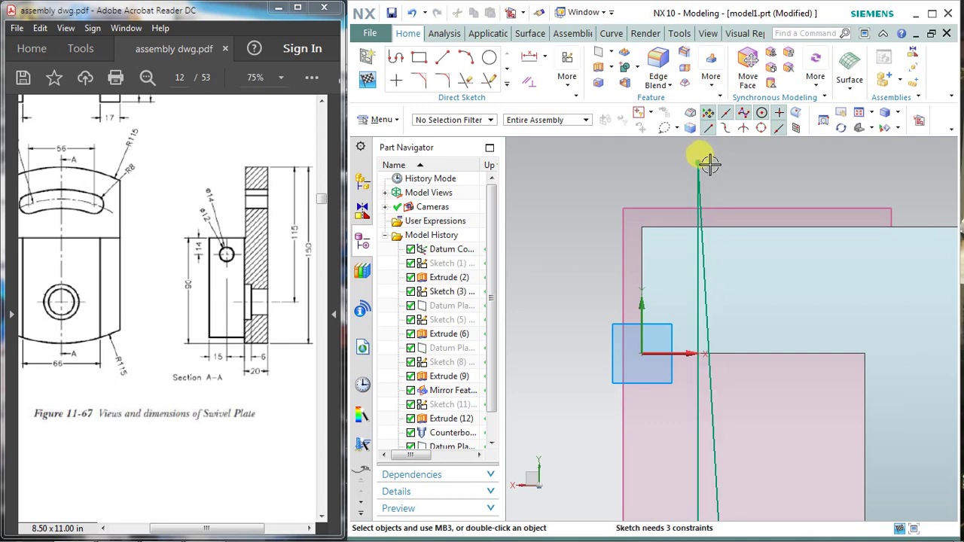
{"action": "scroll", "coordinate": [709, 162], "scroll_direction": "down", "scroll_amount": 3}
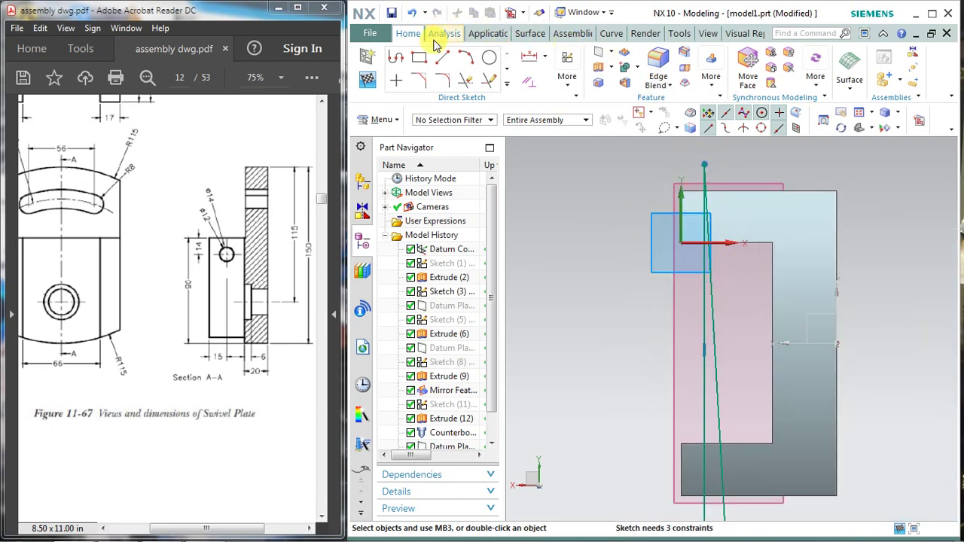
{"action": "left_click", "coordinate": [411, 13]}
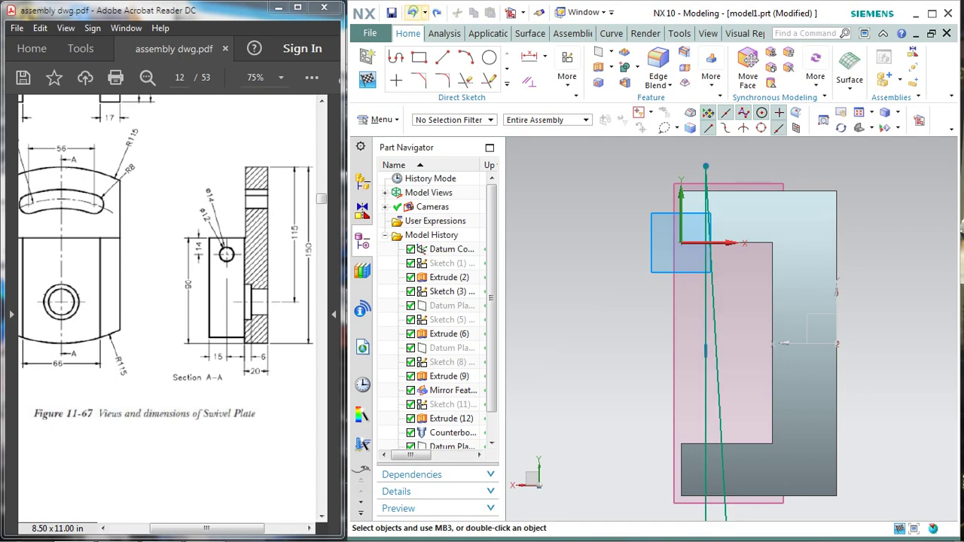
{"action": "left_click", "coordinate": [412, 13]}
{"action": "left_click", "coordinate": [414, 15]}
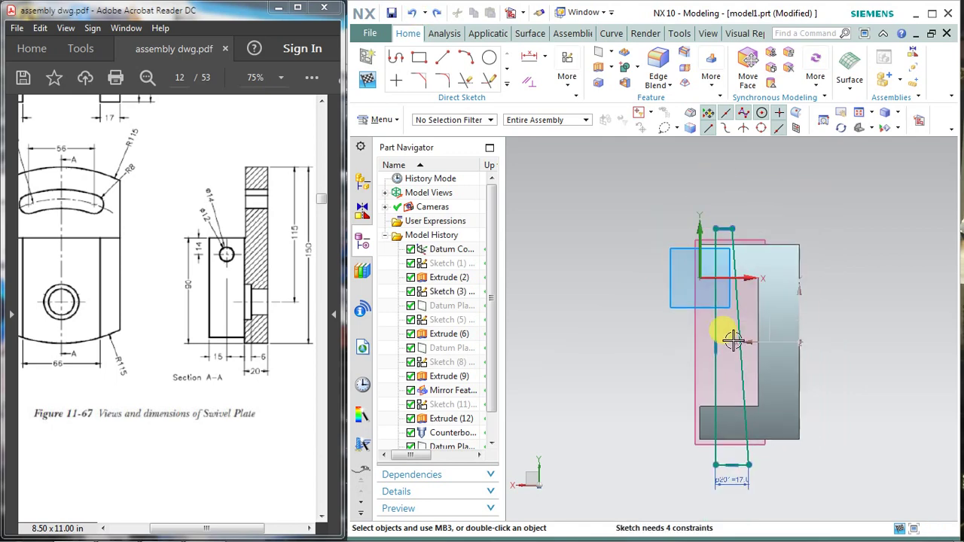
Recentre the sketch and start a new Linear Dimension
{"action": "scroll", "coordinate": [704, 205], "scroll_direction": "down", "scroll_amount": 1}
{"action": "middle_click_drag", "start_coordinate": [714, 167], "coordinate": [700, 193], "text": "shift"}
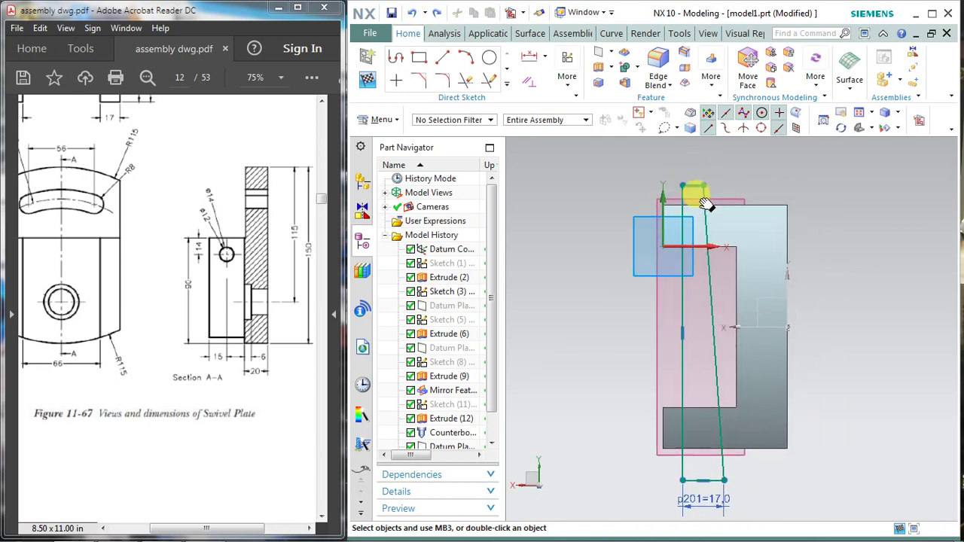
{"action": "left_click", "coordinate": [544, 58]}
{"action": "left_click", "coordinate": [555, 94]}
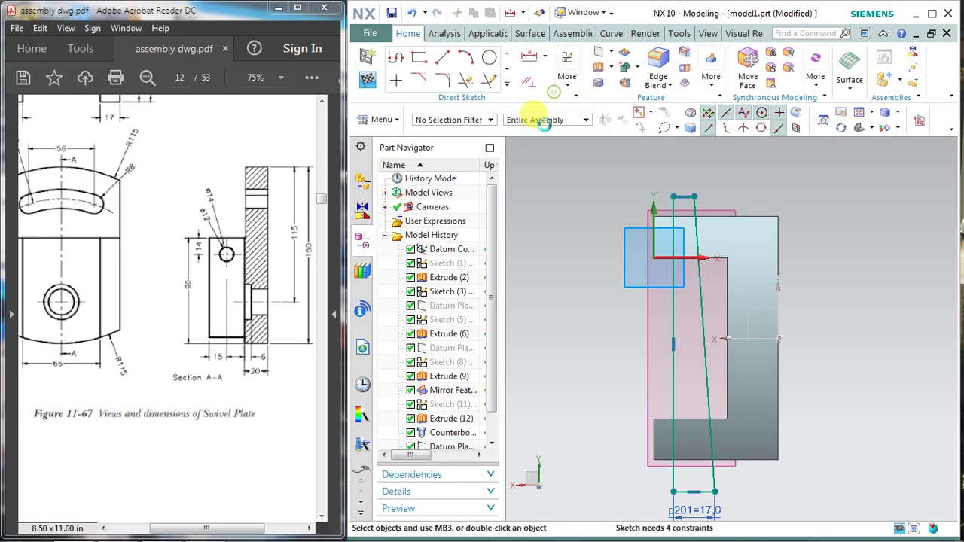
Dimension the top endpoints 6 mm apart and change the 17 mm bottom dimension to 7 mm
{"action": "left_click", "coordinate": [672, 197]}
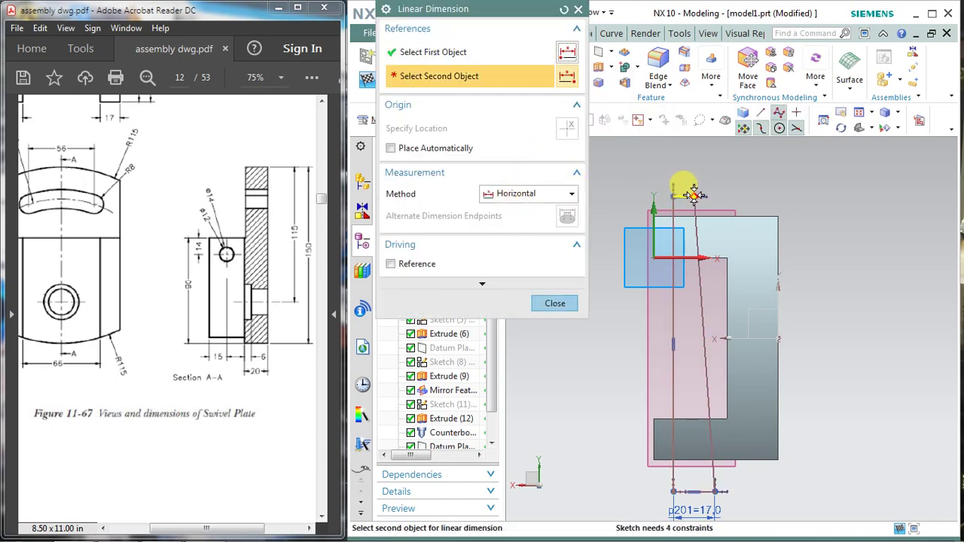
{"action": "left_click", "coordinate": [692, 196]}
{"action": "left_click", "coordinate": [680, 160]}
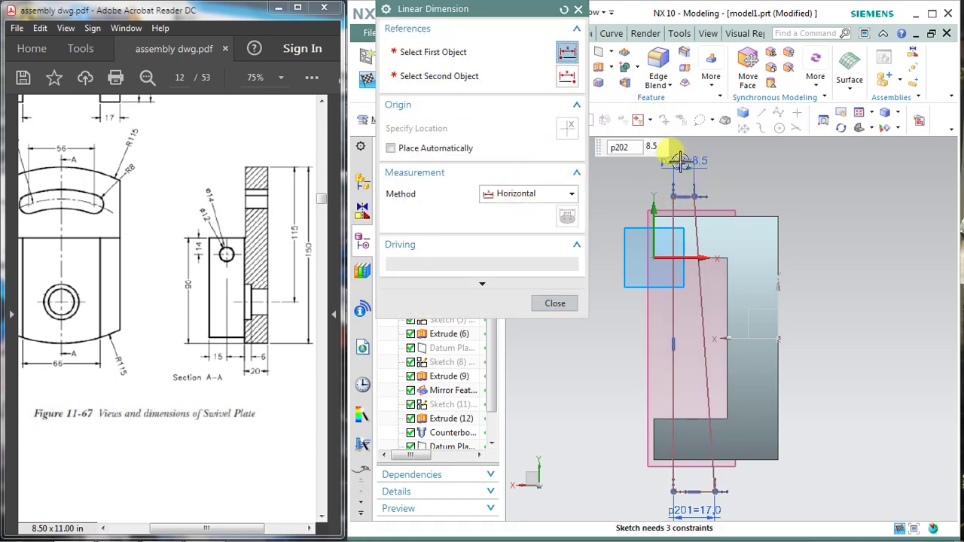
{"action": "type", "text": "6"}
{"action": "key", "text": "Return"}
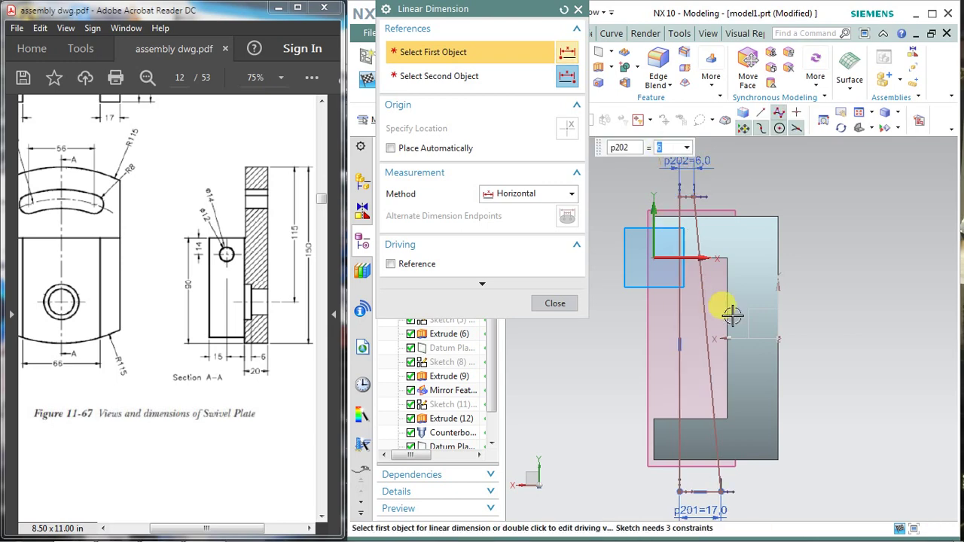
{"action": "left_click", "coordinate": [559, 303]}
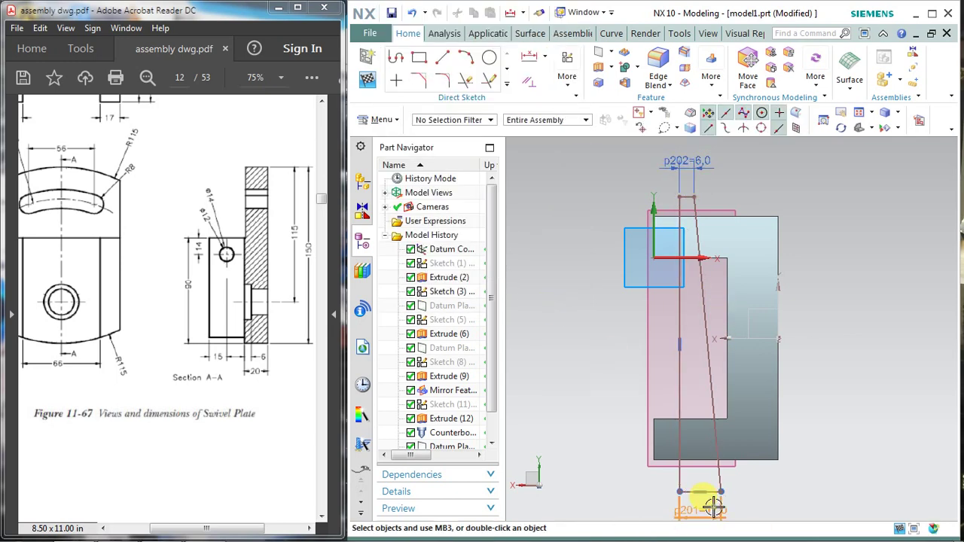
{"action": "double_click", "coordinate": [714, 506]}
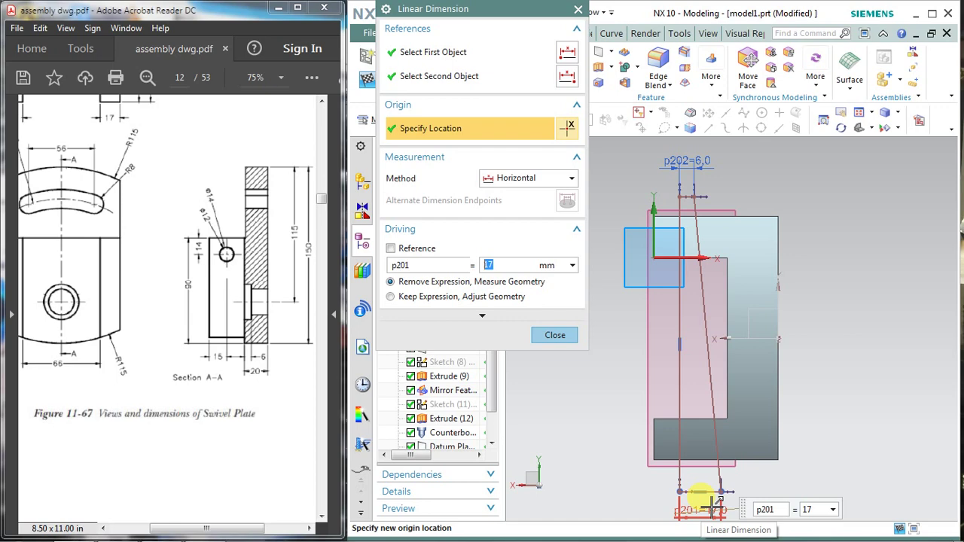
{"action": "type", "text": "7"}
{"action": "key", "text": "Return"}
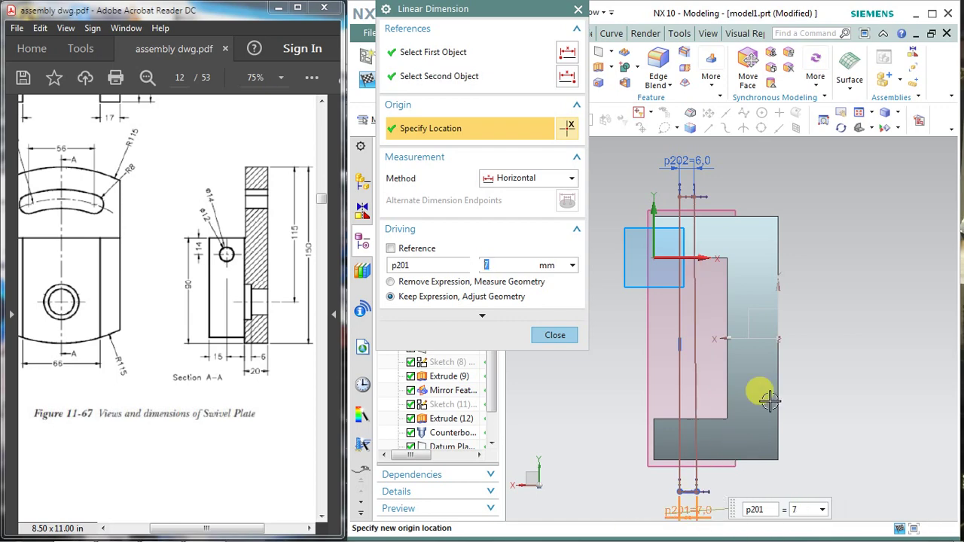
{"action": "left_click", "coordinate": [554, 334]}
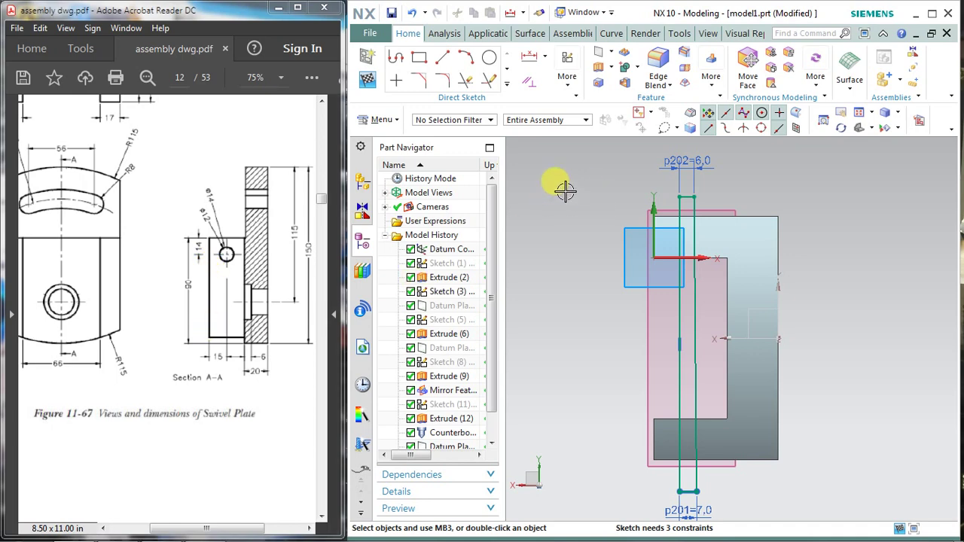
Add a 15 mm rapid dimension locating the slot line from the left reference
{"action": "left_click", "coordinate": [530, 59]}
{"action": "left_click", "coordinate": [555, 76]}
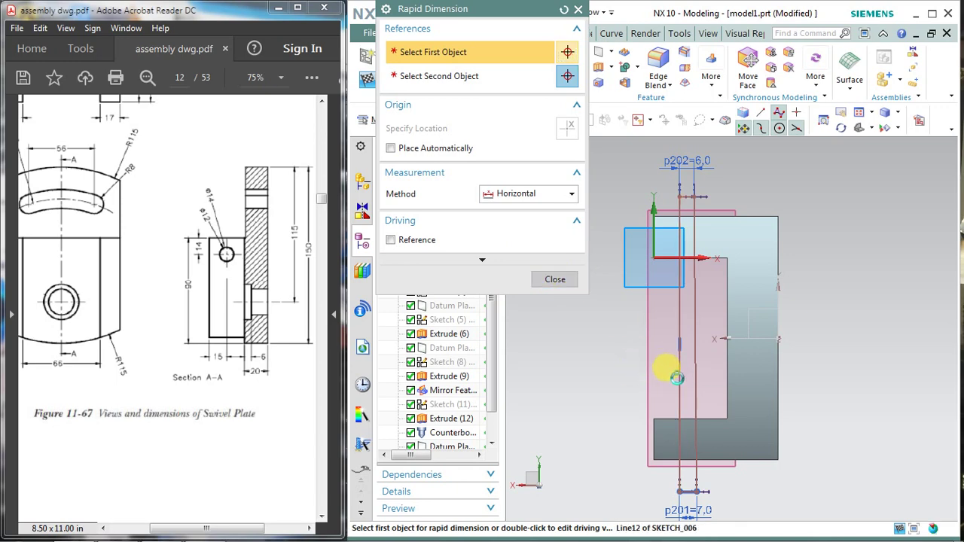
{"action": "left_click", "coordinate": [654, 428]}
{"action": "left_click", "coordinate": [654, 344]}
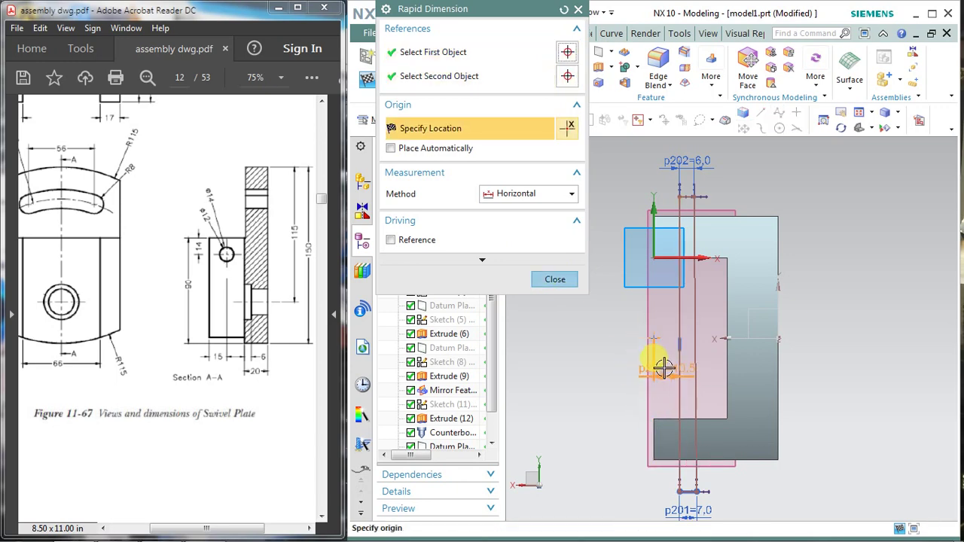
{"action": "left_click", "coordinate": [663, 367]}
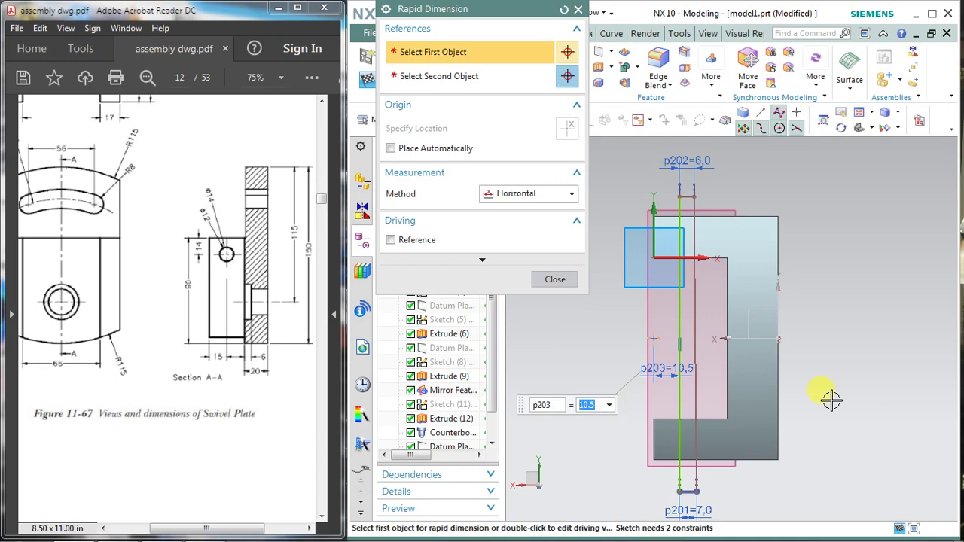
{"action": "type", "text": "15"}
{"action": "key", "text": "Return"}
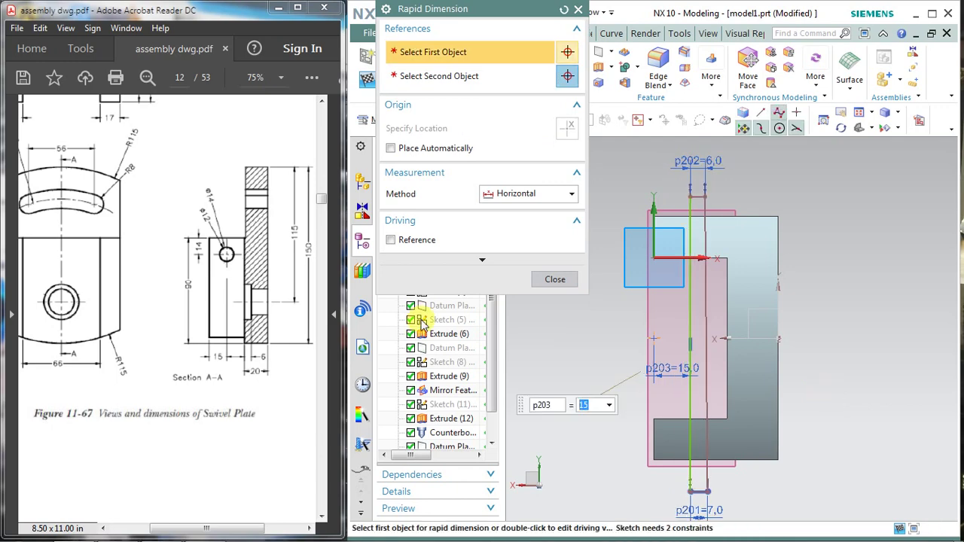
{"action": "left_click", "coordinate": [550, 279]}
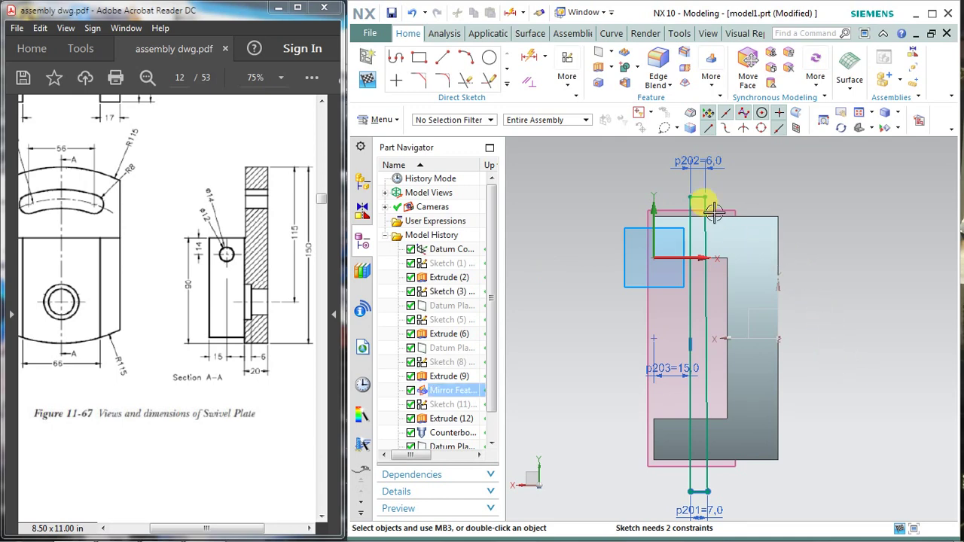
Drag the slot lines' top and bottom endpoints to extend them past the part
{"action": "scroll", "coordinate": [714, 211], "scroll_direction": "up", "scroll_amount": 1}
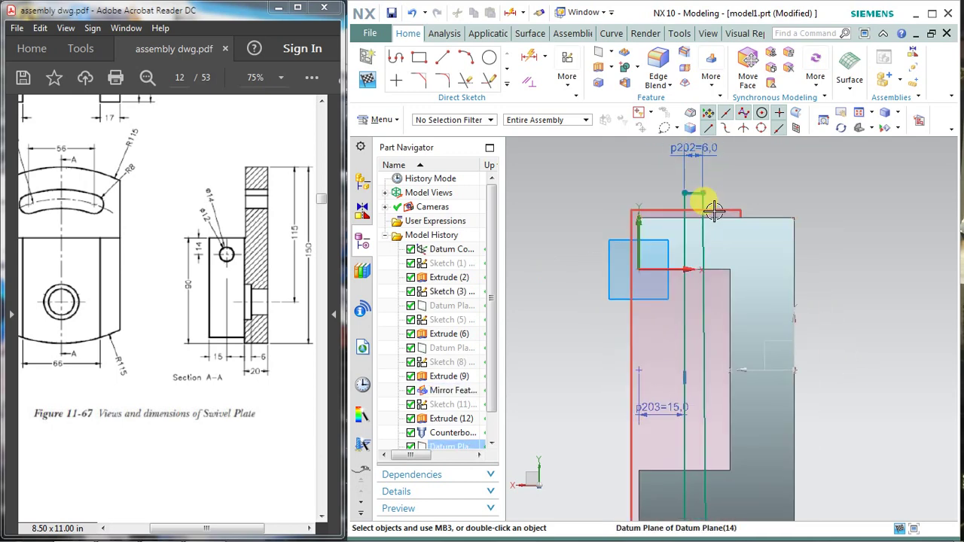
{"action": "scroll", "coordinate": [713, 211], "scroll_direction": "up", "scroll_amount": 1}
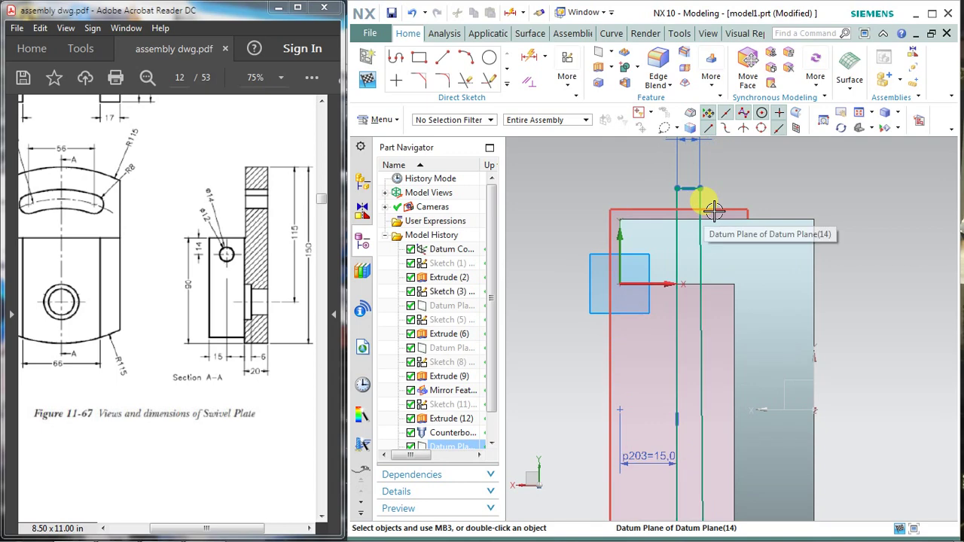
{"action": "scroll", "coordinate": [714, 211], "scroll_direction": "down", "scroll_amount": 1}
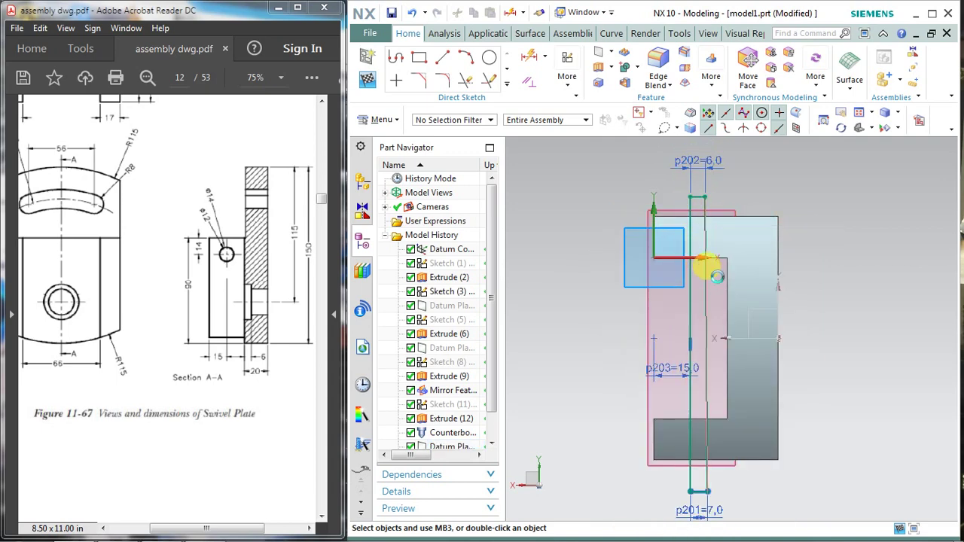
{"action": "left_click_drag", "start_coordinate": [711, 260], "coordinate": [692, 177]}
{"action": "mouse_move", "coordinate": [698, 491]}
{"action": "left_mouse_down"}
{"action": "mouse_move", "coordinate": [701, 501]}
{"action": "mouse_move", "coordinate": [702, 482]}
{"action": "left_mouse_up"}
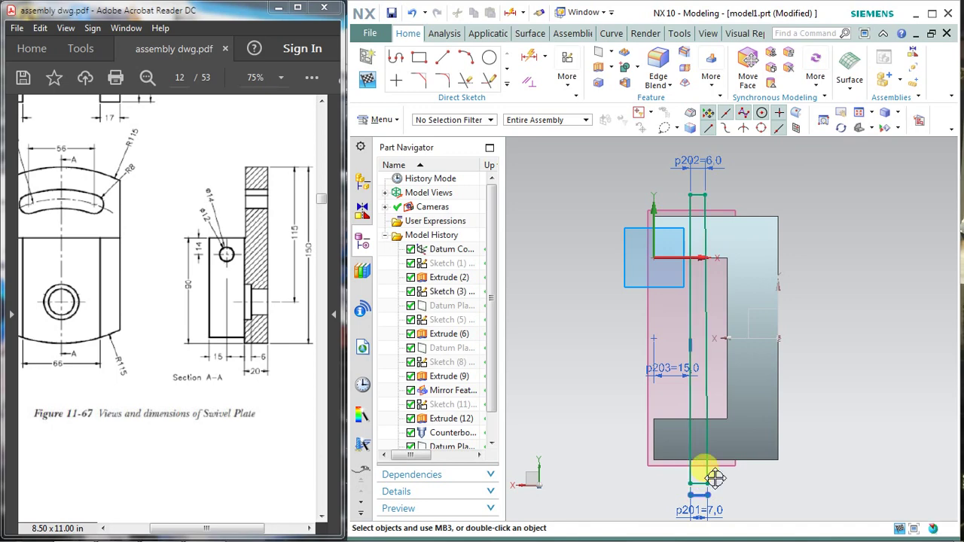
Make the sketch lines collinear with the part's top edge and side edge, fully constraining the sketch
{"action": "left_click", "coordinate": [529, 81]}
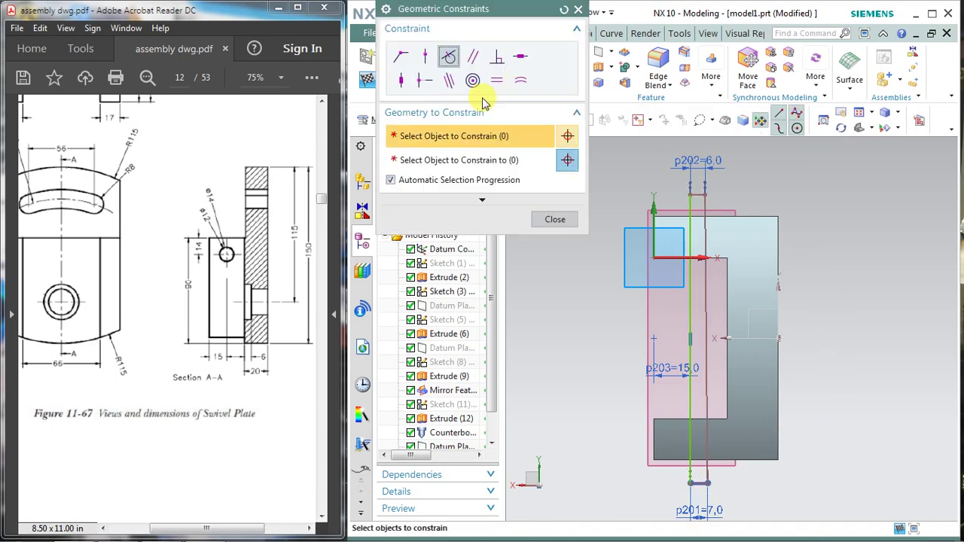
{"action": "left_click", "coordinate": [448, 79]}
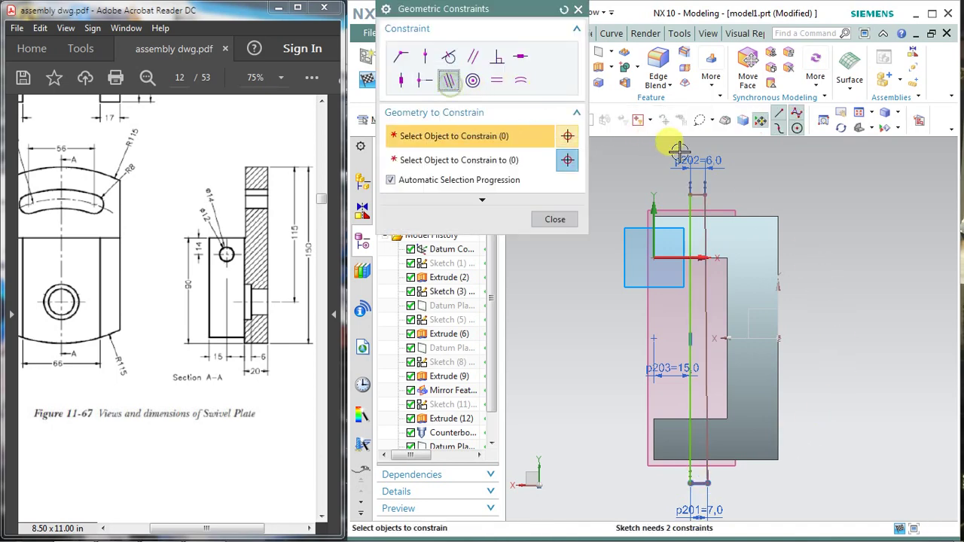
{"action": "scroll", "coordinate": [699, 190], "scroll_direction": "up", "scroll_amount": 2}
{"action": "left_click", "coordinate": [692, 191]}
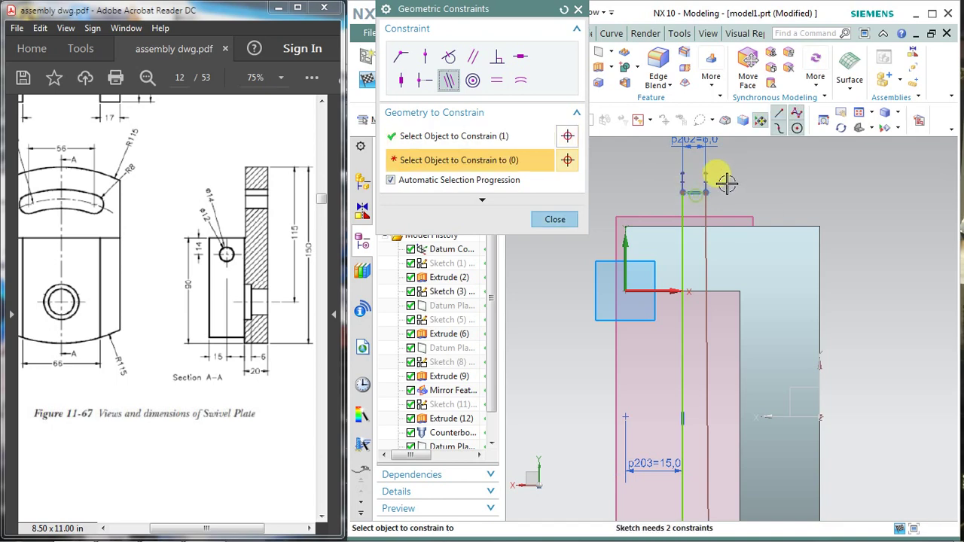
{"action": "left_click", "coordinate": [743, 220]}
{"action": "scroll", "coordinate": [611, 217], "scroll_direction": "down", "scroll_amount": 2}
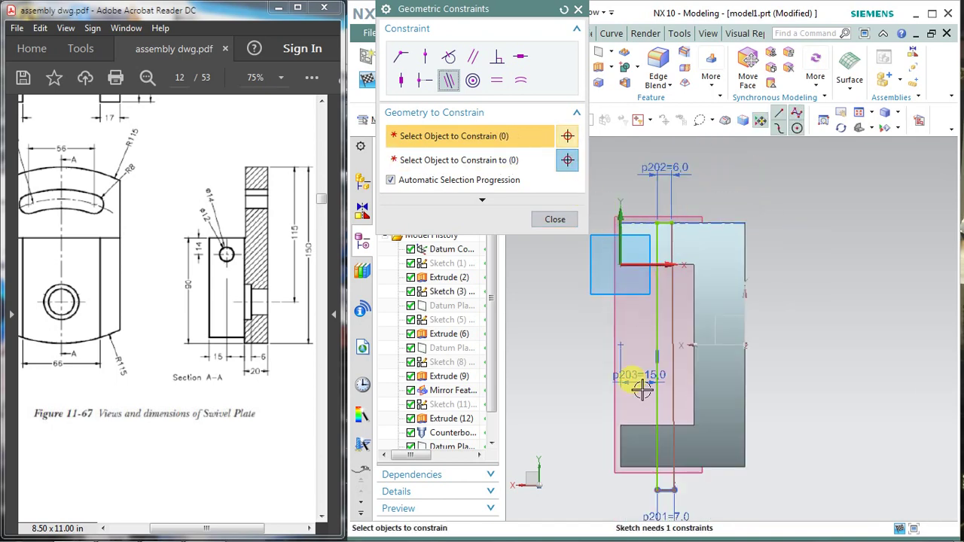
{"action": "scroll", "coordinate": [654, 498], "scroll_direction": "up", "scroll_amount": 2}
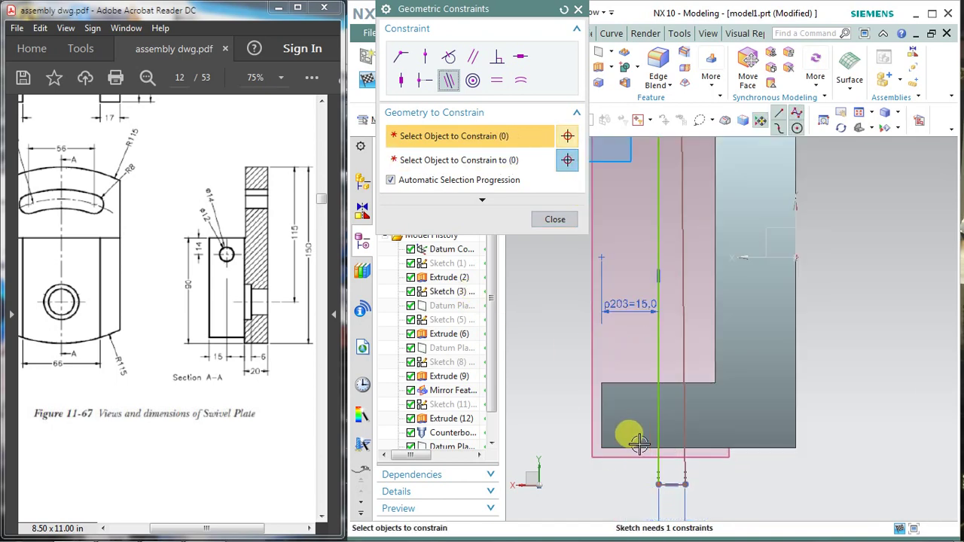
{"action": "left_click", "coordinate": [639, 446]}
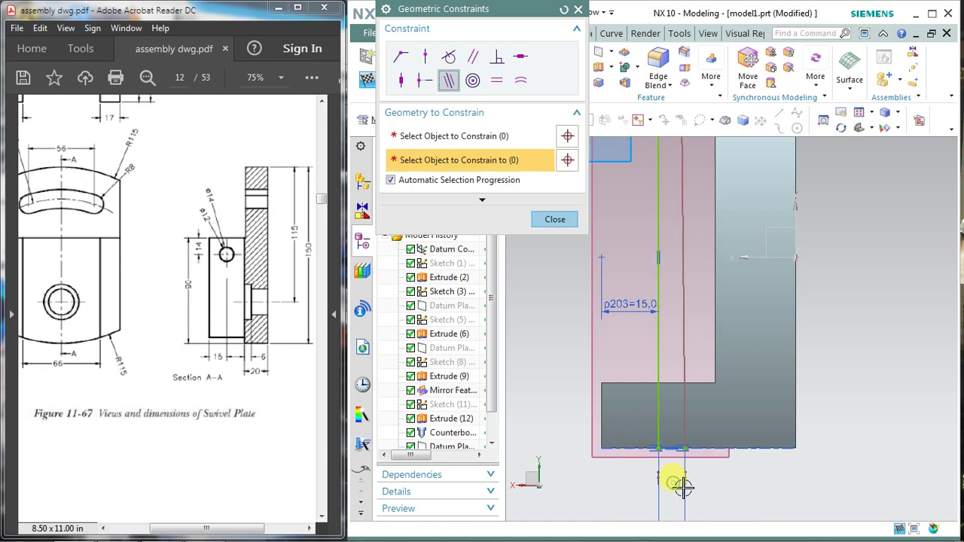
{"action": "left_click", "coordinate": [680, 481]}
{"action": "left_click", "coordinate": [554, 230]}
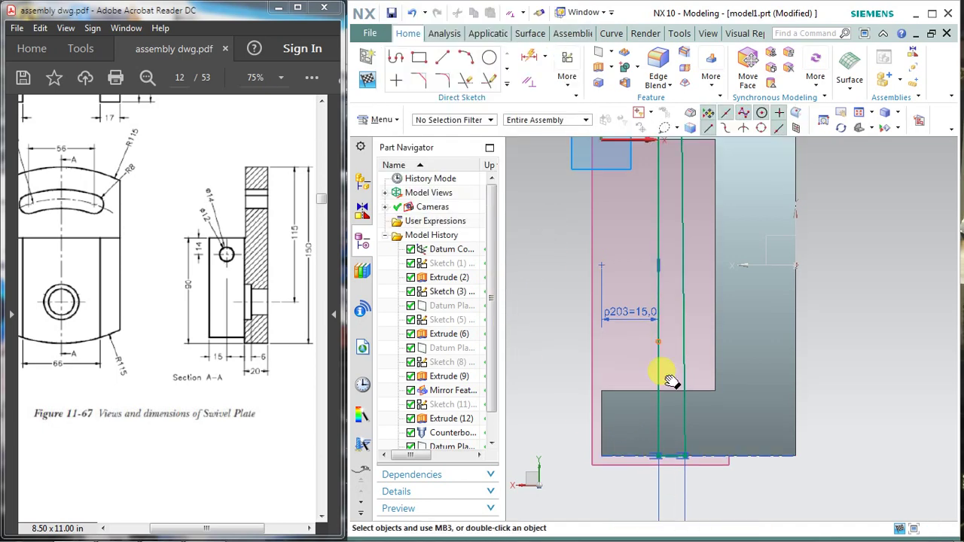
{"action": "scroll", "coordinate": [671, 376], "scroll_direction": "down", "scroll_amount": 2}
{"action": "scroll", "coordinate": [665, 403], "scroll_direction": "down", "scroll_amount": 2}
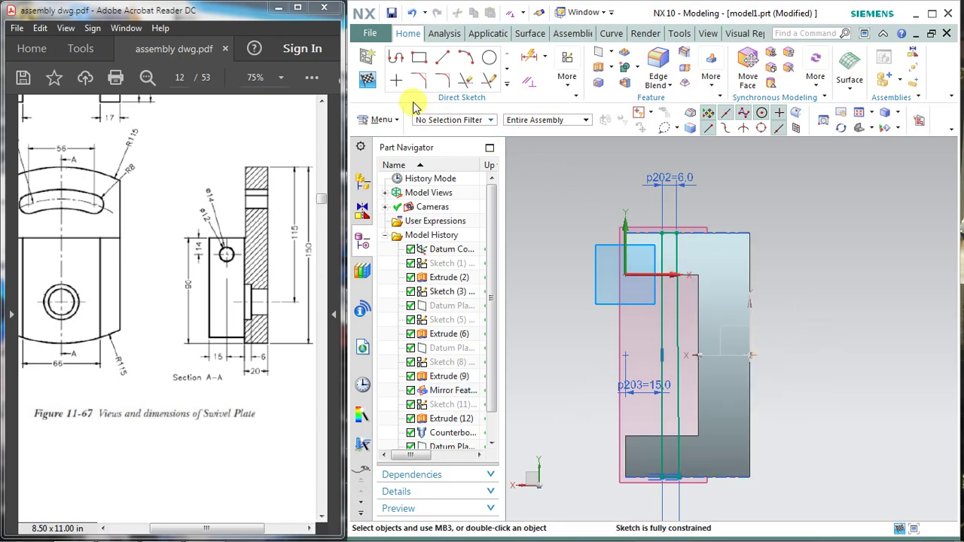
Finish the sketch and orbit to view the profile on the 3D part
{"action": "left_click", "coordinate": [373, 84]}
{"action": "mouse_move", "coordinate": [624, 291]}
{"action": "middle_mouse_down"}
{"action": "mouse_move", "coordinate": [670, 215]}
{"action": "mouse_move", "coordinate": [660, 204]}
{"action": "mouse_move", "coordinate": [619, 215]}
{"action": "mouse_move", "coordinate": [642, 267]}
{"action": "mouse_move", "coordinate": [708, 215]}
{"action": "mouse_move", "coordinate": [598, 189]}
{"action": "mouse_move", "coordinate": [617, 214]}
{"action": "mouse_move", "coordinate": [609, 217]}
{"action": "middle_mouse_up"}
{"action": "mouse_move", "coordinate": [759, 310]}
{"action": "middle_mouse_down"}
{"action": "mouse_move", "coordinate": [633, 209]}
{"action": "mouse_move", "coordinate": [637, 233]}
{"action": "mouse_move", "coordinate": [652, 179]}
{"action": "mouse_move", "coordinate": [712, 245]}
{"action": "mouse_move", "coordinate": [750, 209]}
{"action": "middle_mouse_up"}
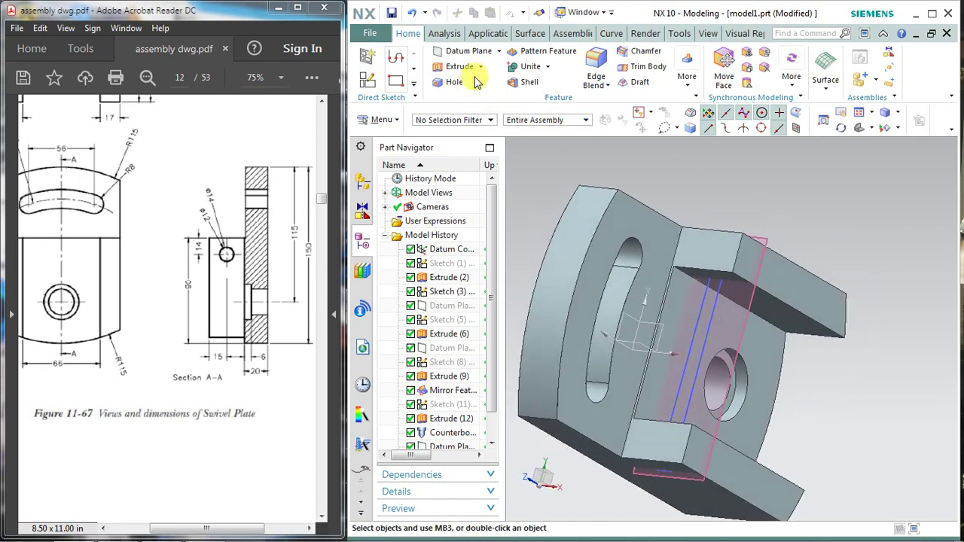
Start a Revolve with the slot sketch and an axis, then reset the dialog
{"action": "left_click", "coordinate": [465, 100]}
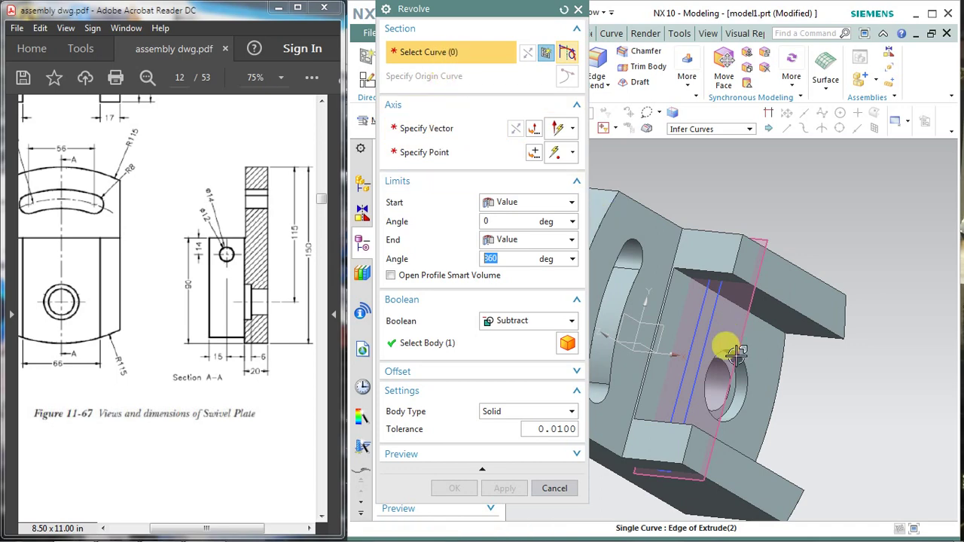
{"action": "left_click", "coordinate": [683, 335]}
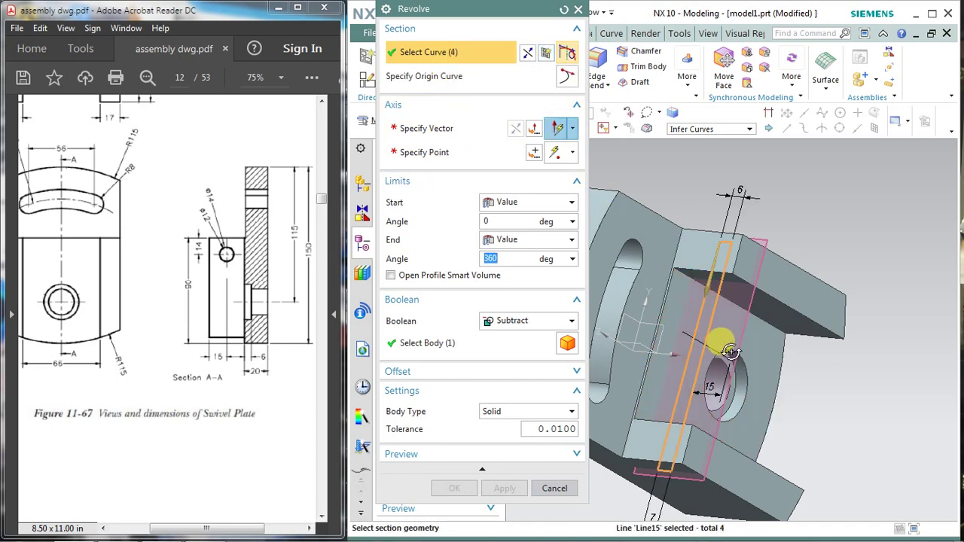
{"action": "middle_click_drag", "start_coordinate": [731, 351], "coordinate": [736, 349]}
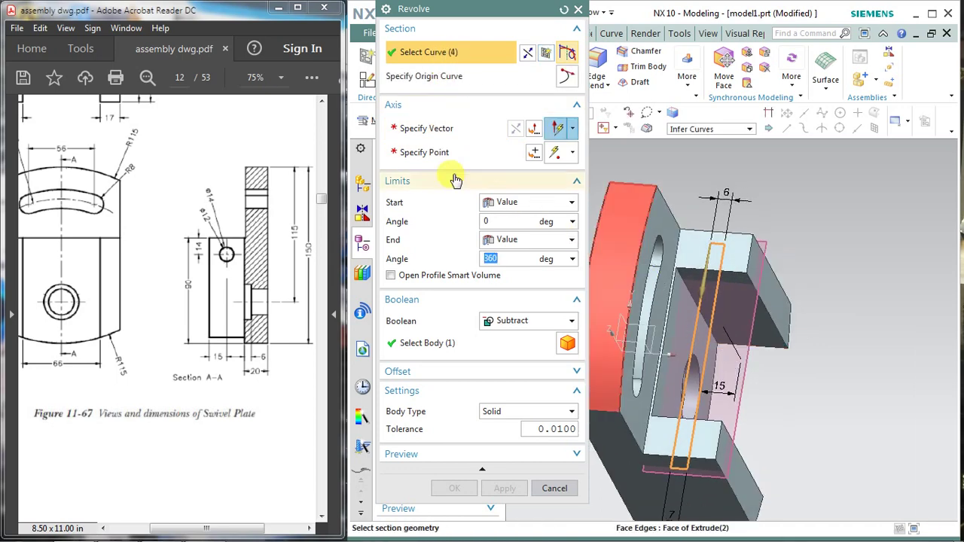
{"action": "left_click", "coordinate": [410, 128]}
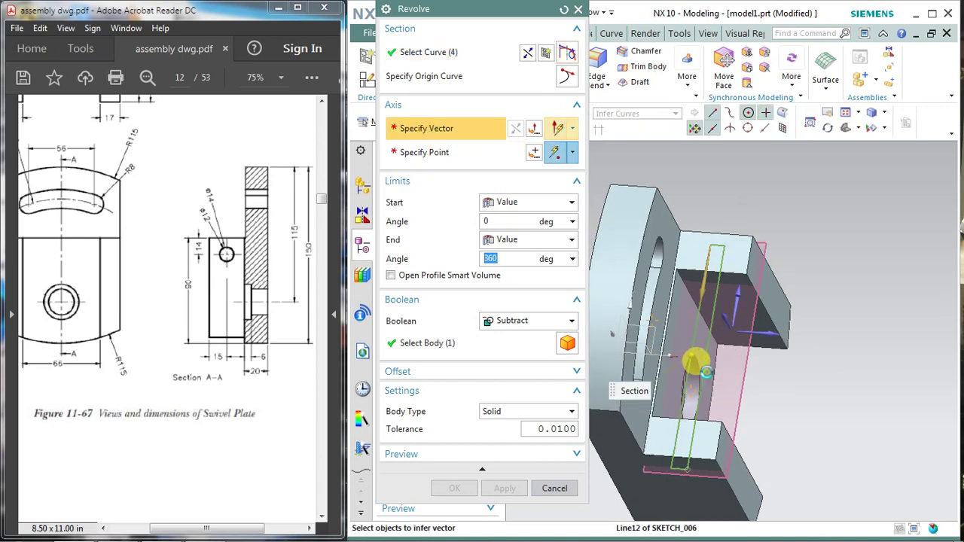
{"action": "left_click", "coordinate": [706, 371]}
{"action": "middle_click_drag", "start_coordinate": [719, 351], "coordinate": [727, 305]}
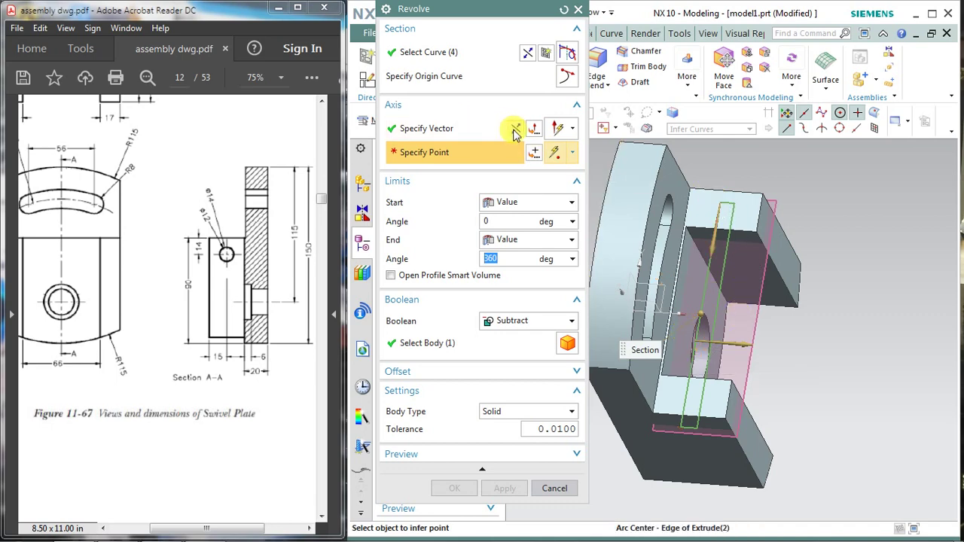
{"action": "left_click", "coordinate": [563, 9]}
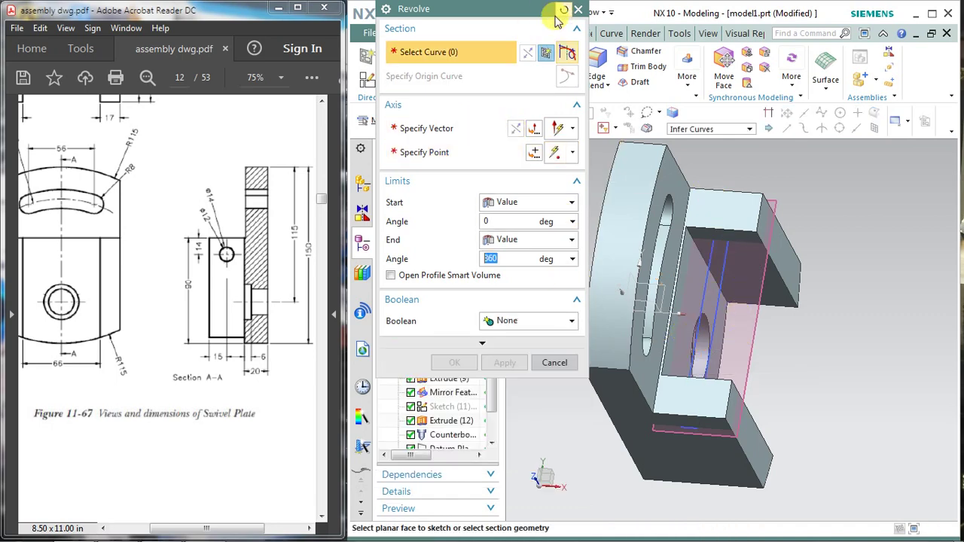
Revolve the rectangular sketch 360° about its centre line as a Subtract cut
{"action": "left_click", "coordinate": [722, 262]}
{"action": "left_click", "coordinate": [422, 130]}
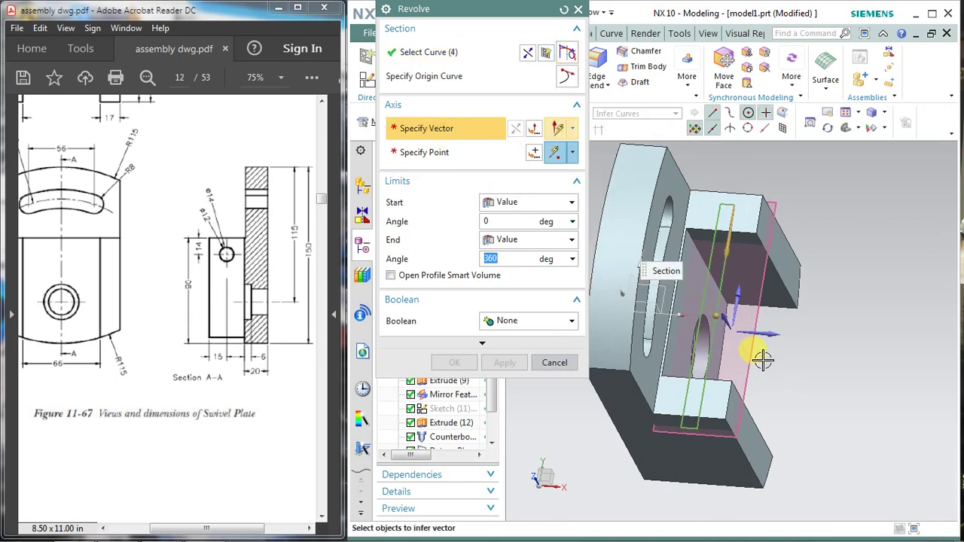
{"action": "left_click", "coordinate": [687, 331]}
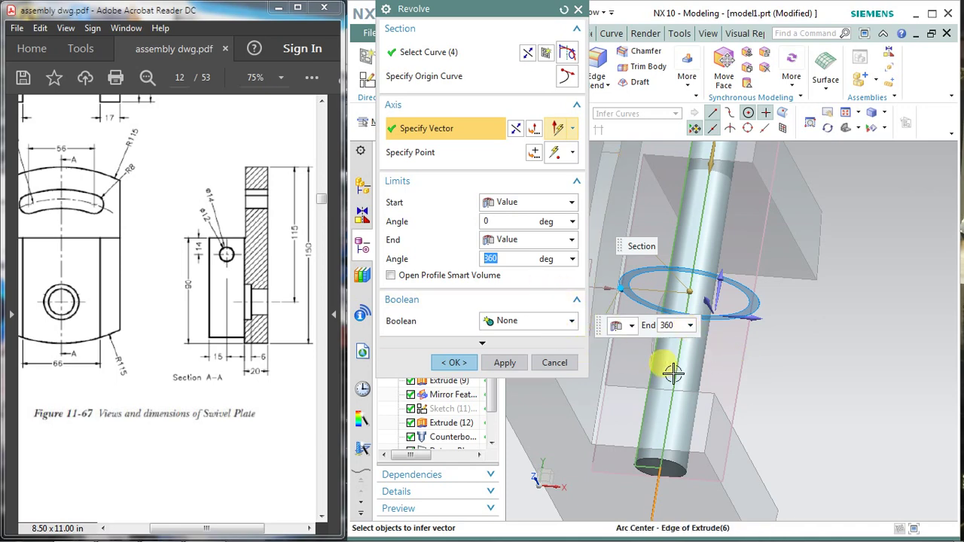
{"action": "left_click", "coordinate": [501, 345]}
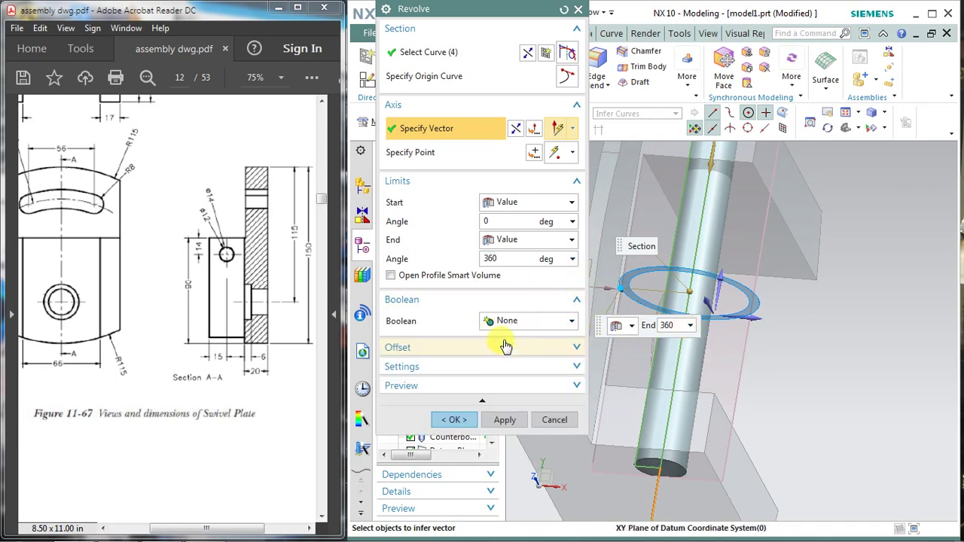
{"action": "left_click", "coordinate": [508, 322]}
{"action": "left_click", "coordinate": [510, 365]}
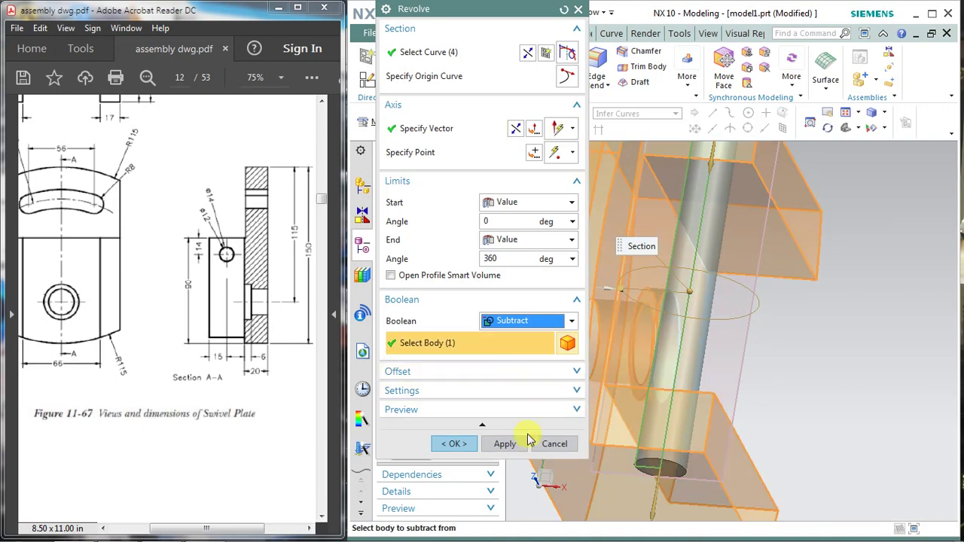
{"action": "left_click", "coordinate": [502, 444]}
{"action": "left_click", "coordinate": [550, 445]}
{"action": "mouse_move", "coordinate": [609, 399]}
{"action": "middle_mouse_down"}
{"action": "mouse_move", "coordinate": [554, 333]}
{"action": "mouse_move", "coordinate": [550, 340]}
{"action": "middle_mouse_up"}
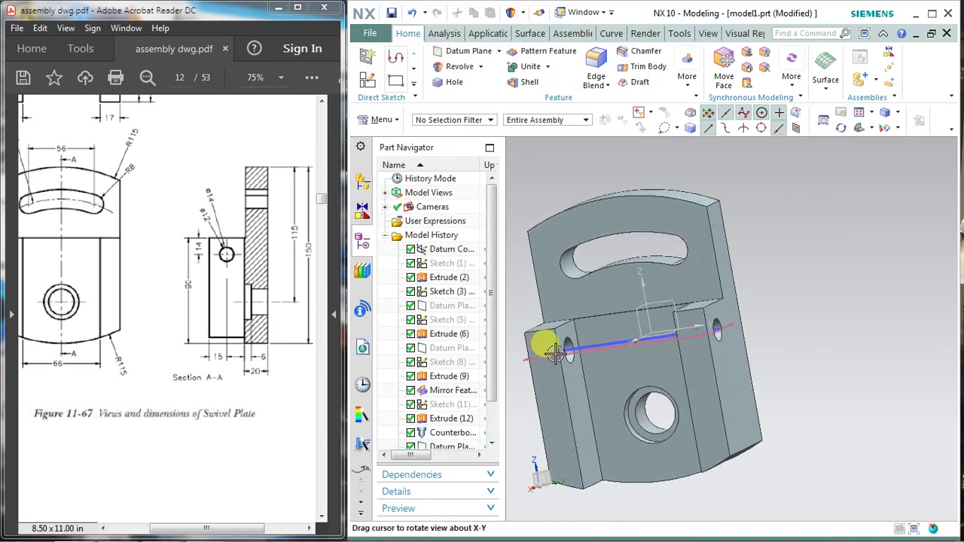
Hide the cross-hole sketch and Datum Plane(14) so only the solid swivel plate shows
{"action": "middle_click_drag", "start_coordinate": [609, 334], "coordinate": [623, 345]}
{"action": "right_click", "coordinate": [623, 345]}
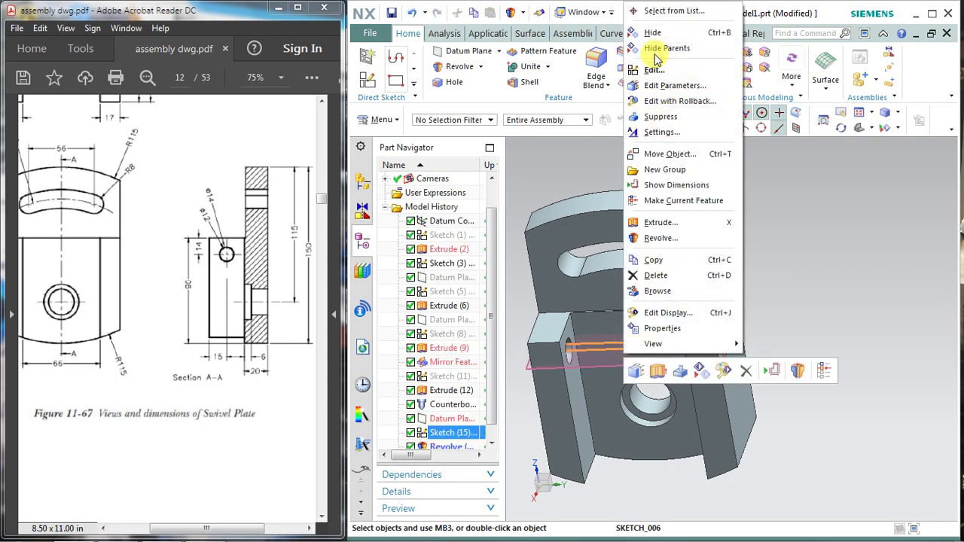
{"action": "key", "text": "Escape"}
{"action": "left_click", "coordinate": [589, 344]}
{"action": "right_click", "coordinate": [590, 344]}
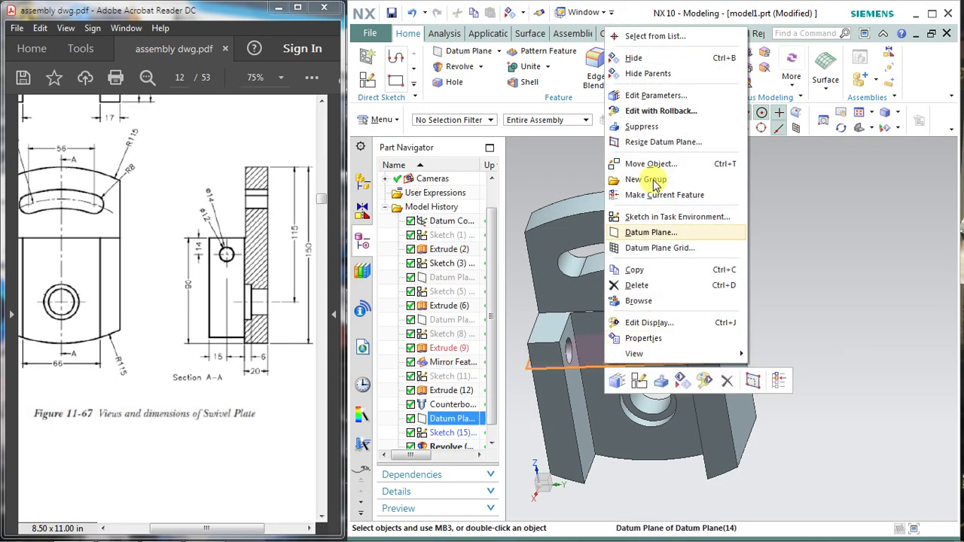
{"action": "left_click", "coordinate": [637, 59]}
{"action": "mouse_move", "coordinate": [639, 273]}
{"action": "middle_mouse_down"}
{"action": "mouse_move", "coordinate": [656, 291]}
{"action": "mouse_move", "coordinate": [756, 326]}
{"action": "mouse_move", "coordinate": [660, 308]}
{"action": "mouse_move", "coordinate": [639, 333]}
{"action": "mouse_move", "coordinate": [637, 228]}
{"action": "mouse_move", "coordinate": [639, 327]}
{"action": "mouse_move", "coordinate": [734, 358]}
{"action": "middle_mouse_up"}
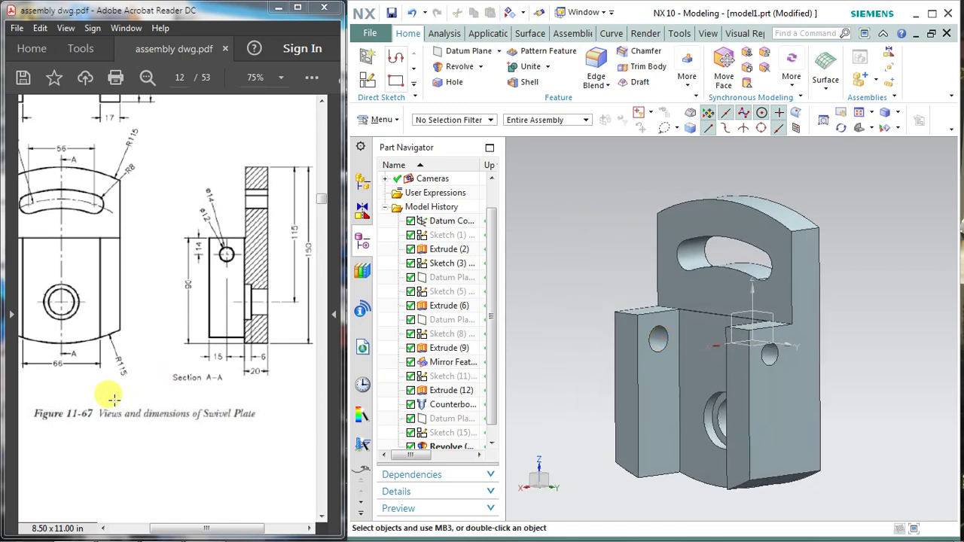
{"action": "scroll", "coordinate": [124, 357], "scroll_direction": "up", "scroll_amount": 1}
{"action": "scroll", "coordinate": [129, 365], "scroll_direction": "up", "scroll_amount": 1}
{"action": "scroll", "coordinate": [129, 365], "scroll_direction": "up", "scroll_amount": 1}
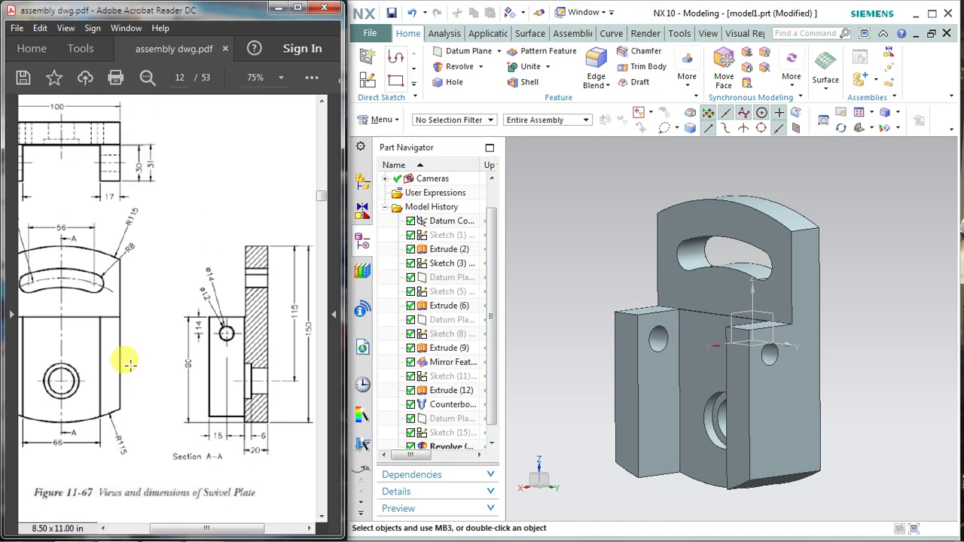
{"action": "scroll", "coordinate": [130, 366], "scroll_direction": "down", "scroll_amount": 3, "text": "ctrl"}
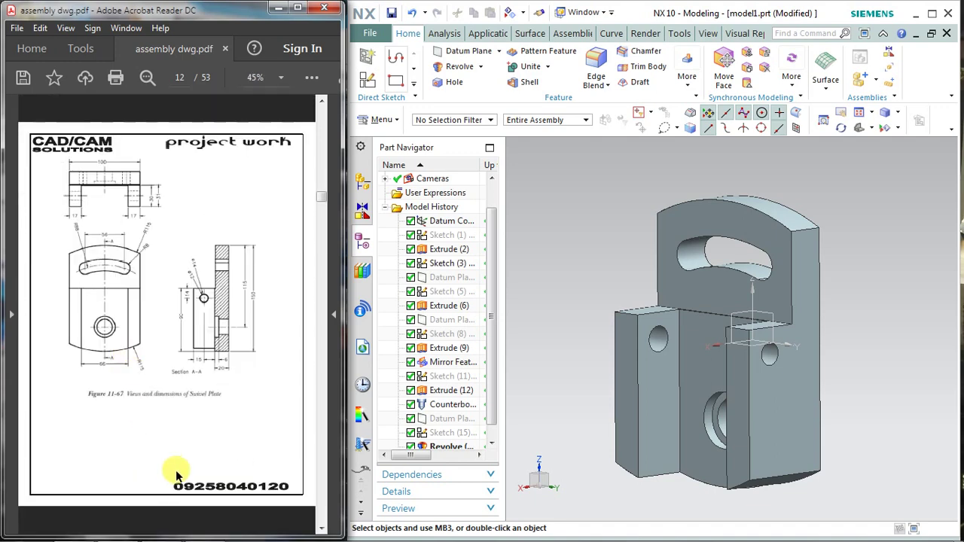
{"action": "scroll", "coordinate": [159, 307], "scroll_direction": "up", "scroll_amount": 2, "text": "ctrl"}
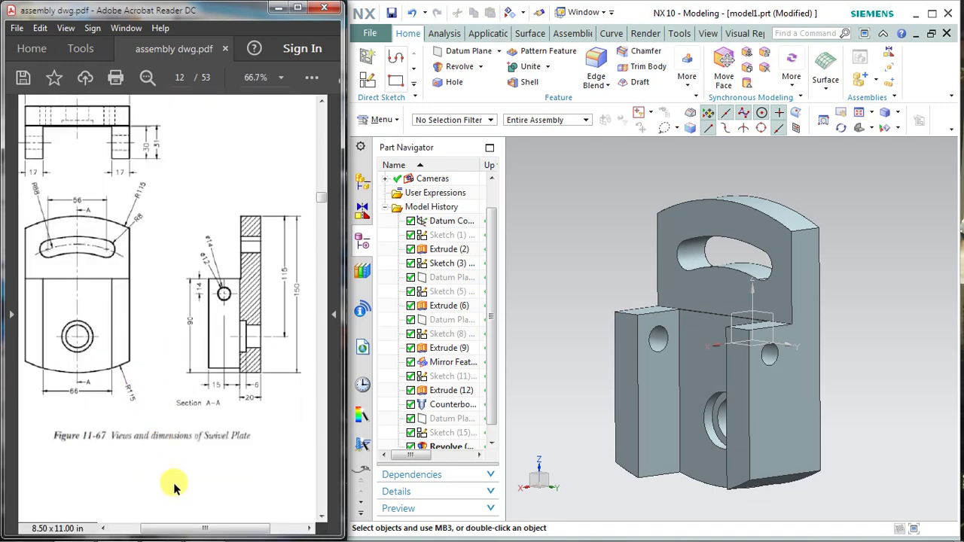
{"action": "left_click_drag", "start_coordinate": [188, 530], "coordinate": [183, 523]}
{"action": "scroll", "coordinate": [115, 323], "scroll_direction": "up", "scroll_amount": 1}
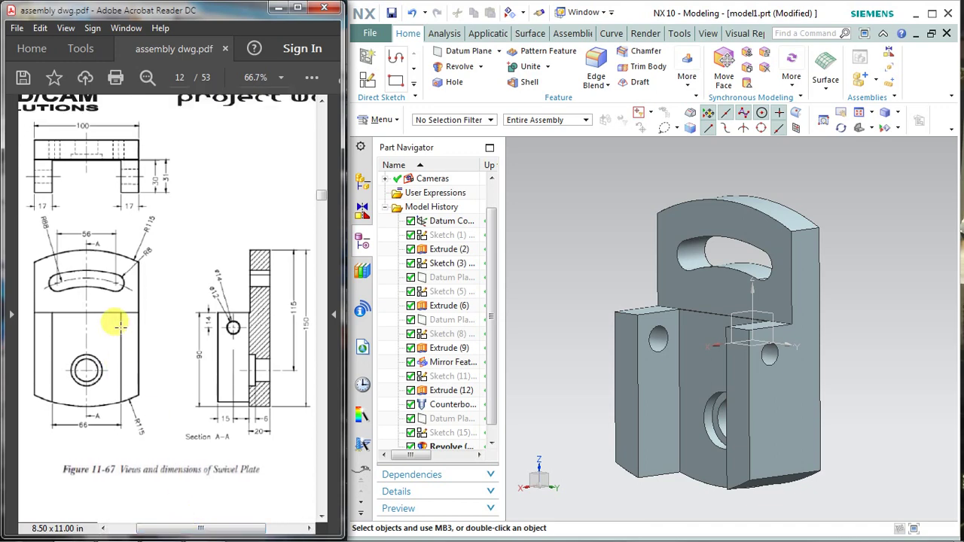
{"action": "mouse_move", "coordinate": [628, 304]}
{"action": "middle_mouse_down"}
{"action": "mouse_move", "coordinate": [710, 296]}
{"action": "mouse_move", "coordinate": [703, 288]}
{"action": "mouse_move", "coordinate": [725, 279]}
{"action": "mouse_move", "coordinate": [715, 271]}
{"action": "mouse_move", "coordinate": [724, 283]}
{"action": "mouse_move", "coordinate": [693, 294]}
{"action": "middle_mouse_up"}
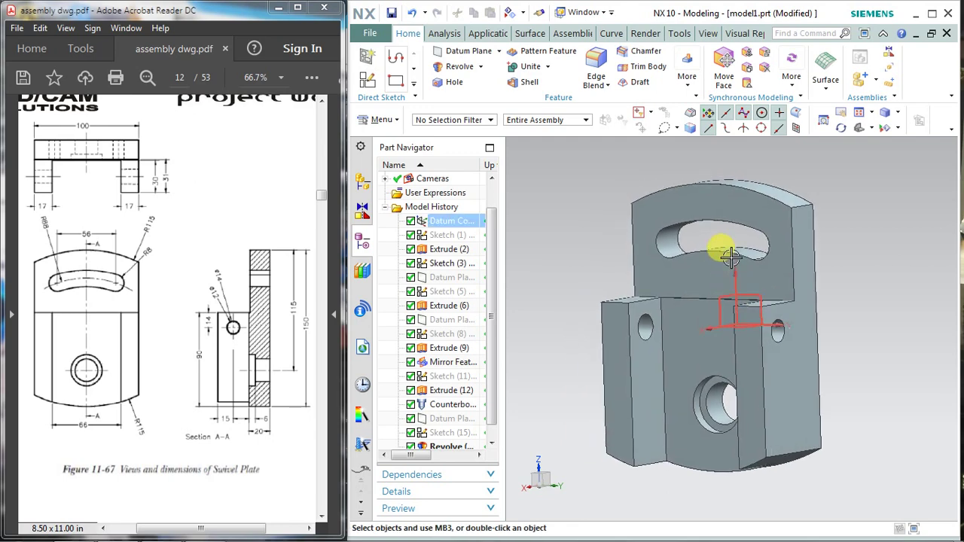
{"action": "mouse_move", "coordinate": [703, 247]}
{"action": "middle_mouse_down"}
{"action": "mouse_move", "coordinate": [725, 252]}
{"action": "mouse_move", "coordinate": [744, 280]}
{"action": "mouse_move", "coordinate": [716, 251]}
{"action": "mouse_move", "coordinate": [694, 310]}
{"action": "mouse_move", "coordinate": [736, 261]}
{"action": "mouse_move", "coordinate": [749, 269]}
{"action": "middle_mouse_up"}
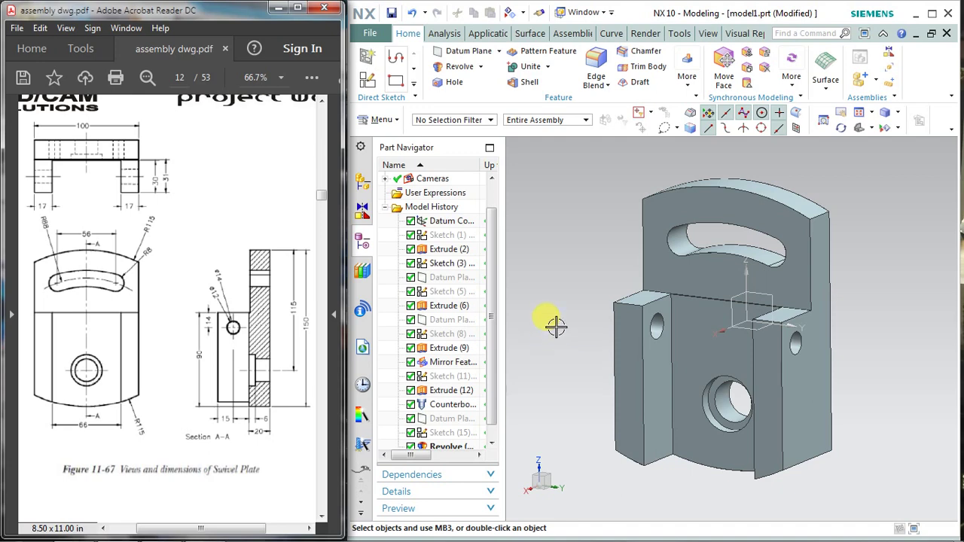
{"action": "middle_click_drag", "start_coordinate": [554, 323], "coordinate": [557, 321]}
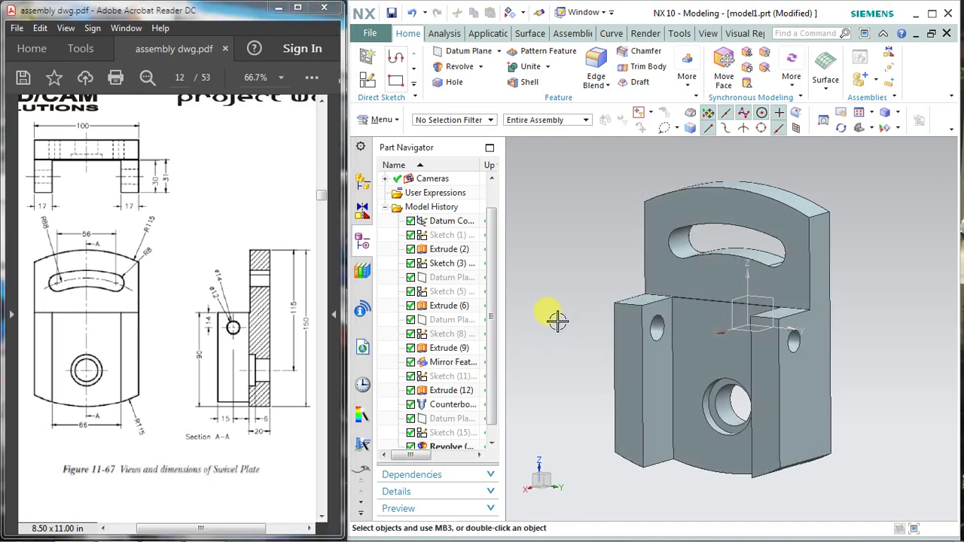